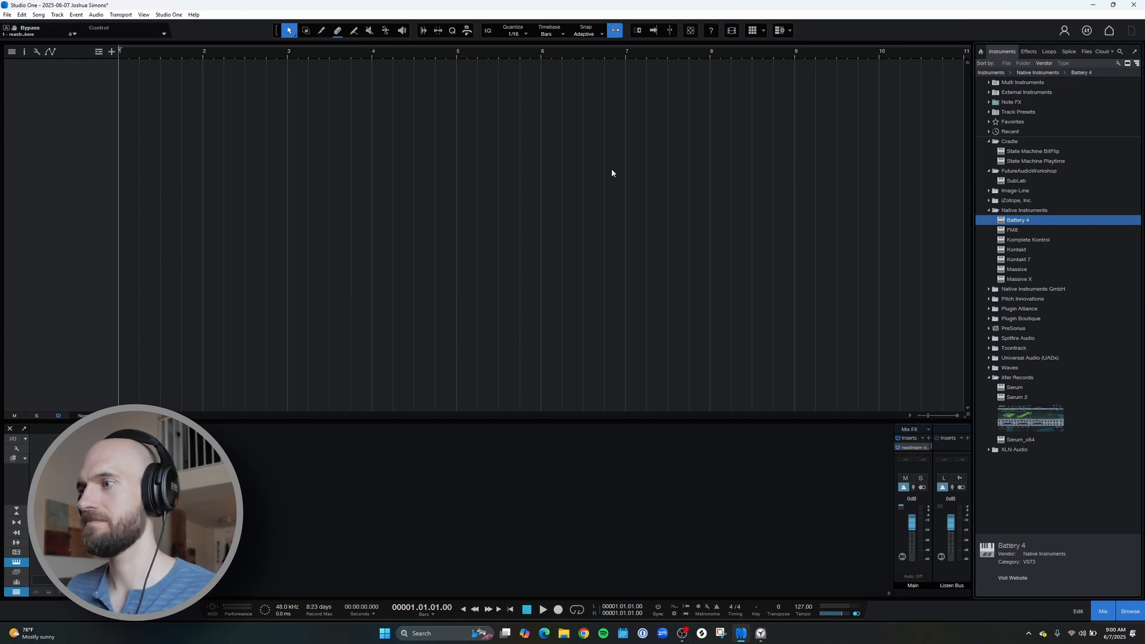
Bring the Clock timer into view, start its 30-minute countdown, and move it back off the song window
left_click_drag(1144, 111, 591, 110)
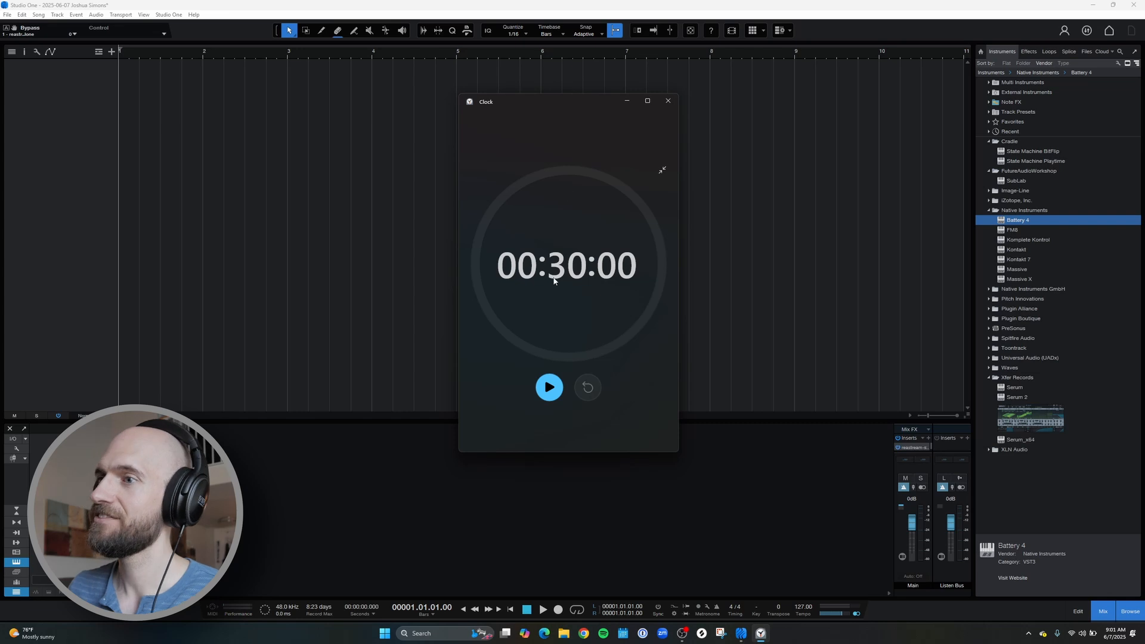
left_click(549, 388)
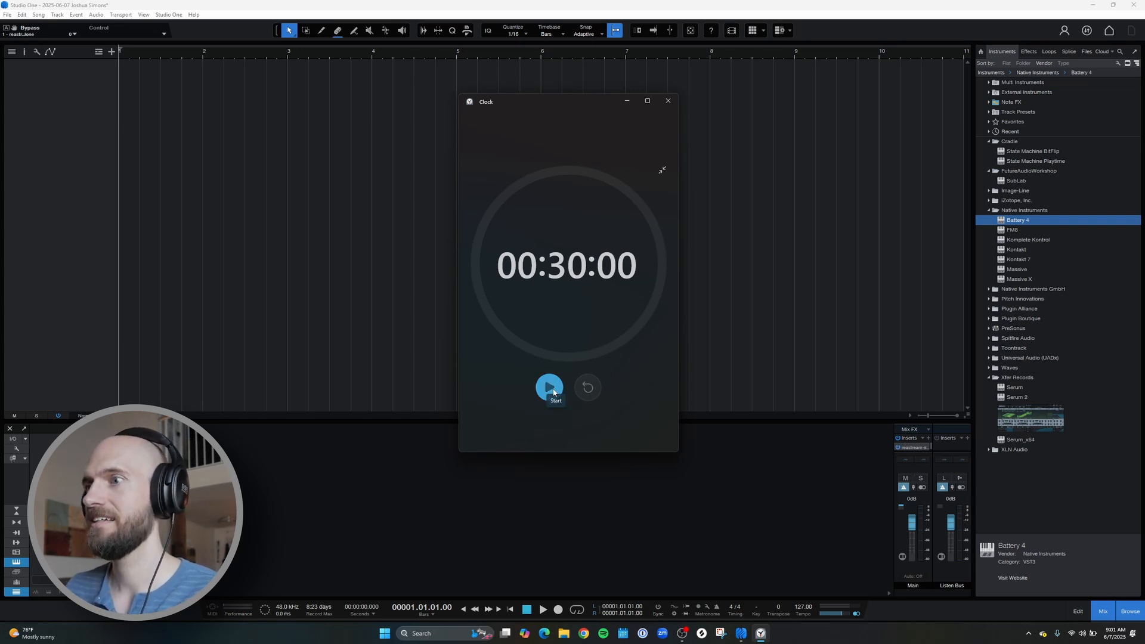
left_click_drag(541, 106, 1144, 108)
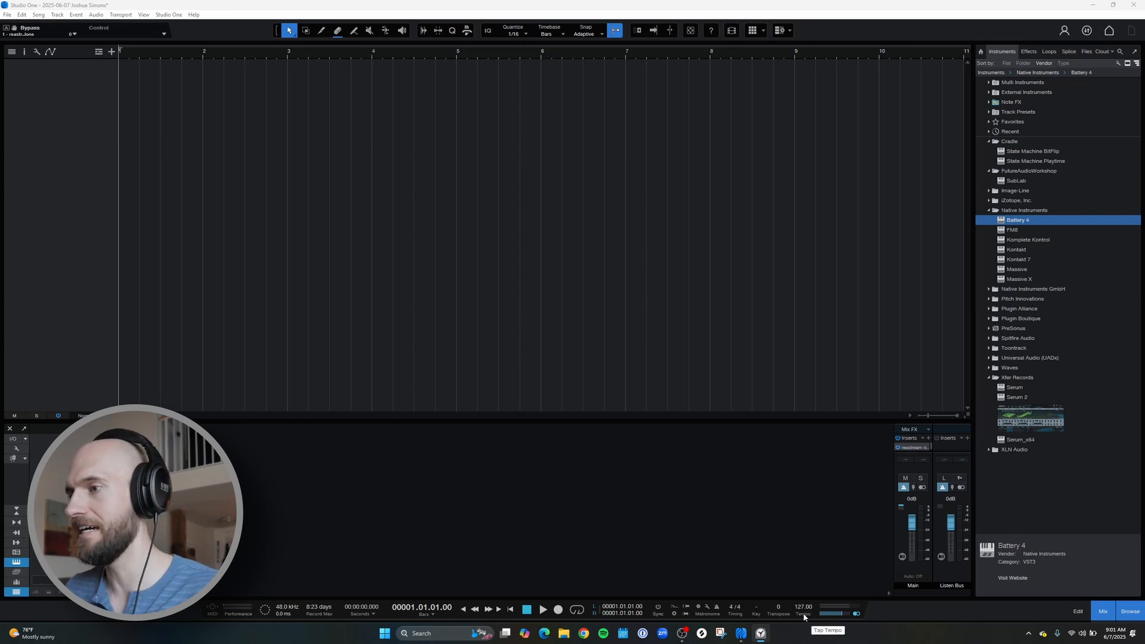
Try out a tapped tempo, then set the song tempo to 124 BPM
left_click(804, 617)
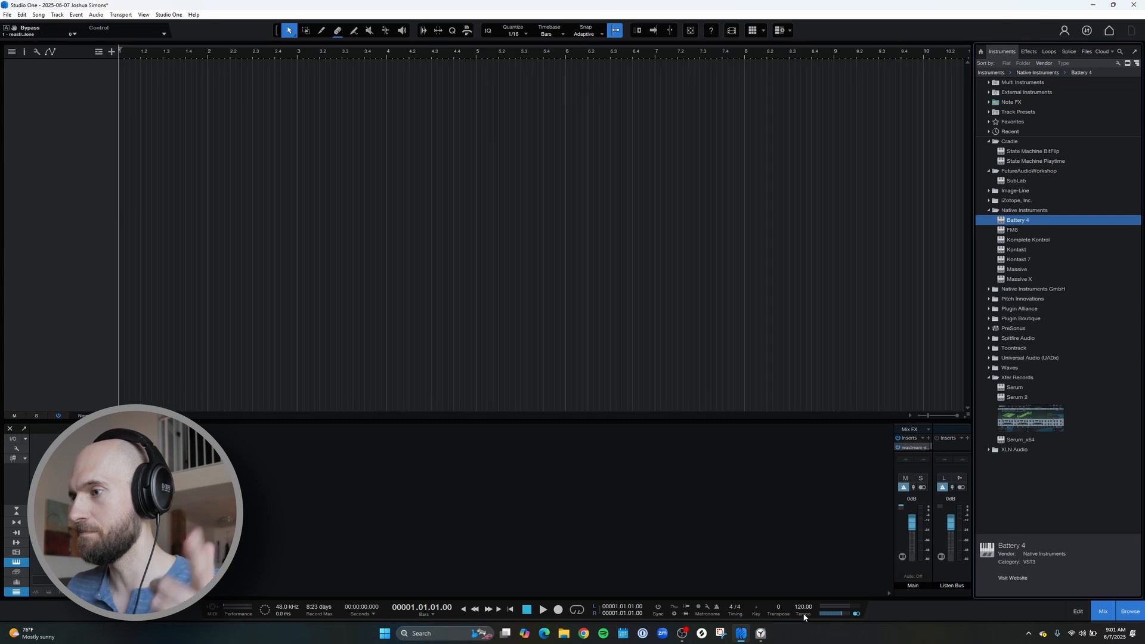
left_click(804, 617)
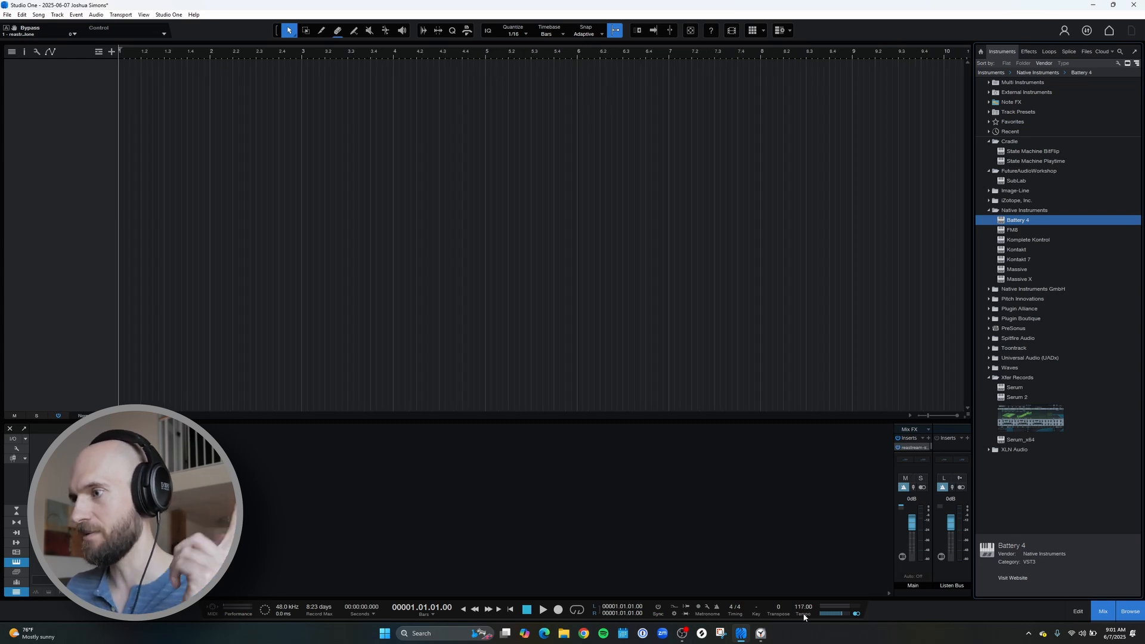
left_click(807, 607)
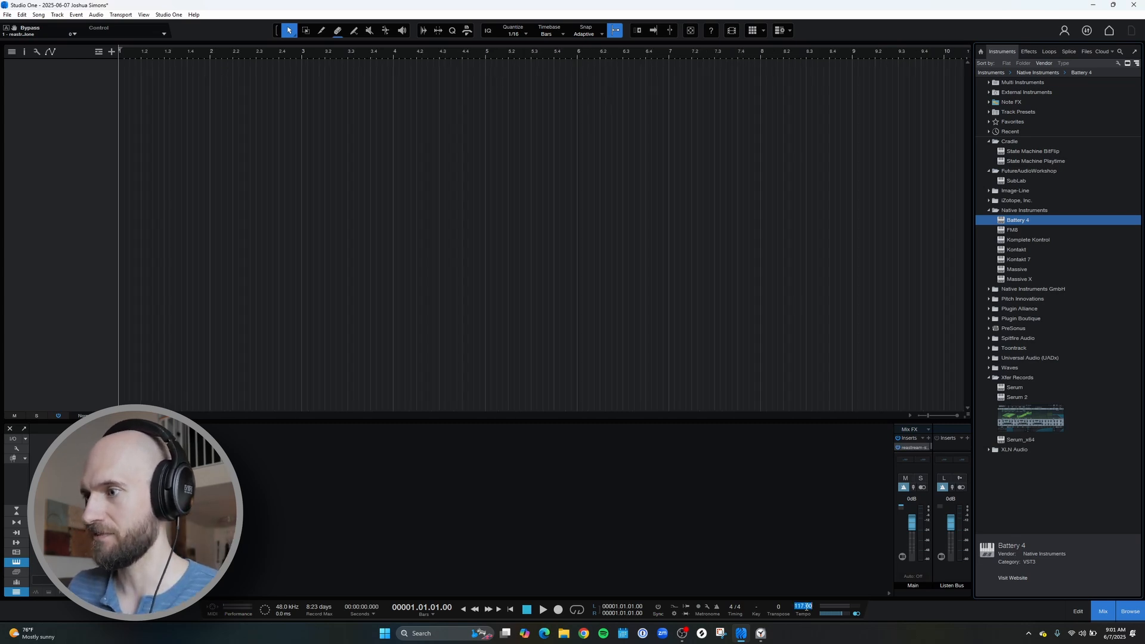
type("124")
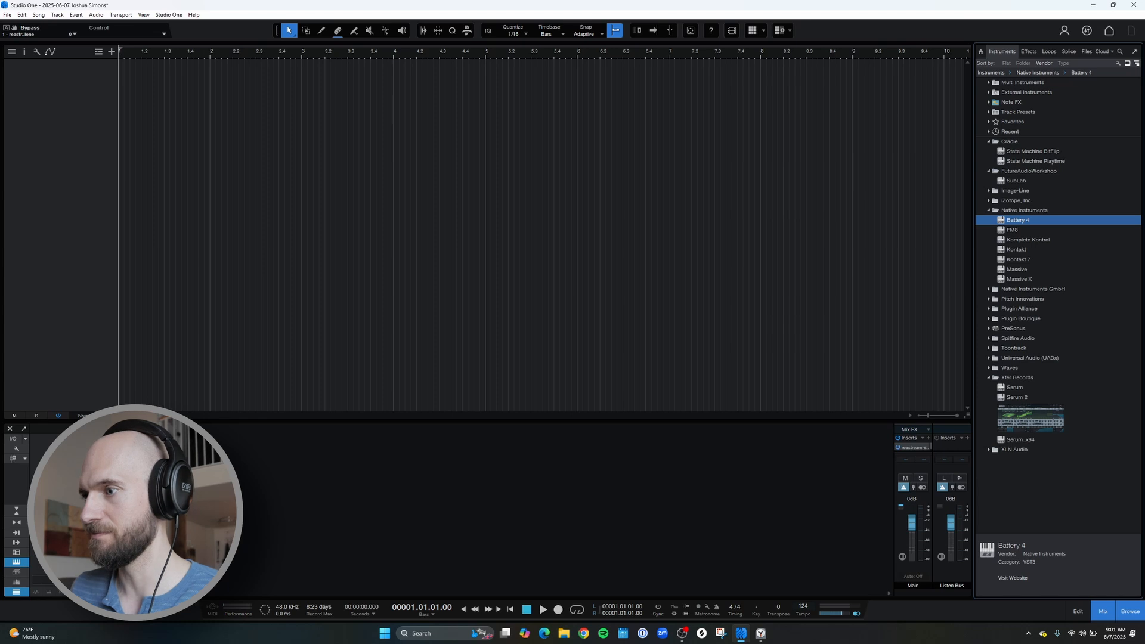
key("Return")
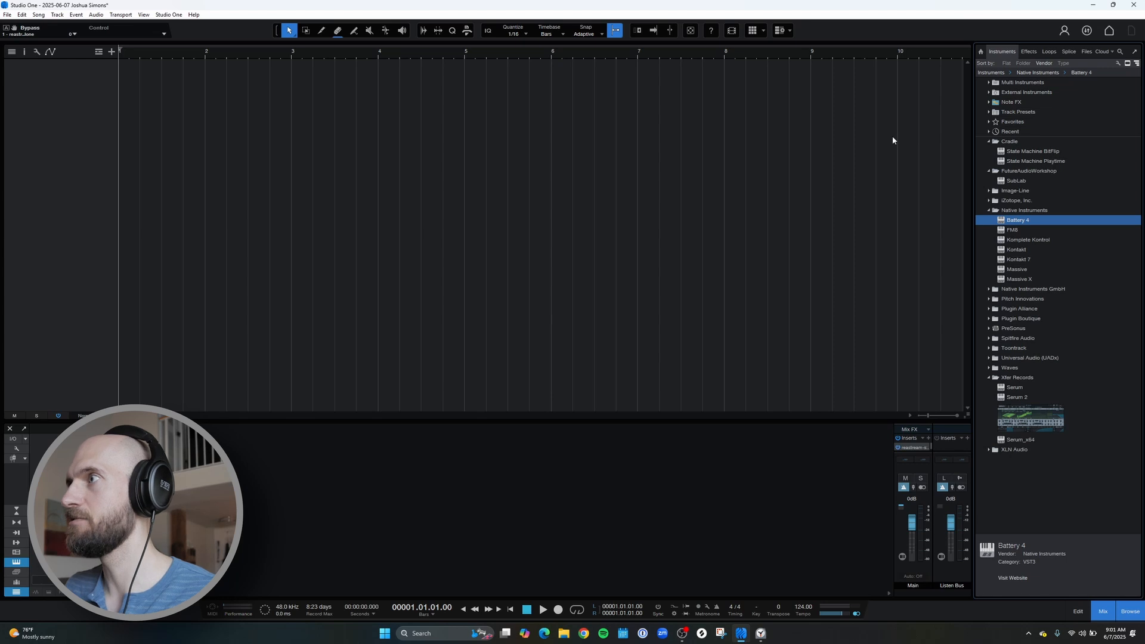
Browse the Splice instrument categories and list the drum kick samples
left_click(1075, 52)
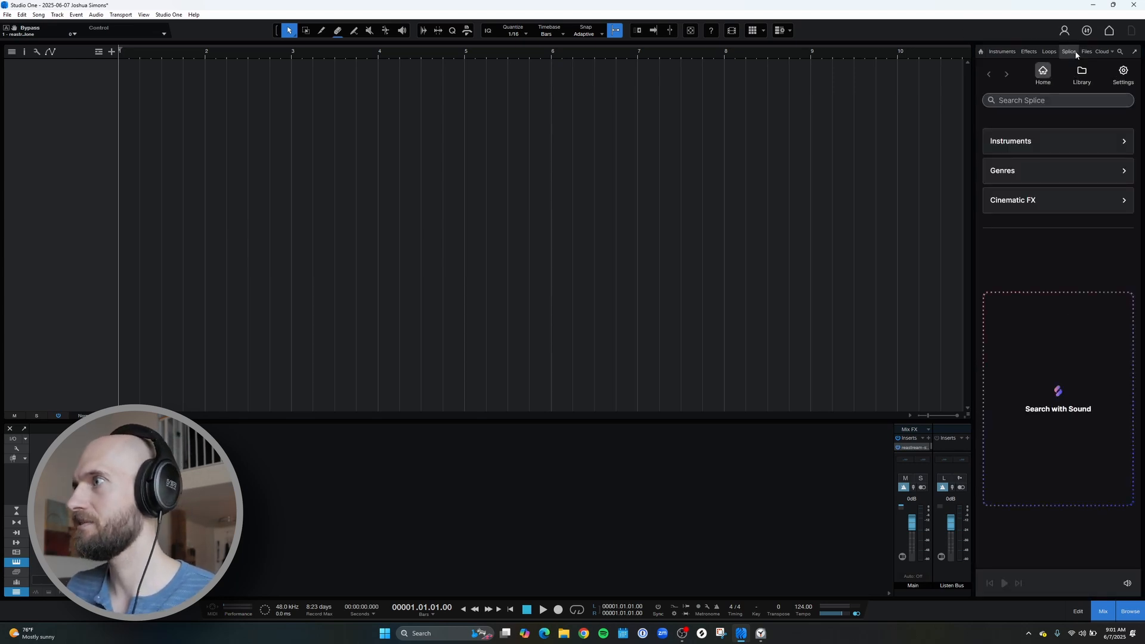
left_click(1037, 141)
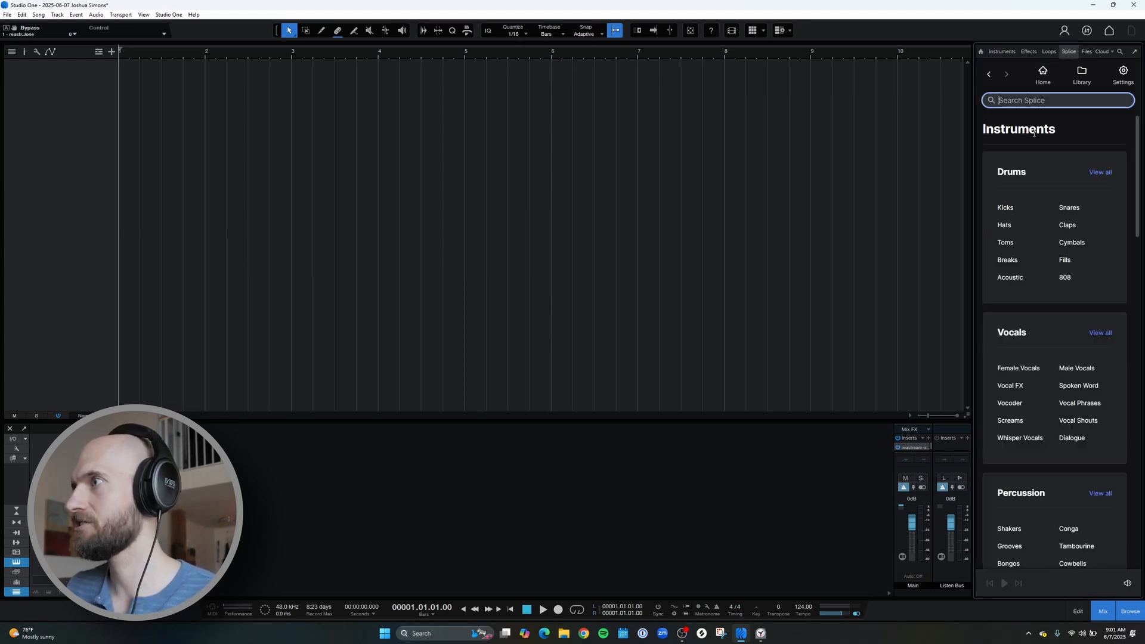
left_click(1002, 208)
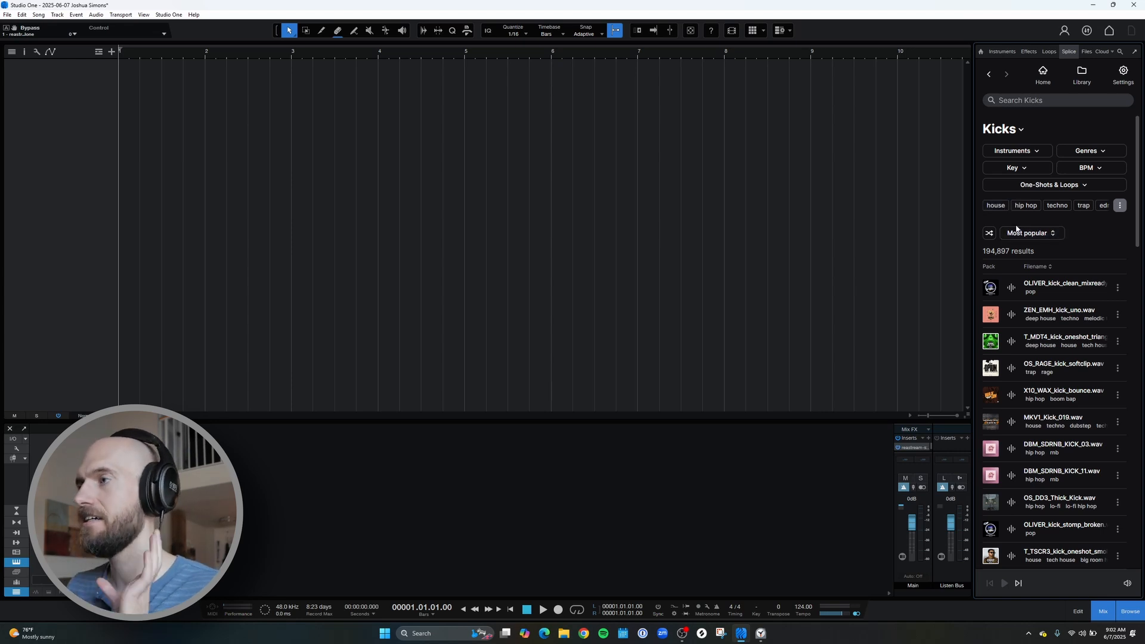
left_click(1039, 152)
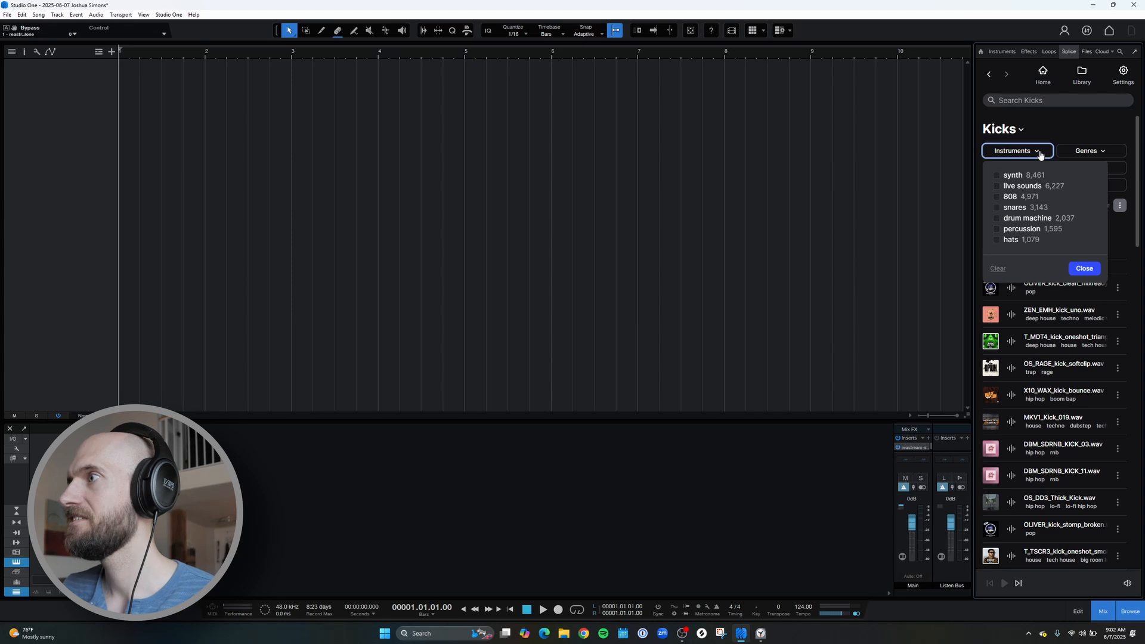
left_click(1039, 152)
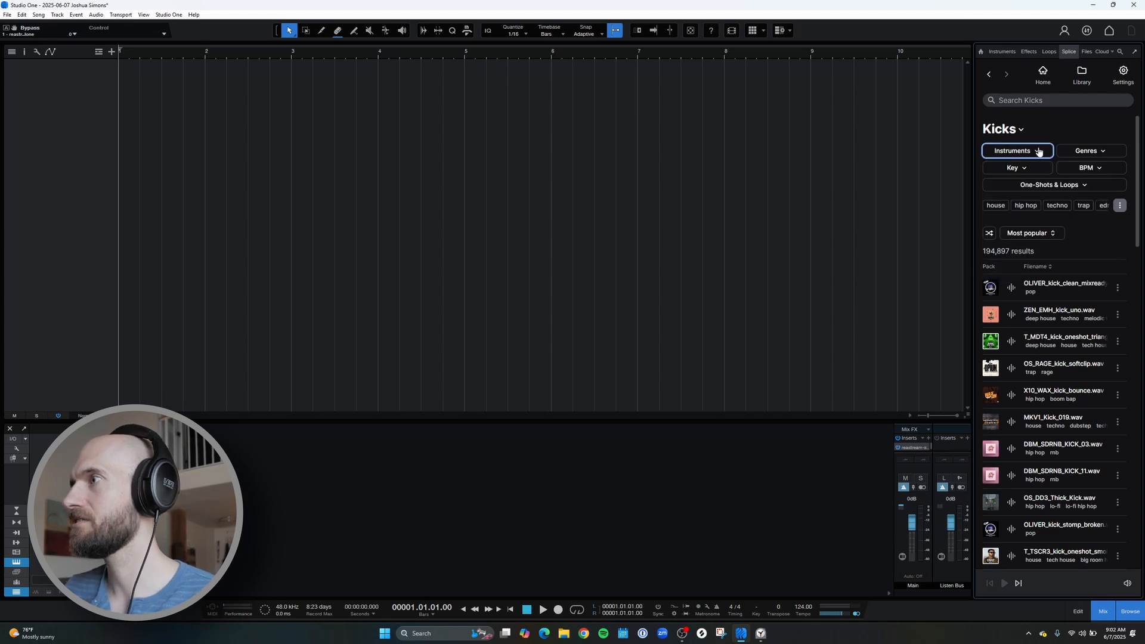
left_click(1040, 152)
left_click(1039, 152)
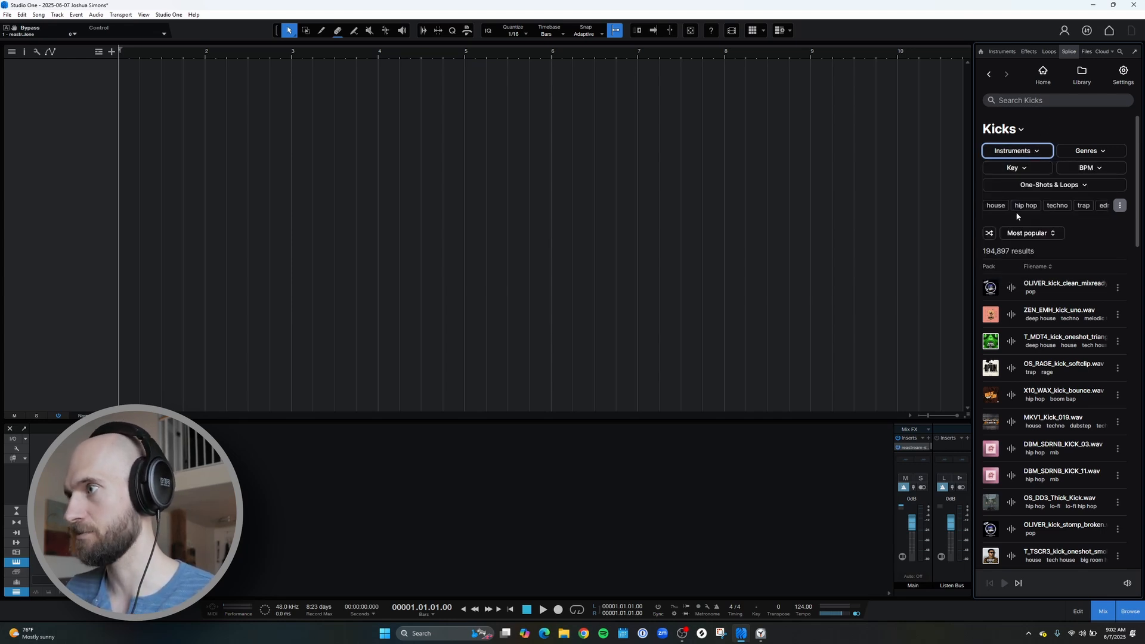
Filter the Splice kick samples to One-Shots and sort them in Random order
left_click(1051, 186)
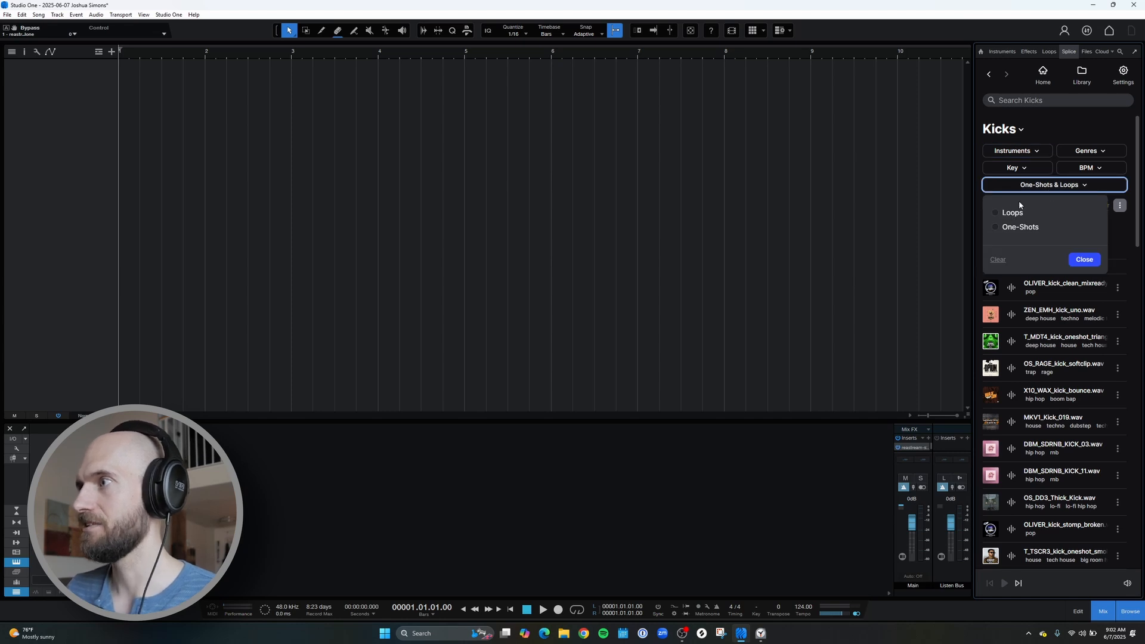
left_click(1014, 228)
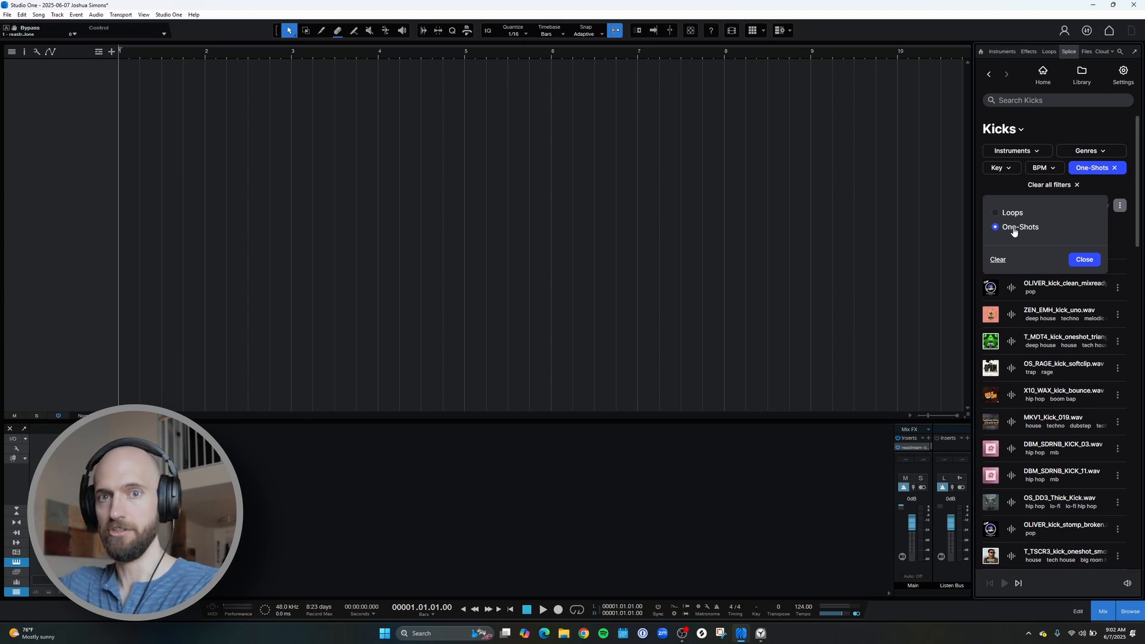
left_click(1077, 260)
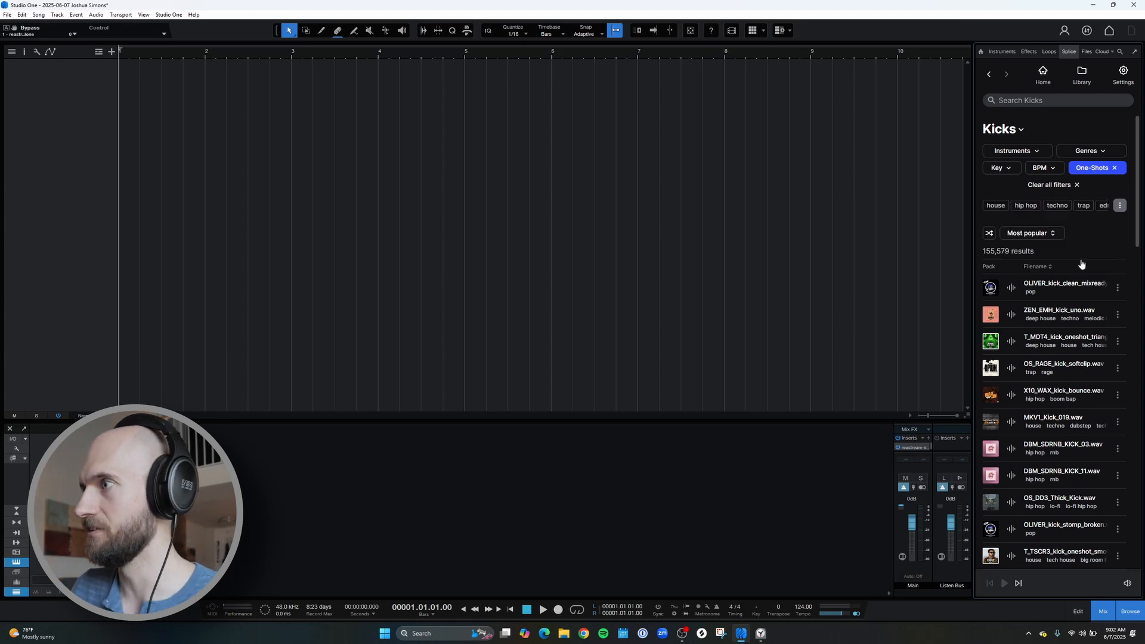
left_click(1031, 233)
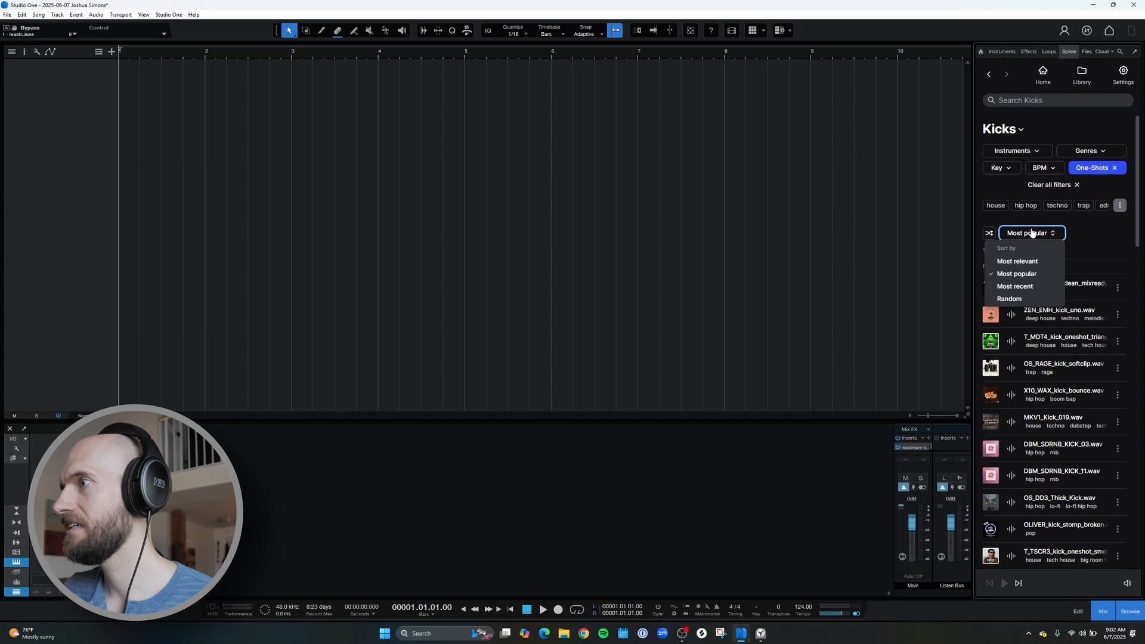
left_click(1017, 299)
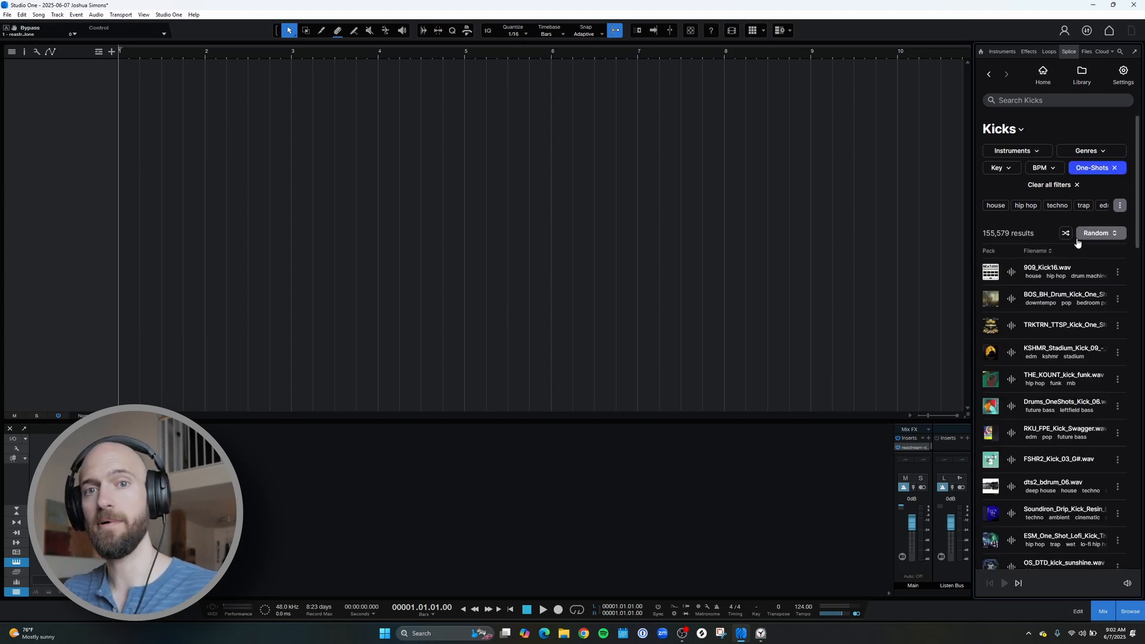
Audition the first two kick samples and place BOS_BH_Drum_Kick_One_Shot_Golden.wav at the start of bar 1 on a new track
left_click(1012, 272)
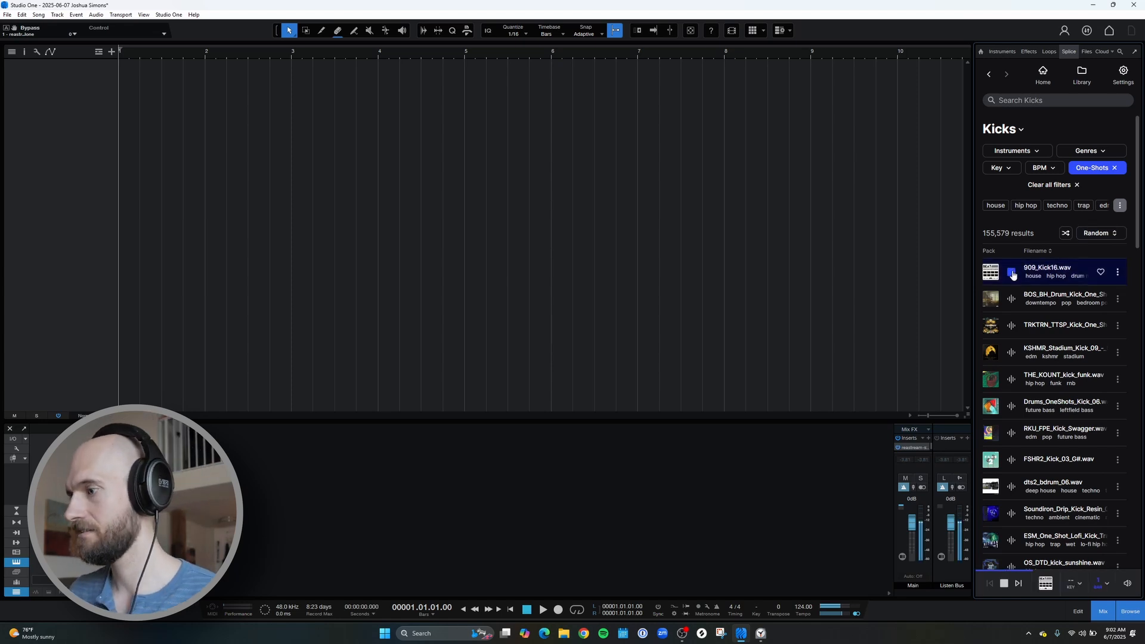
key("Down")
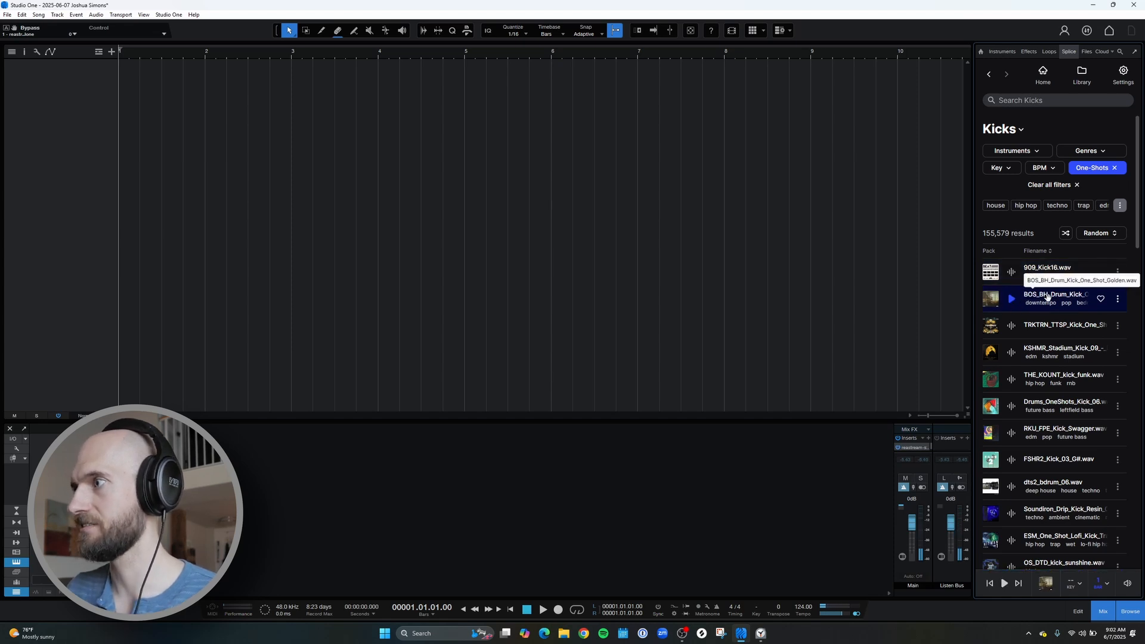
left_click_drag(1048, 294, 133, 131)
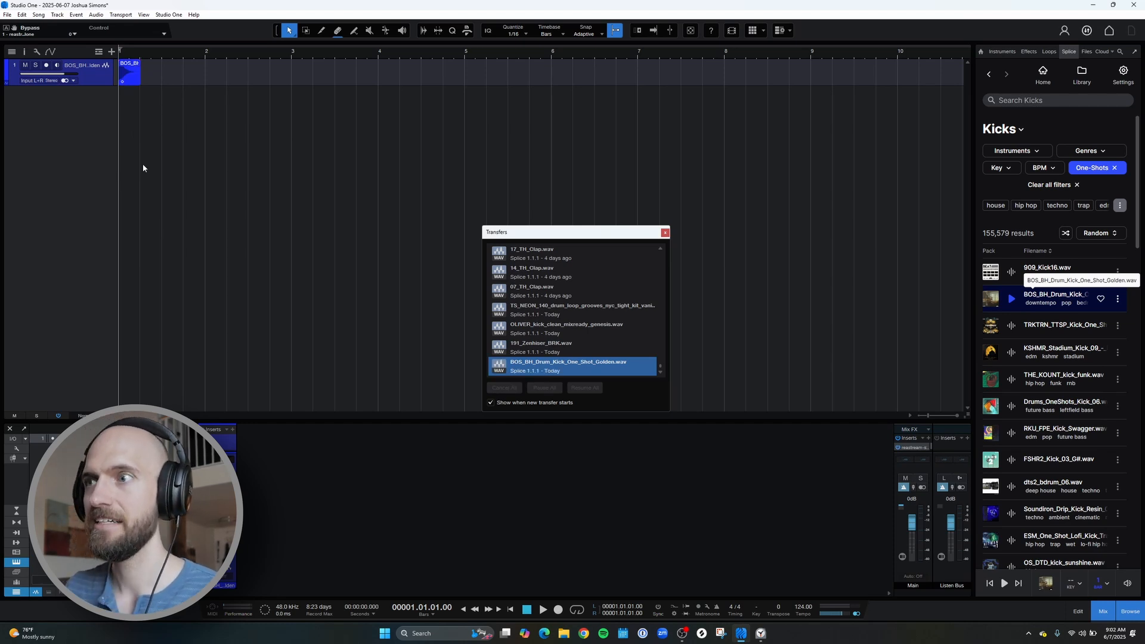
Duplicate the kick sample so that one hit sits on each of the four beats of bar 1
left_click(131, 77)
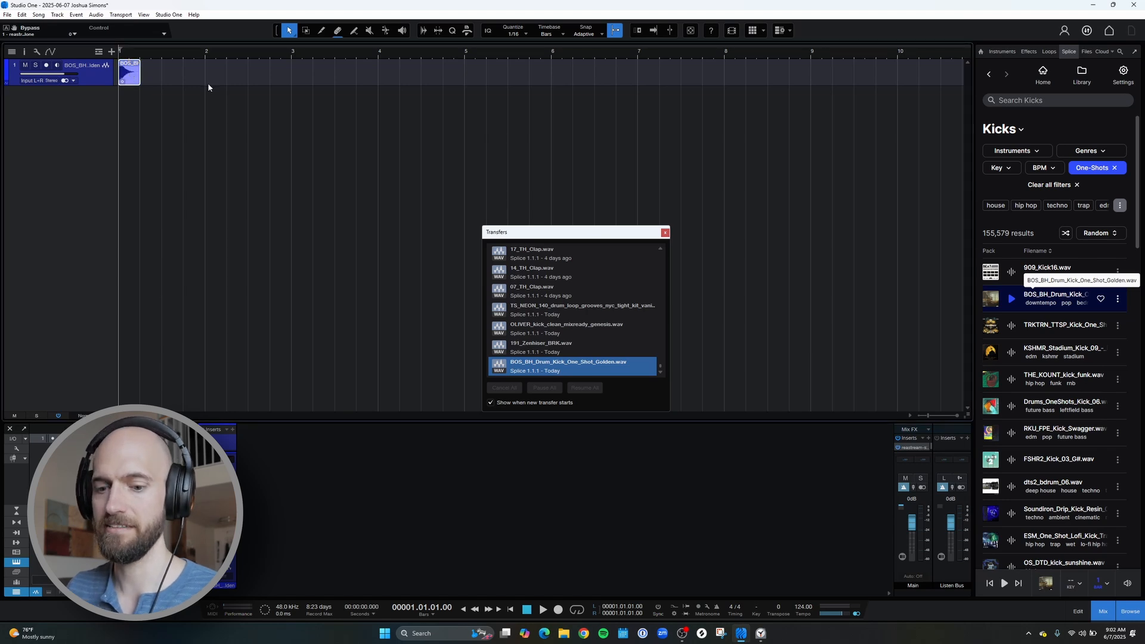
key("d")
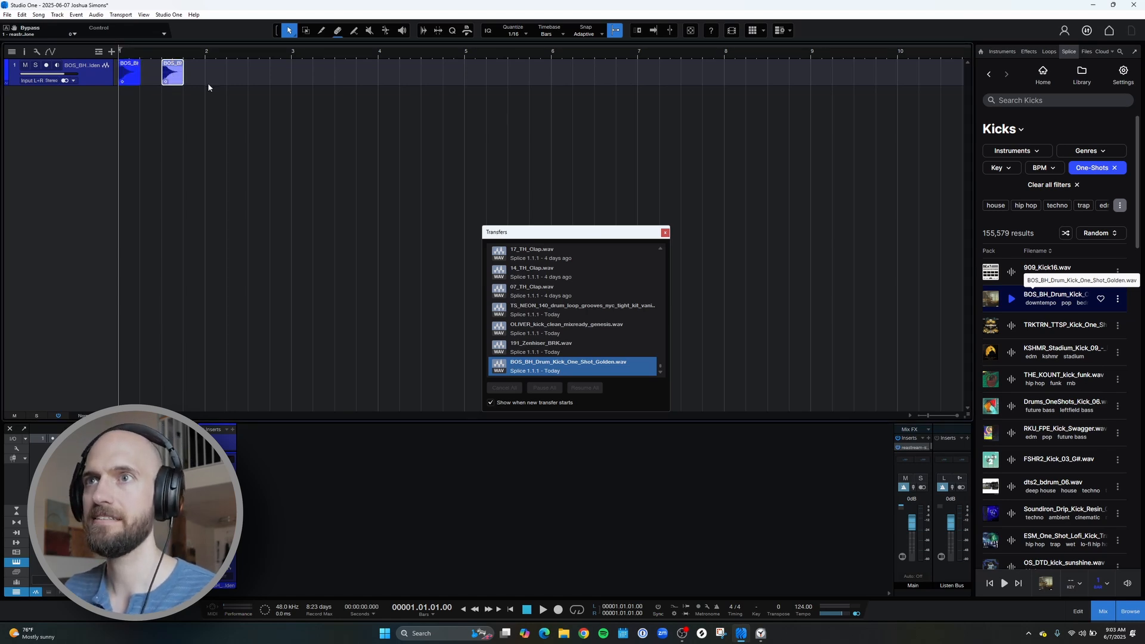
left_click_drag(174, 70, 153, 77)
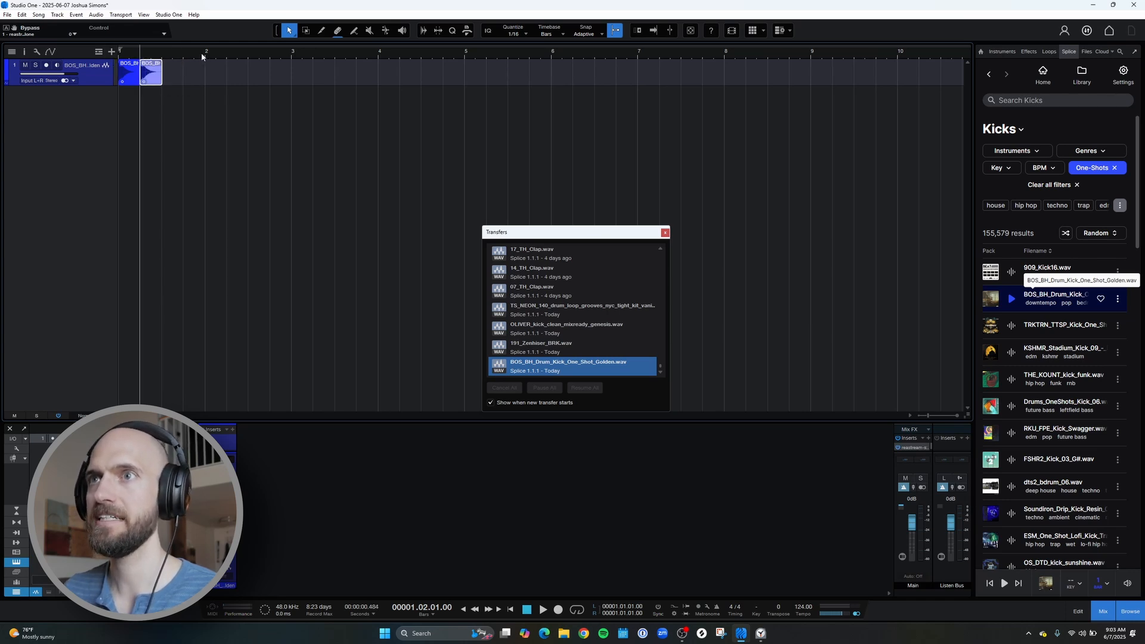
left_click_drag(195, 81, 129, 79)
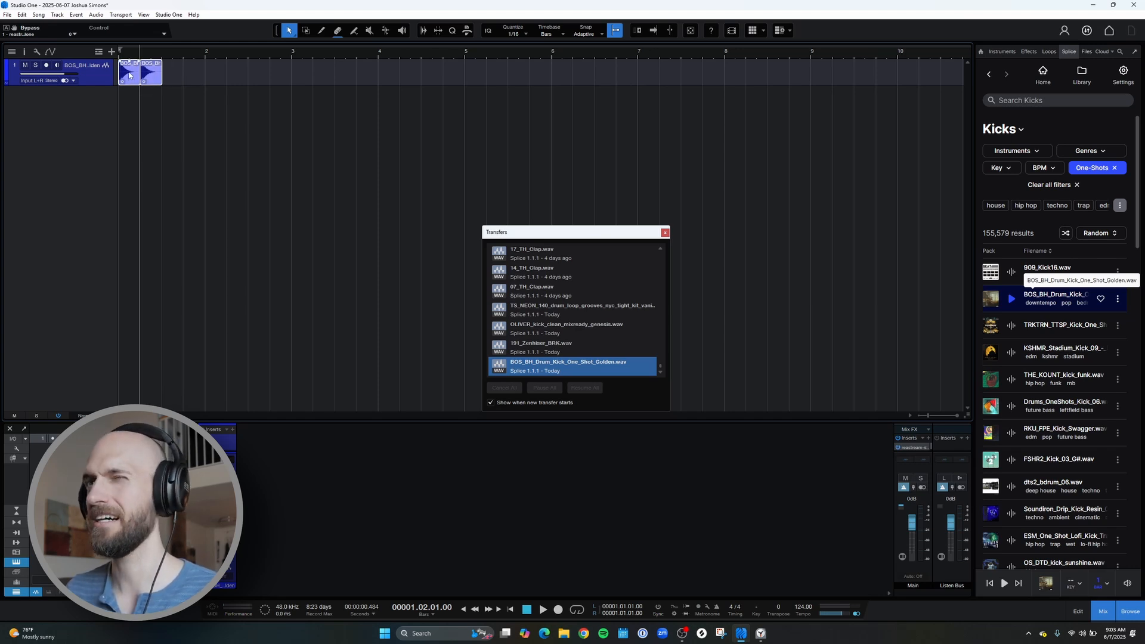
left_click_drag(129, 79, 173, 73)
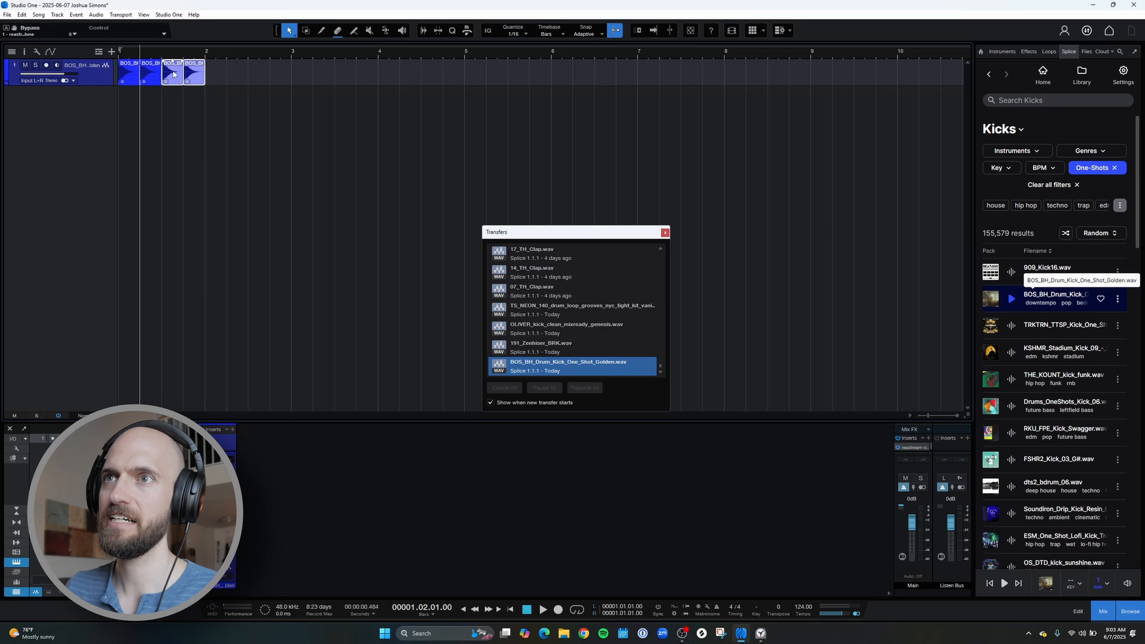
left_click(246, 125)
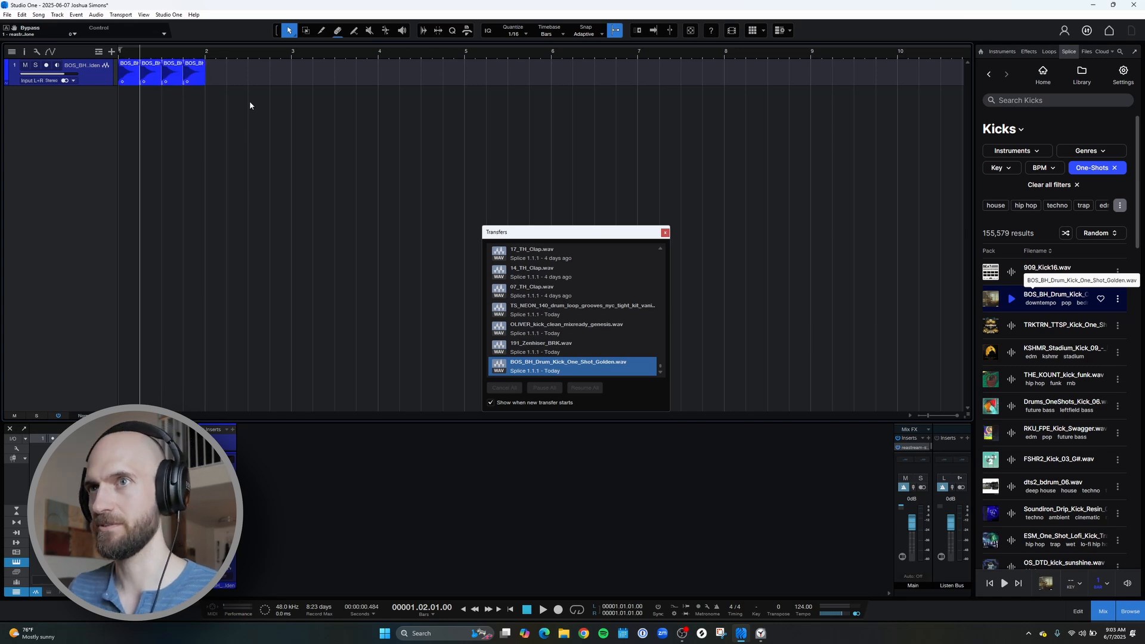
Return the playhead to the song start and lower the kick channel's volume to -12.5 dB
left_click(118, 55)
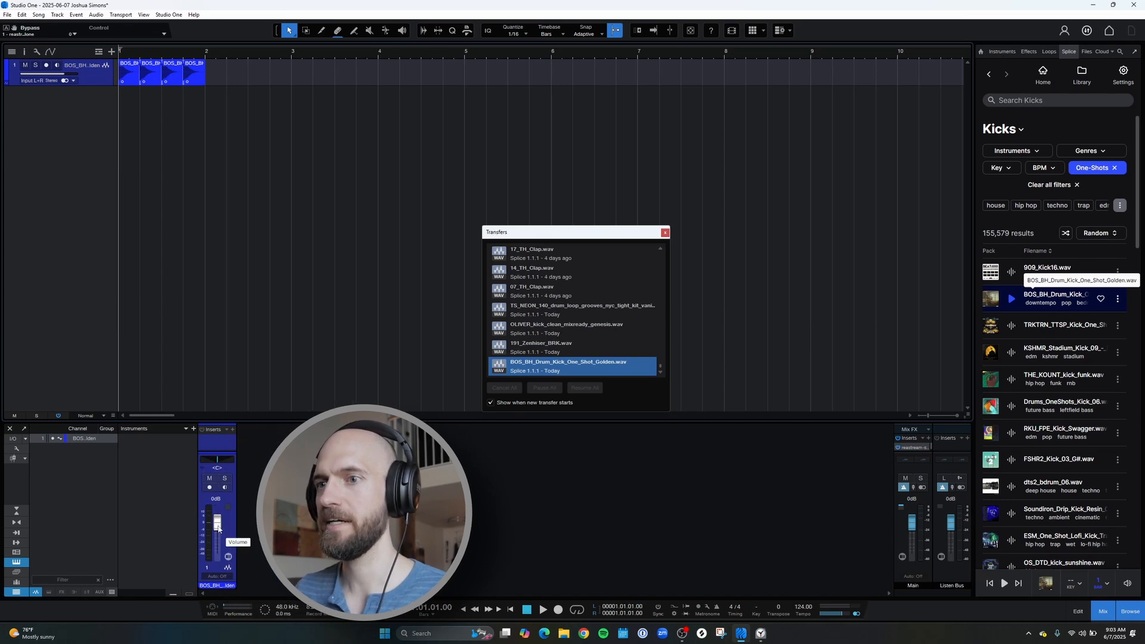
scroll(219, 528, "down", 5)
scroll(218, 528, "down", 2)
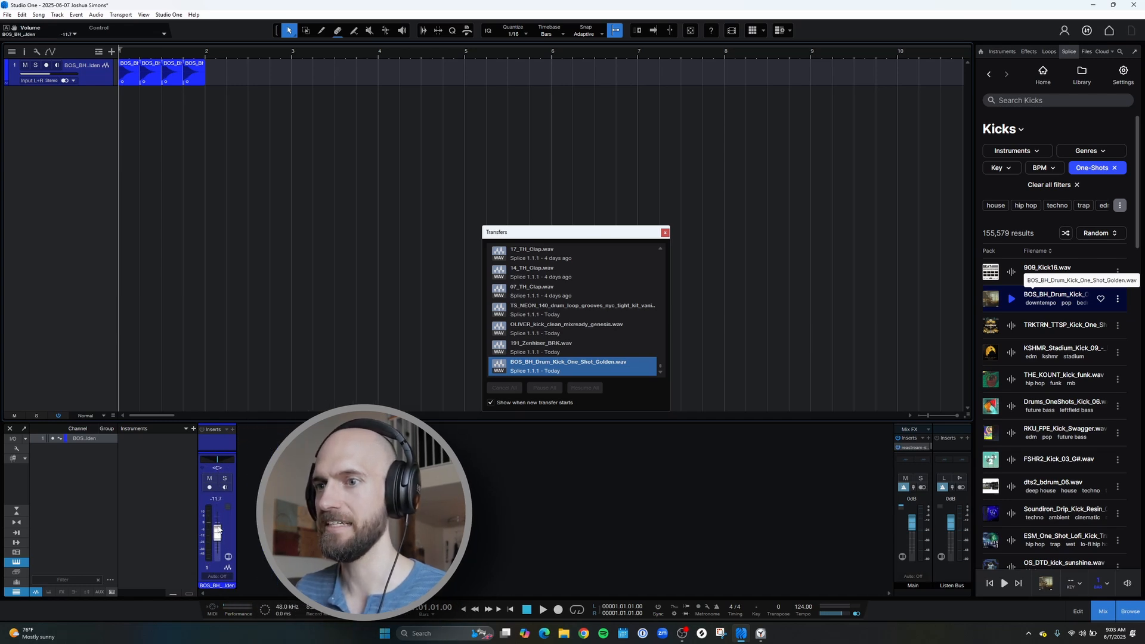
scroll(218, 528, "down", 1)
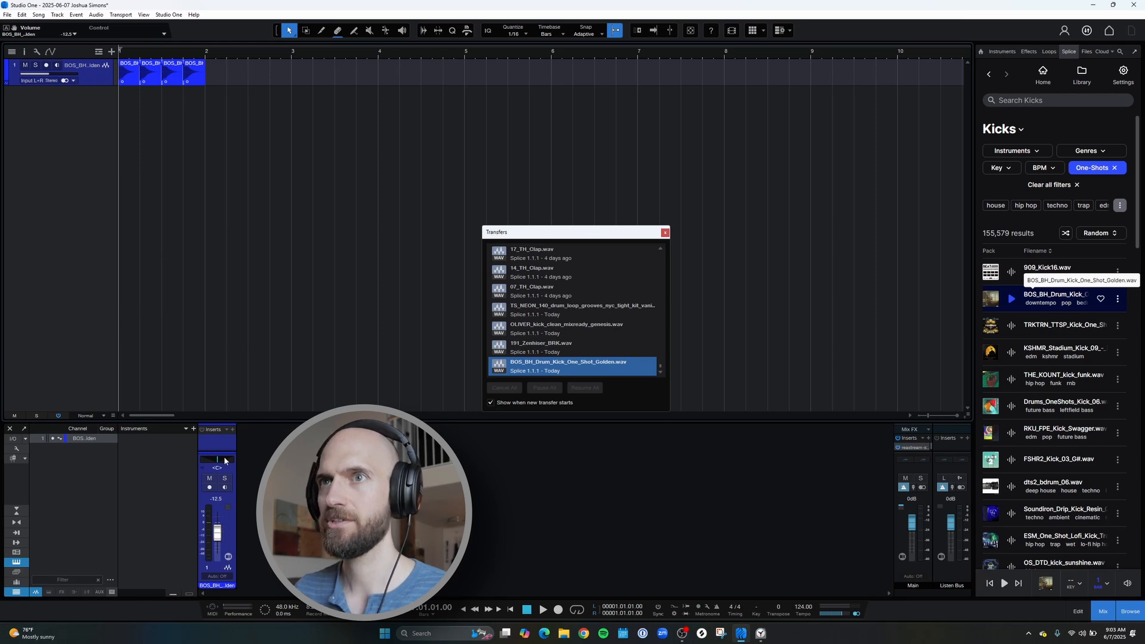
Rename the audio track to kick and play back the four-beat pattern in bar 1
double_click(97, 66)
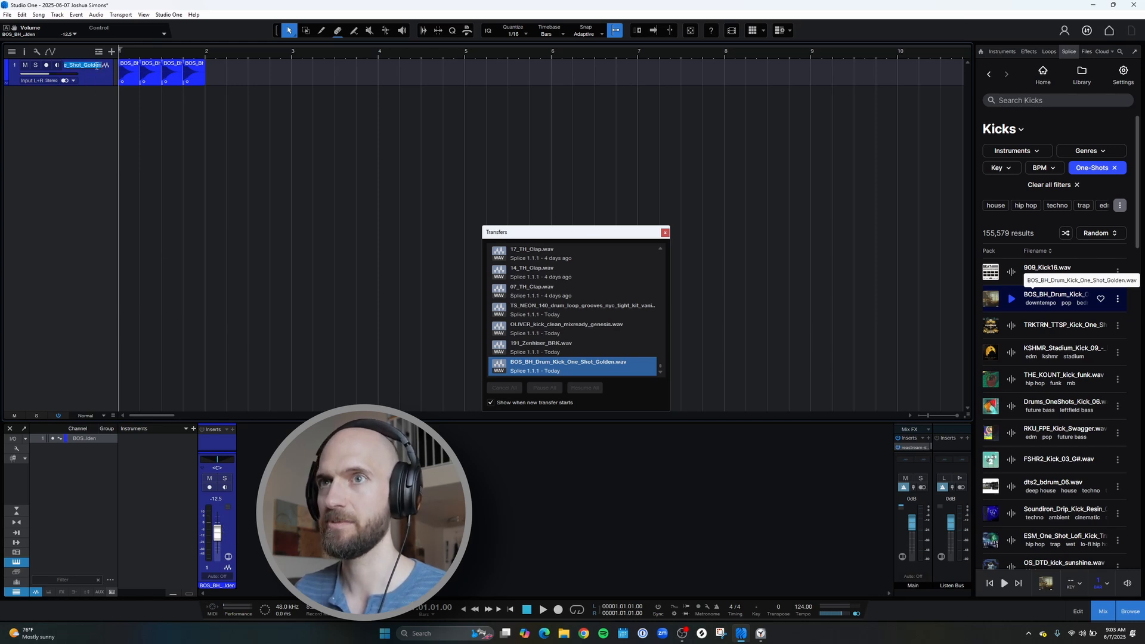
type("kick")
key("Return")
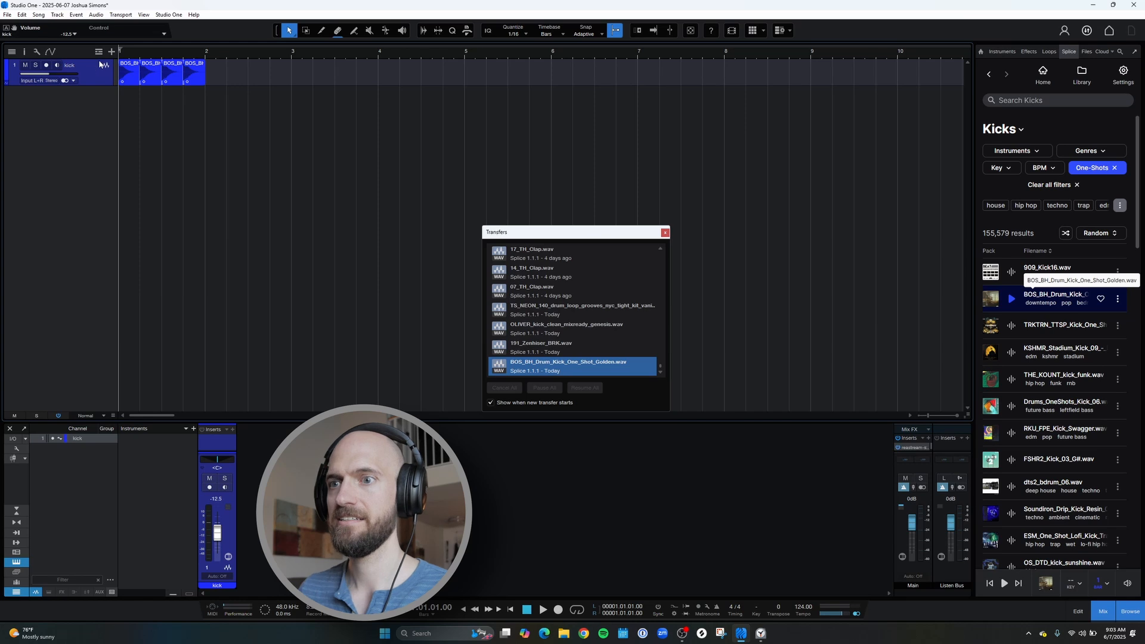
key("space")
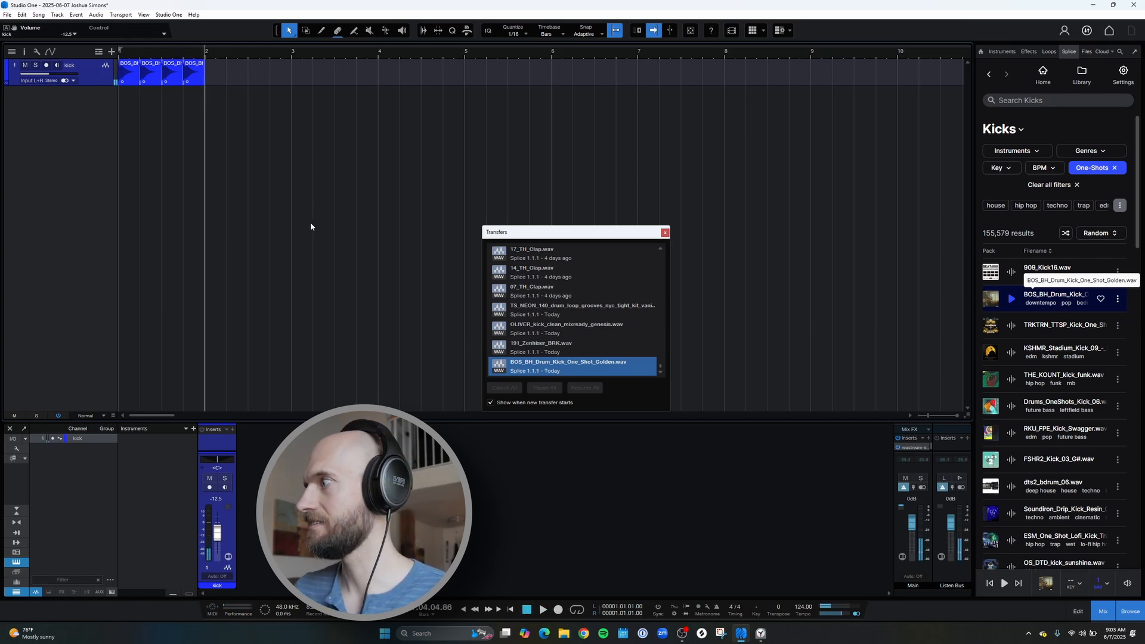
Duplicate the bar 1 kick pattern and line up the copies so bars 2 to 4 each have four hits
left_click_drag(284, 79, 152, 100)
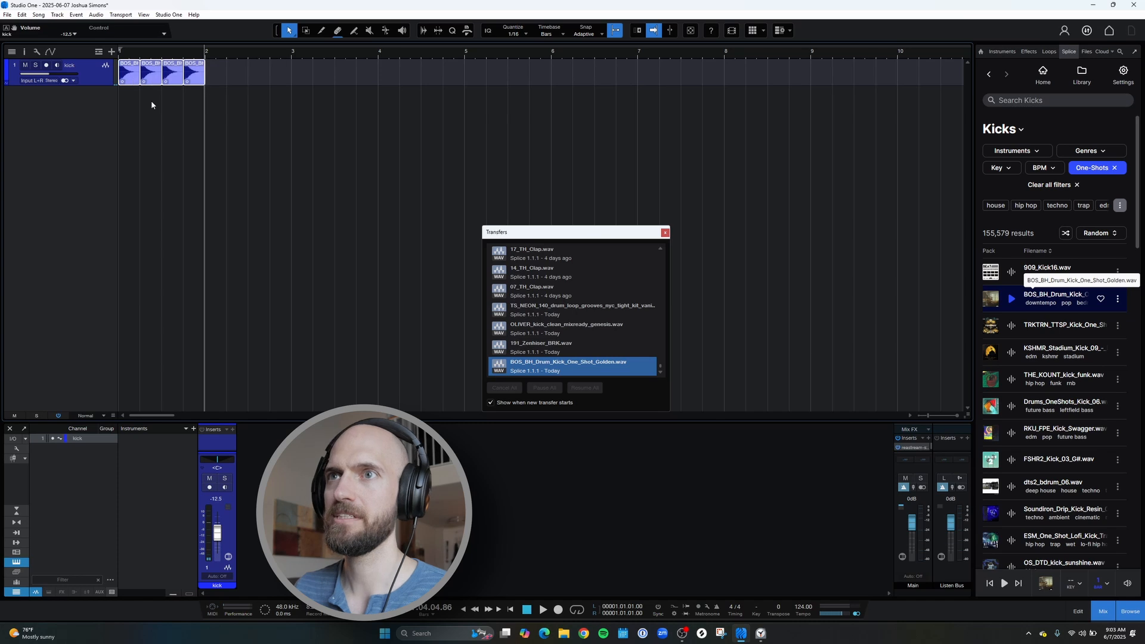
key("d")
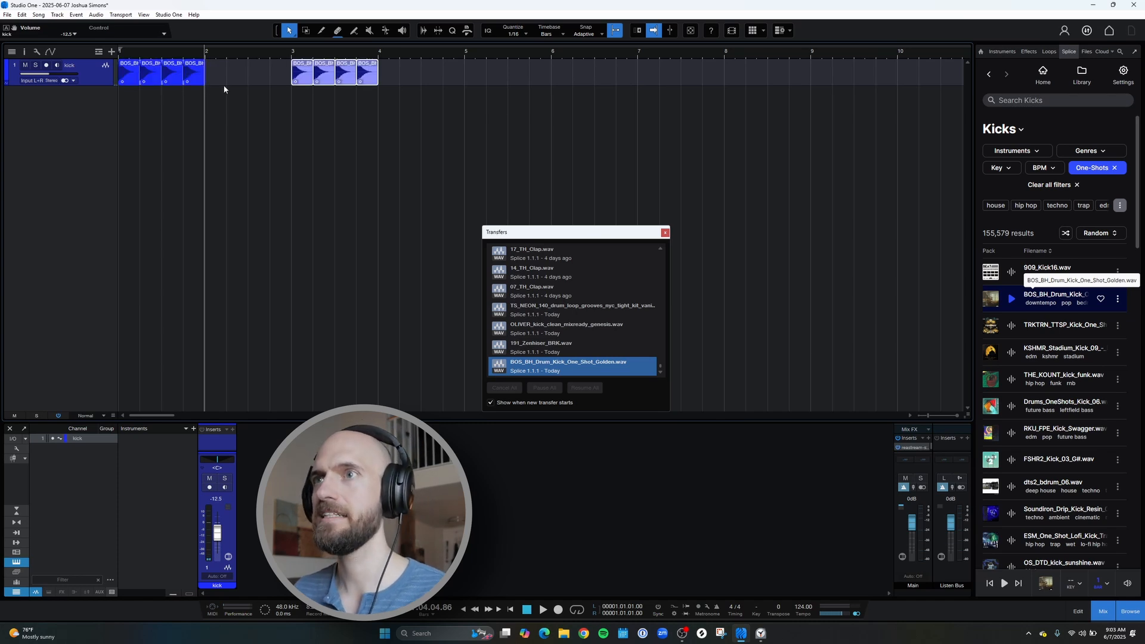
left_click_drag(302, 74, 216, 74)
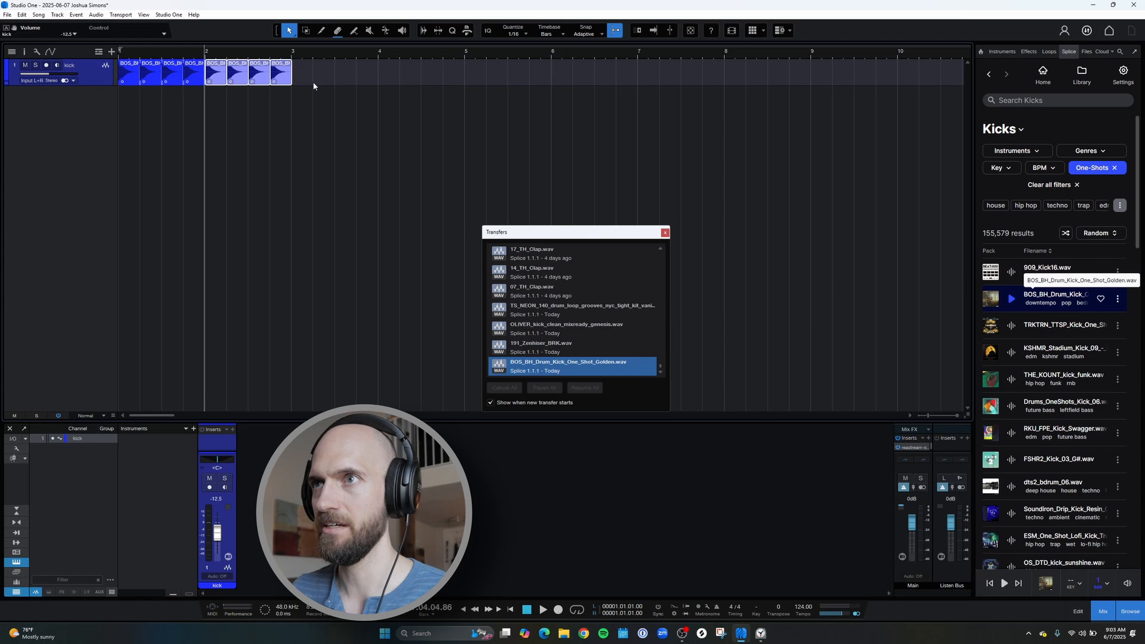
key("d")
key("d")
key("d")
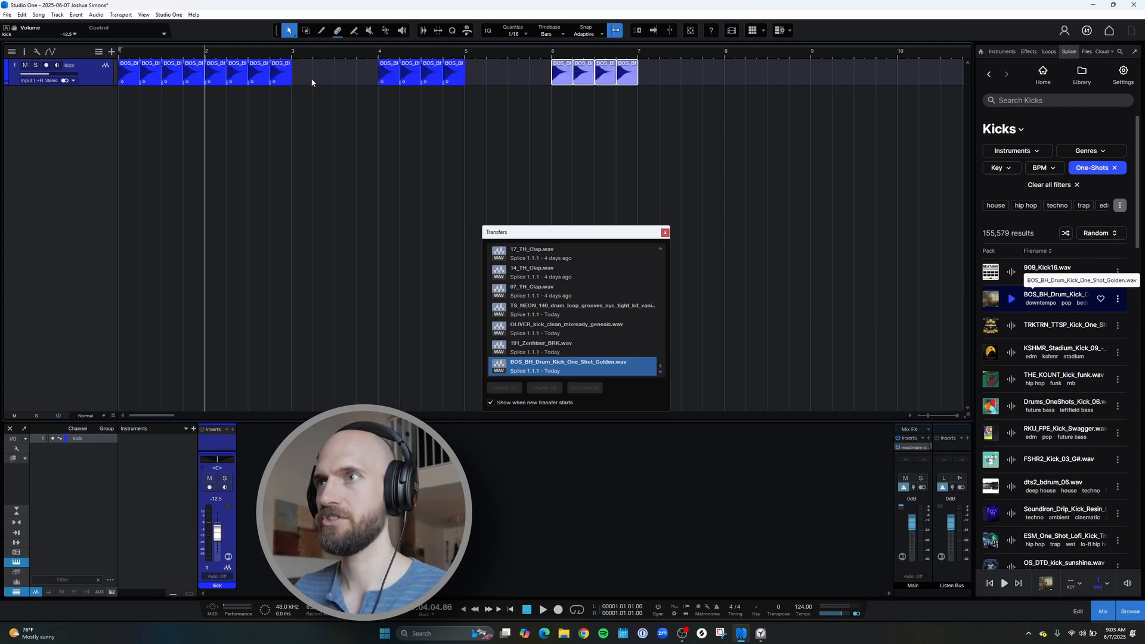
left_click_drag(418, 74, 331, 74)
left_click_drag(558, 77, 386, 83)
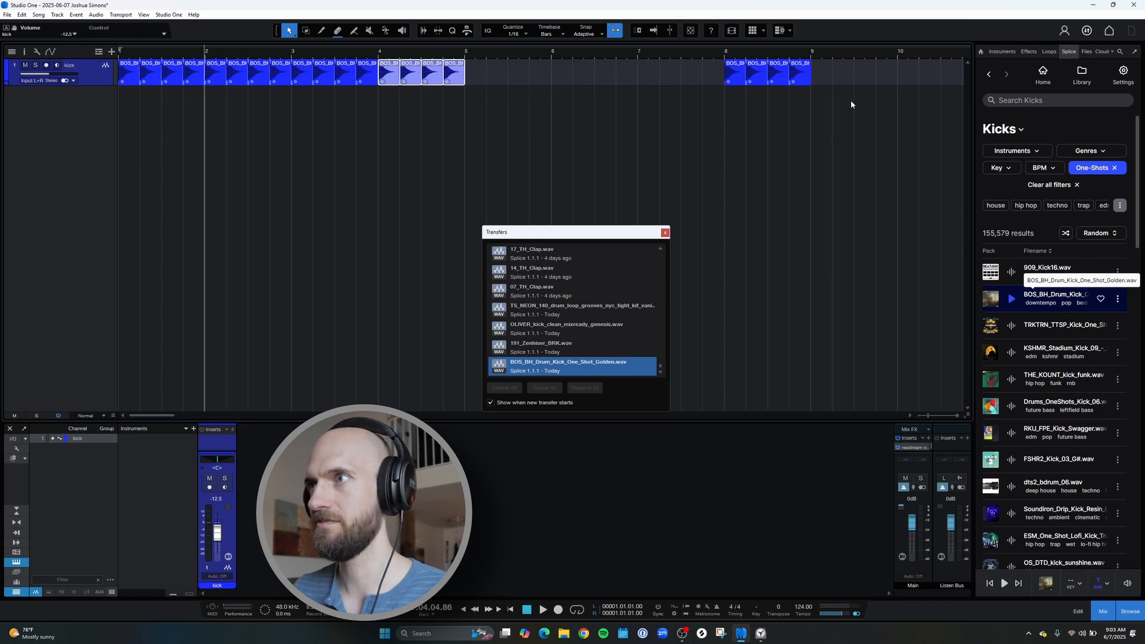
Fill bars 5 to 9 of the kick track with copies of the four-on-the-floor pattern
left_click_drag(851, 104, 475, 78)
left_click_drag(607, 103, 563, 77)
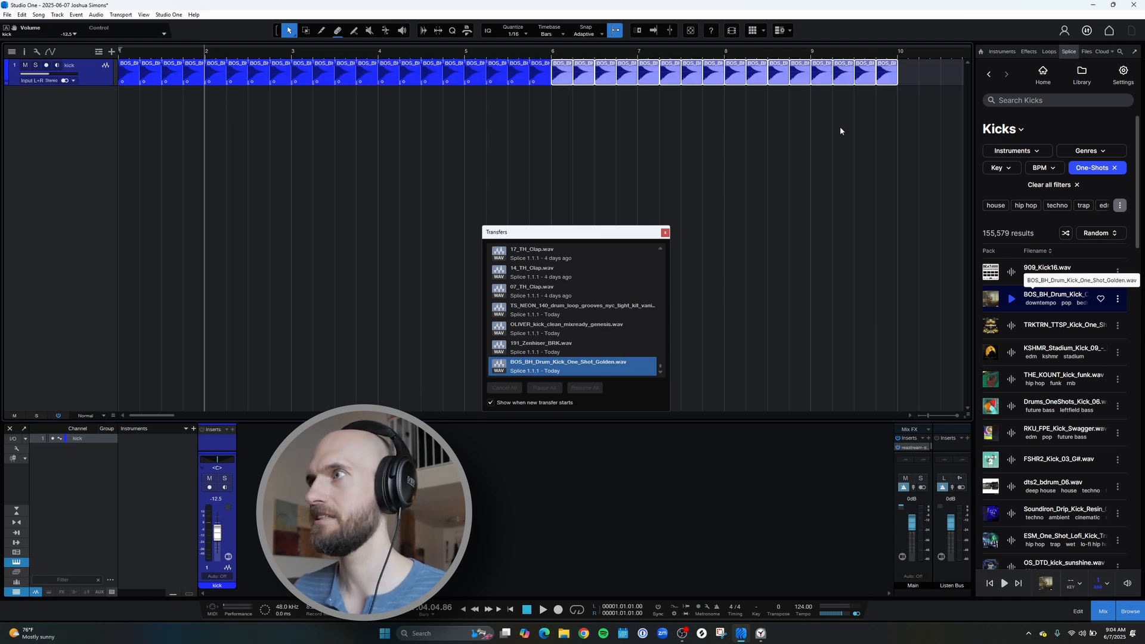
left_click_drag(922, 118, 829, 78)
left_click(797, 111)
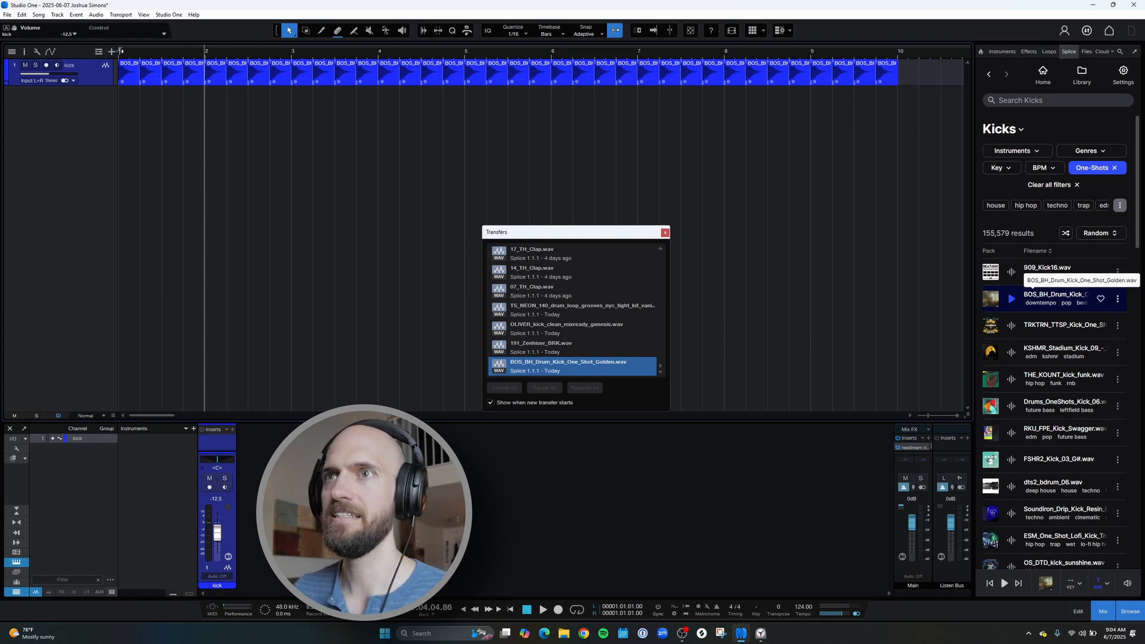
Play back the extended kick pattern from the song start and close the Transfers window
key("Home")
key("space")
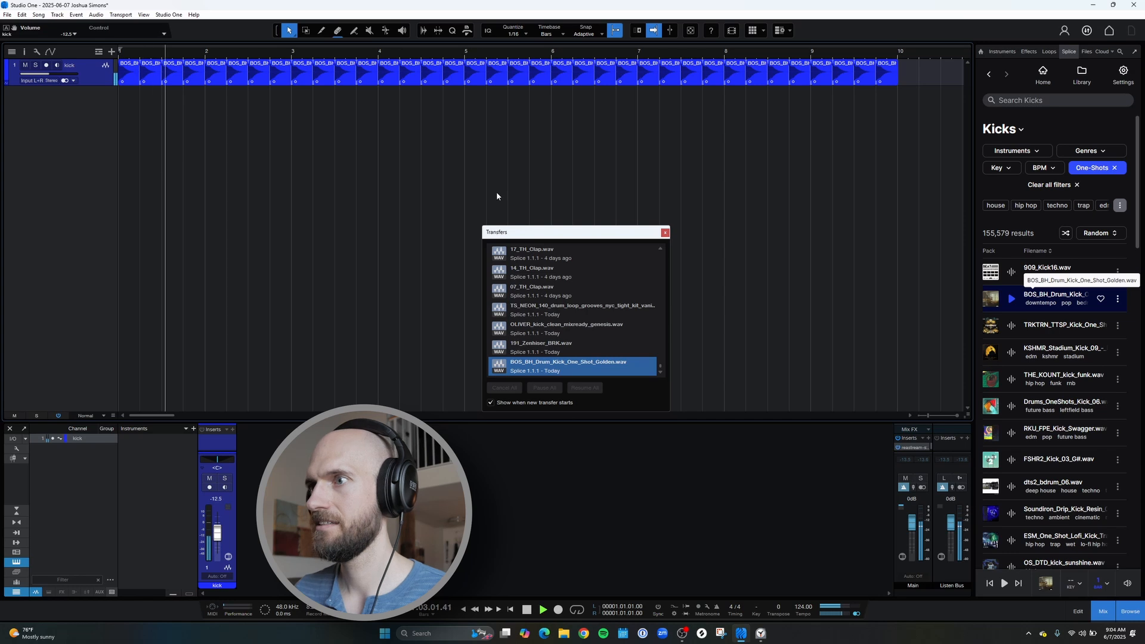
left_click(665, 232)
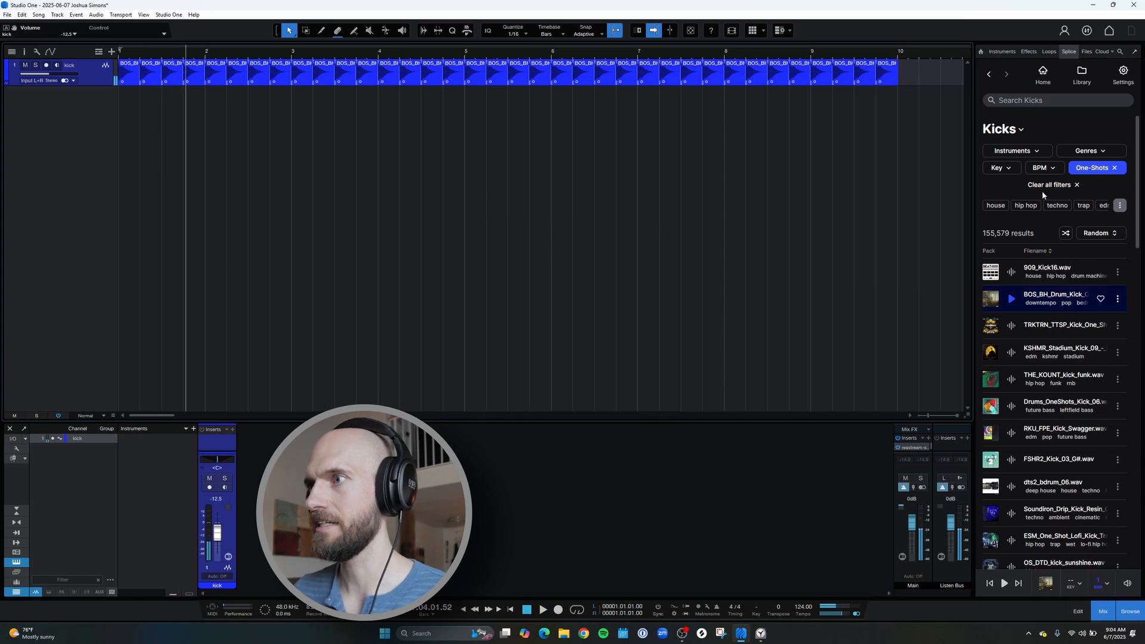
Return to the Splice home page and search for "clap"
left_click(1026, 151)
left_click(1026, 152)
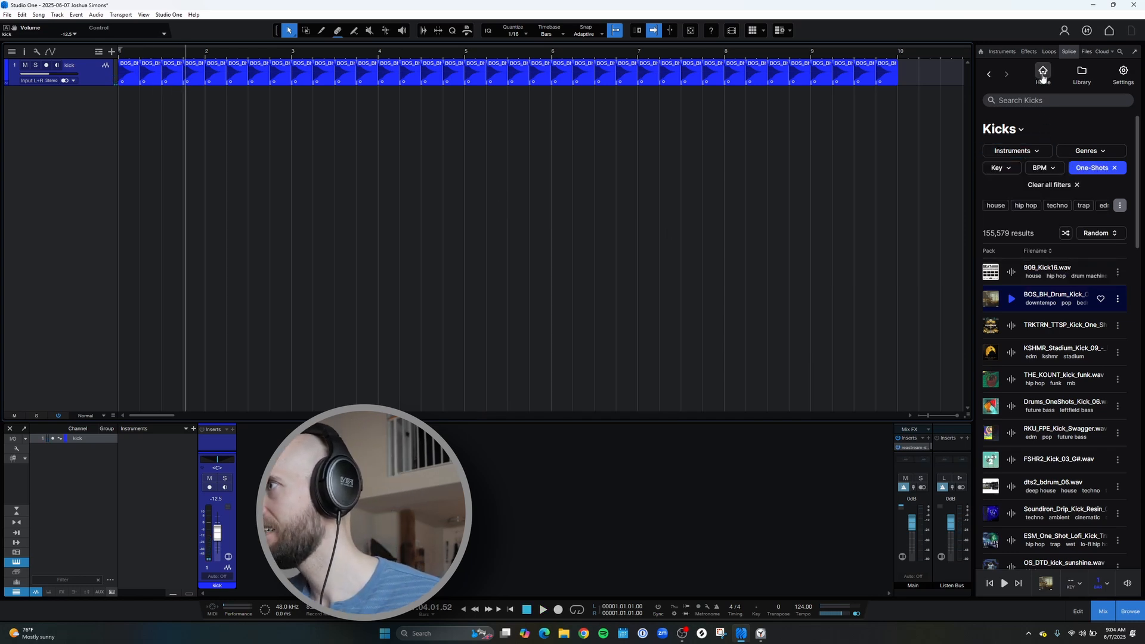
left_click(1043, 72)
left_click(1032, 101)
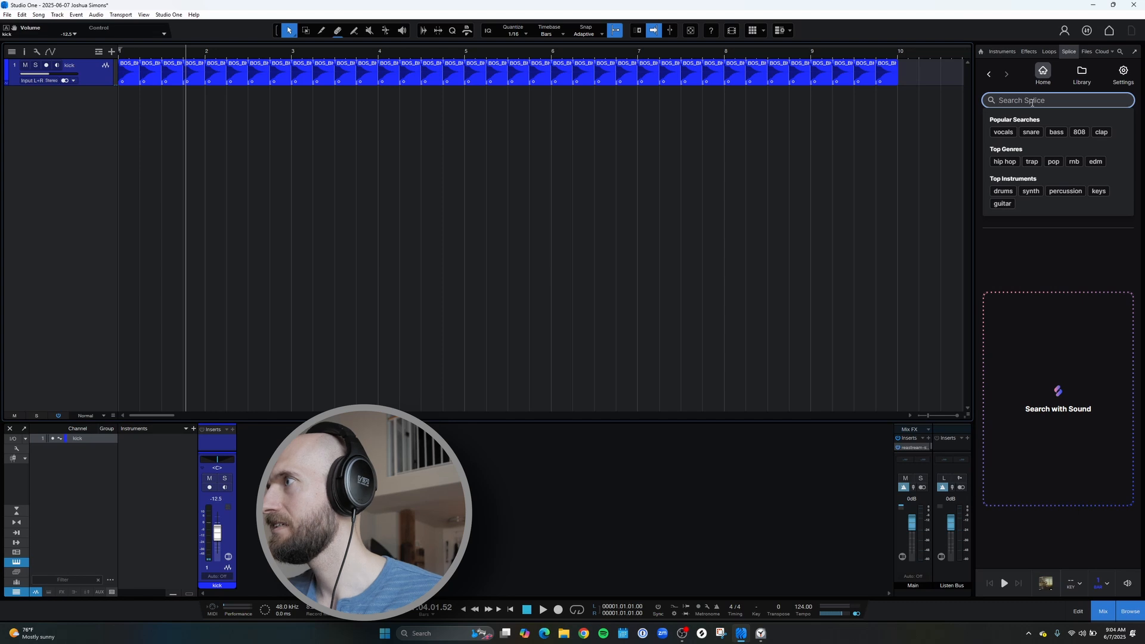
type("clap")
key("Return")
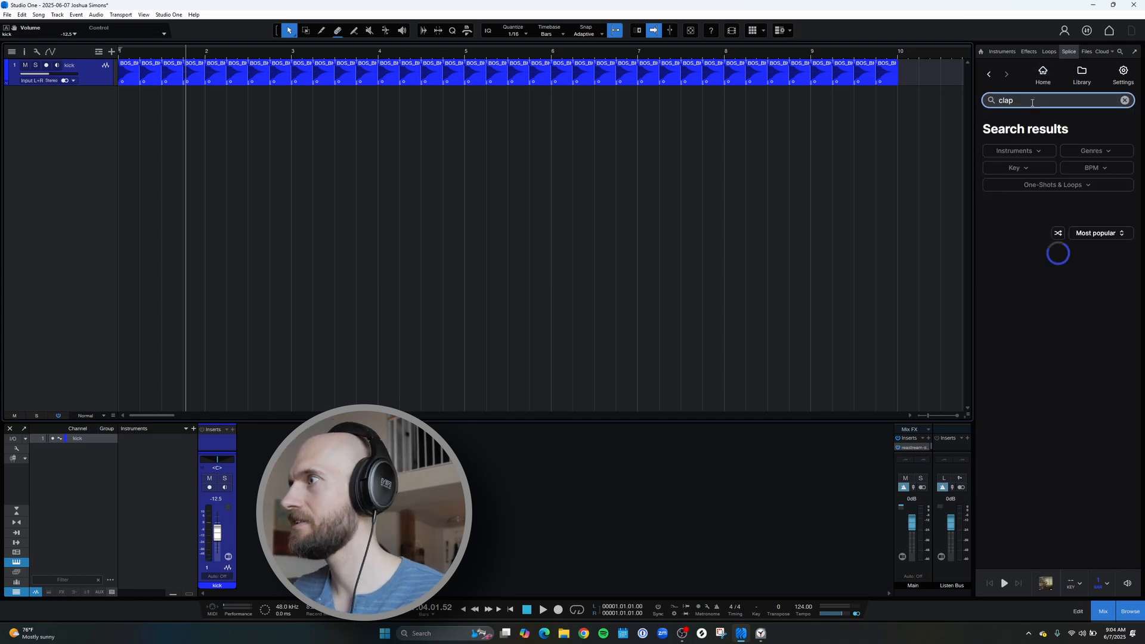
Sort the clap results by Random and filter them to One-Shots only
left_click(1095, 234)
left_click(1077, 299)
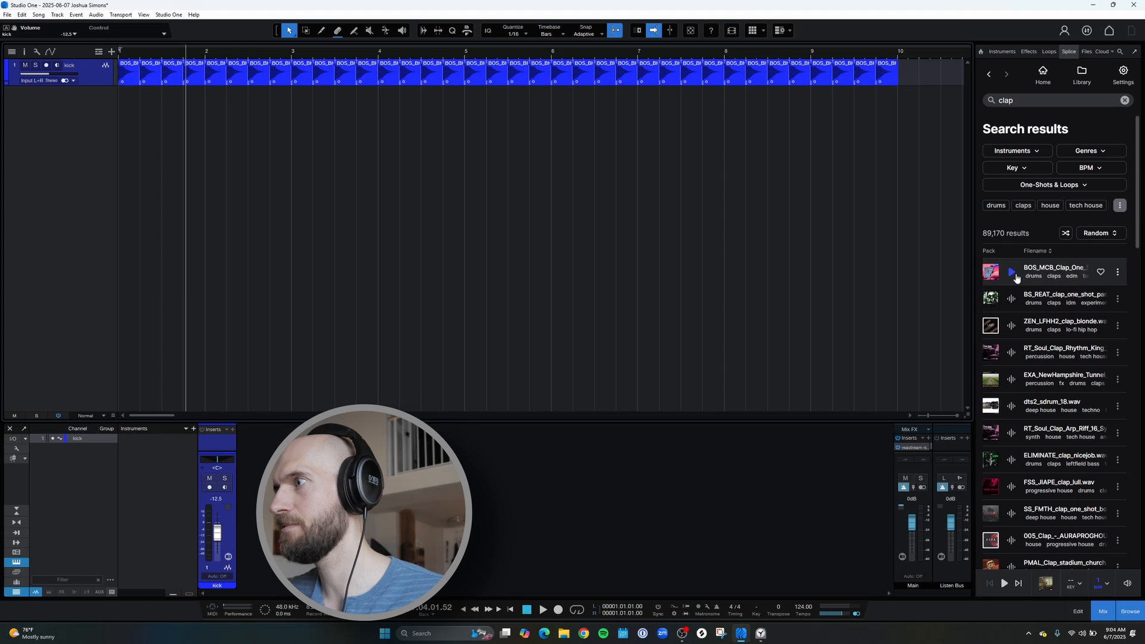
left_click(1050, 184)
left_click(1027, 229)
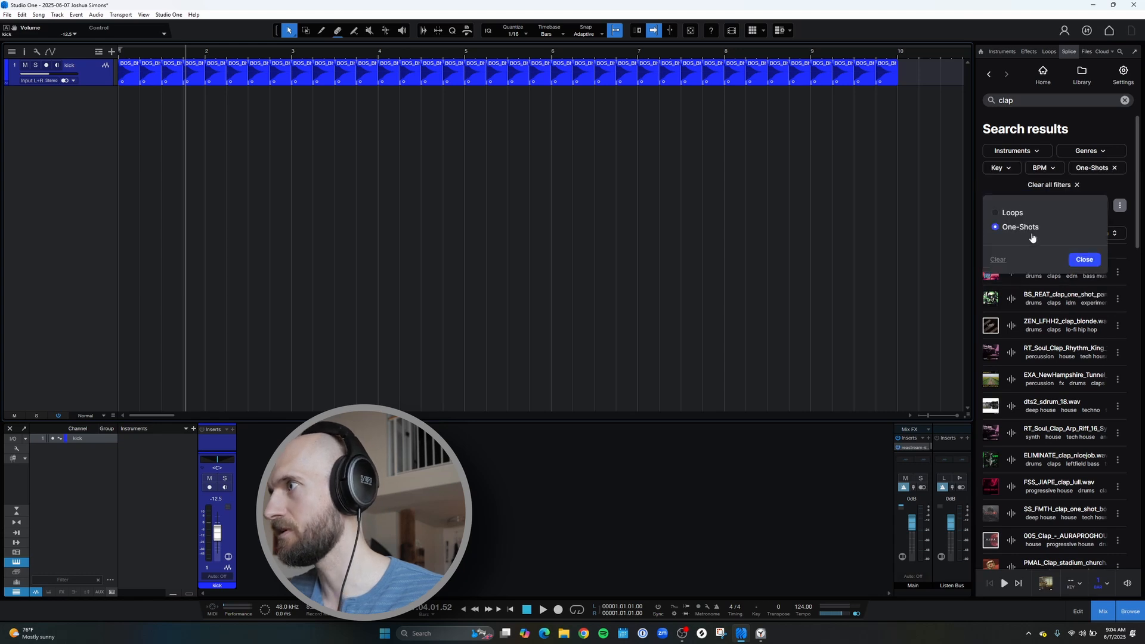
left_click(1084, 260)
Audition the clap samples one after another, from the first result down to FSS_JIAPE_clap_lull.wav
left_click(1012, 274)
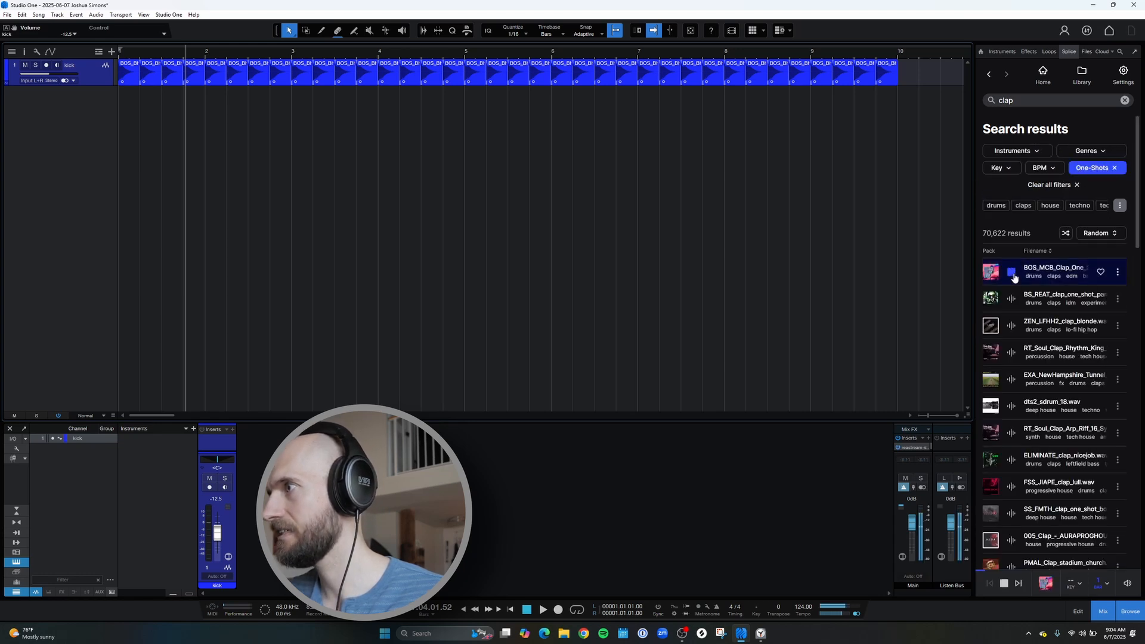
key("Down")
key("Down")
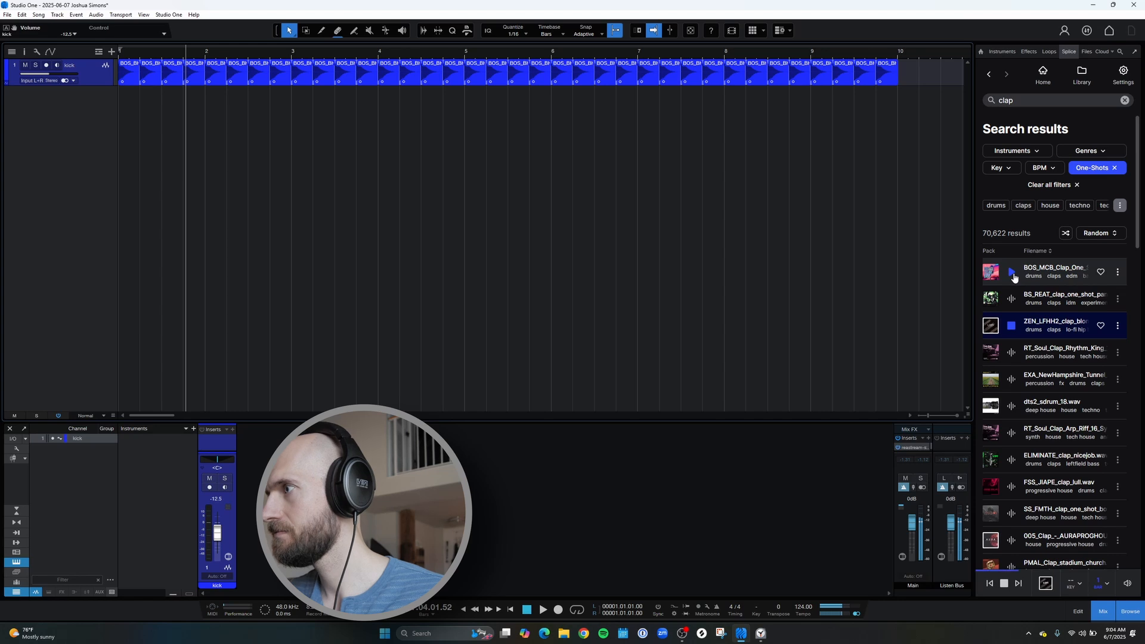
key("Down")
key("Down")
key("Down")
key("Down")
key("Down")
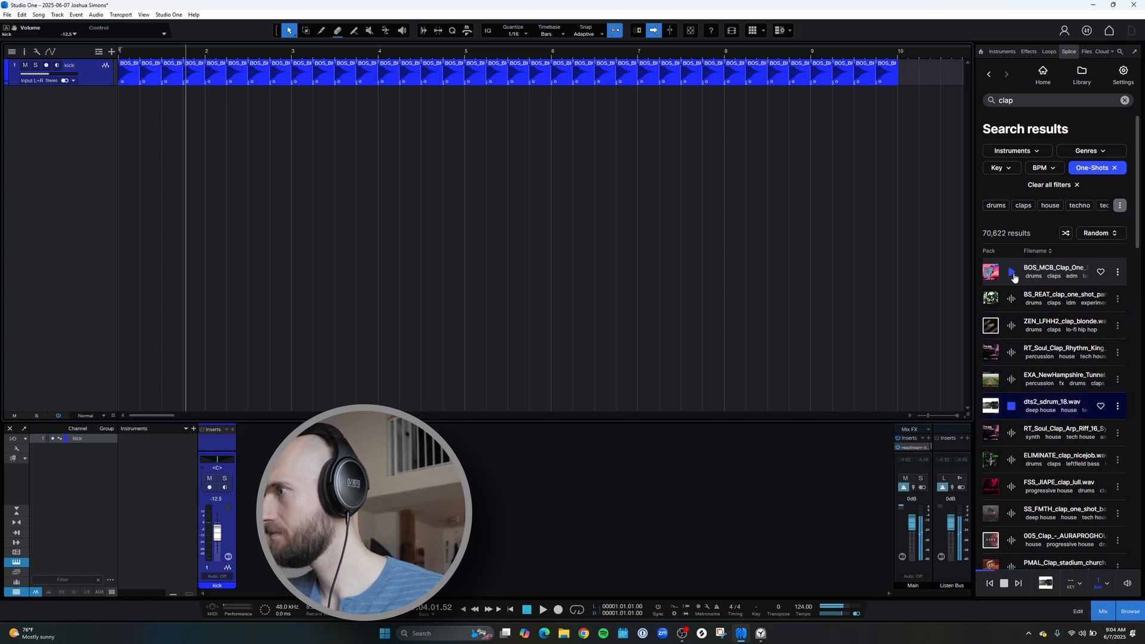
key("Down")
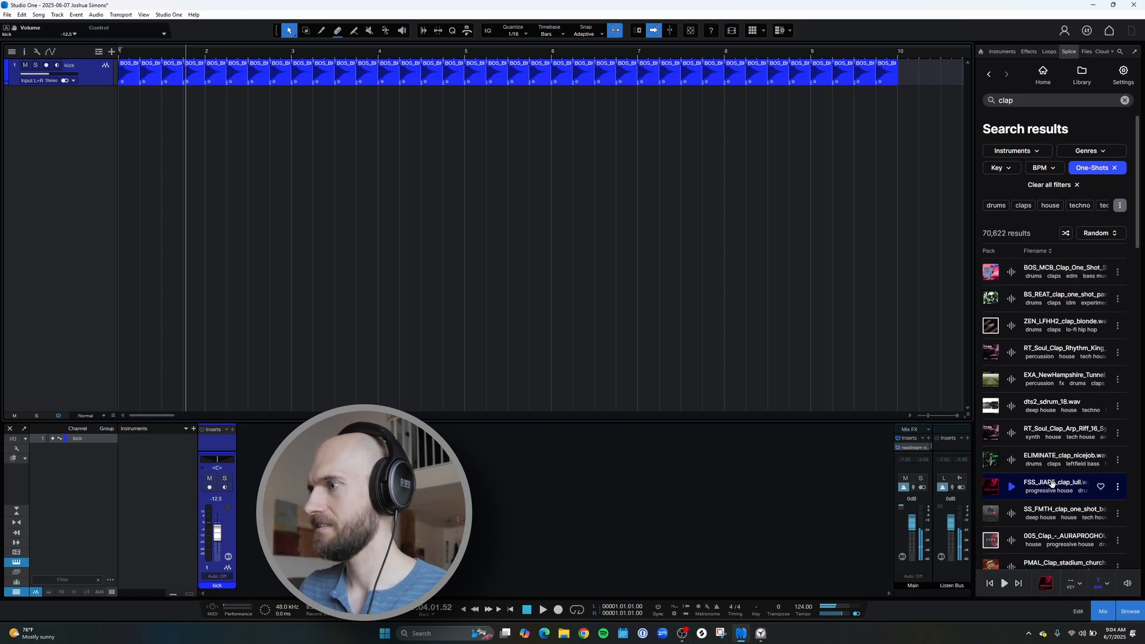
Add FSS_JIAPE_clap_lull.wav on a new track with hits on beats 2 and 4 of bar 1
left_click_drag(1012, 490, 171, 168)
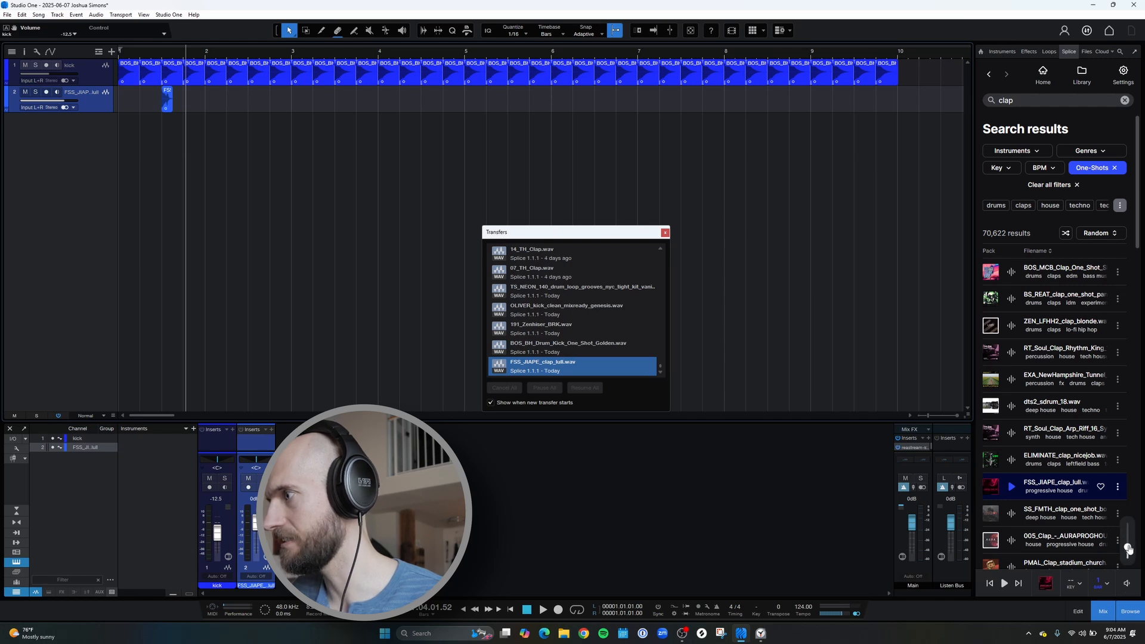
left_click(665, 232)
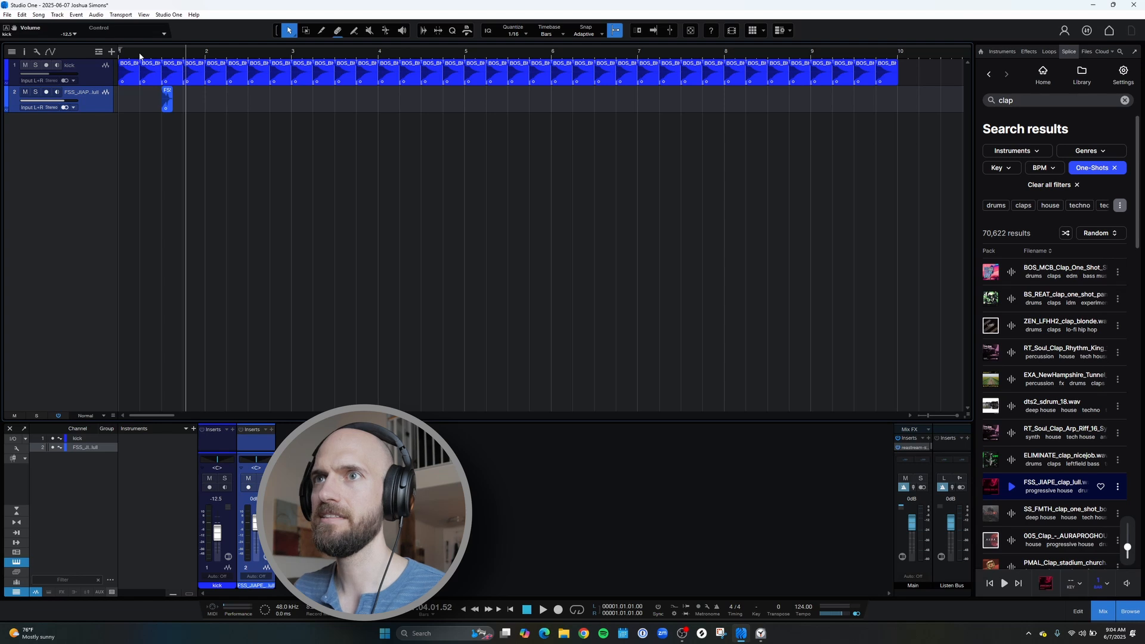
left_click(182, 56)
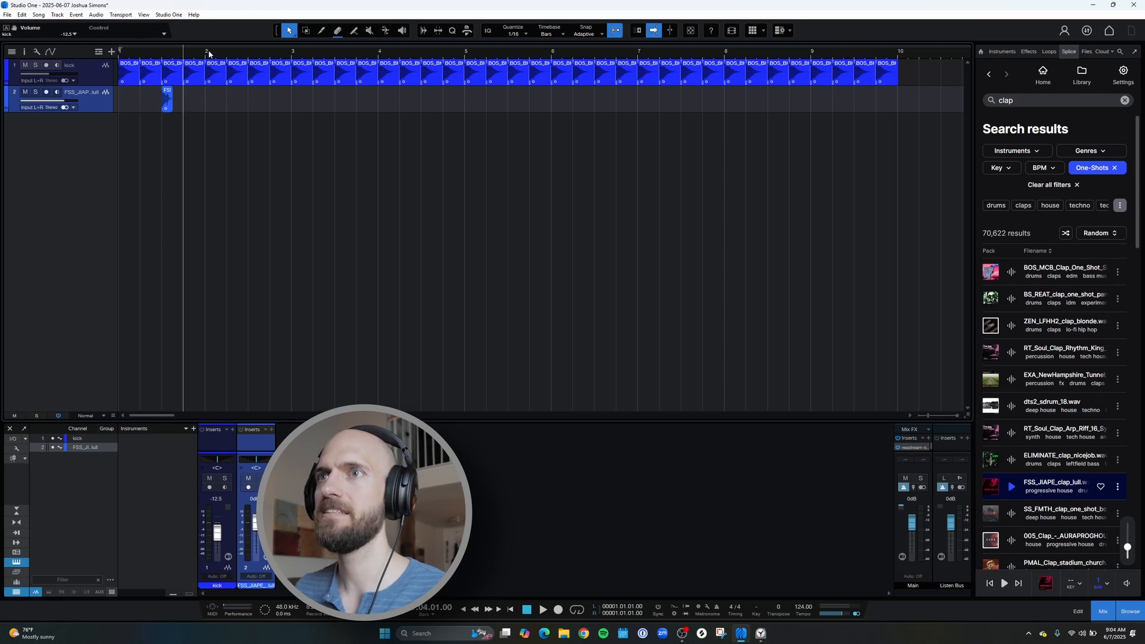
left_click_drag(168, 101, 146, 99)
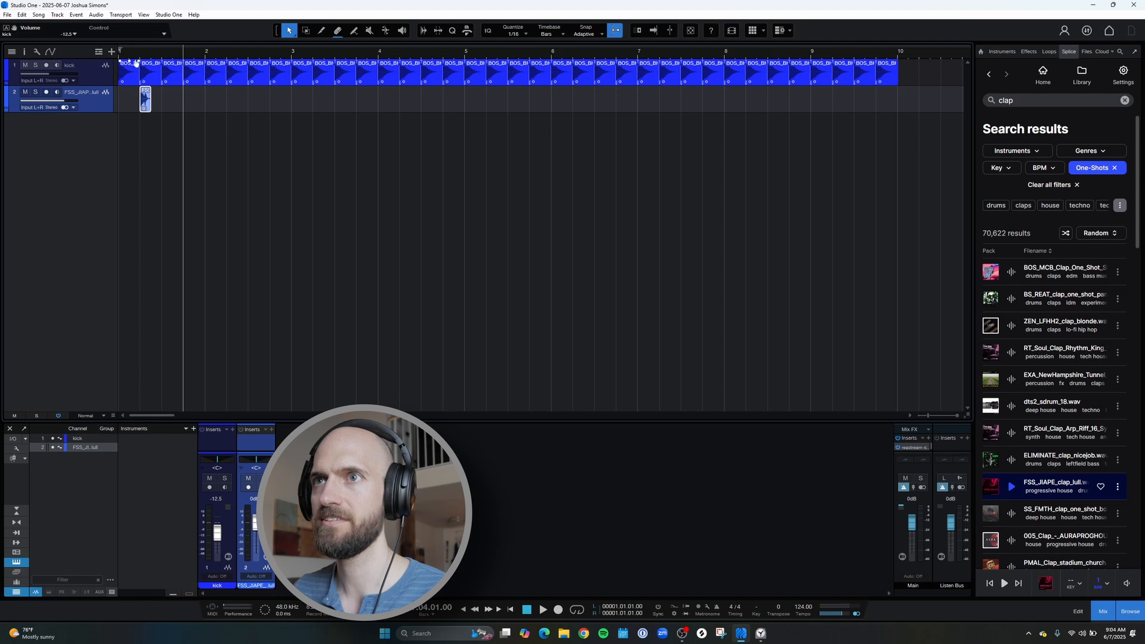
left_click_drag(145, 100, 190, 101)
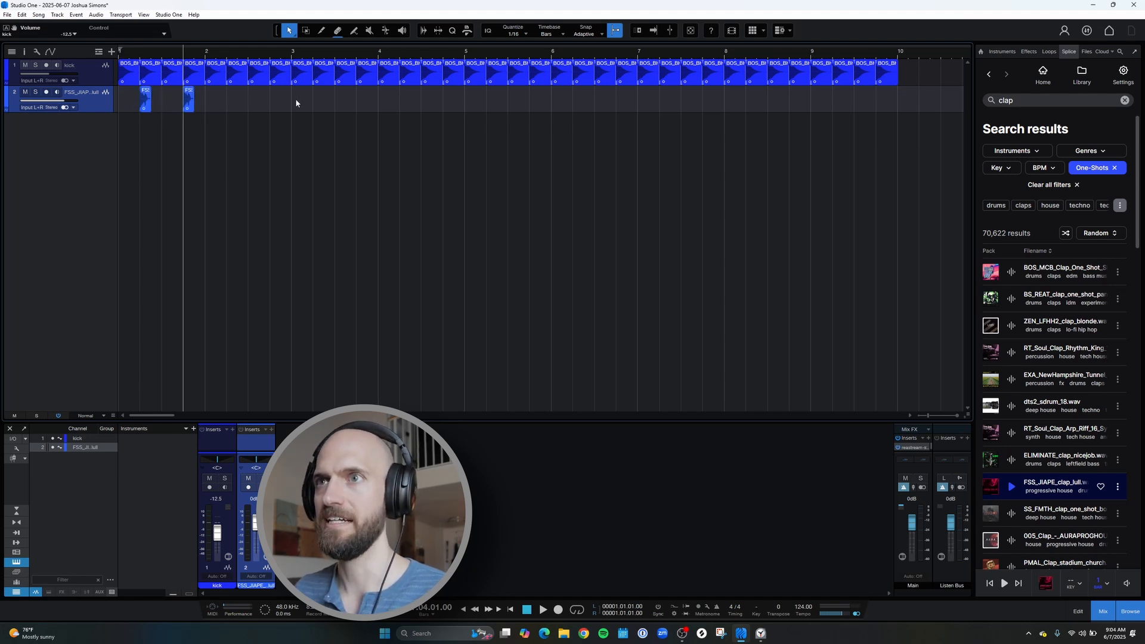
Play bar 1 from the start and lower the clap channel's volume to -12.5 dB
left_click(120, 58)
key("space")
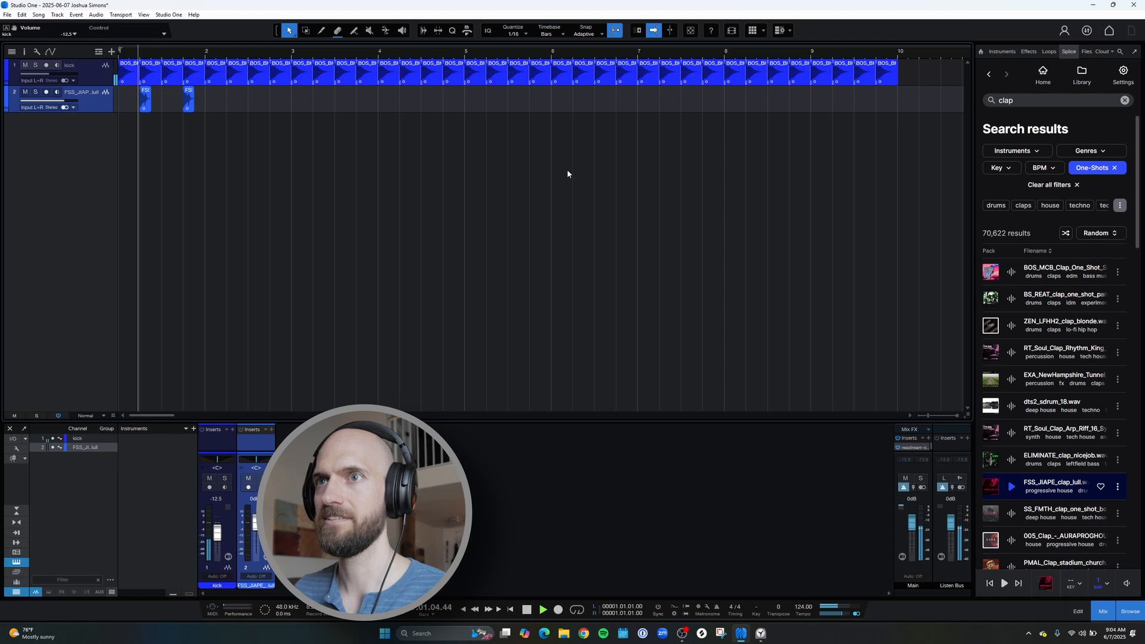
left_click_drag(255, 523, 257, 534)
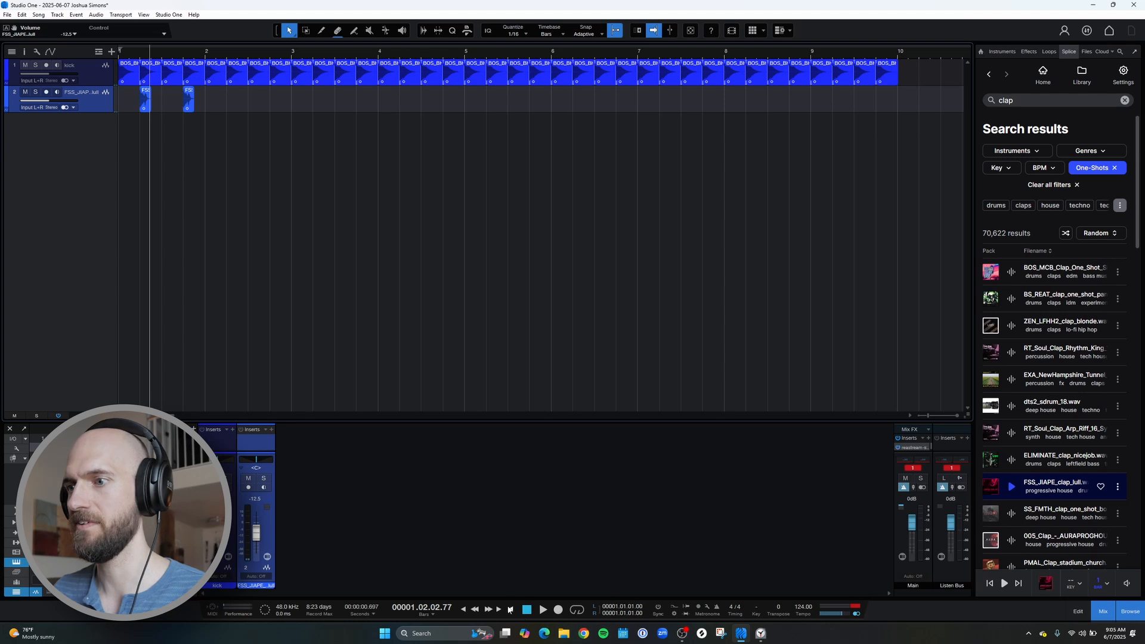
left_click(510, 610)
key("space")
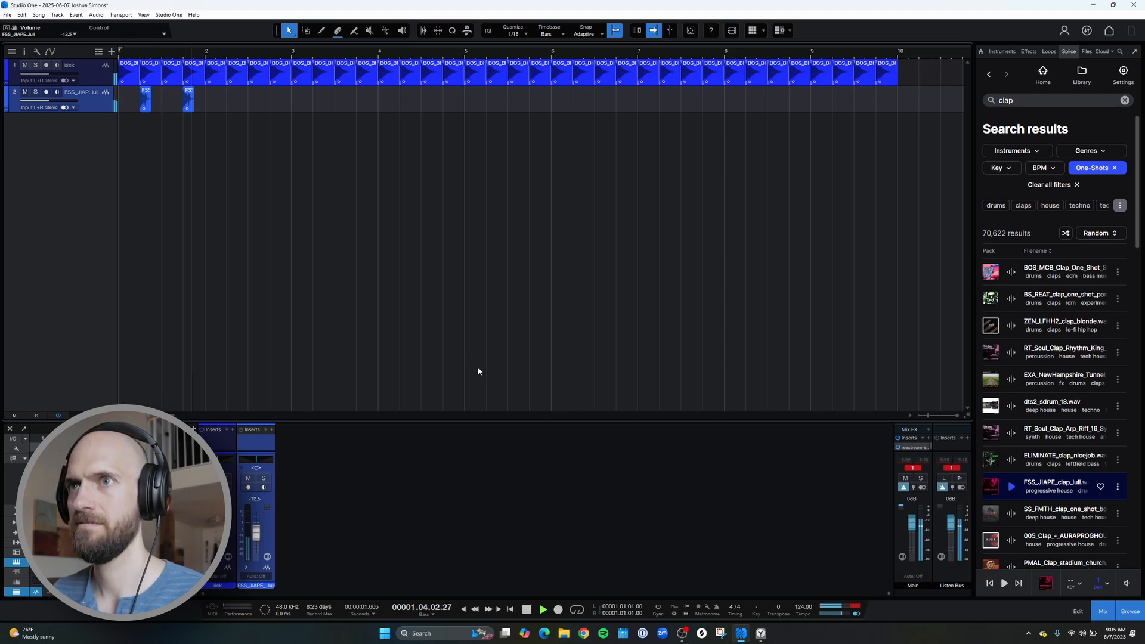
key("space")
Duplicate the two bar 1 claps through bar 9 so they fall on beats 2 and 4 of every bar
left_click_drag(246, 106, 92, 104)
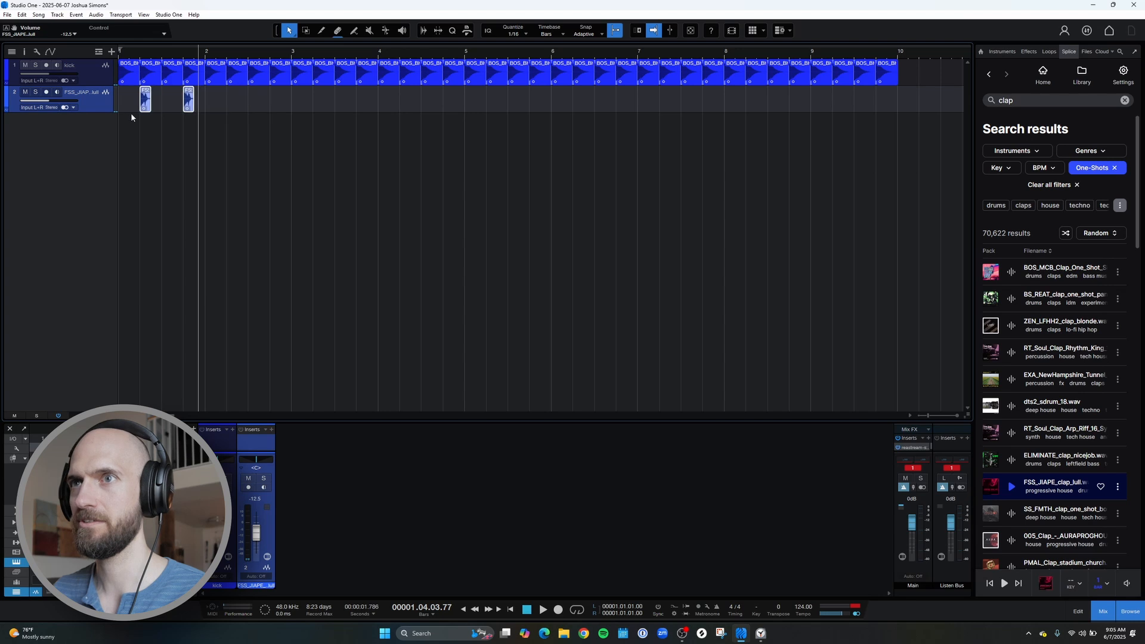
key("d")
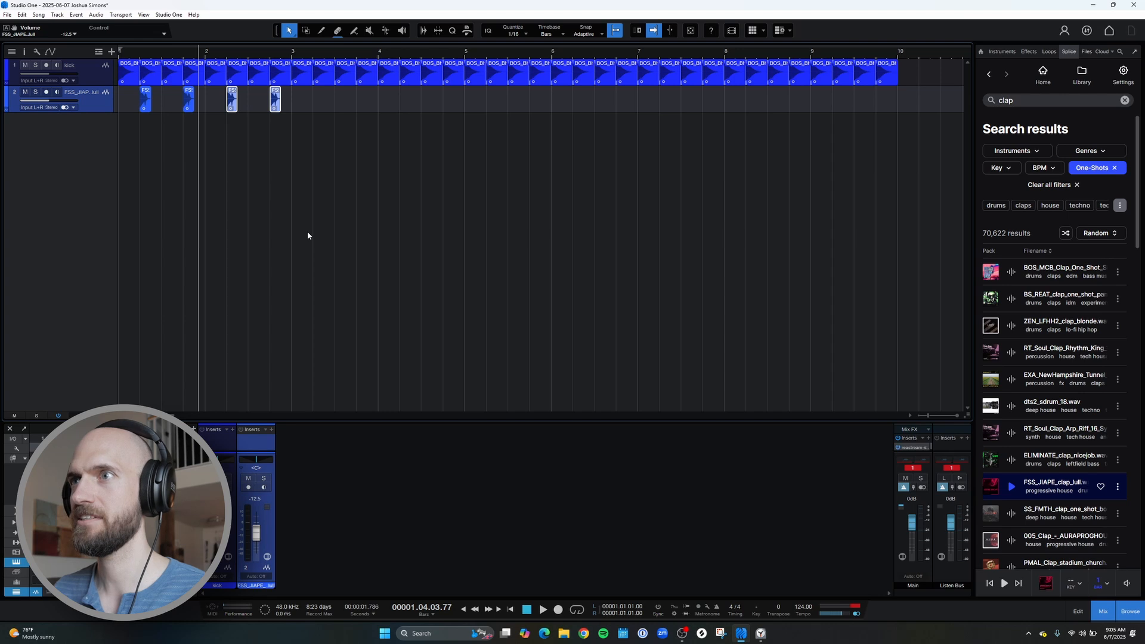
key("d")
key("d")
key("d")
key("d")
key("d")
key("d")
key("d")
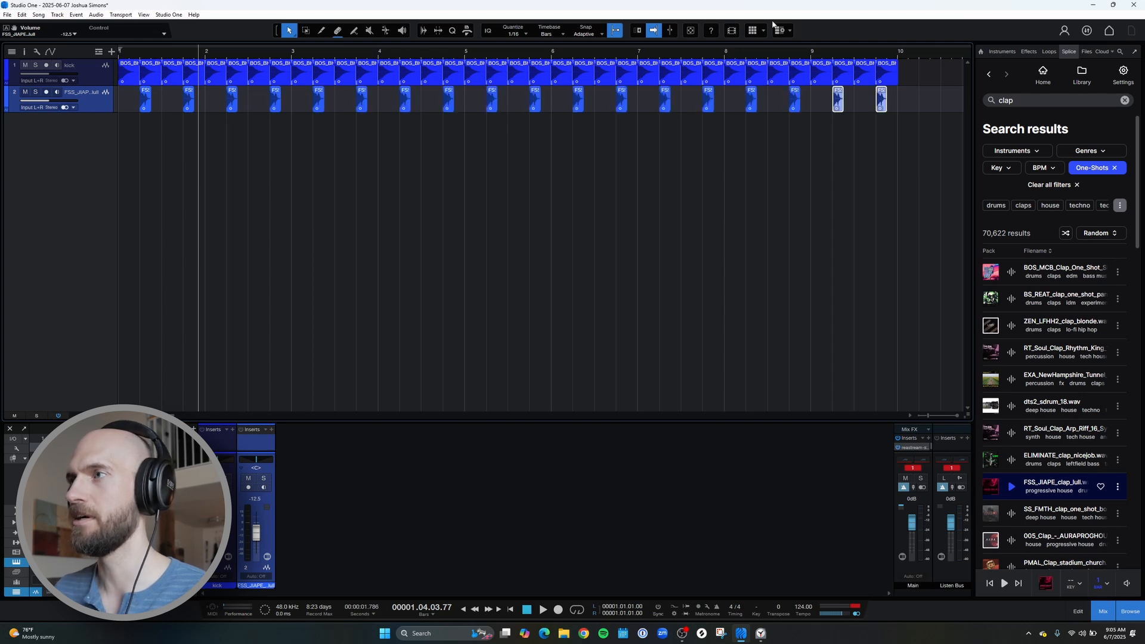
Play the kick and clap from the song start and set the clap channel's volume to -15.8 dB
left_click(121, 53)
key("space")
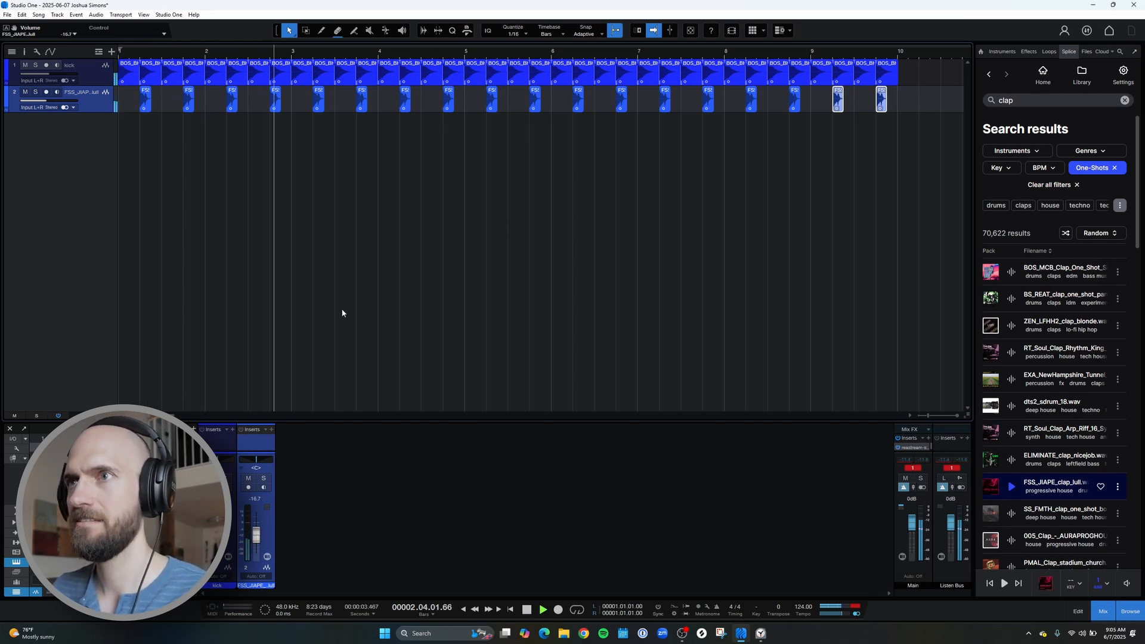
left_click_drag(257, 536, 258, 534)
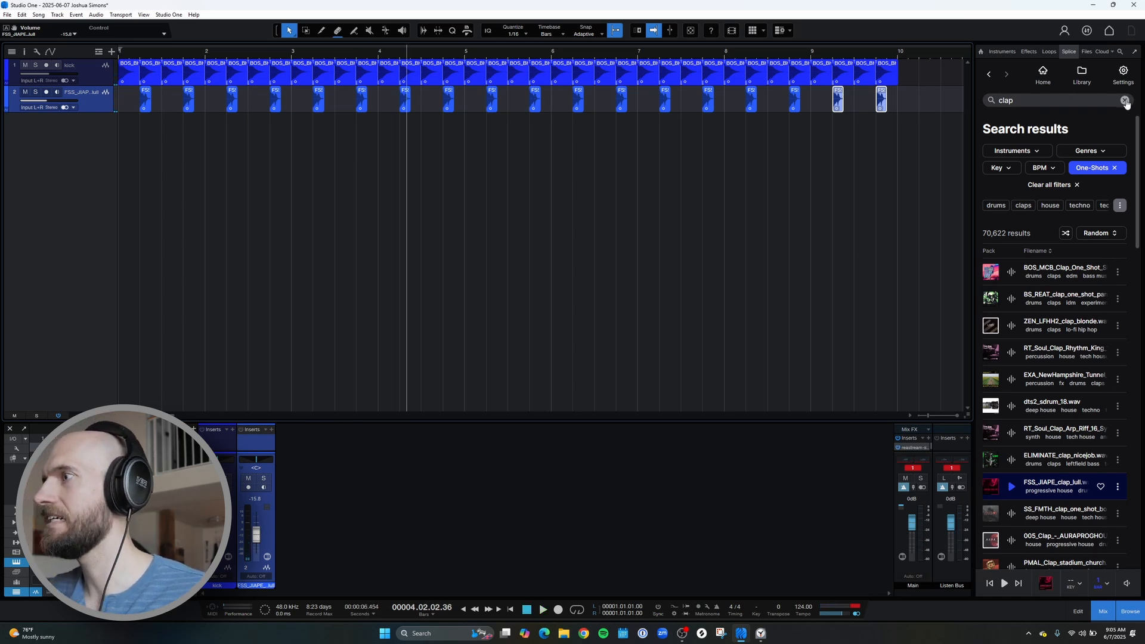
Return to the Splice home page and search for "hat"
left_click(1044, 73)
left_click(1034, 99)
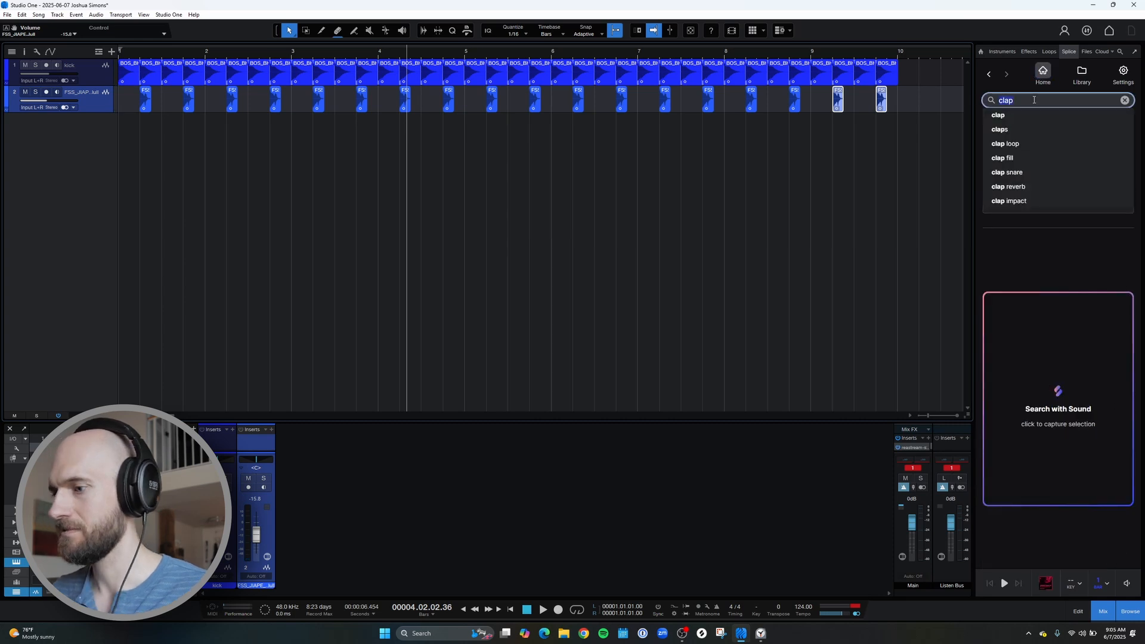
type("hat")
key("Return")
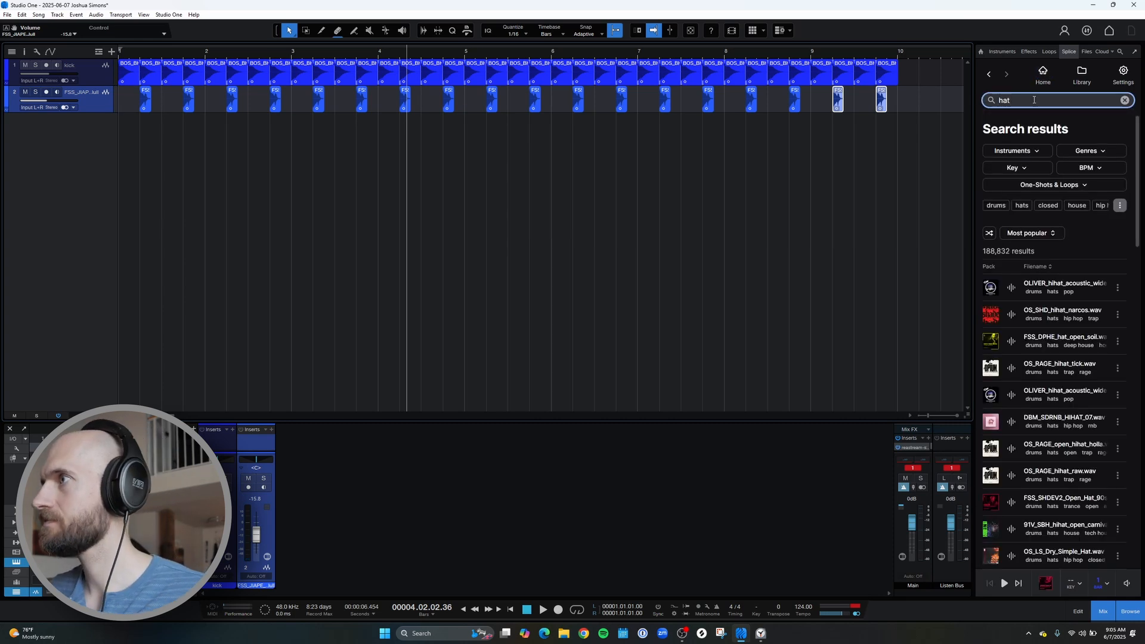
Sort the hat search results in random order and filter them to One-Shots only
left_click(1032, 233)
left_click(1021, 301)
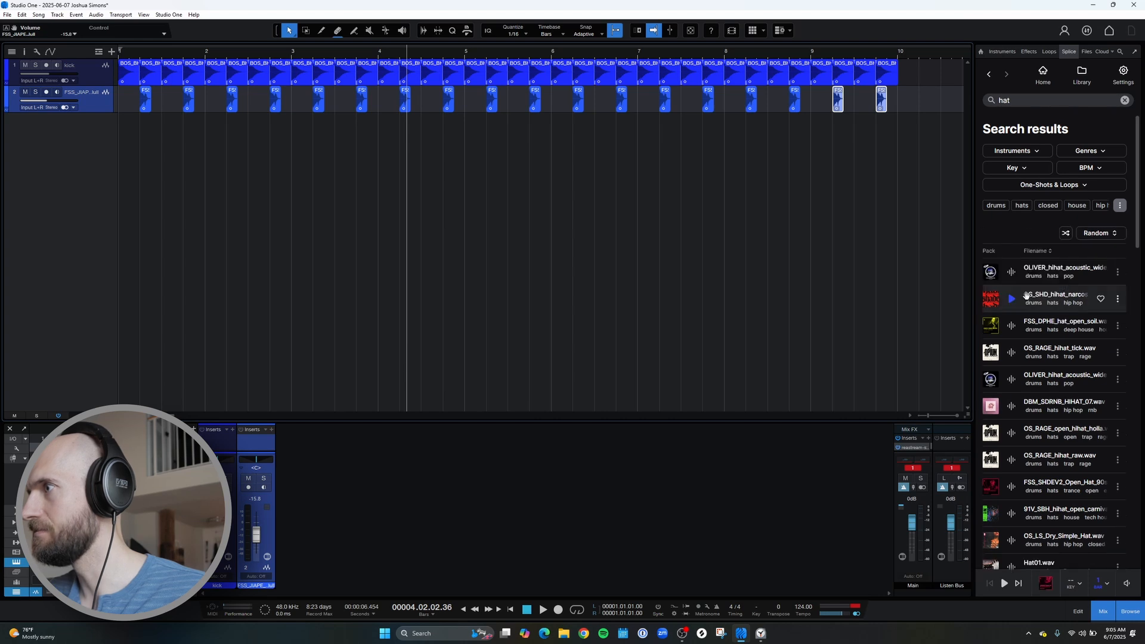
left_click(1077, 186)
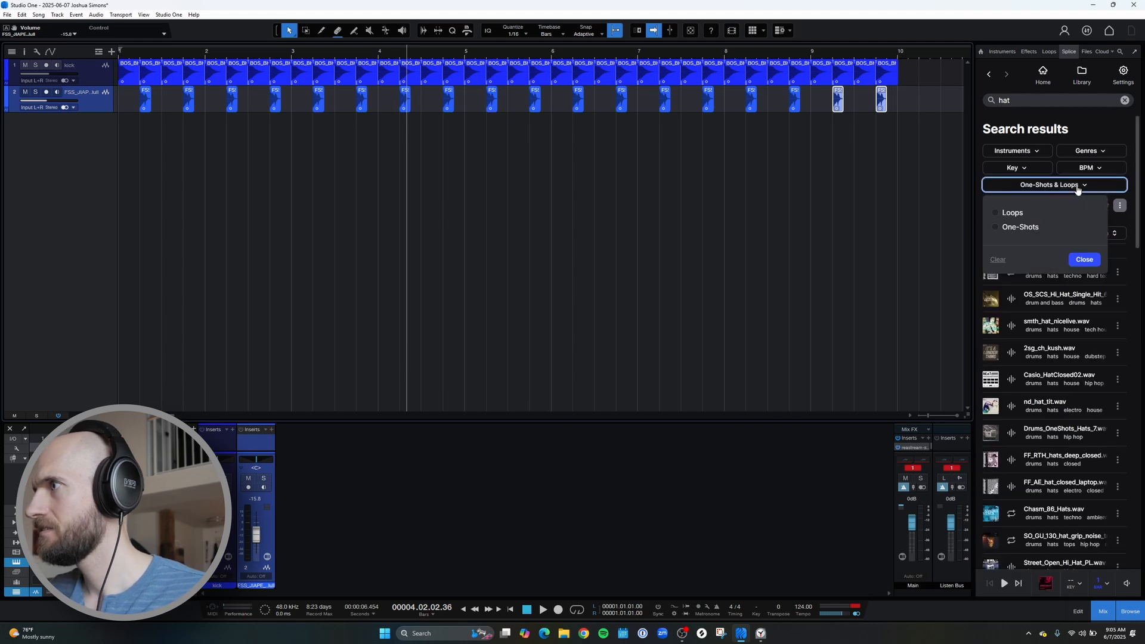
left_click(1019, 227)
left_click(1083, 260)
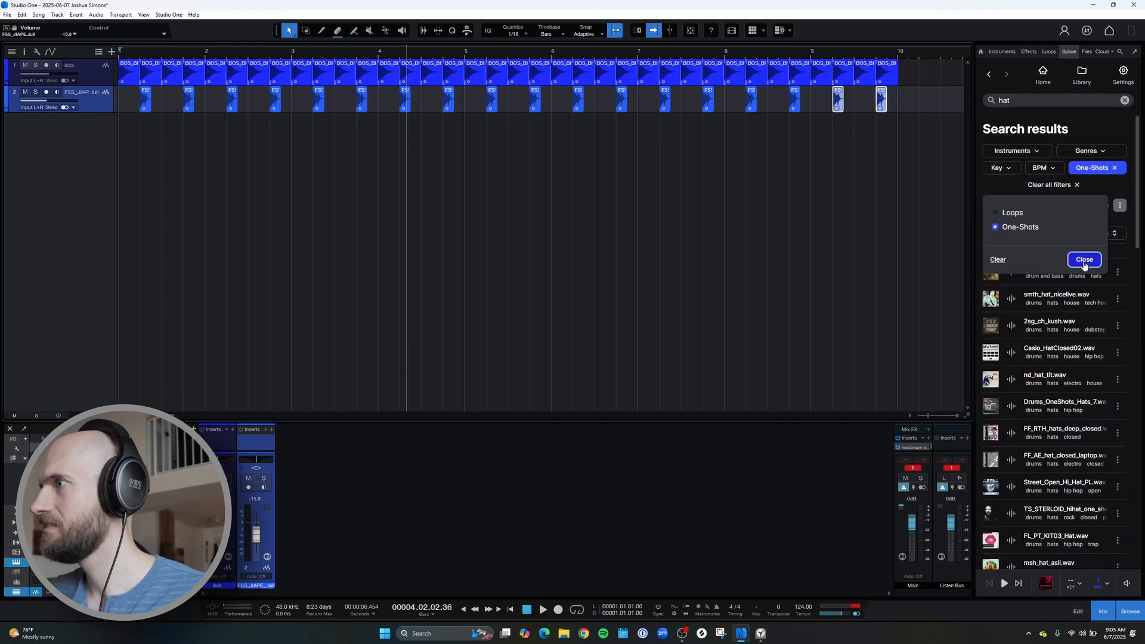
Preview the first five hat one-shots and place nd_hat_tit.wav on a new track within beat 1 of bar 1
left_click(1011, 272)
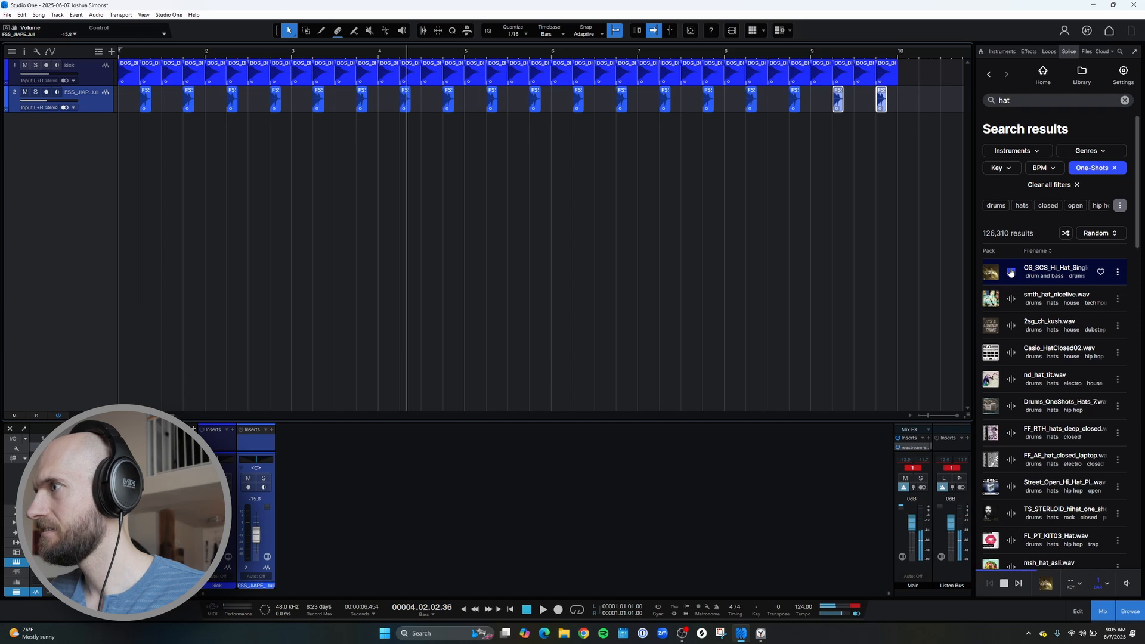
key("Down")
key("Down")
key("Down")
key("Down")
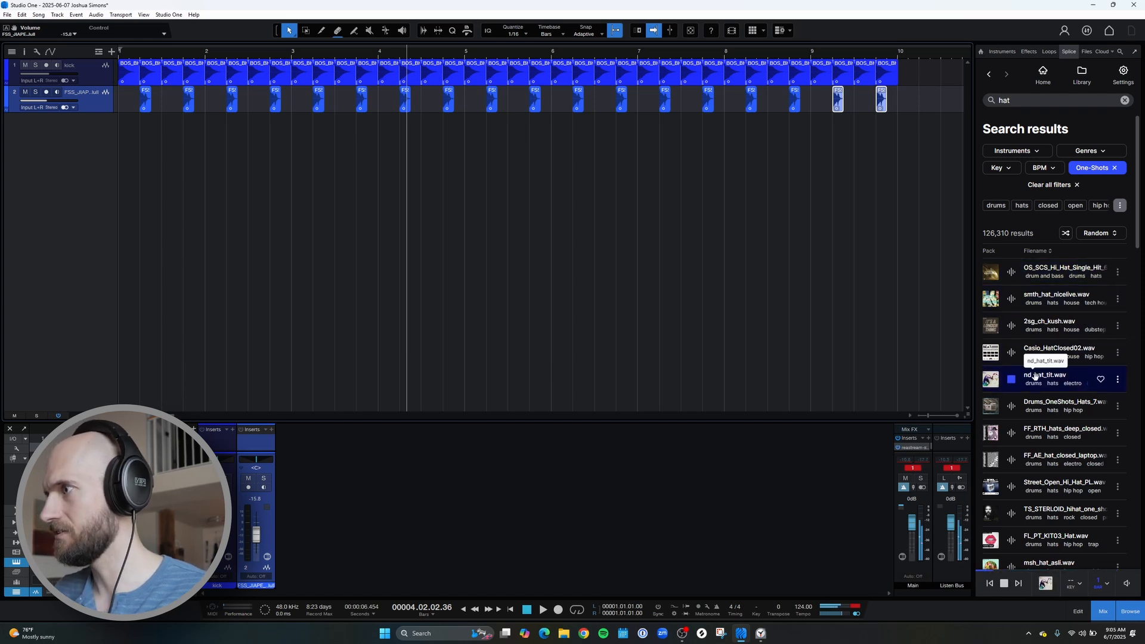
left_click_drag(1041, 377, 128, 162)
Move the hat to the offbeat halfway between beats 1 and 2 of bar 1 and lower its channel volume to -12.5 dB
scroll(130, 62, "up", 3)
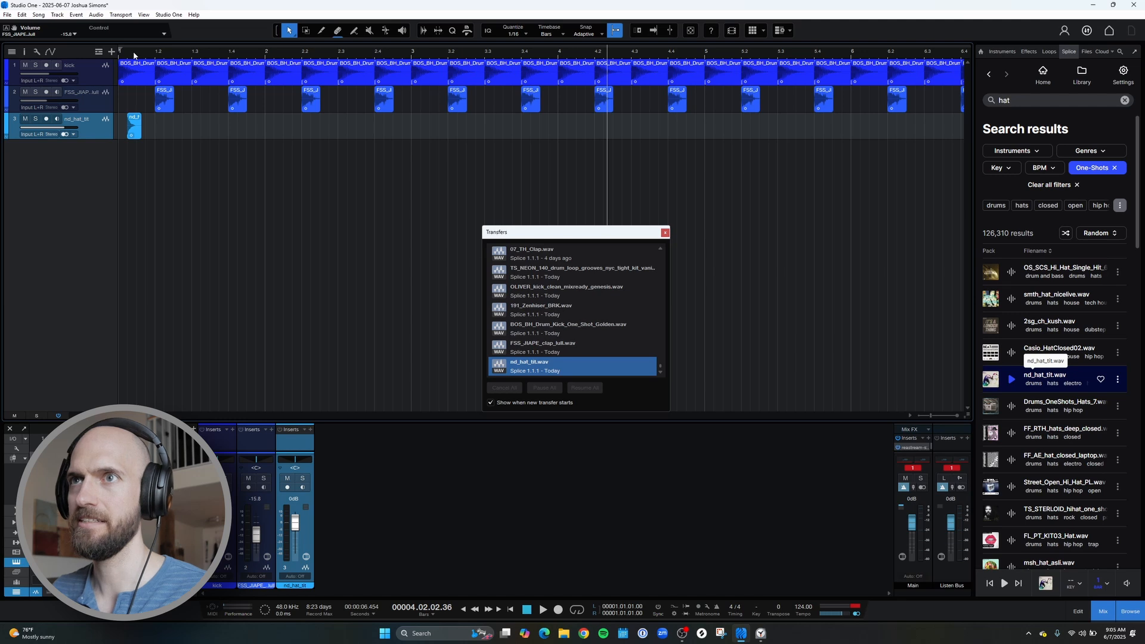
scroll(137, 59, "up", 2)
scroll(182, 63, "up", 2)
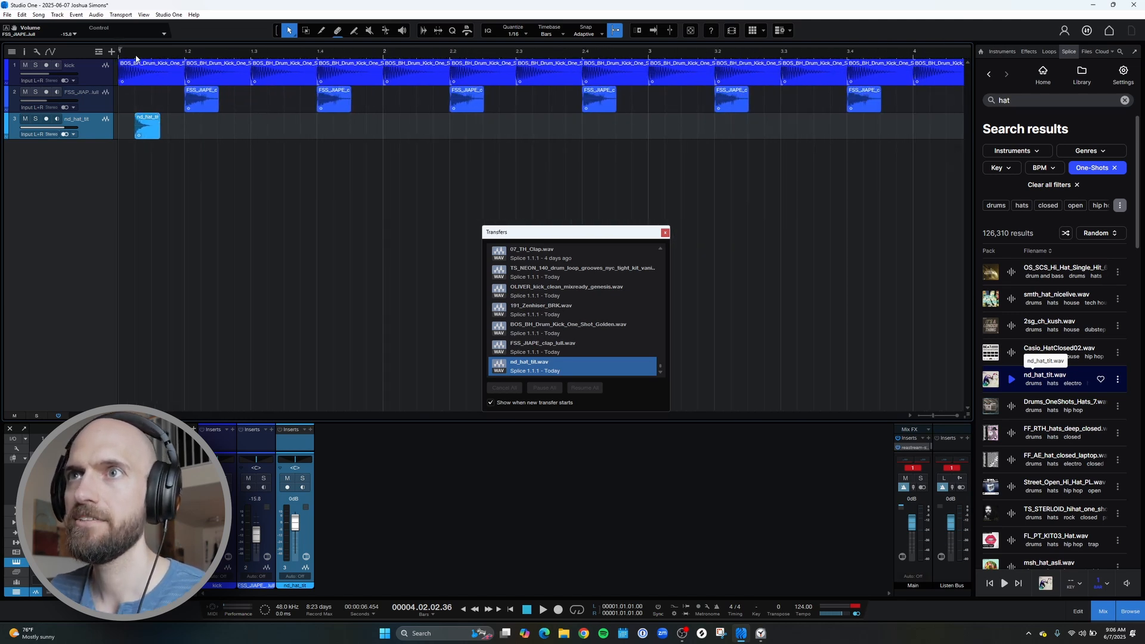
left_click(186, 58)
left_click(253, 55)
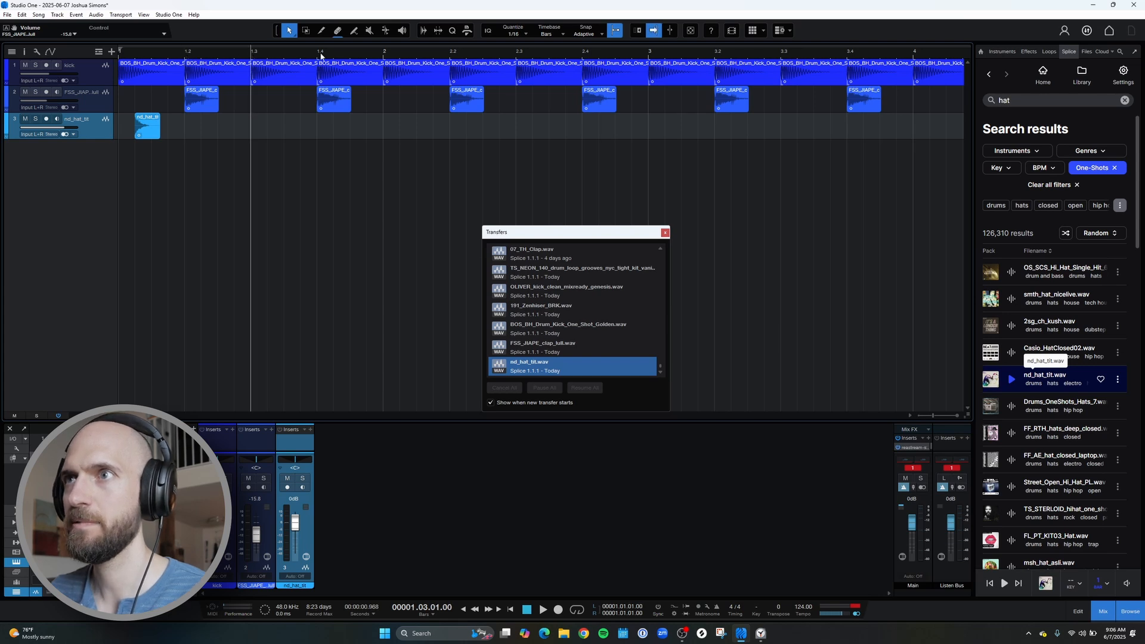
left_click(320, 56)
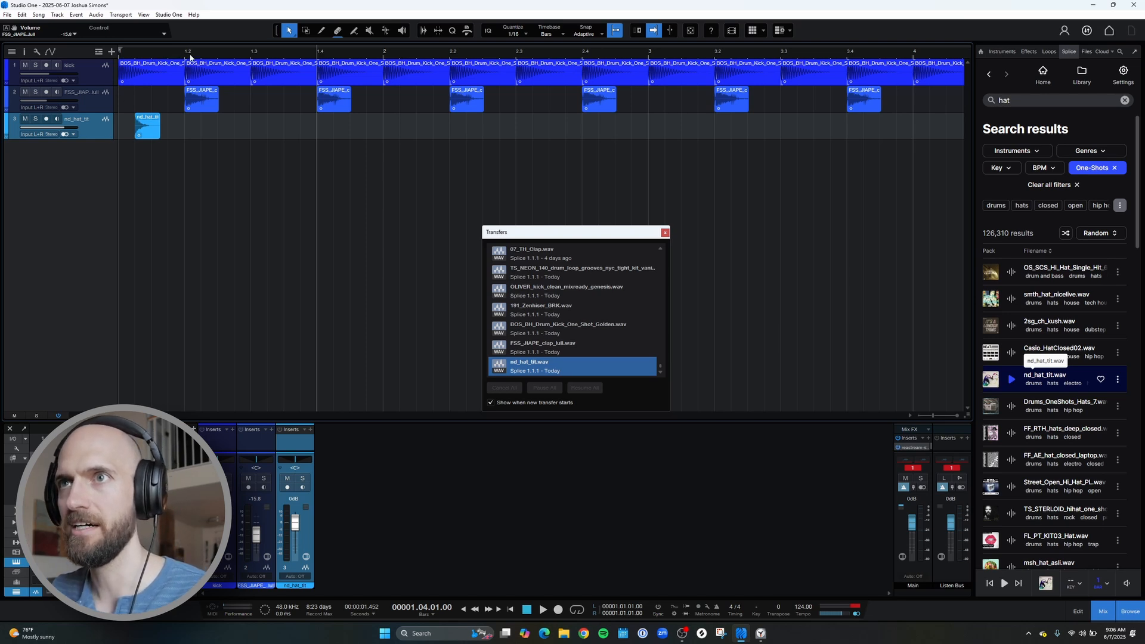
left_click_drag(146, 128, 163, 128)
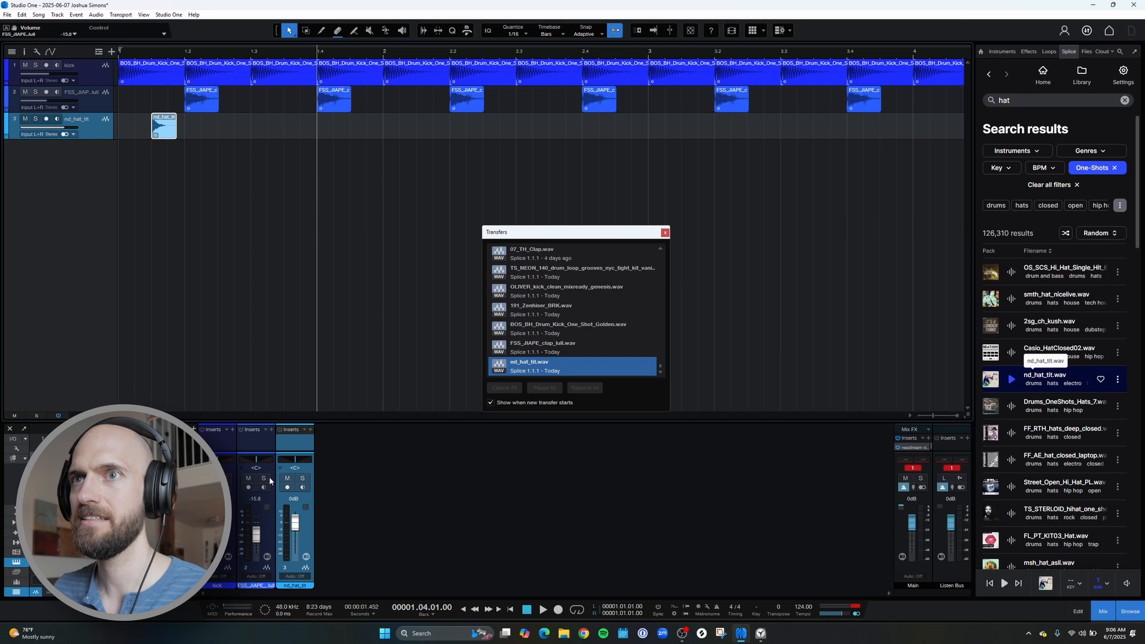
scroll(295, 528, "down", 10)
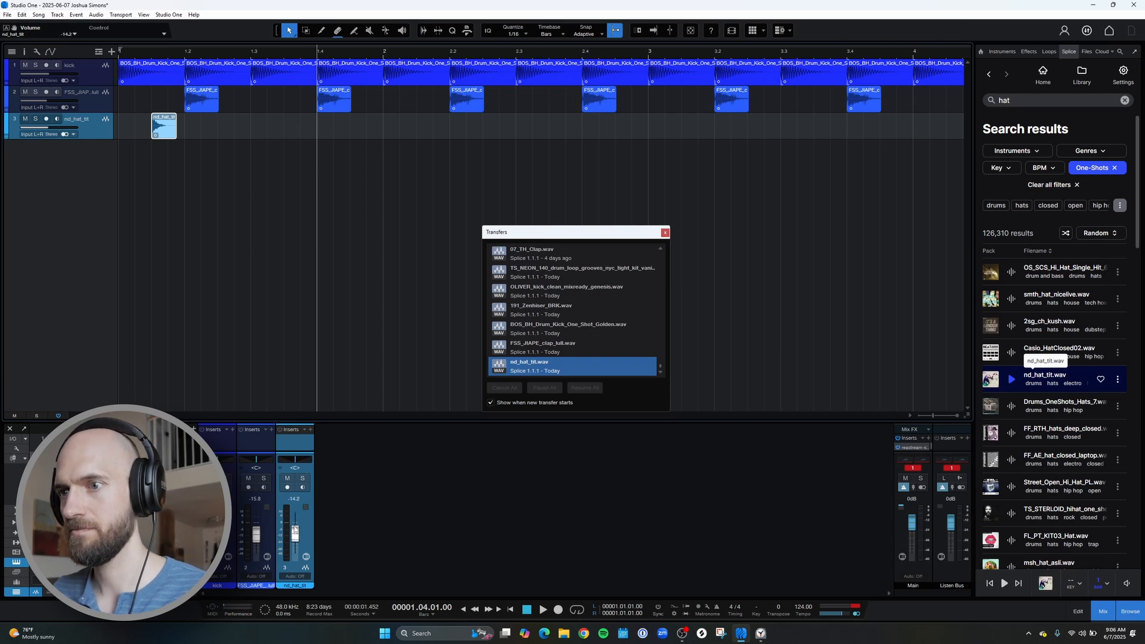
left_click(169, 150)
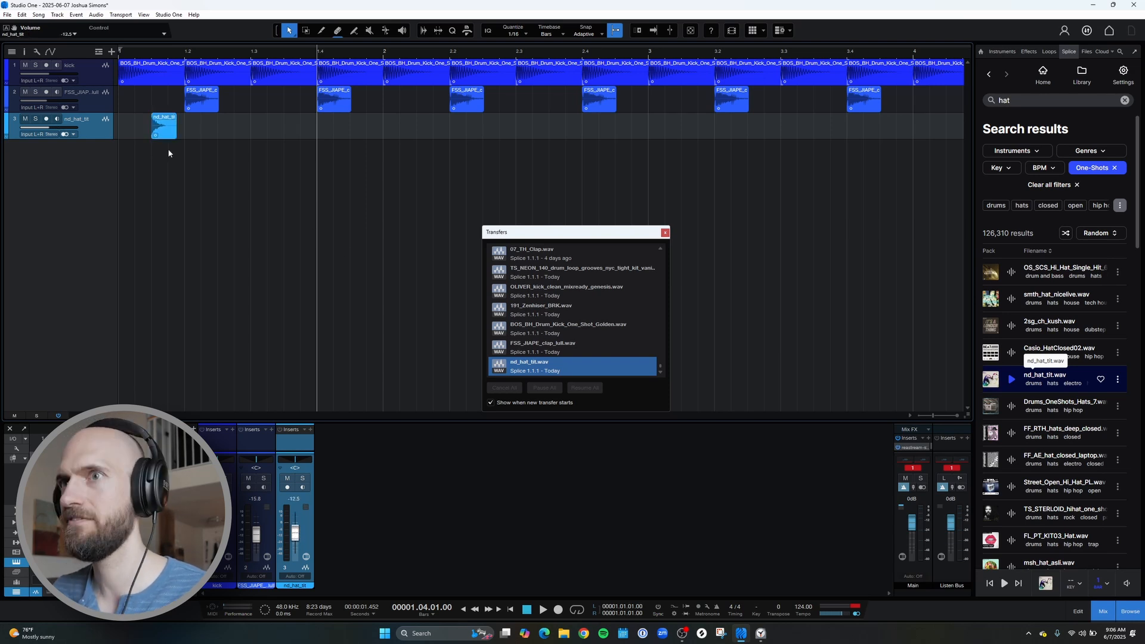
Duplicate the hat through bar 9 so it falls on the offbeat after every beat
left_click(162, 128)
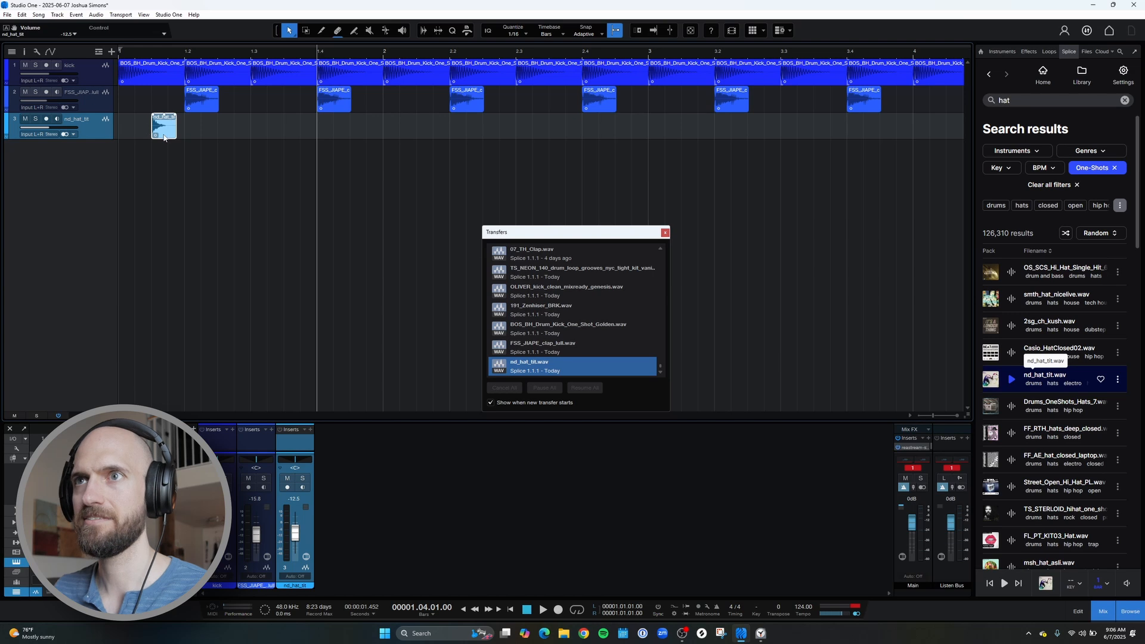
left_click_drag(164, 134, 117, 129)
key("d")
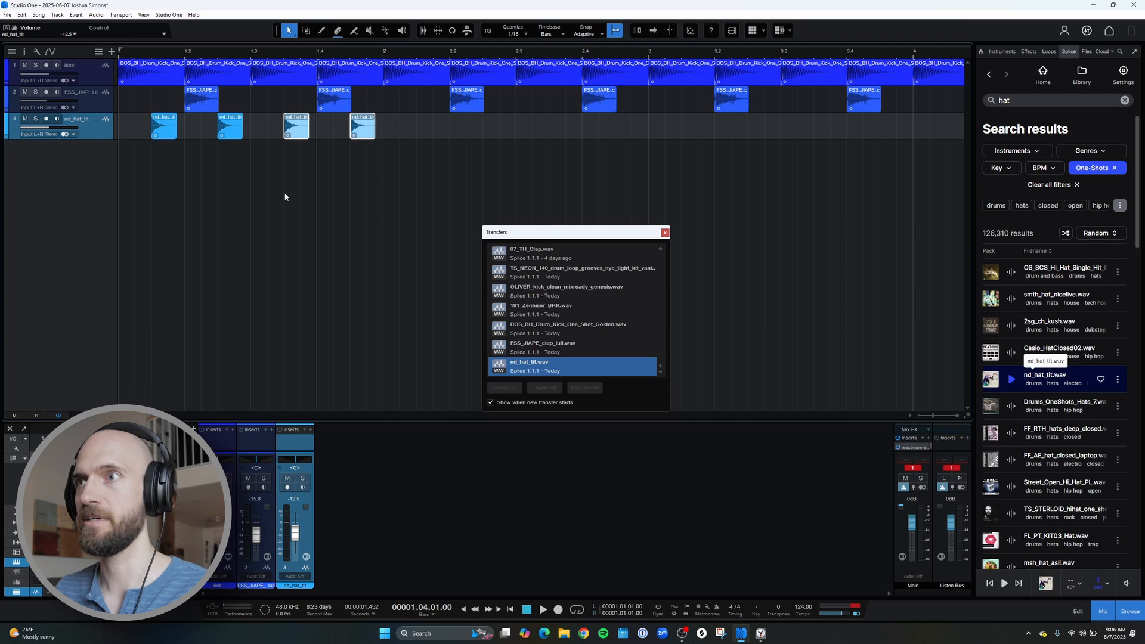
key("w")
key("w")
key("d")
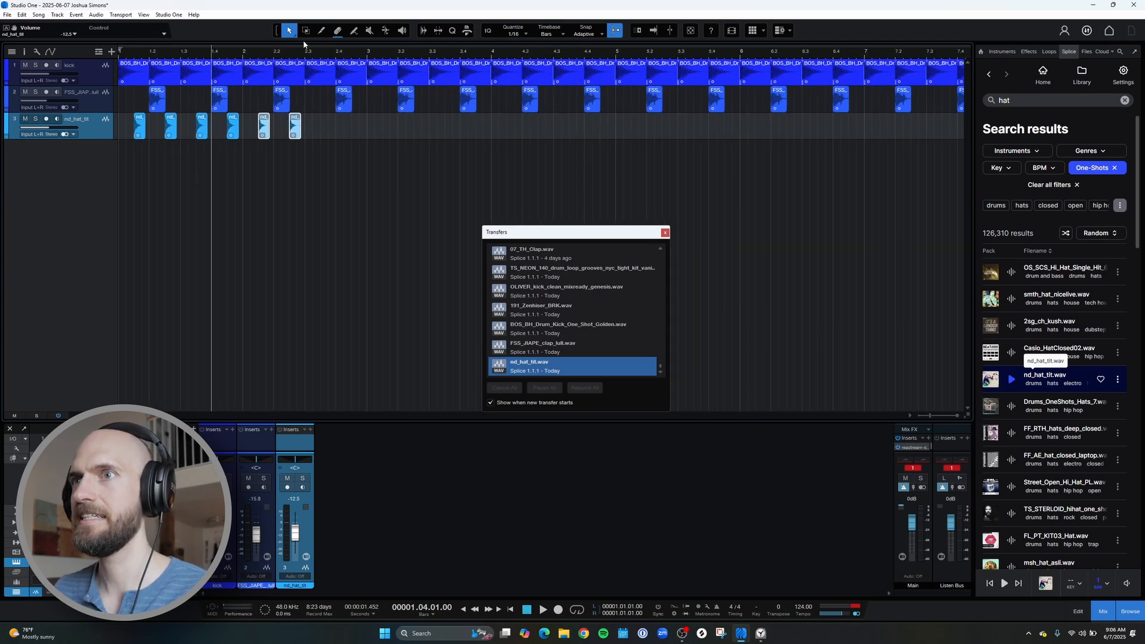
key("d")
key("d")
key("w")
key("d")
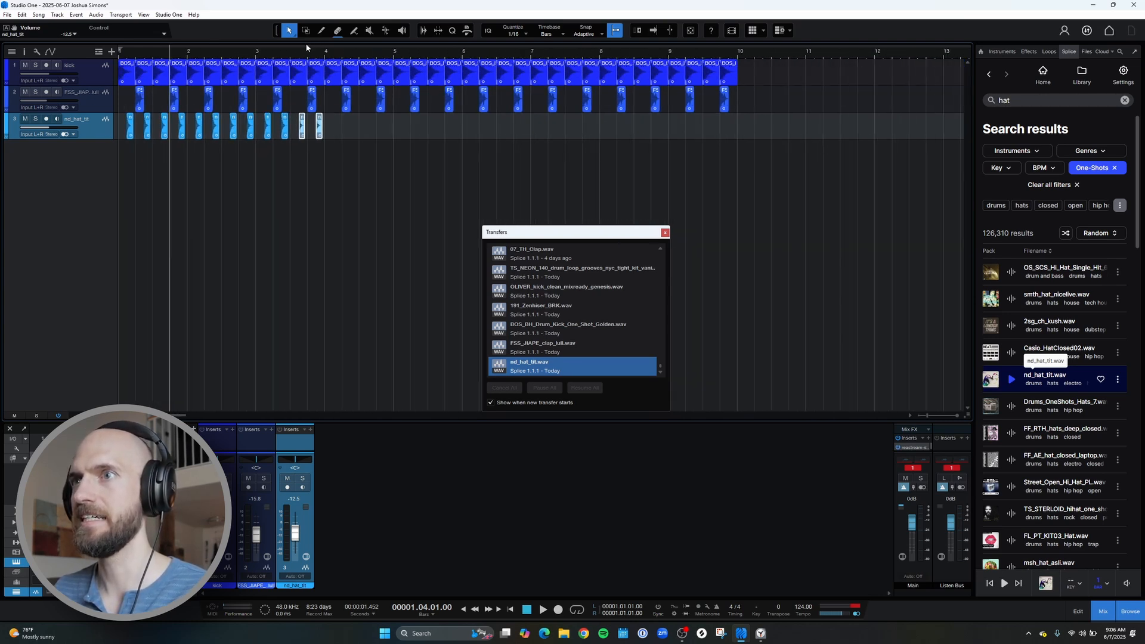
key("d")
key("d")
key("d")
key("d")
key("d")
key("d")
key("d")
key("d")
key("d")
key("d")
key("d")
key("d")
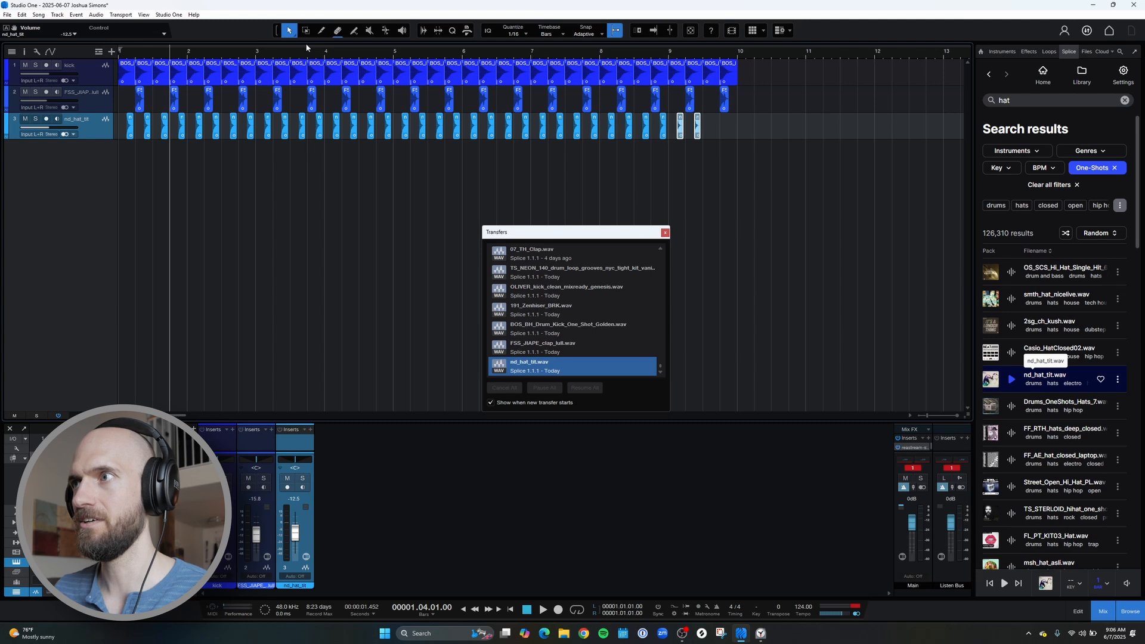
Play the kick, clap and hat pattern from the song start, stop playback and close the Transfers window
left_click(510, 610)
key("space")
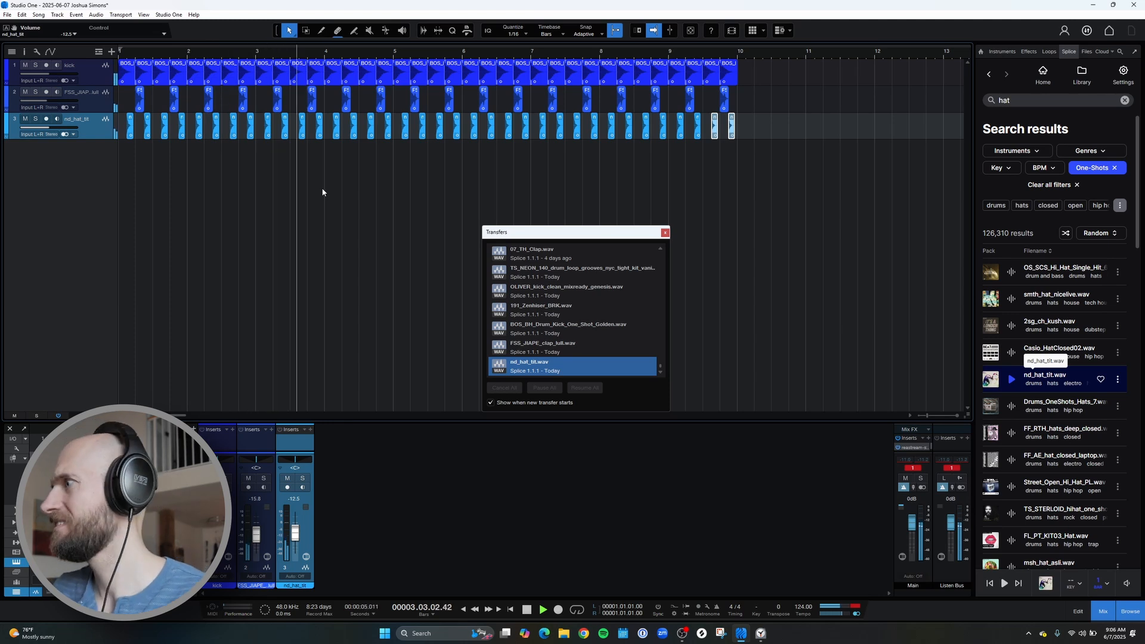
key("space")
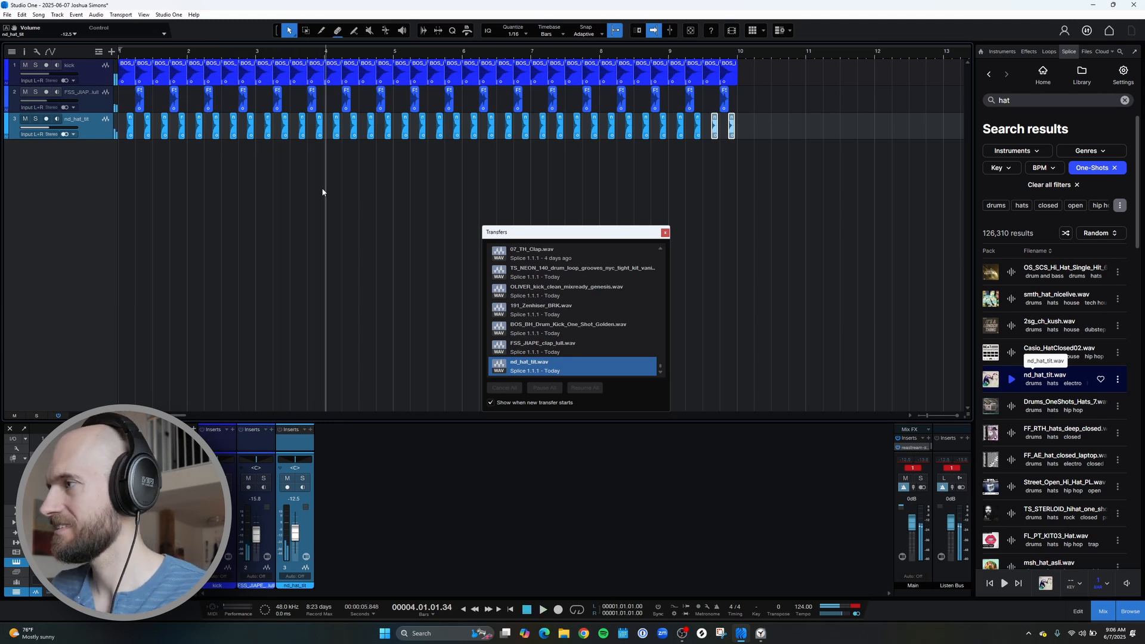
left_click(665, 233)
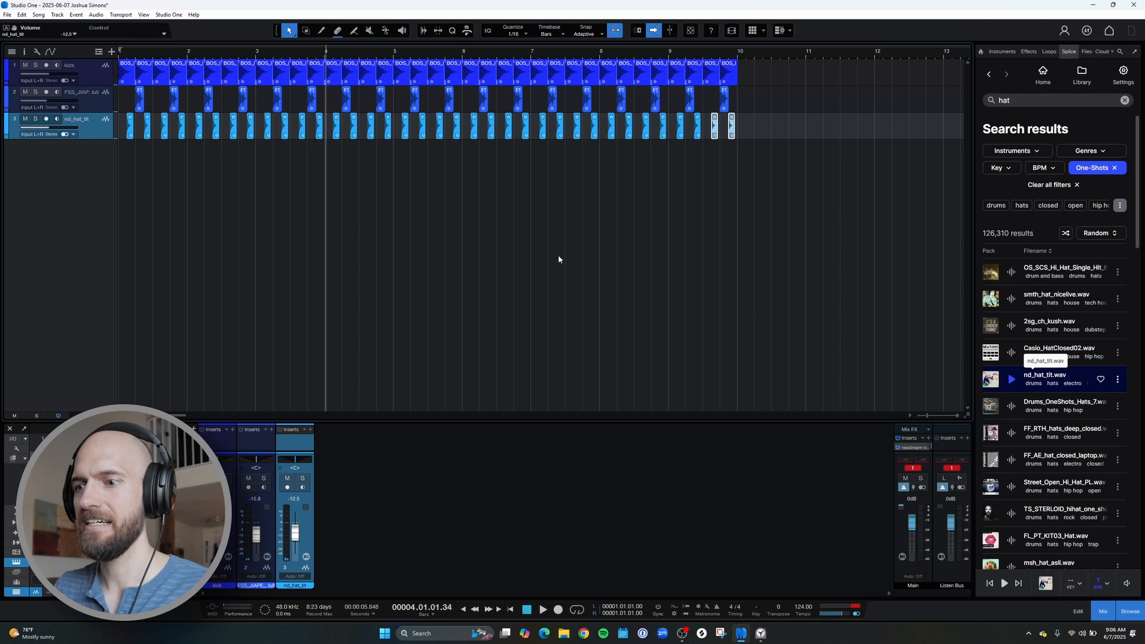
Clear the hat search, remove the One-Shots filter and look through the available instrument filters
left_click(1125, 101)
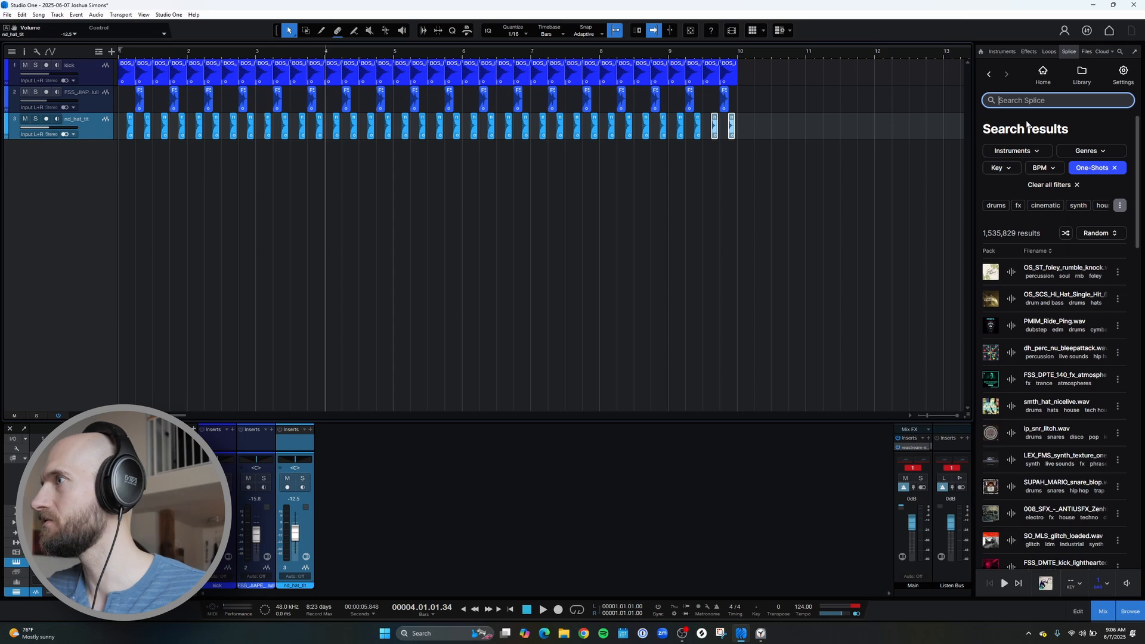
left_click(1028, 153)
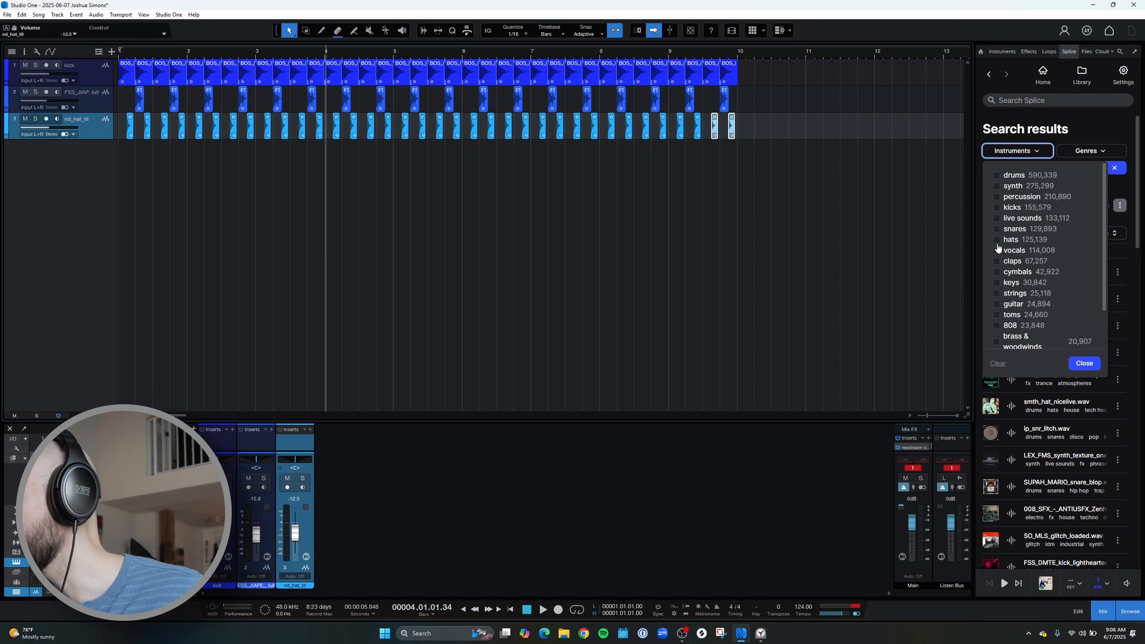
scroll(1001, 276, "down", 2)
scroll(1002, 286, "up", 2)
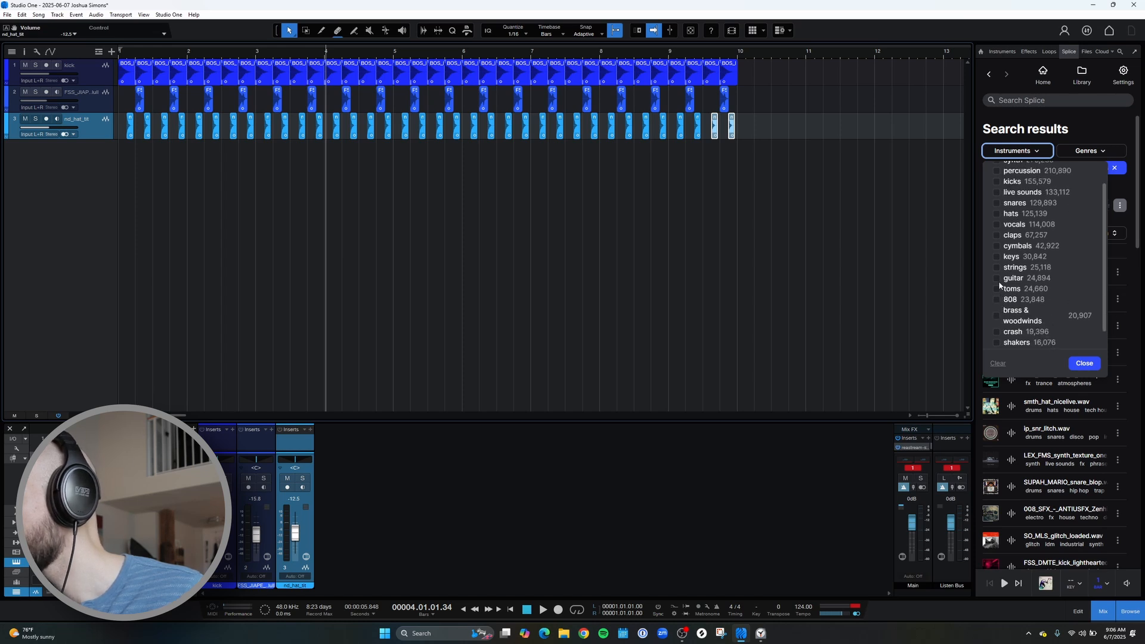
left_click(1088, 132)
left_click(1050, 99)
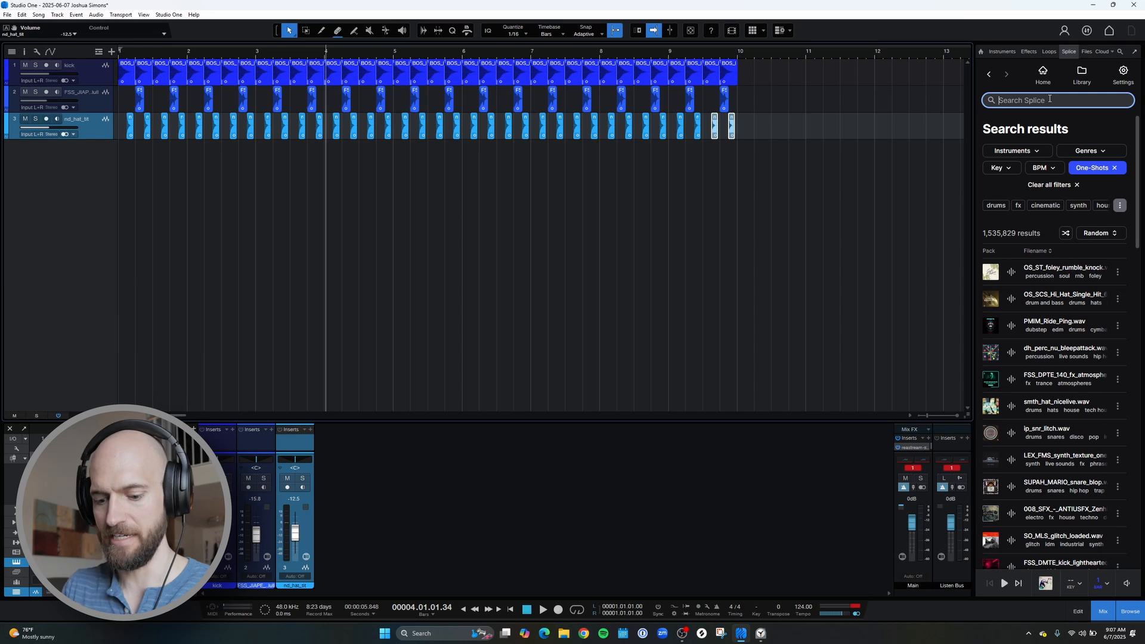
left_click(1115, 168)
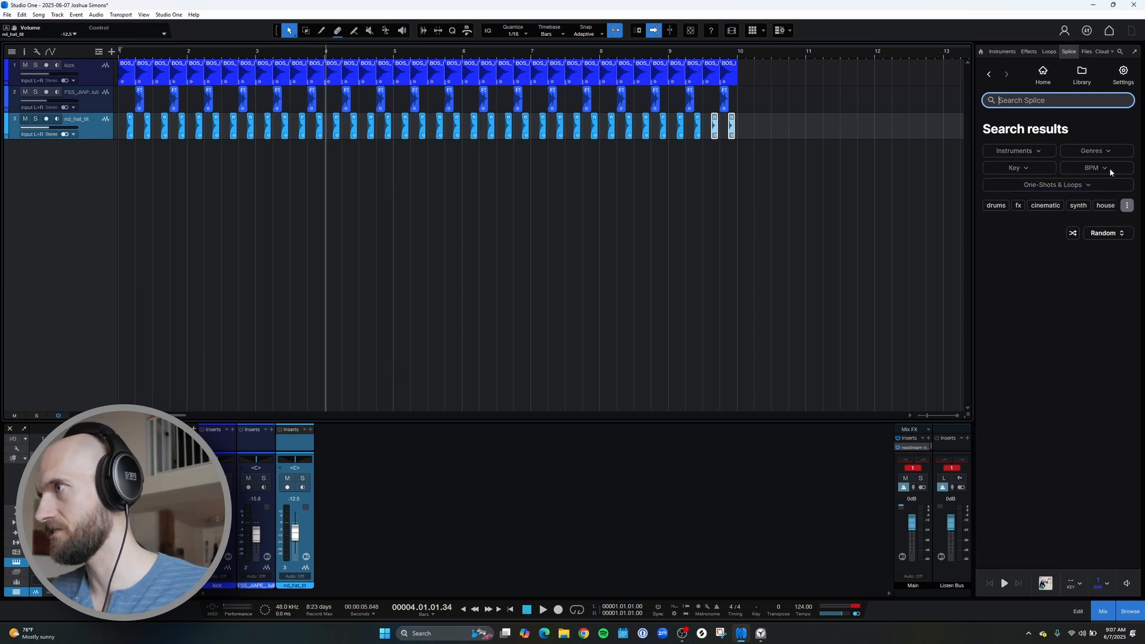
left_click(1039, 153)
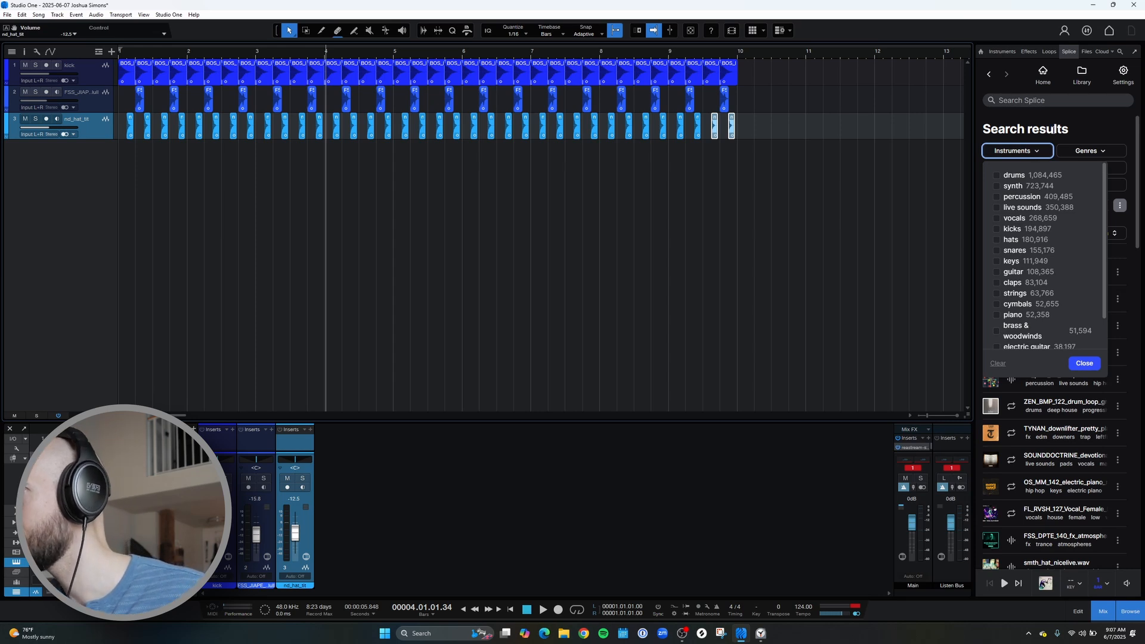
left_click(1084, 123)
Search Splice for "bass" and filter the results to Loops only
left_click(1068, 100)
type("bass")
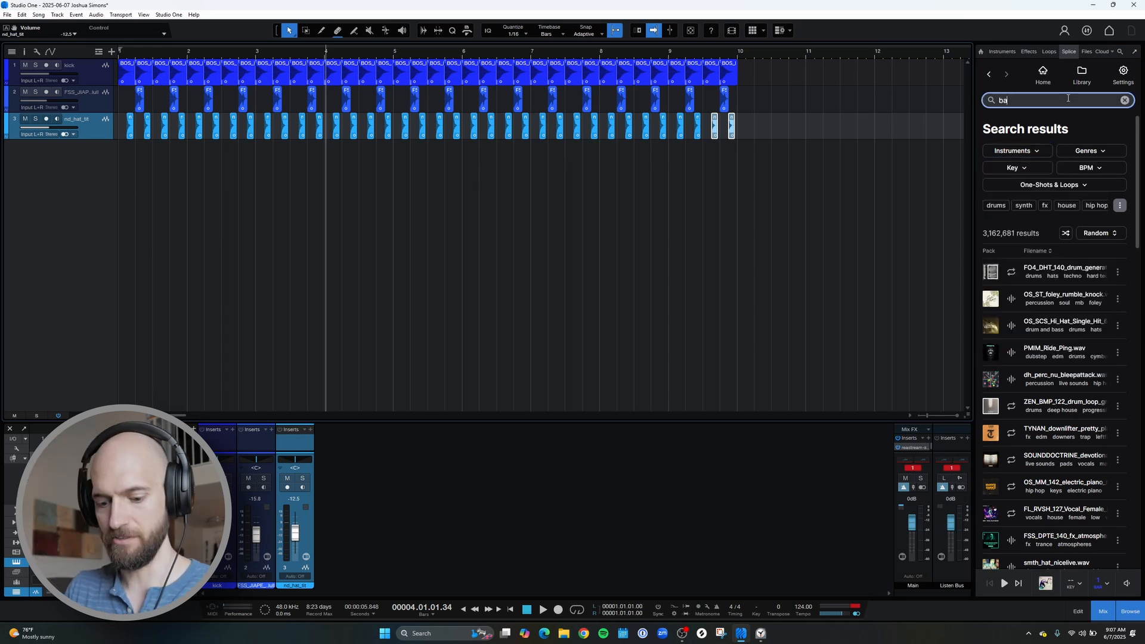
key("Return")
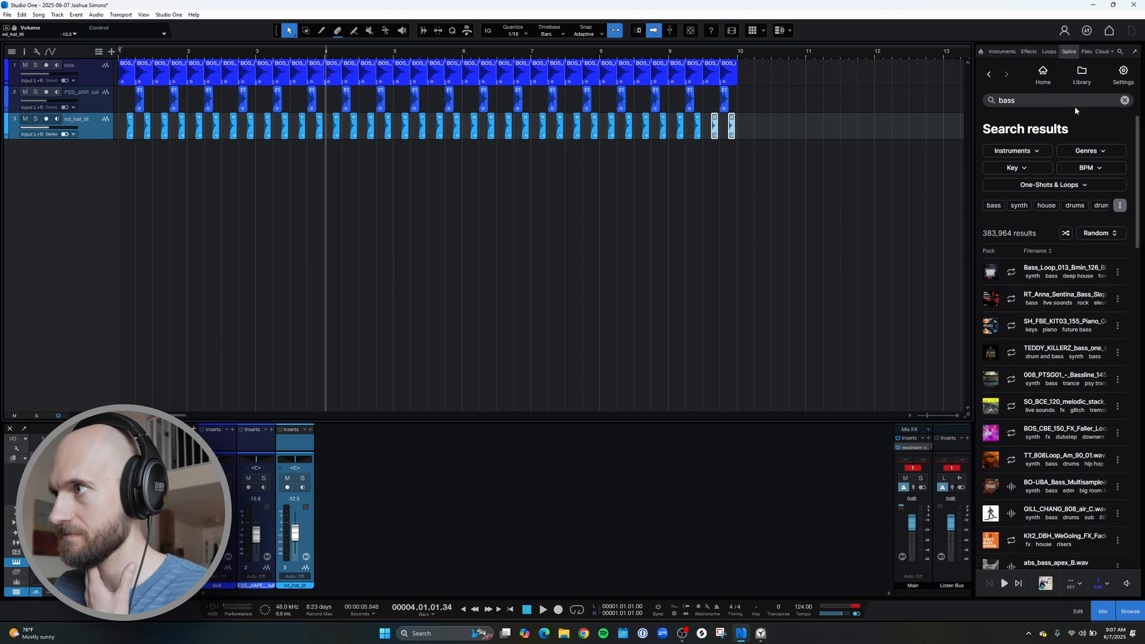
left_click(1056, 184)
left_click(1013, 213)
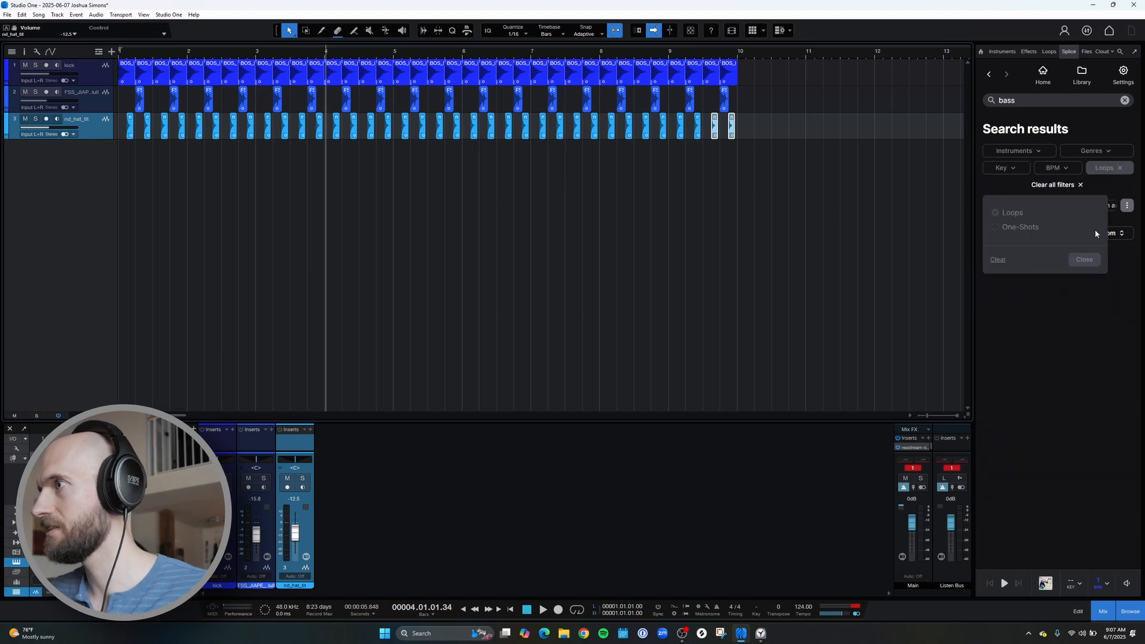
left_click(1085, 260)
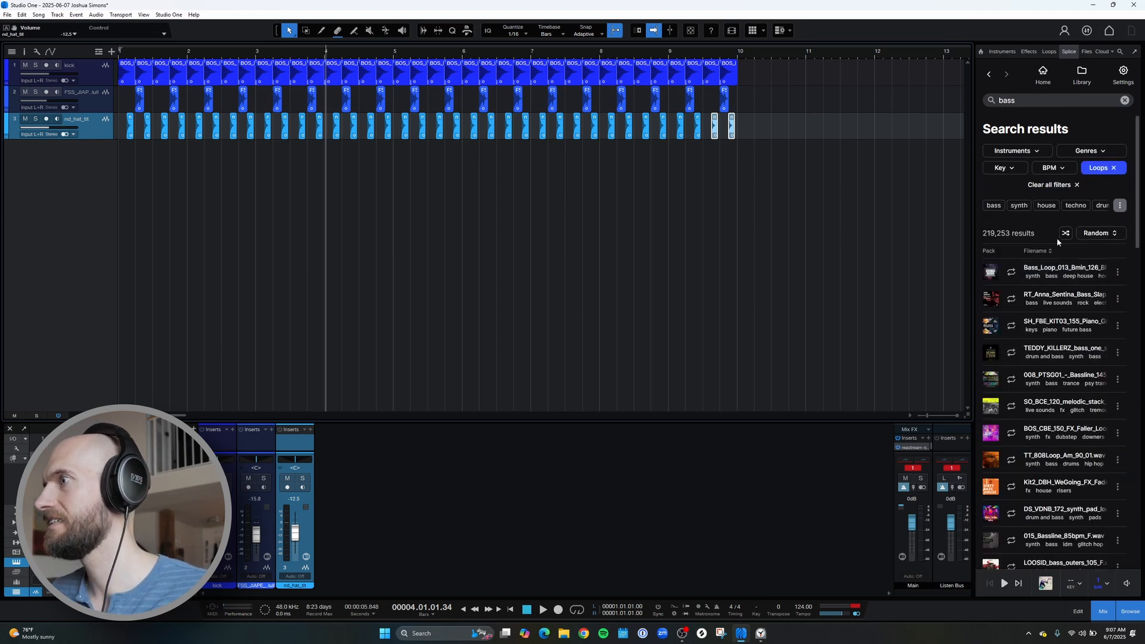
Preview the first bass loop in the results and slightly lower the Splice preview volume
left_click(1011, 274)
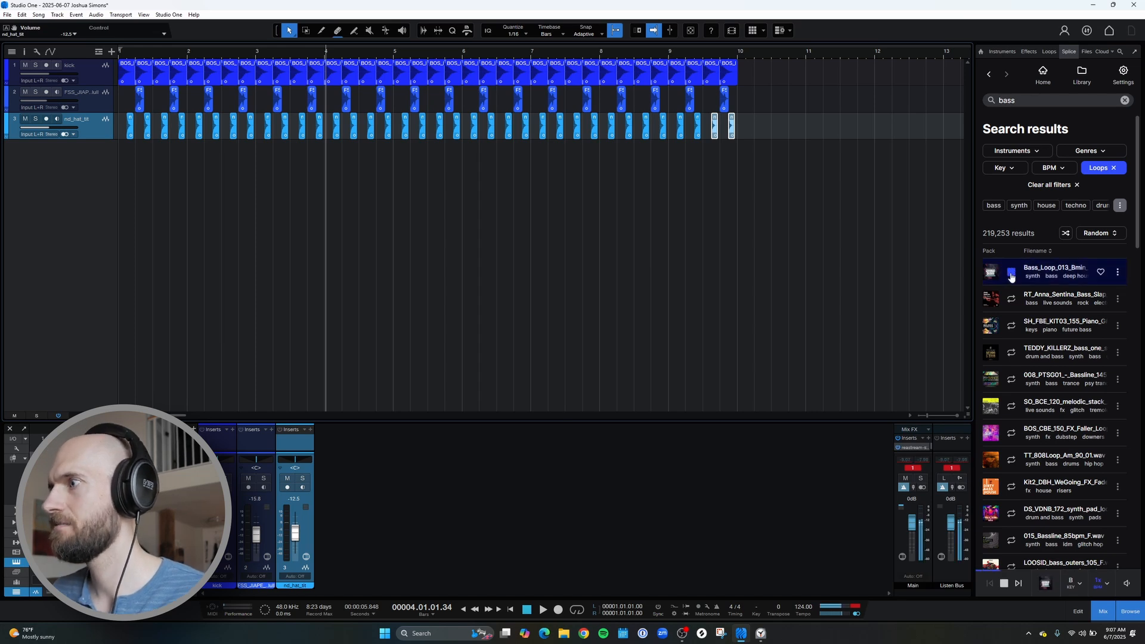
left_click(1011, 274)
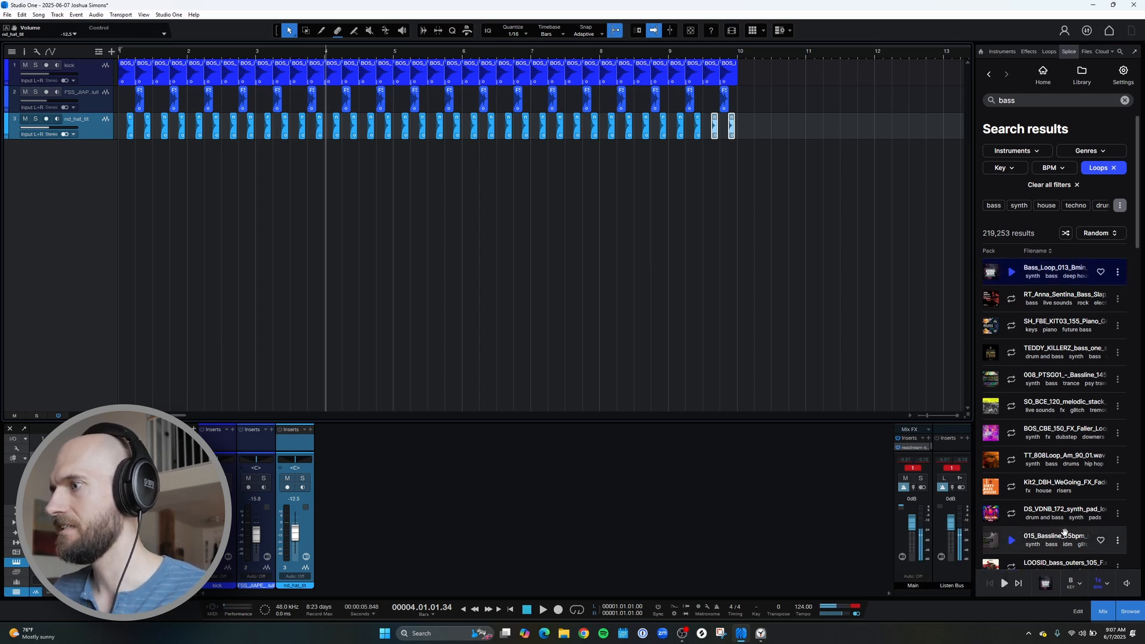
mouse_move(1126, 584)
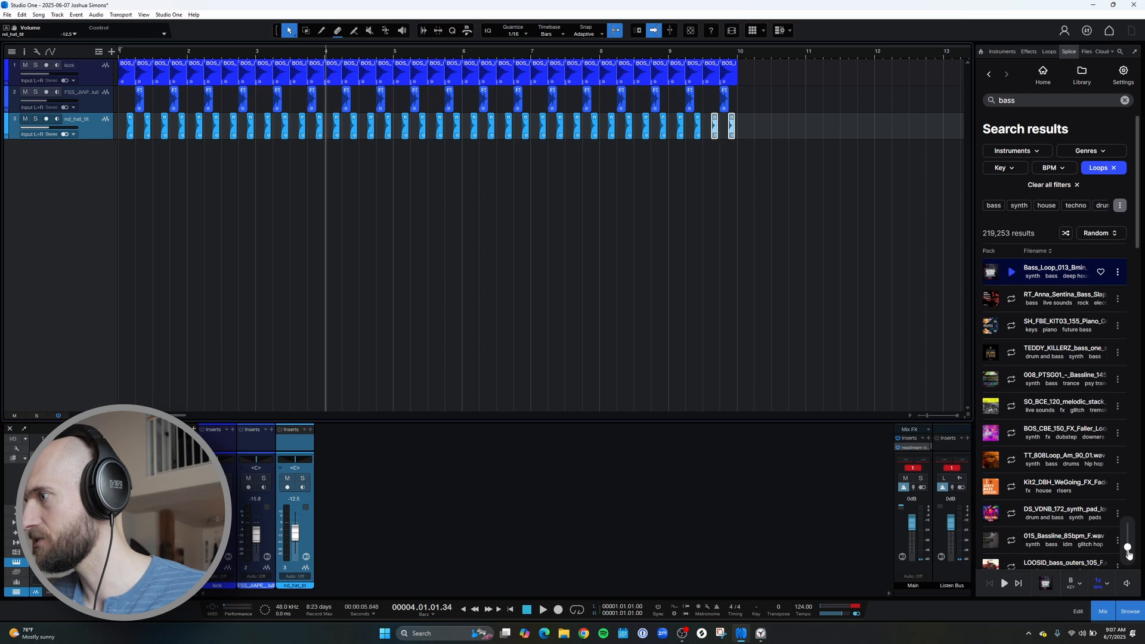
left_click_drag(1128, 553, 1128, 556)
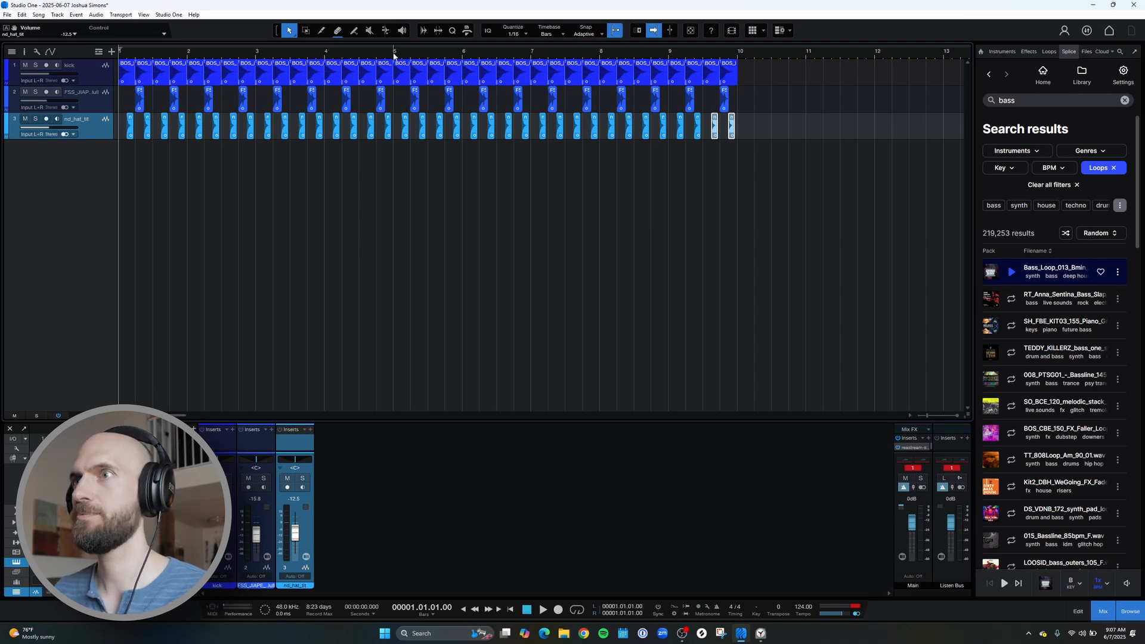
Set the loop range on the timeline from bar 1 to bar 5
left_click(394, 57)
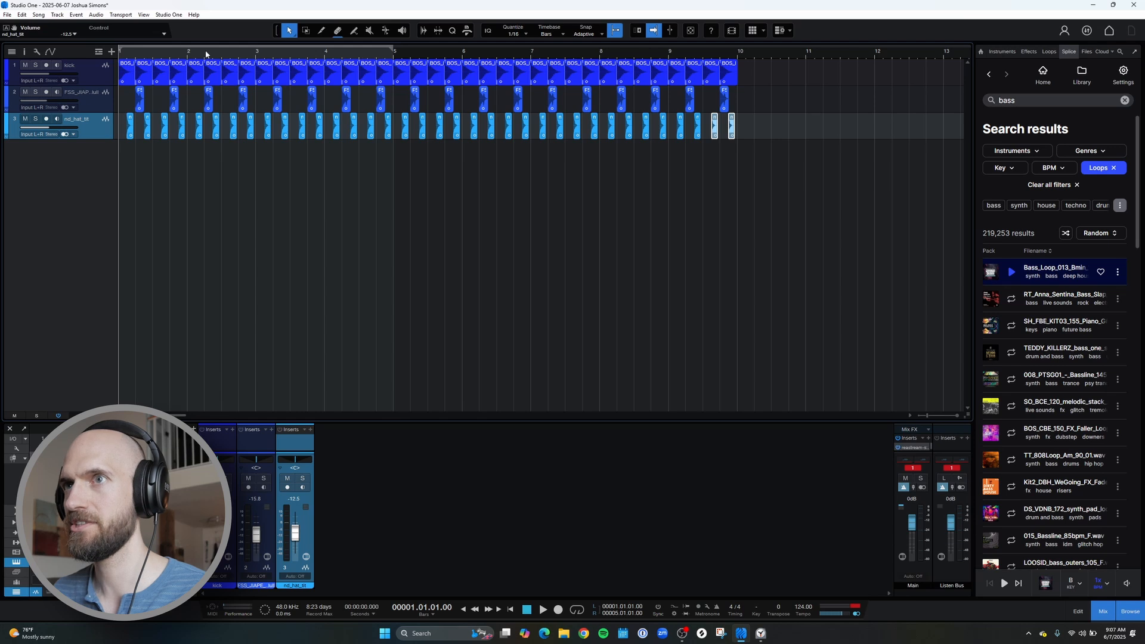
Turn on looping for bars 1 to 5, play the drums and preview the first two bass loops against them
left_click(304, 50)
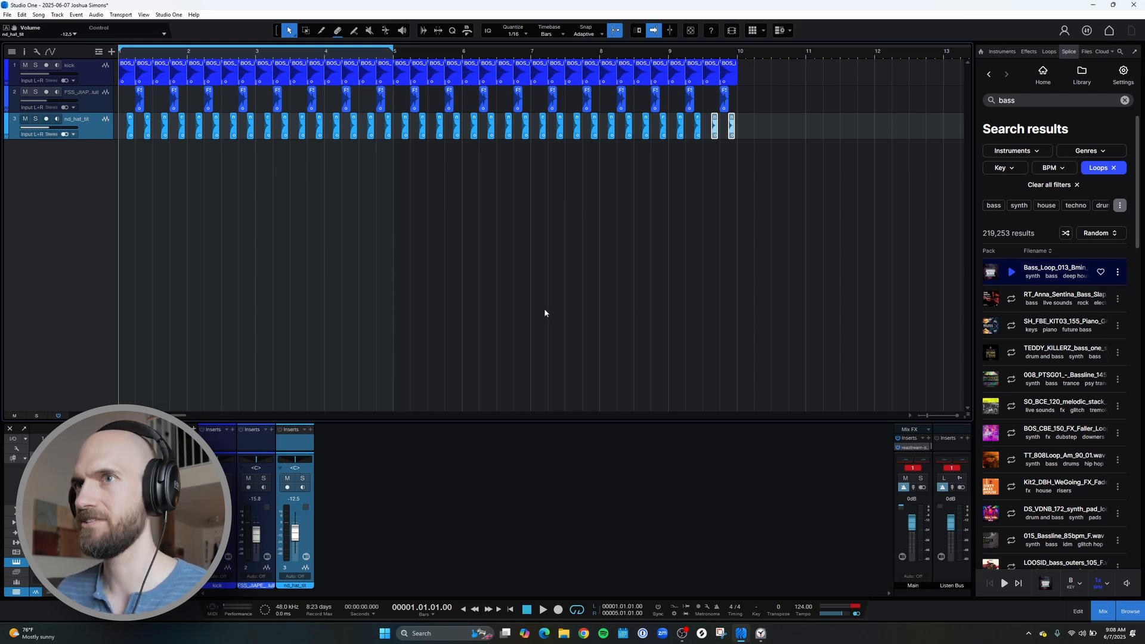
key("space")
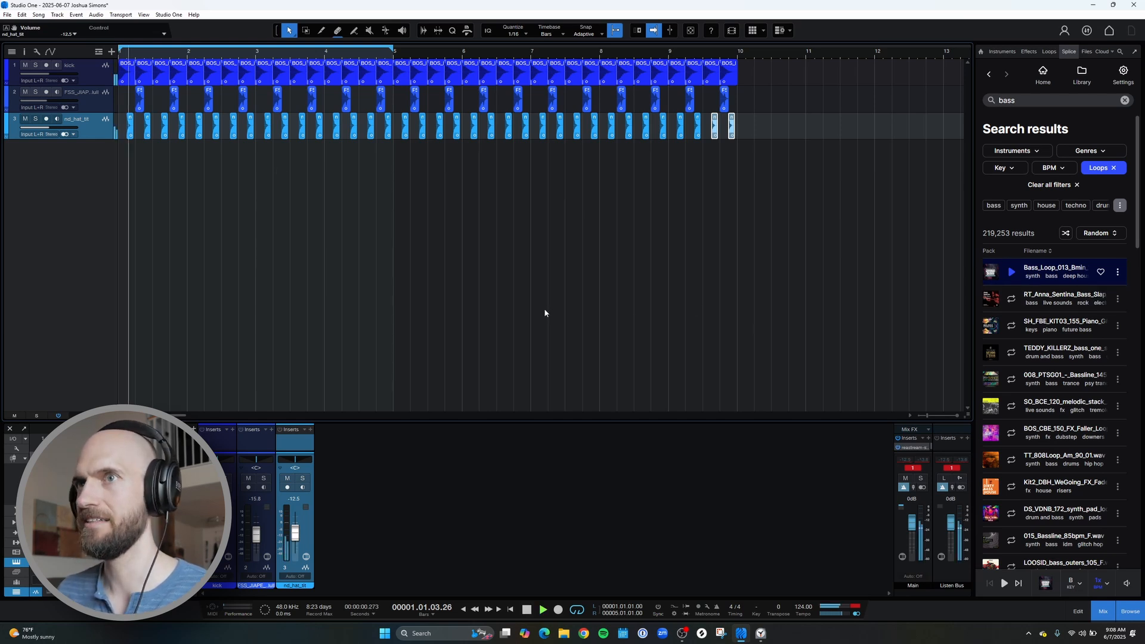
left_click(1011, 273)
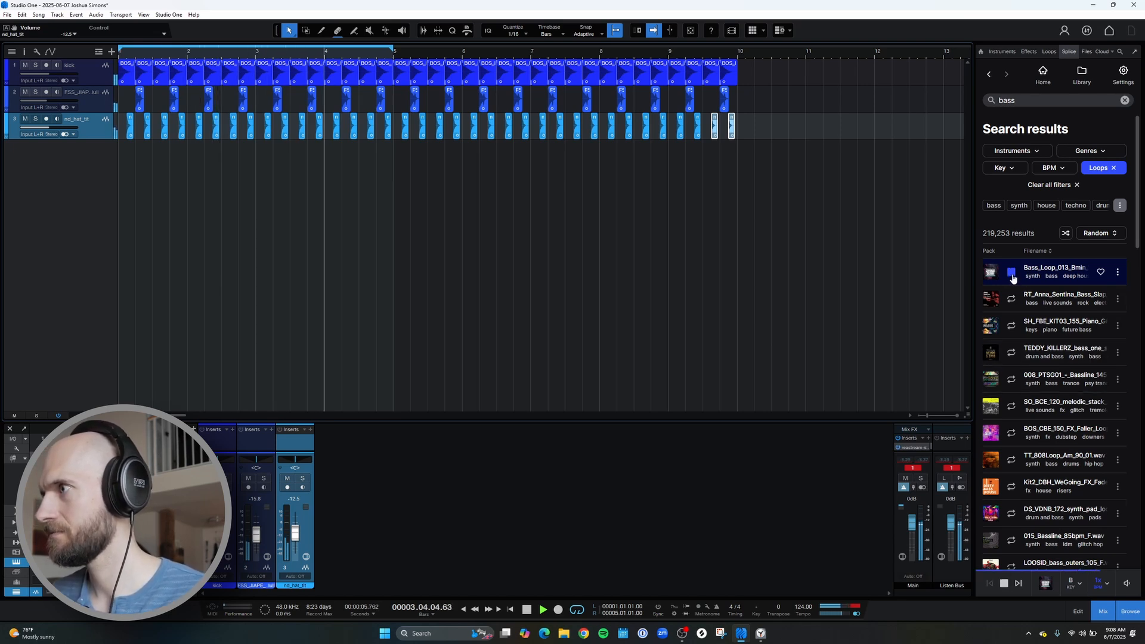
left_click(1012, 303)
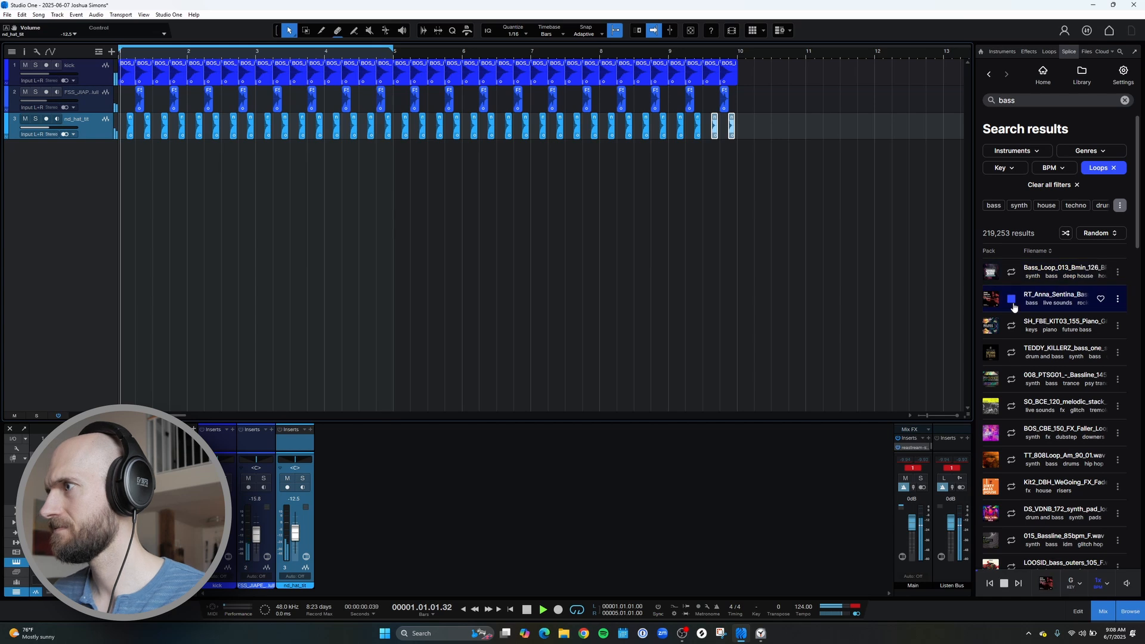
left_click(1013, 304)
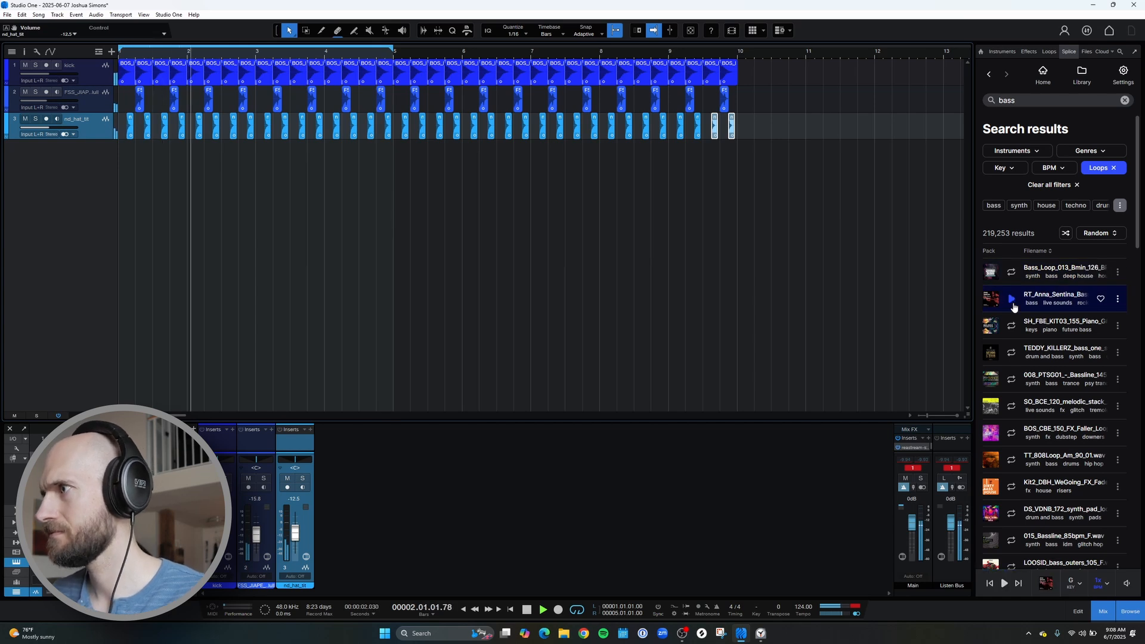
Filter the bass loop results to the house genre
left_click(1095, 151)
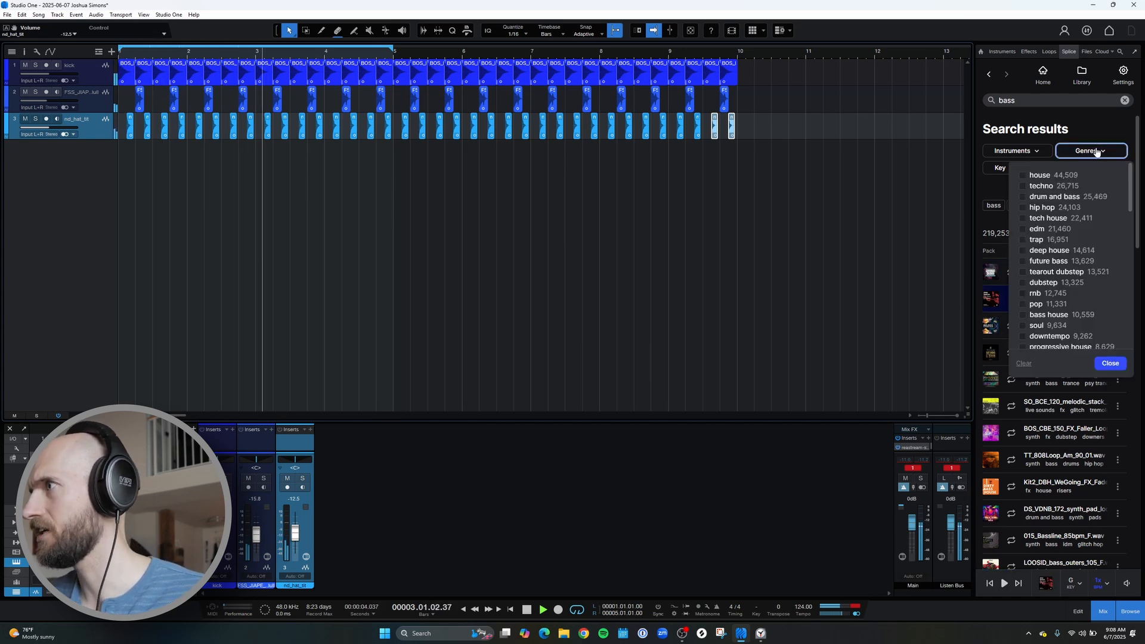
left_click(1035, 175)
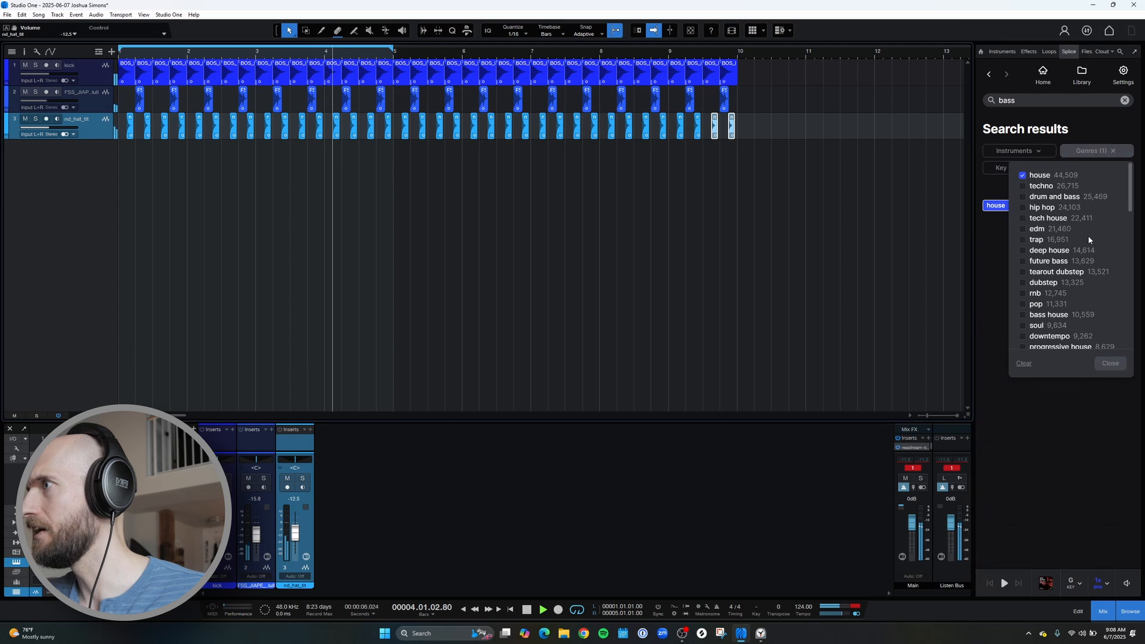
left_click(1111, 364)
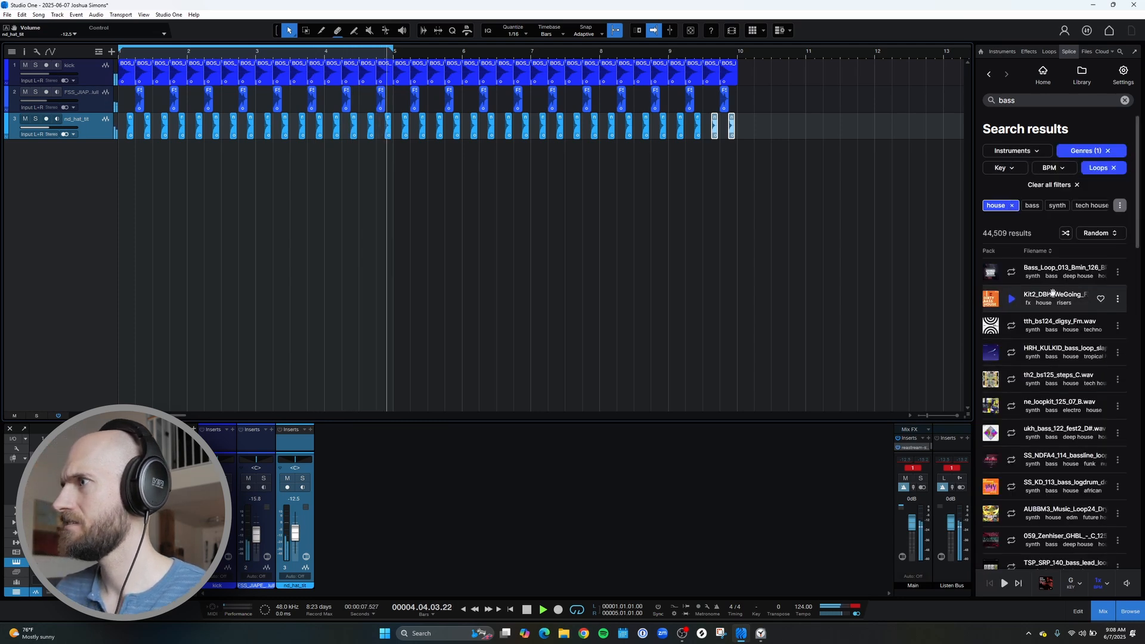
Preview the house bass loops one after another against the looping drums, from the first result down to SS_KD_113_bass_logdrum
left_click(1012, 275)
left_click(1011, 299)
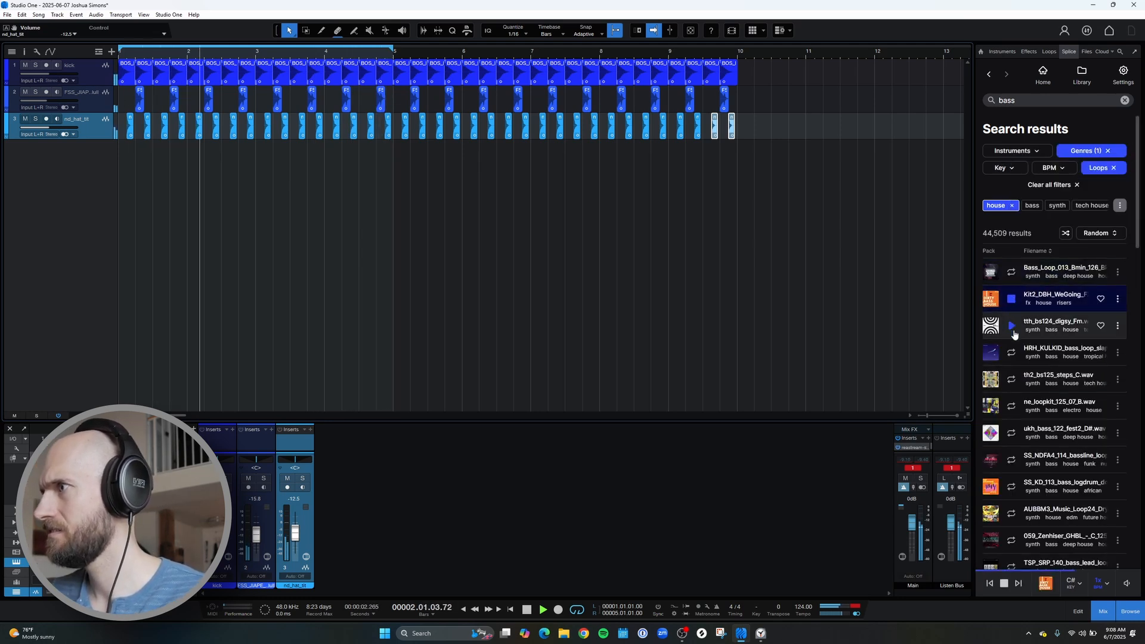
left_click(1012, 326)
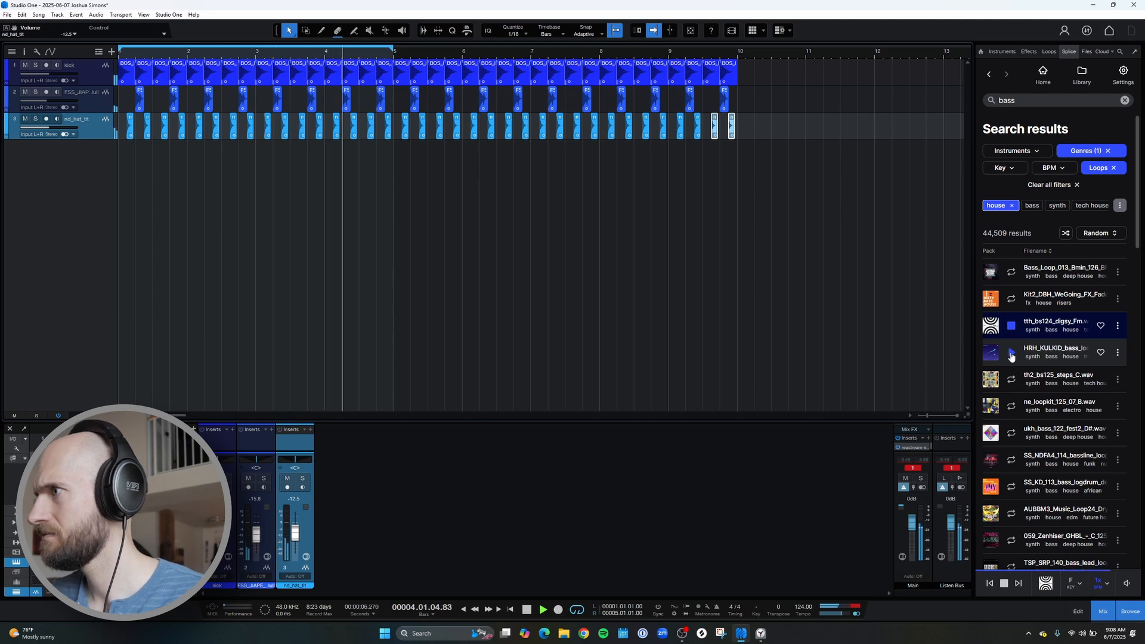
left_click(1011, 354)
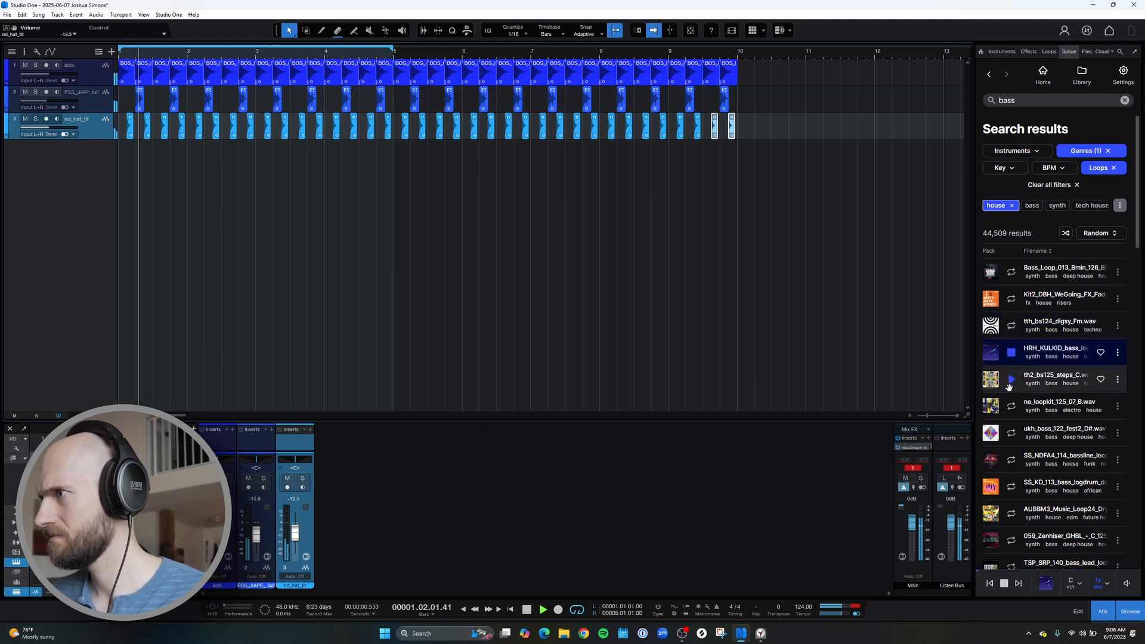
left_click(1010, 381)
left_click(1012, 407)
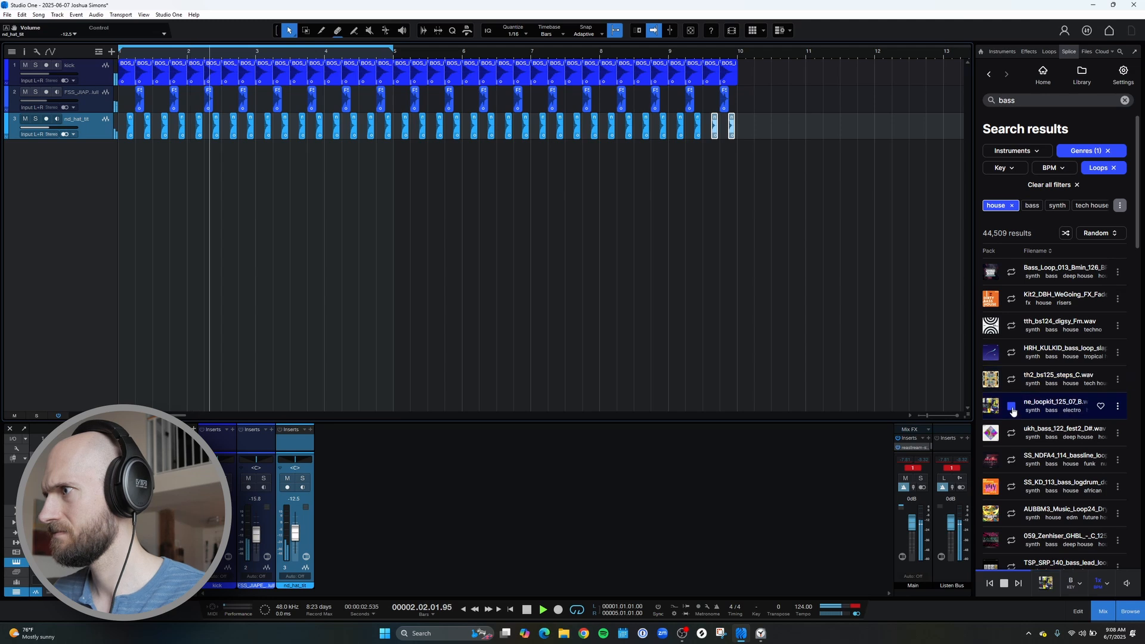
left_click(1013, 438)
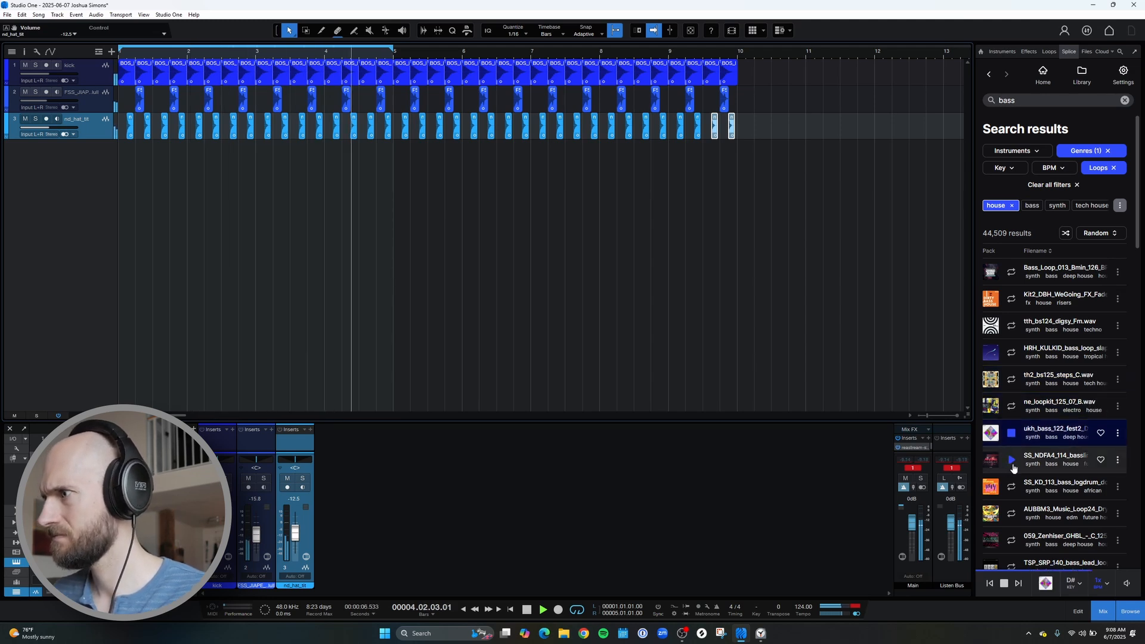
left_click(1012, 460)
mouse_move(1132, 571)
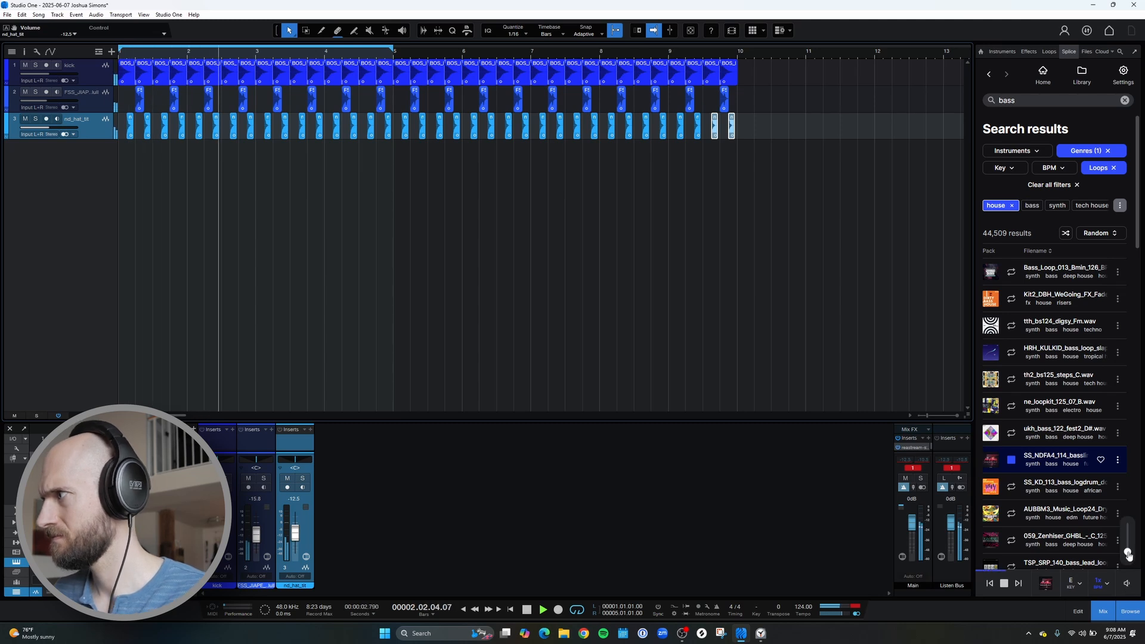
left_click(1012, 461)
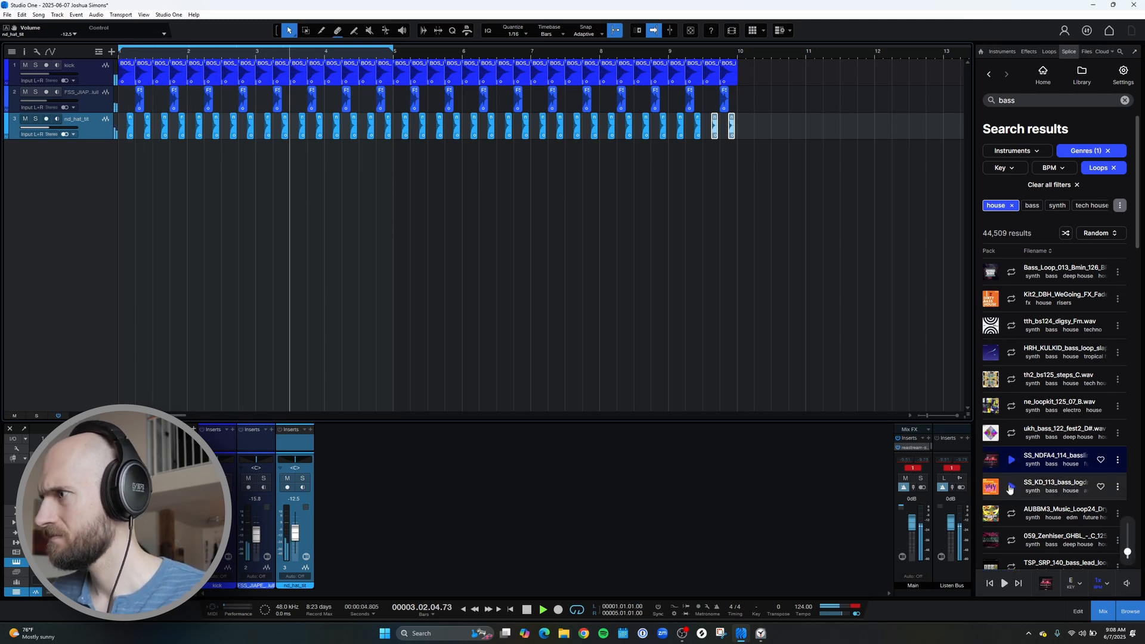
left_click(1010, 488)
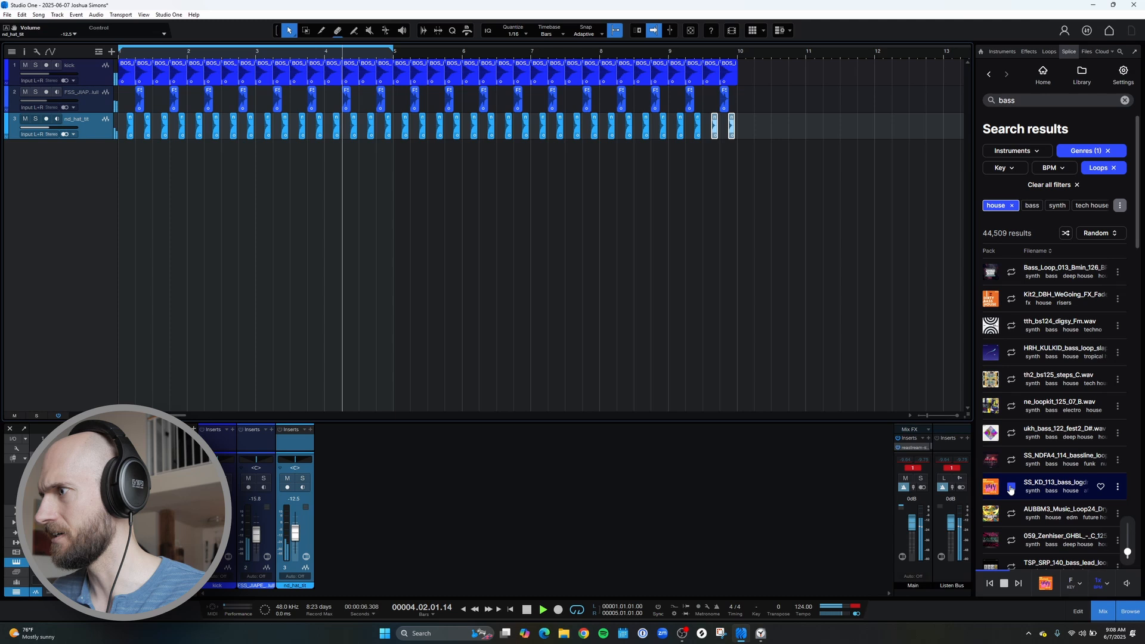
Preview the bass loops further down the results, from 059_Zenhiser_GHBL to Bass_Loops_TalBass_02_G_124.wav
scroll(1064, 421, "down", 3)
left_click(1012, 408)
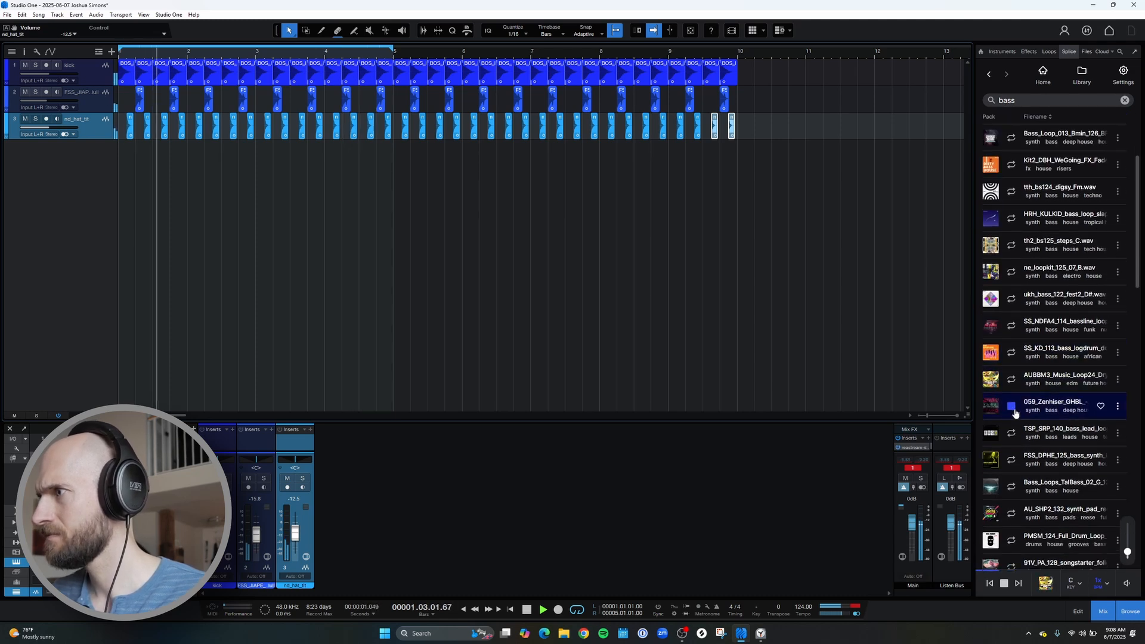
left_click(1011, 433)
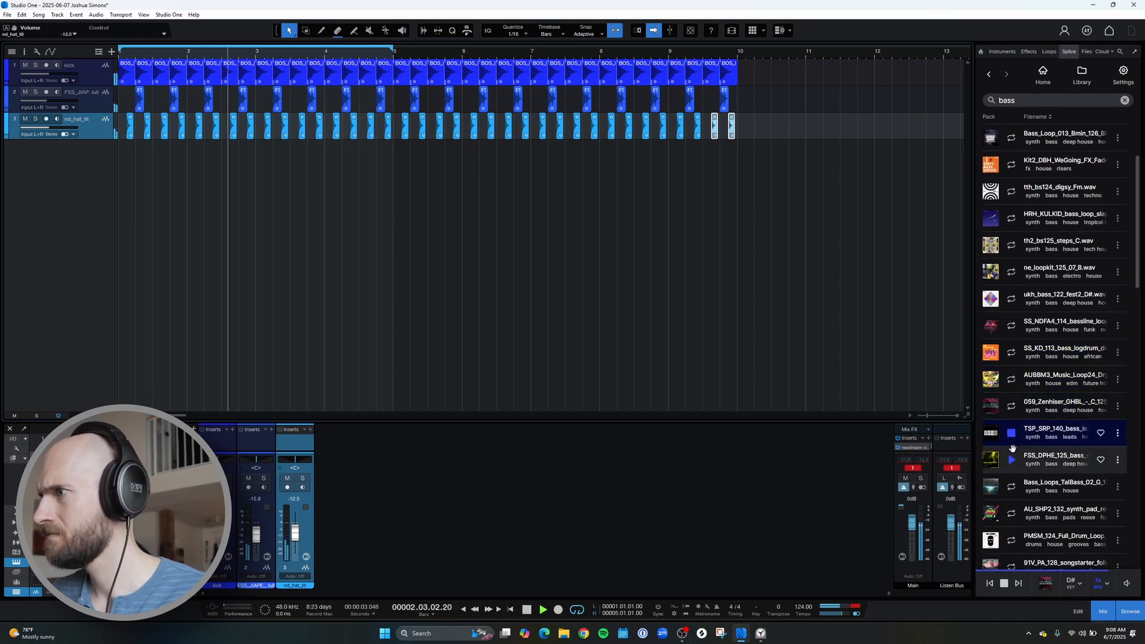
left_click(1012, 459)
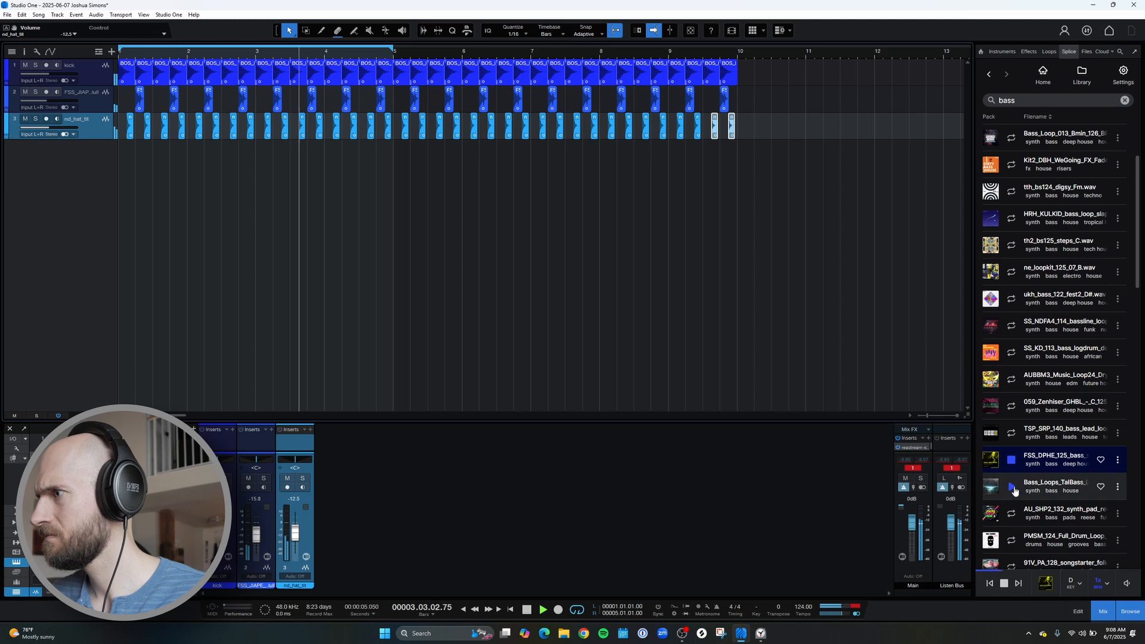
left_click(1014, 489)
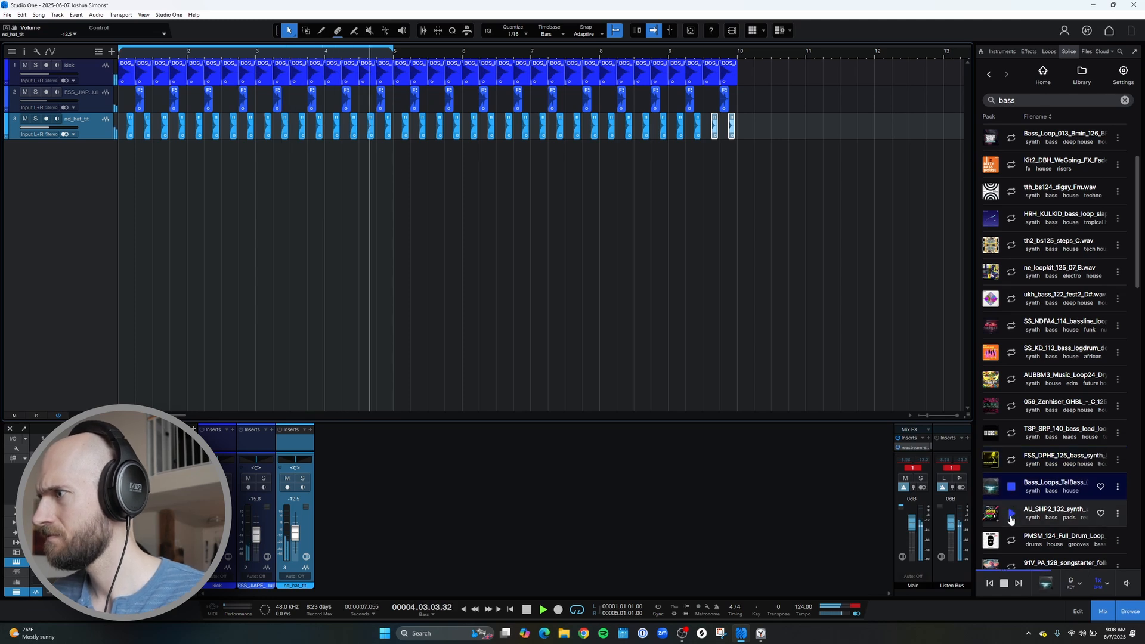
left_click(1012, 488)
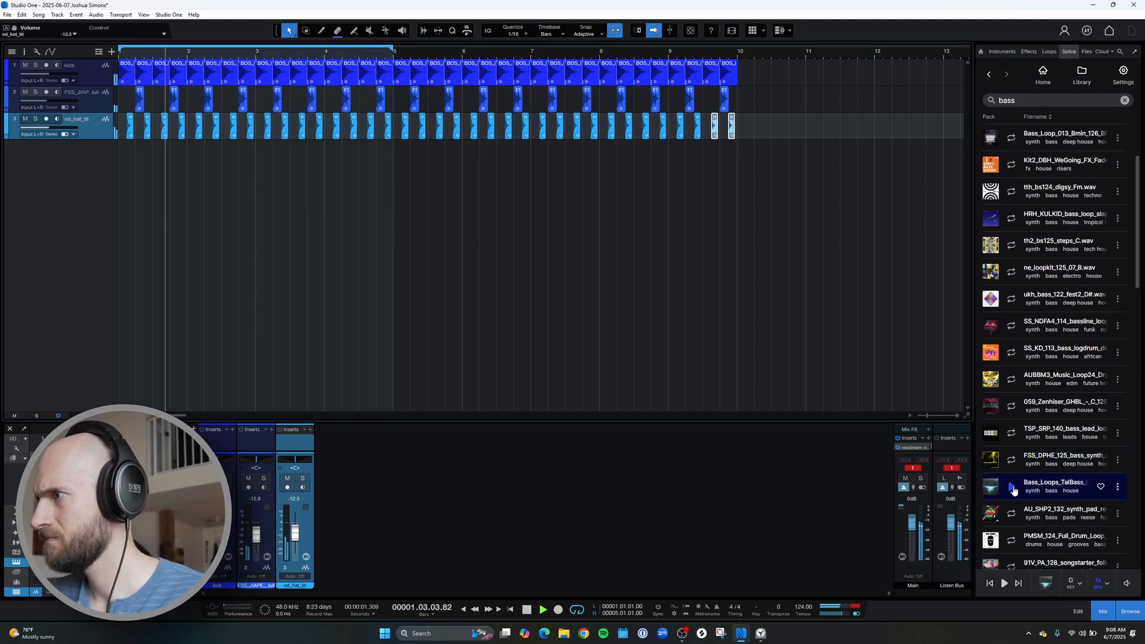
Add Bass_Loops_TalBass_02_G_124.wav on a new track at bar 1 and lower its volume to about -12.5 dB
left_click_drag(1013, 489, 120, 177)
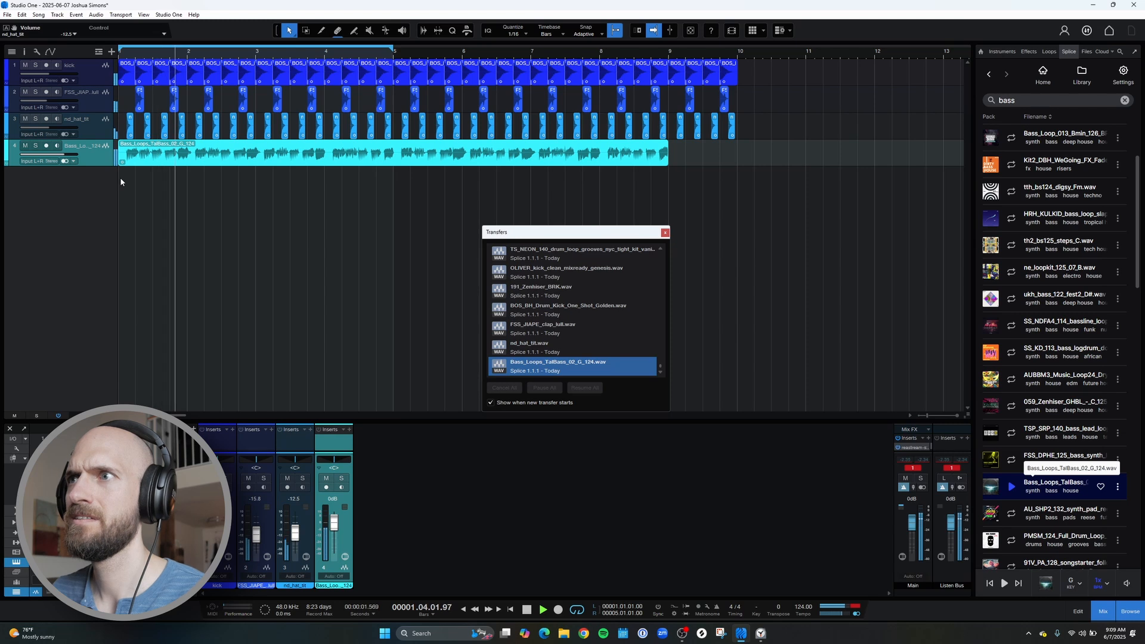
left_click_drag(335, 524, 337, 526)
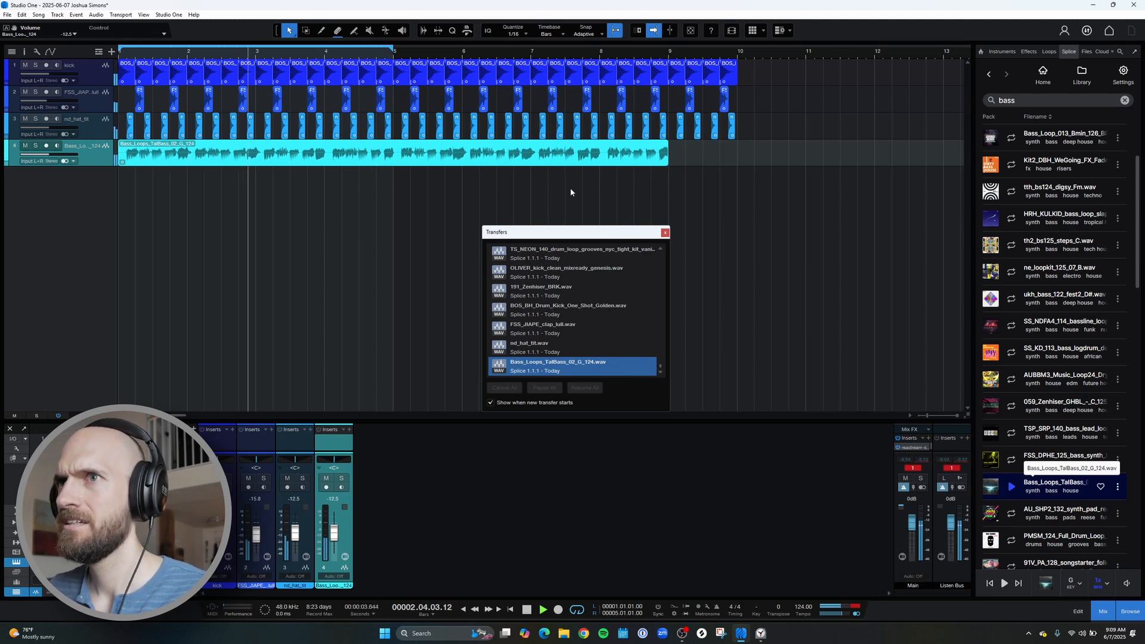
left_click(666, 232)
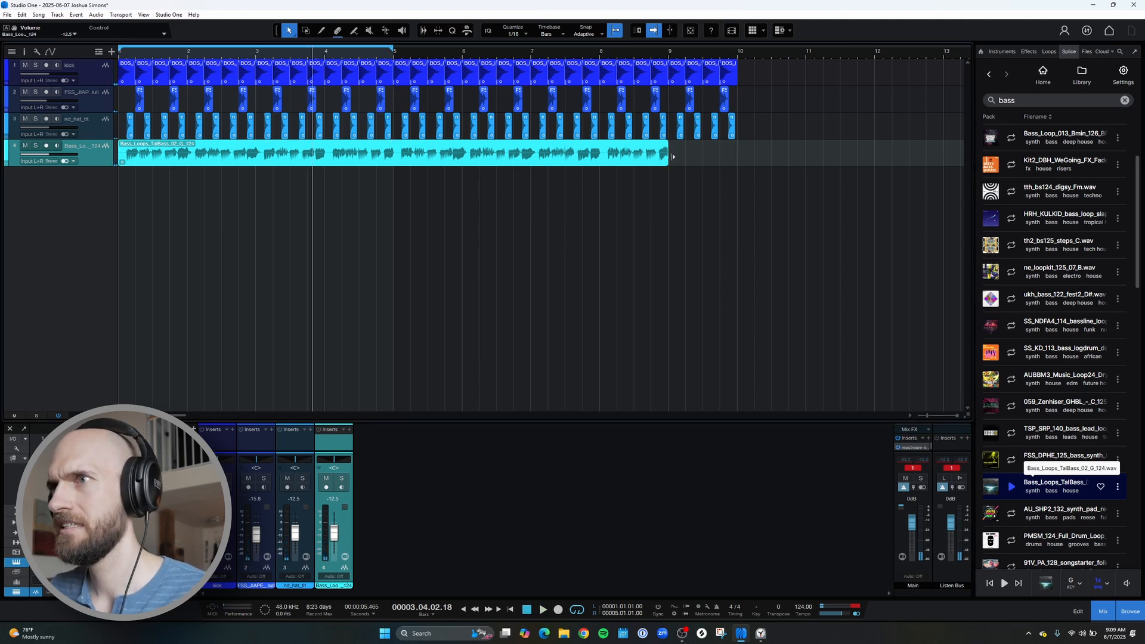
Trim the bass clip to end at bar 5, then solo its track and listen across the loop point
left_click_drag(672, 151, 398, 160)
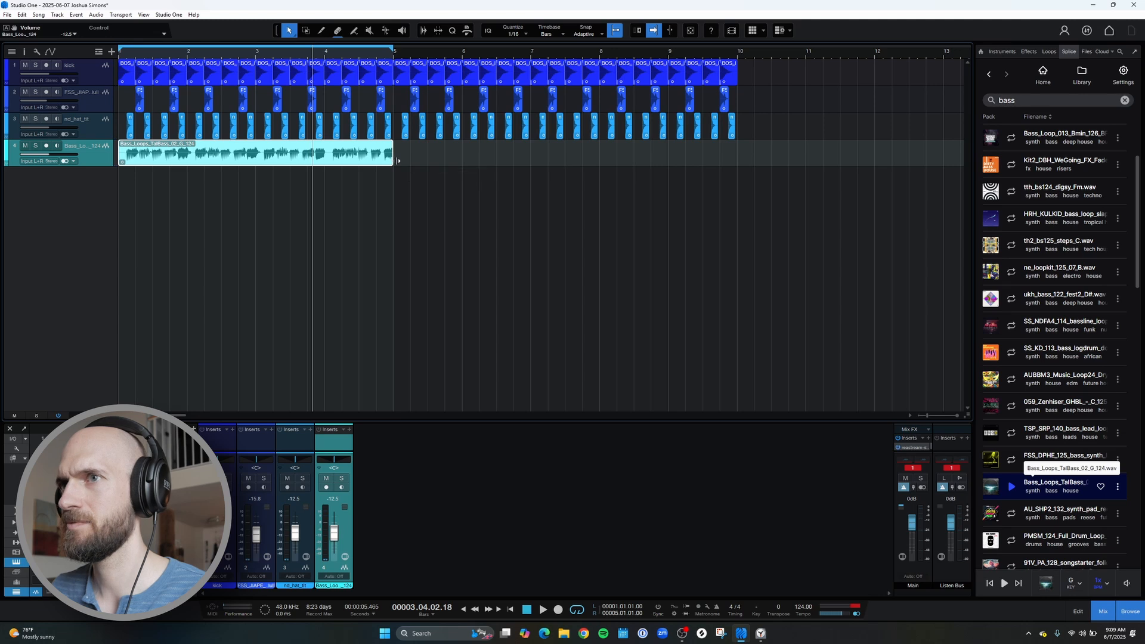
left_click(35, 146)
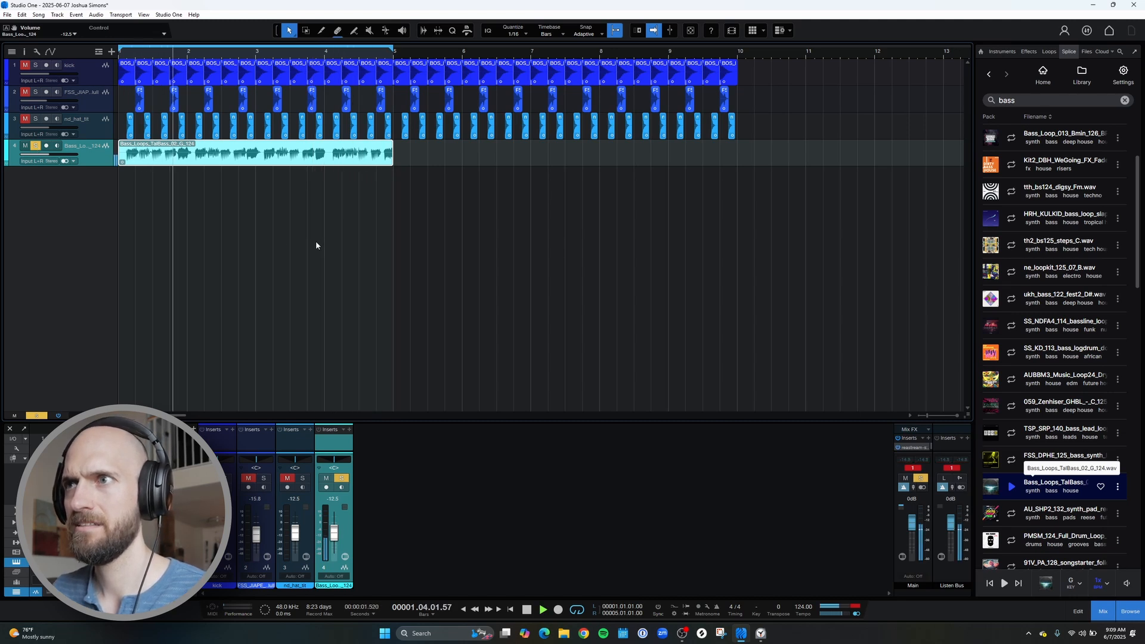
key("space")
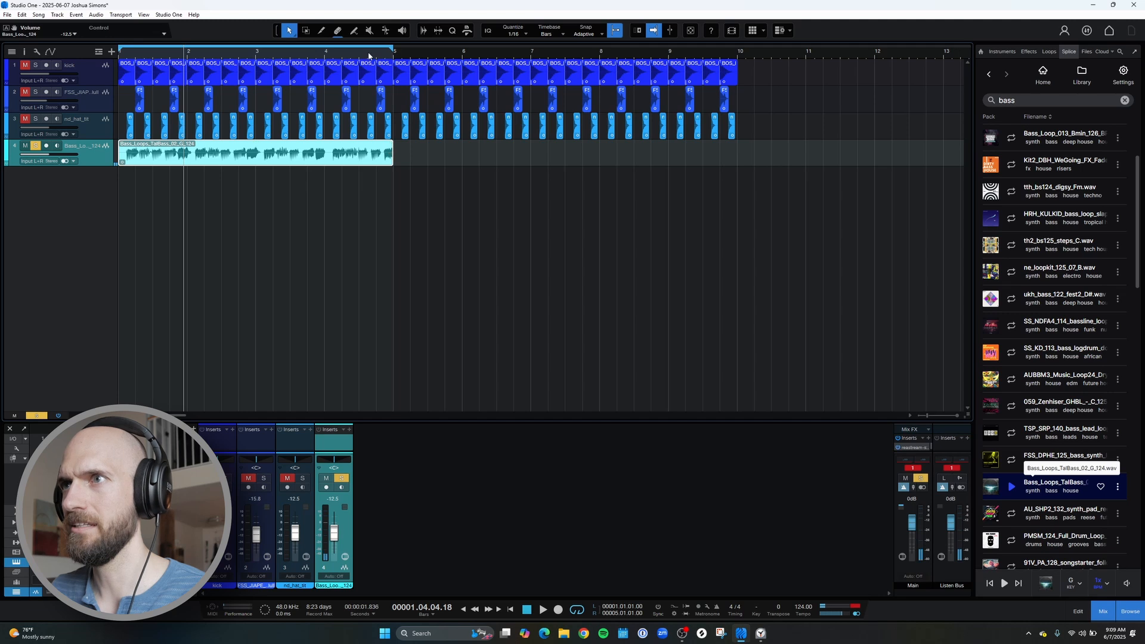
left_click(368, 56)
key("space")
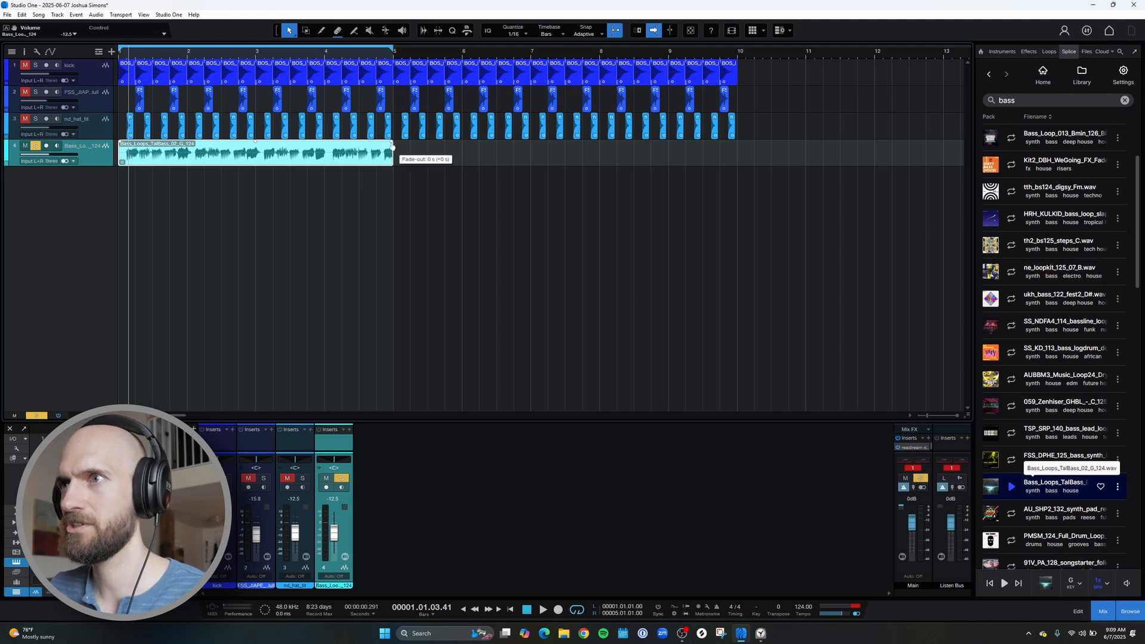
Add a very short fade-out at the end of the bass clip, at bar 5
left_click_drag(392, 148, 391, 149)
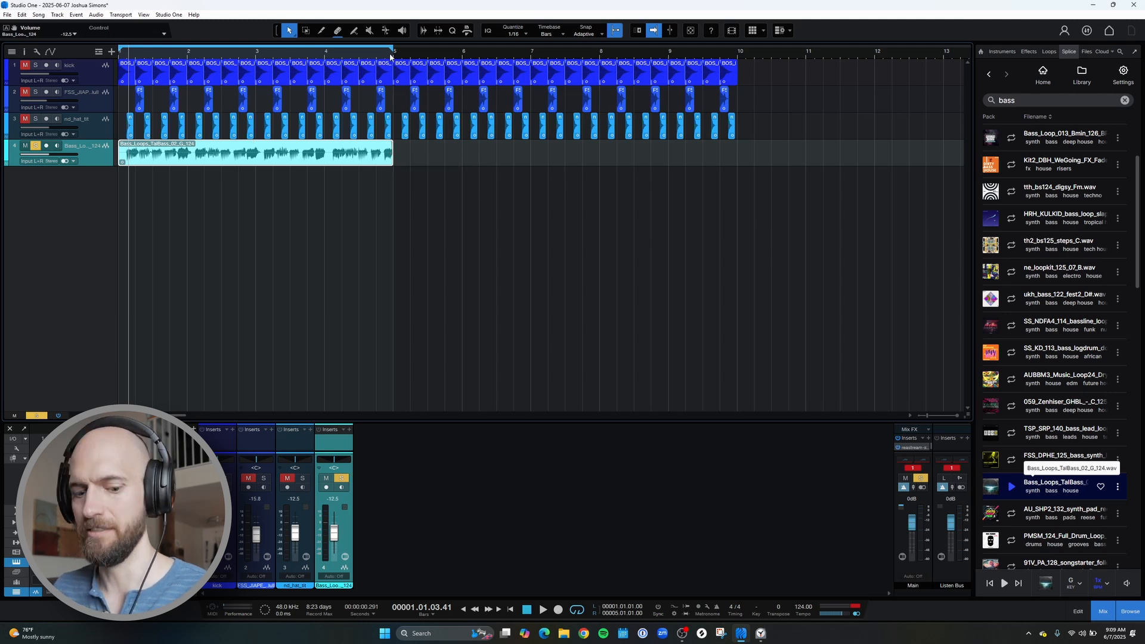
scroll(403, 161, "up", 1)
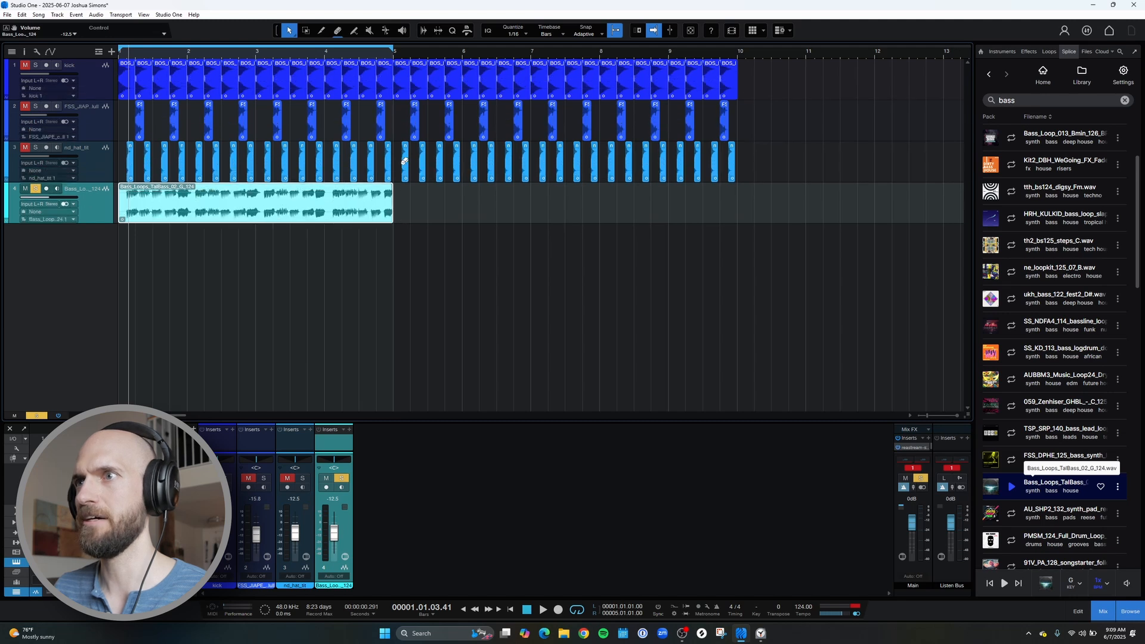
scroll(403, 172, "down", 1)
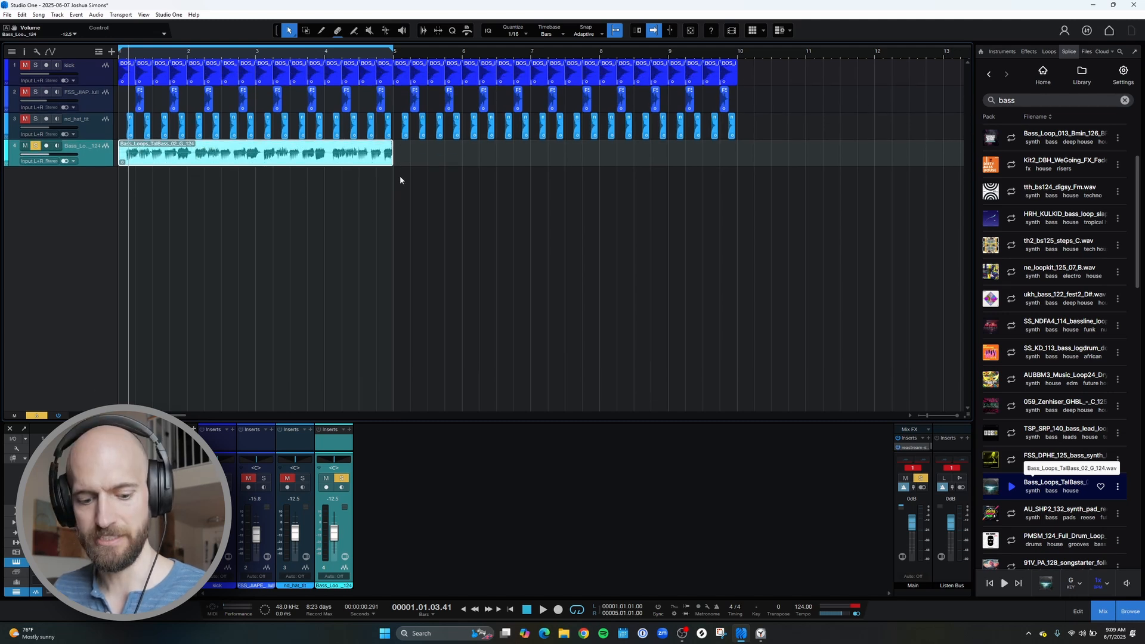
scroll(401, 177, "up", 5)
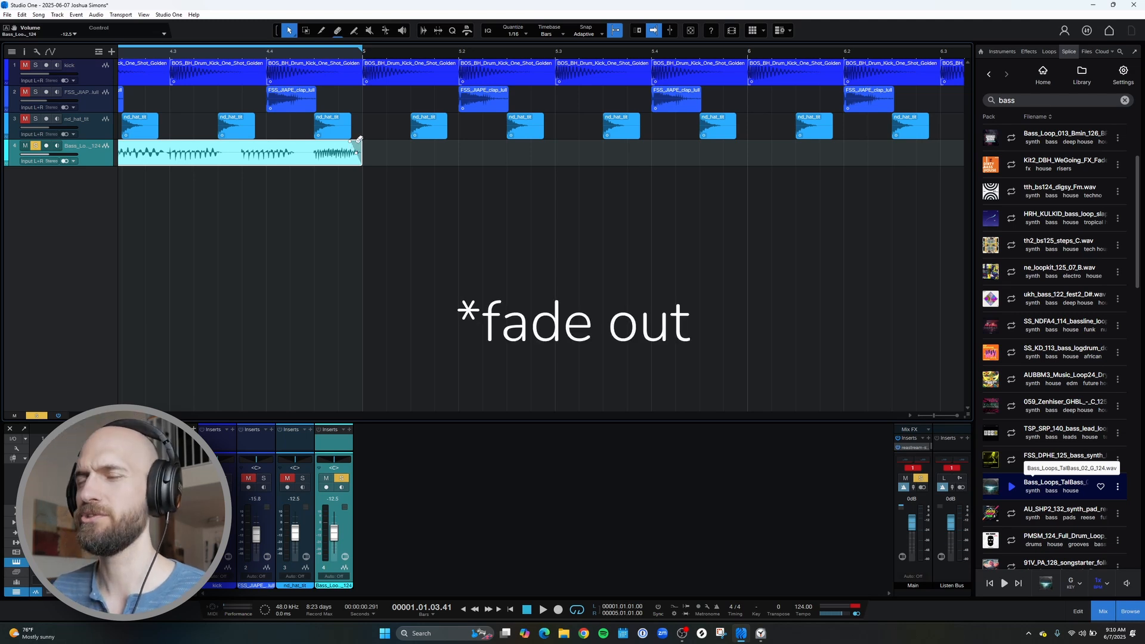
scroll(358, 139, "down", 6)
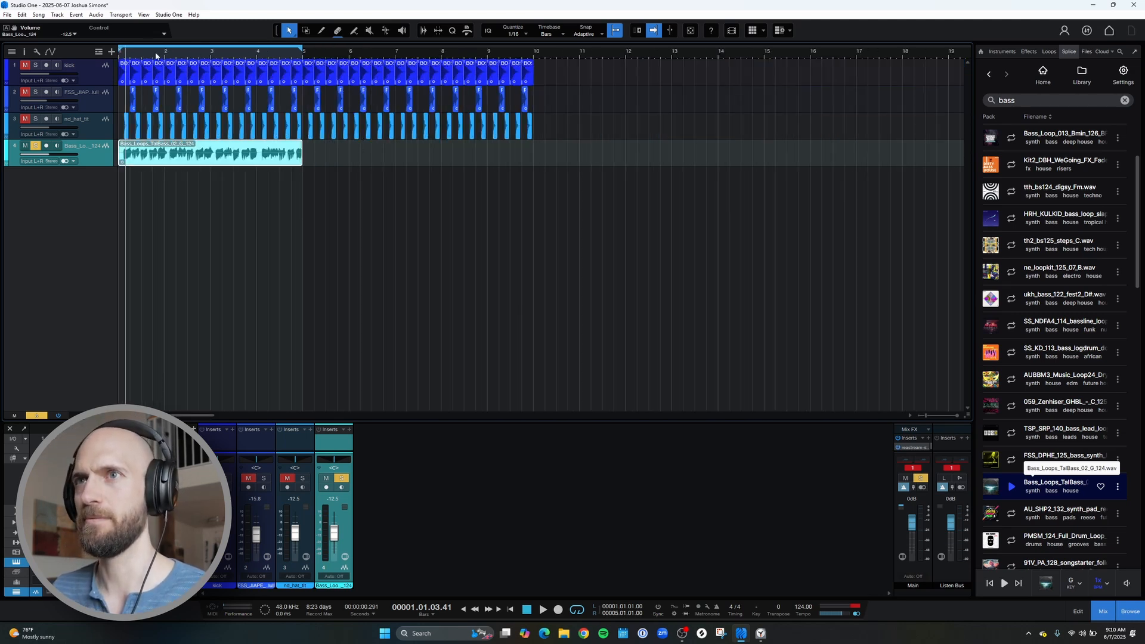
scroll(156, 58, "up", 3)
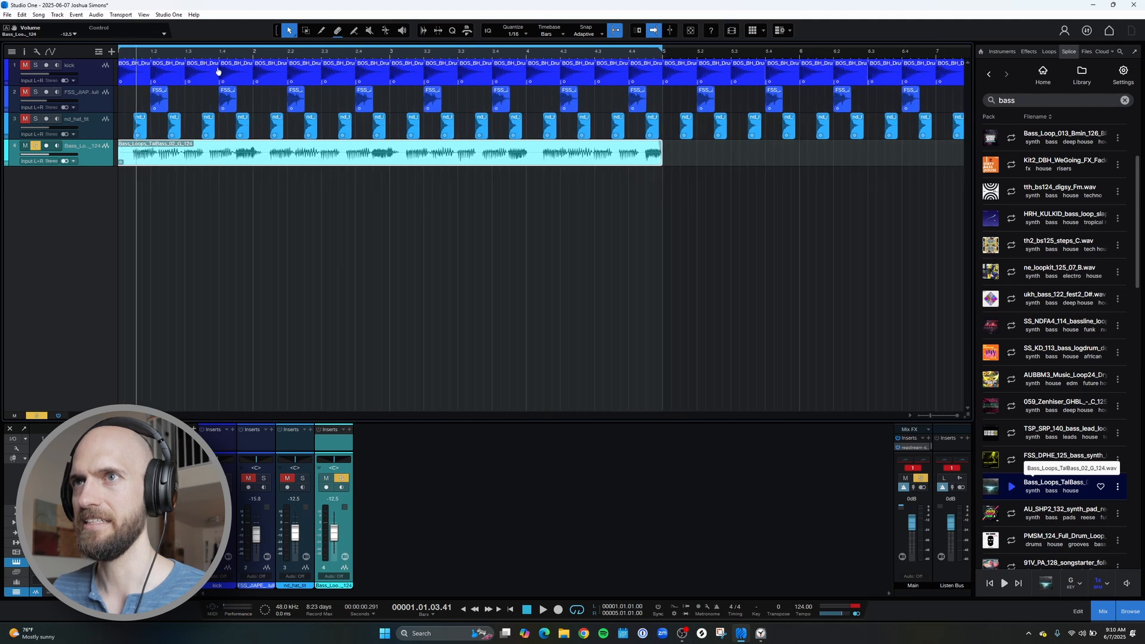
scroll(229, 66, "down", 2)
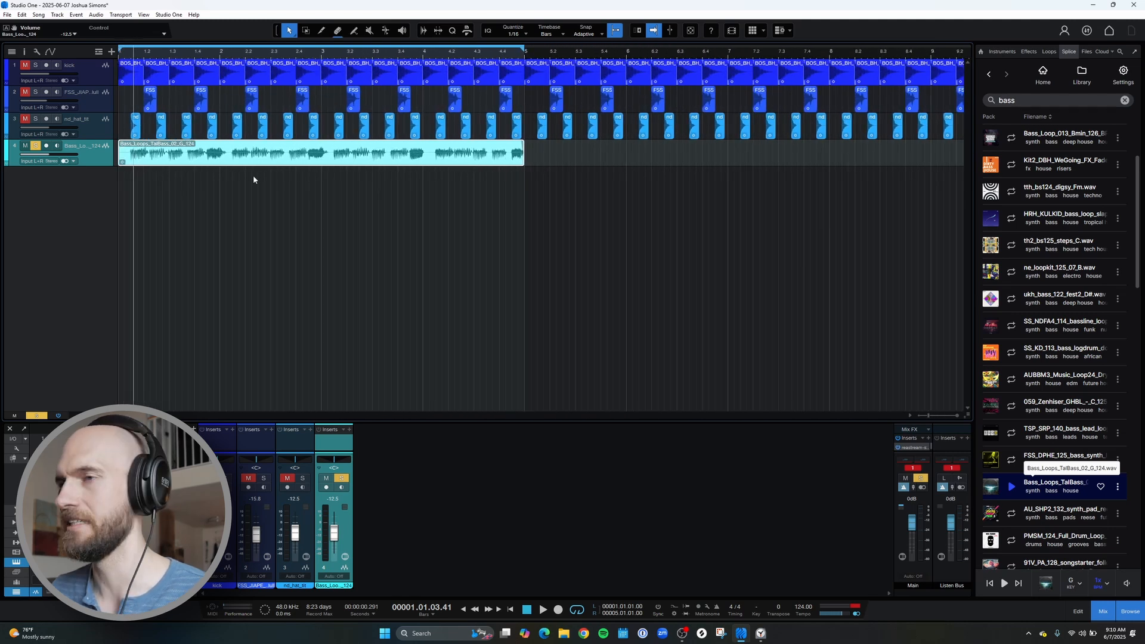
Listen to the soloed bass loop across the loop point, then turn off its solo and play it together with the drums
left_click(209, 189)
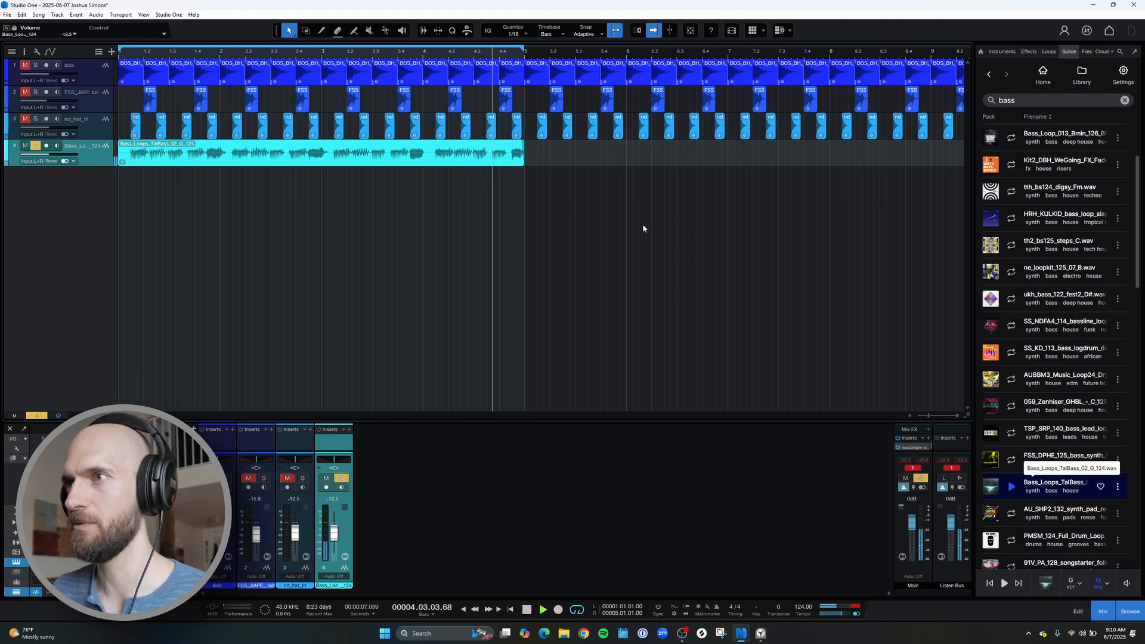
key("space")
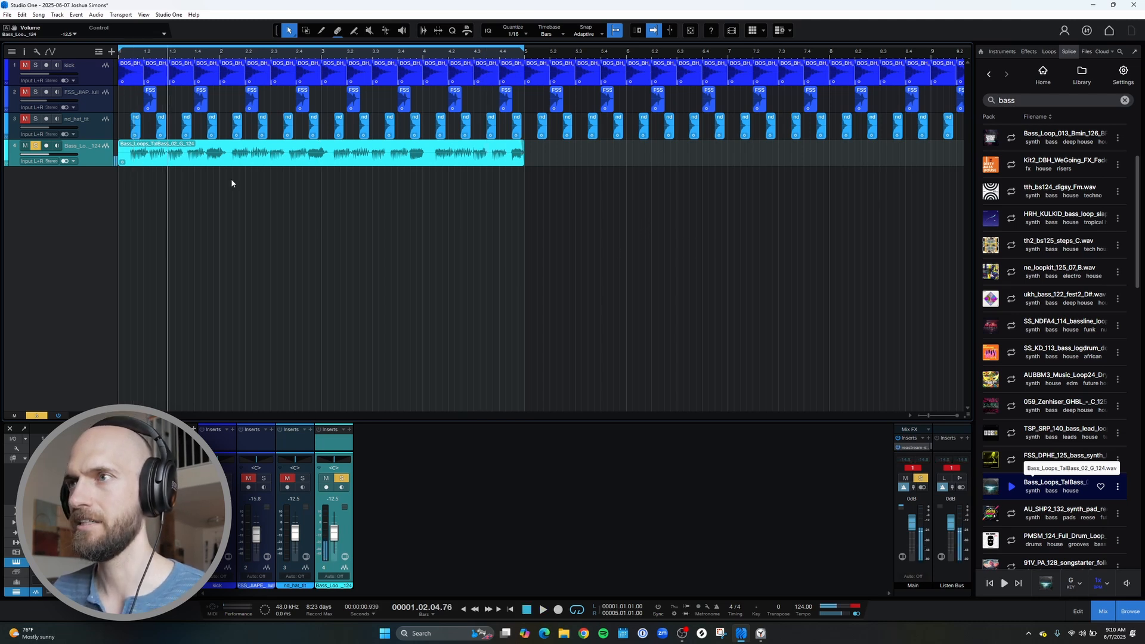
scroll(140, 53, "down", 3)
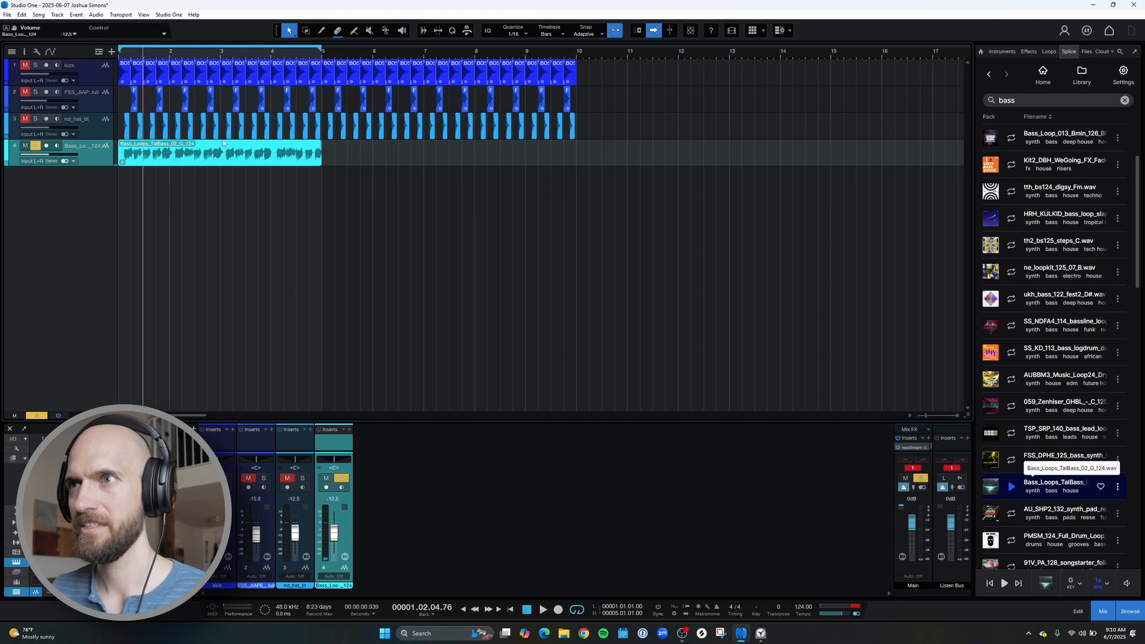
left_click(40, 414)
key("space")
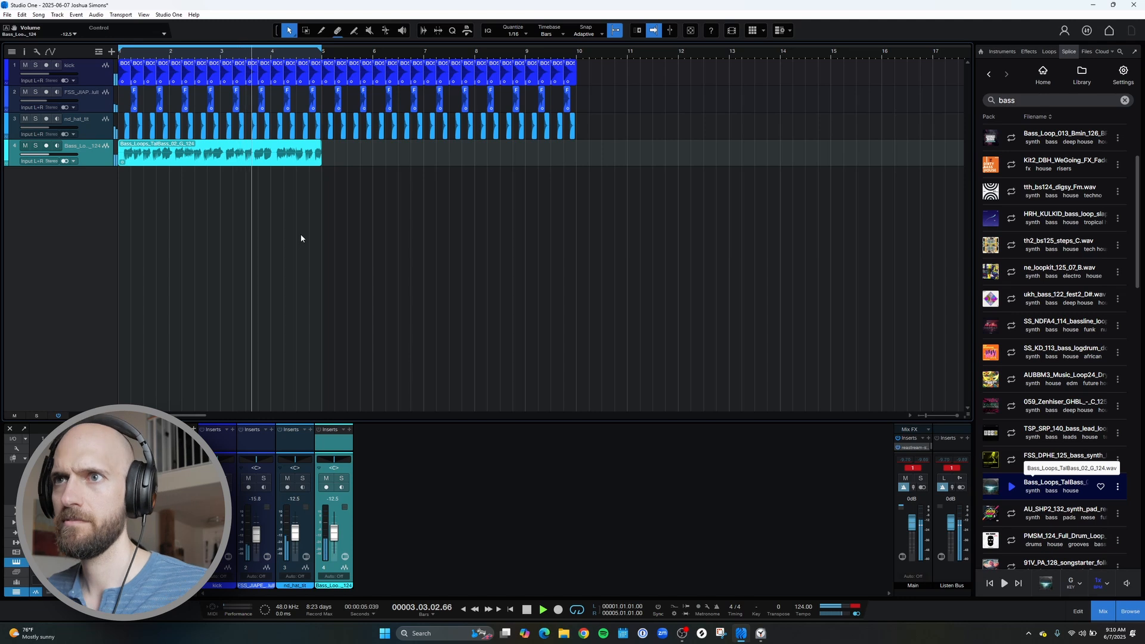
key("space")
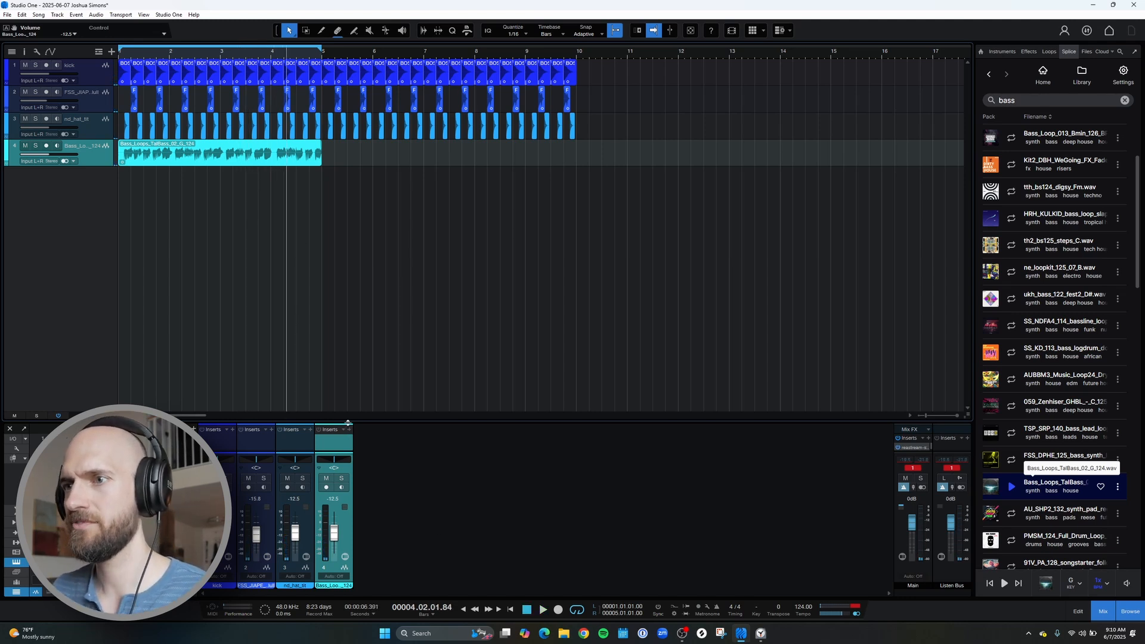
Enlarge the mixer to show the insert slots and add the Fat Channel plug-in to the bass track
left_click_drag(347, 419, 349, 383)
left_click(350, 390)
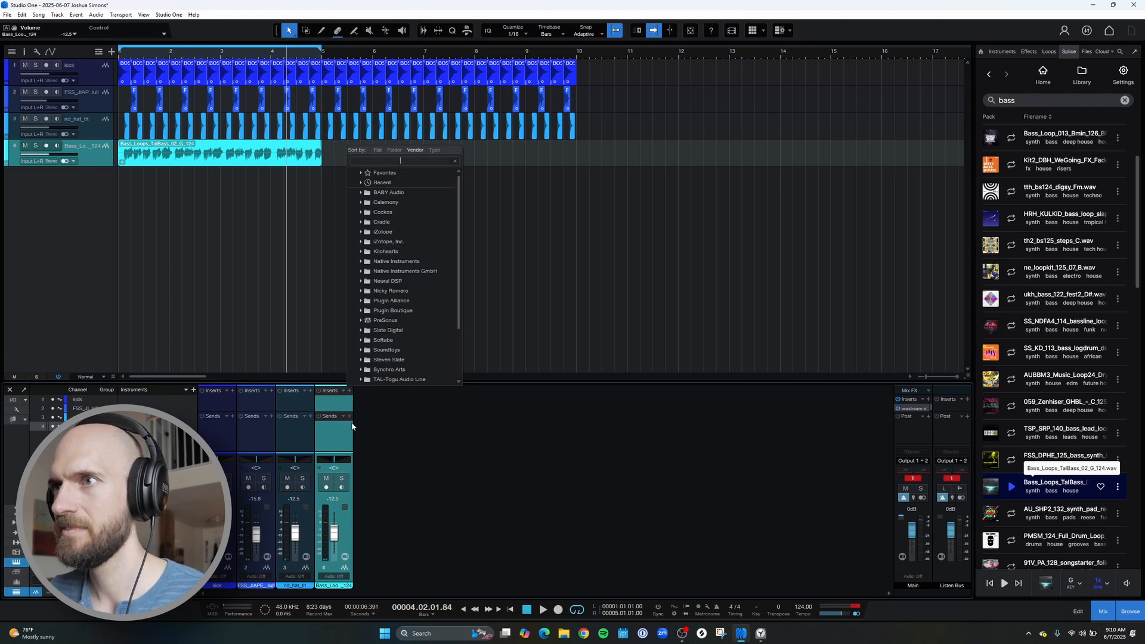
type("fat")
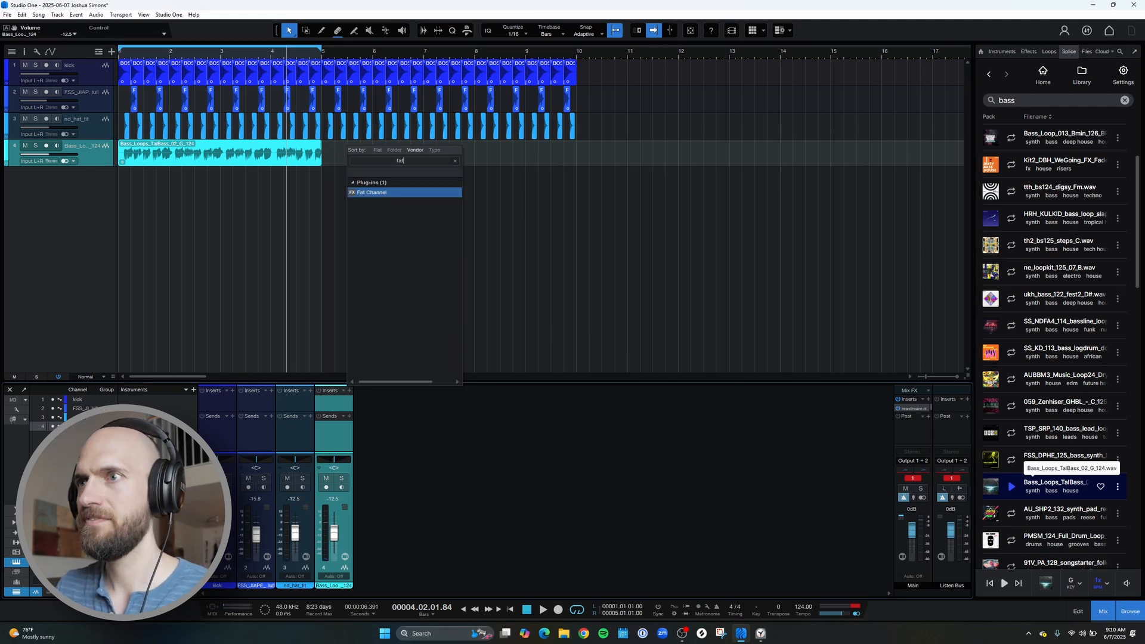
key("Return")
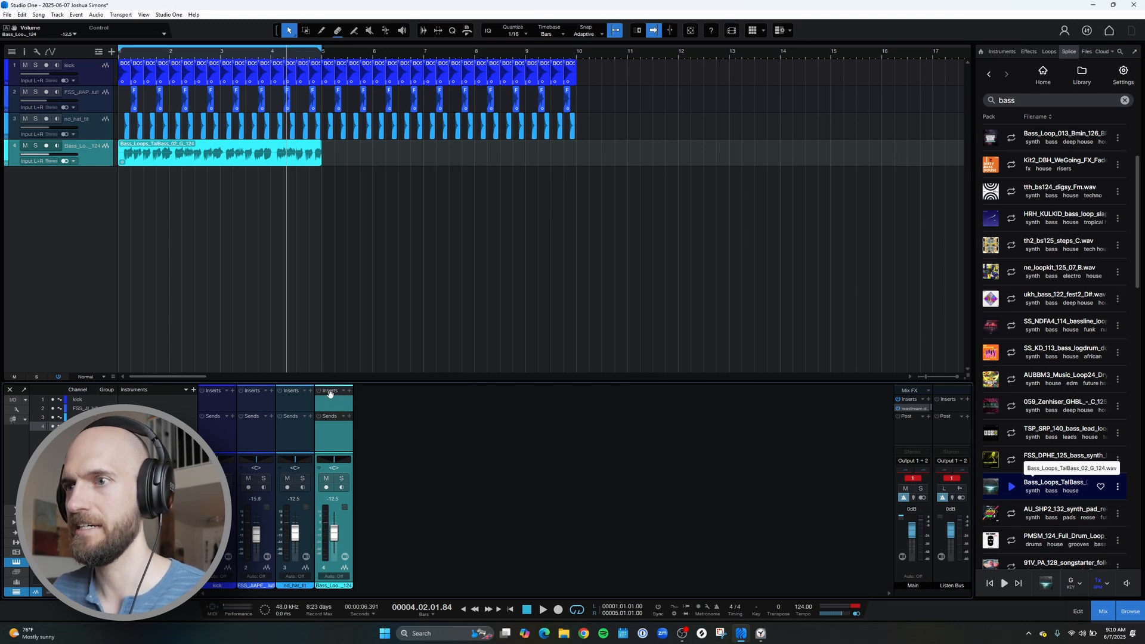
left_click(350, 391)
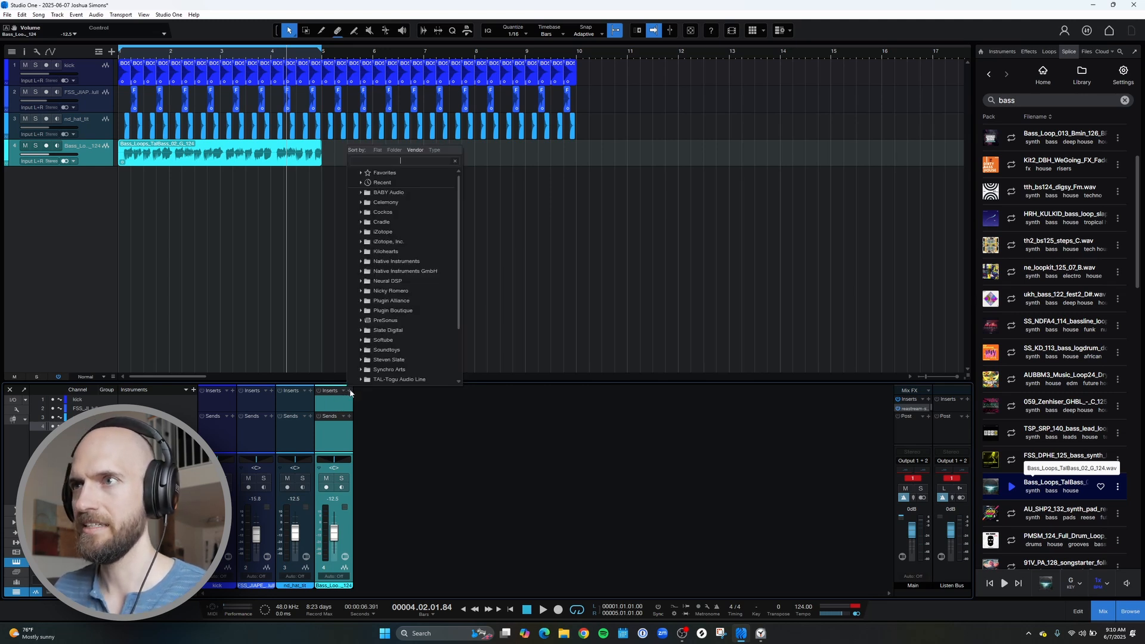
type("fat")
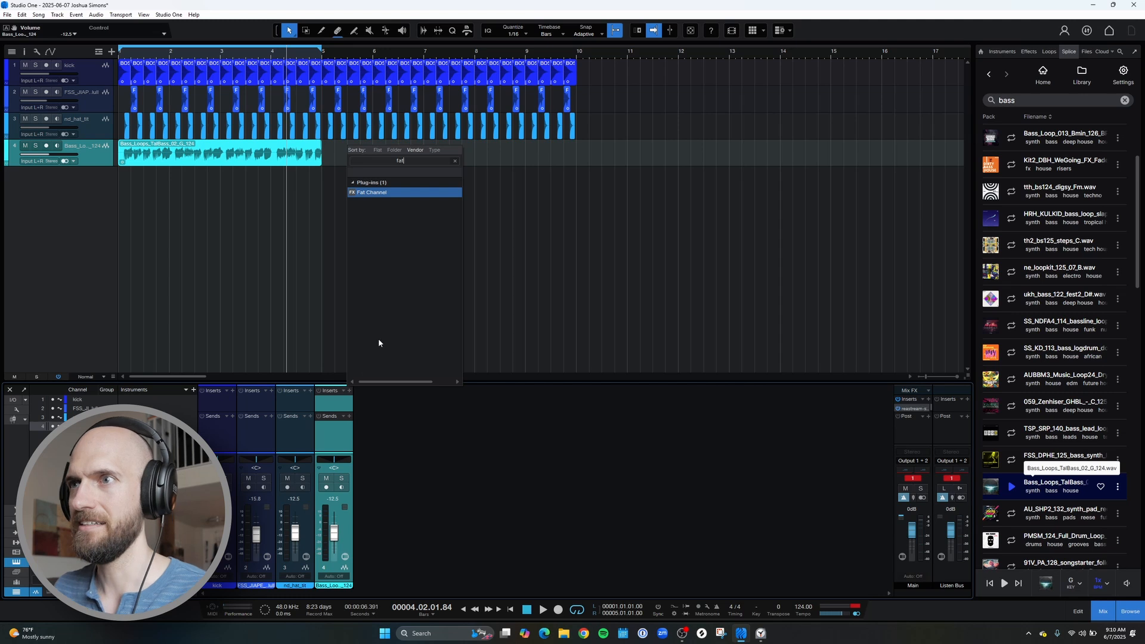
left_click(372, 193)
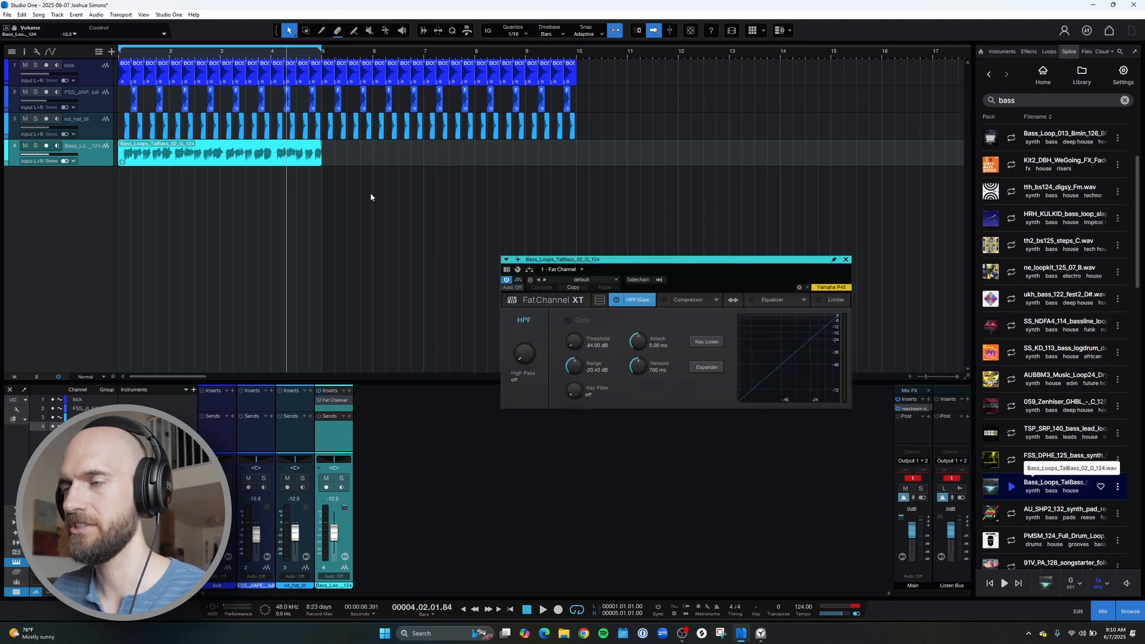
Turn on the Fat Channel's compressor and switch its model to Tube
left_click(690, 300)
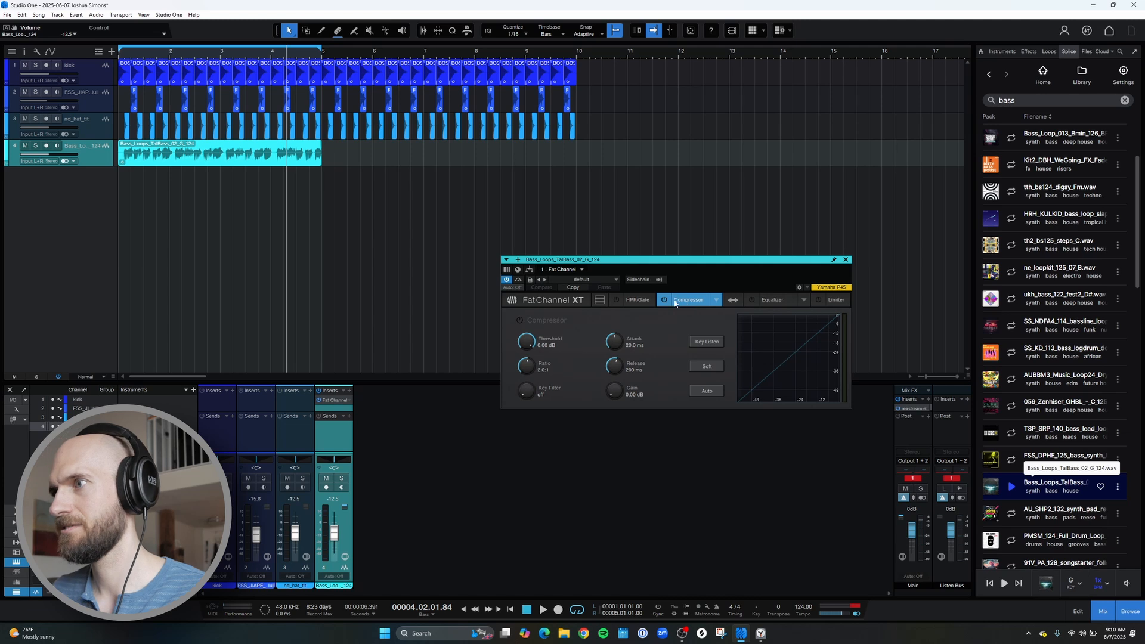
left_click(663, 301)
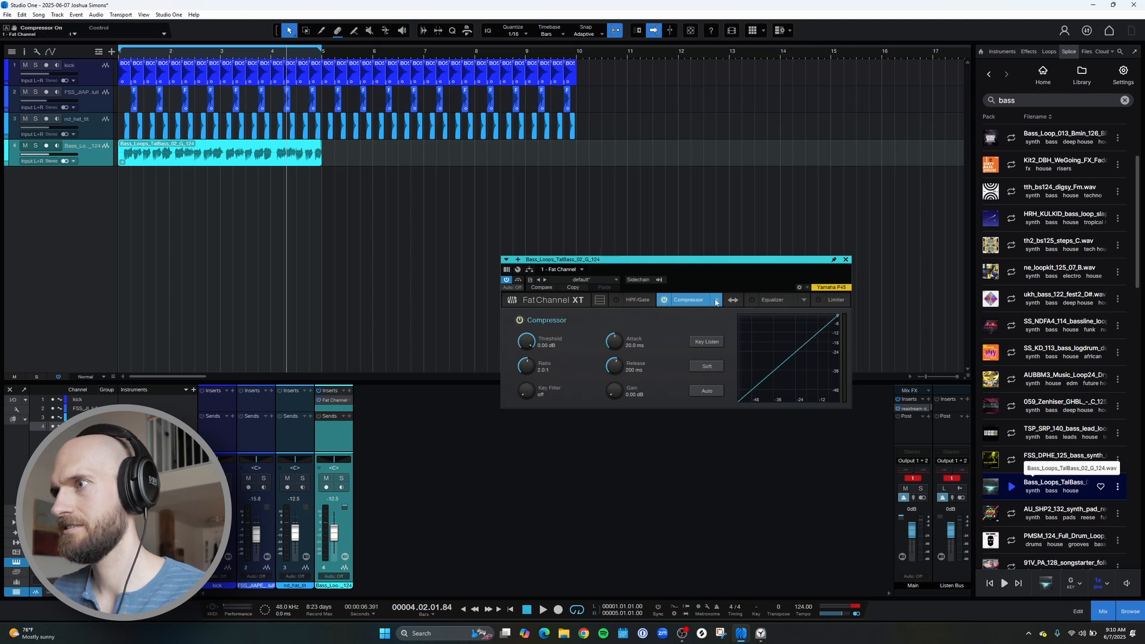
left_click(717, 301)
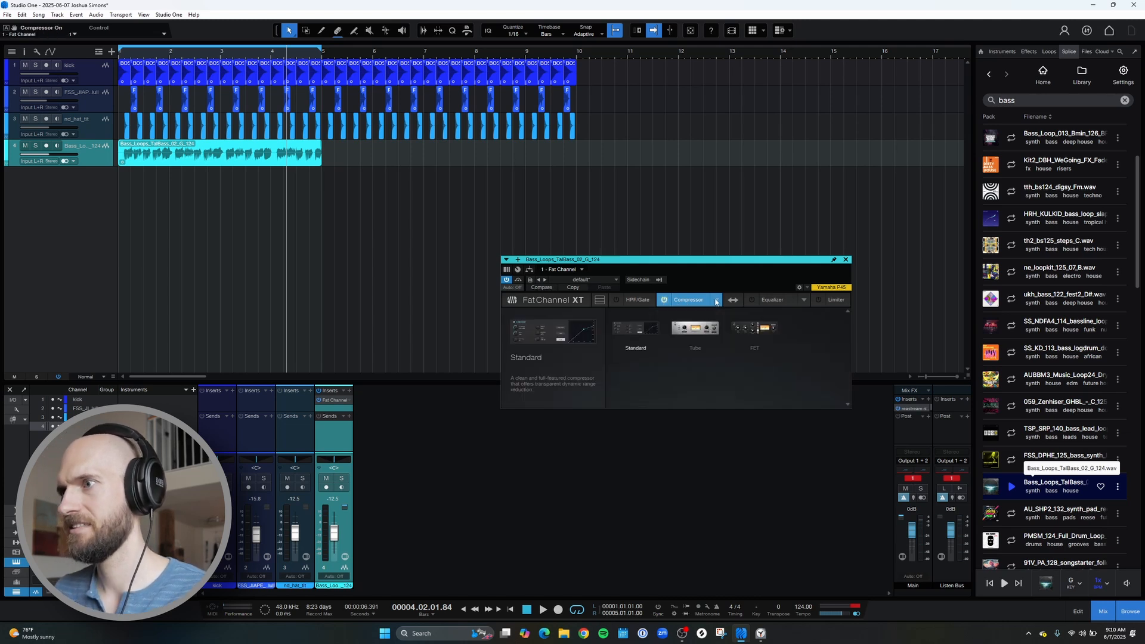
left_click(695, 328)
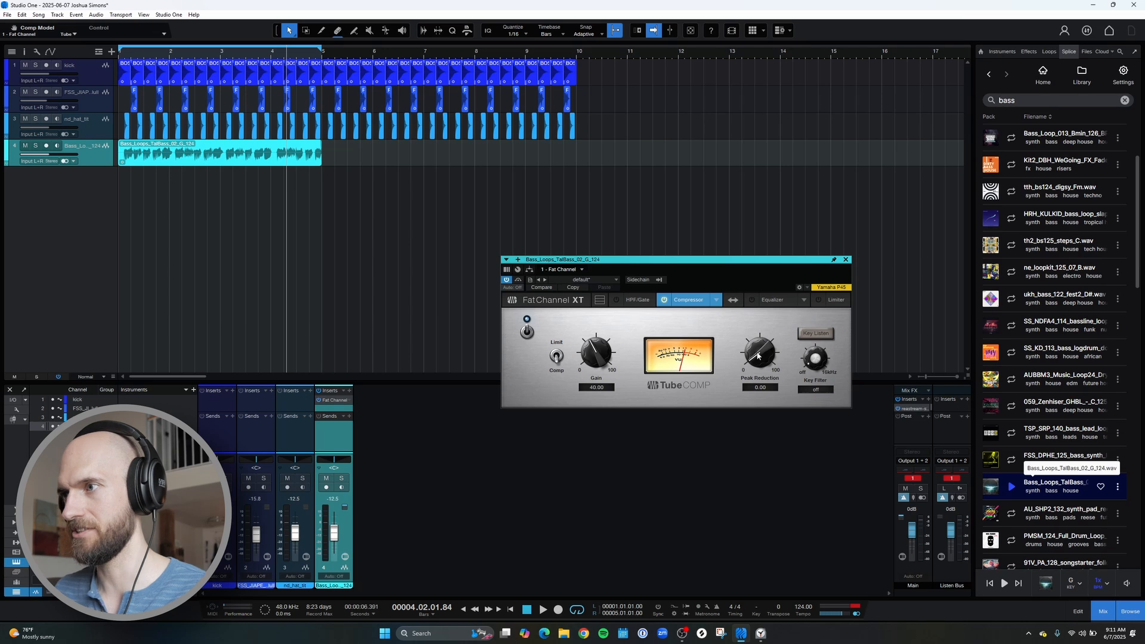
Set the bass compressor's peak reduction to 51.50 and its gain to 47.50 while listening to the mix
left_click_drag(758, 356, 766, 313)
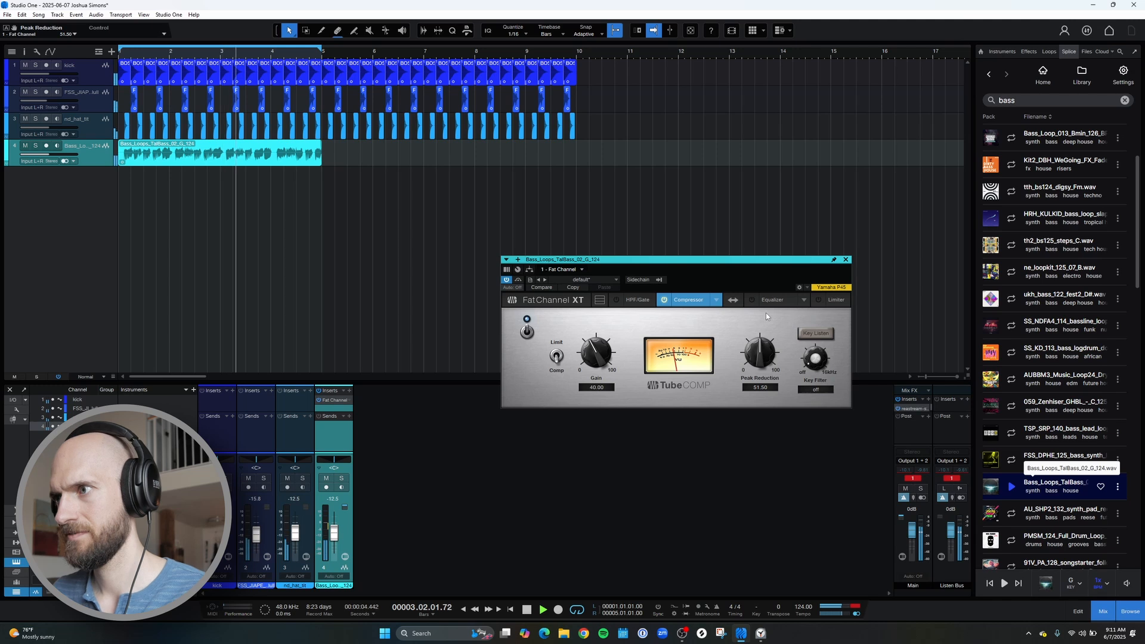
key("space")
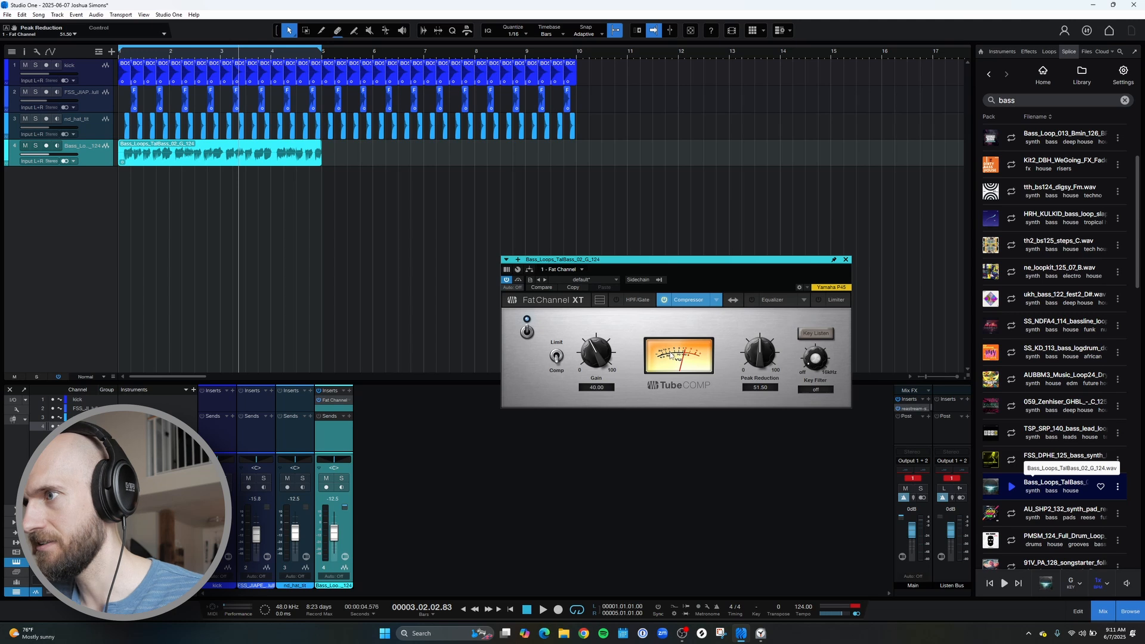
left_click_drag(599, 356, 601, 352)
key("space")
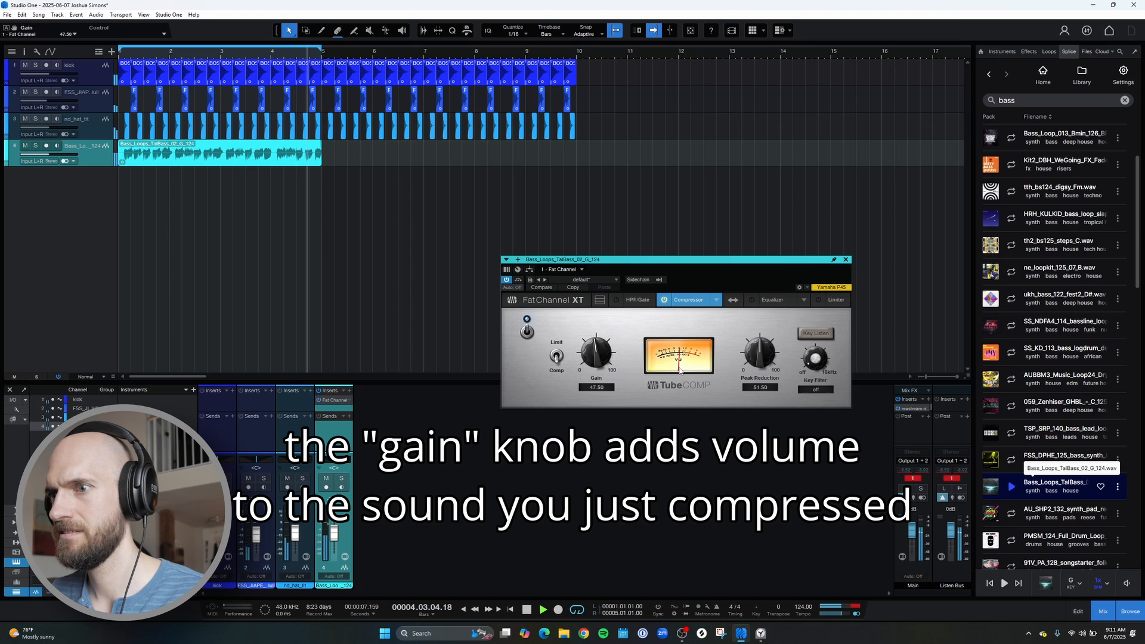
Close the Fat Channel window and reset the output clip indicators while playing past bar 5 with looping off
left_click(845, 259)
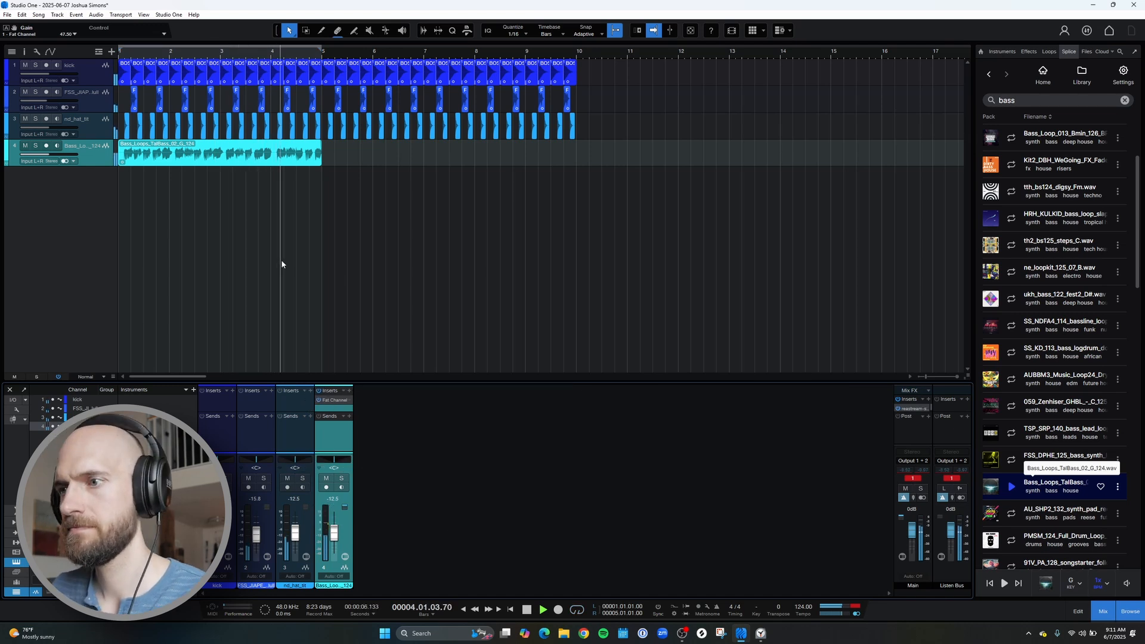
left_click(918, 478)
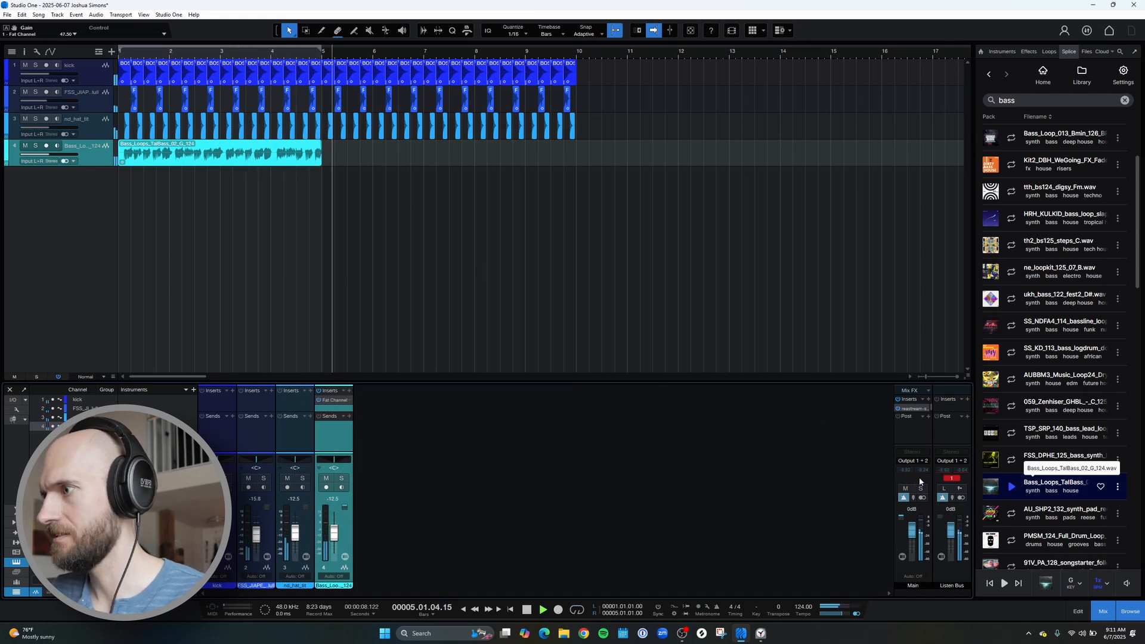
key("space")
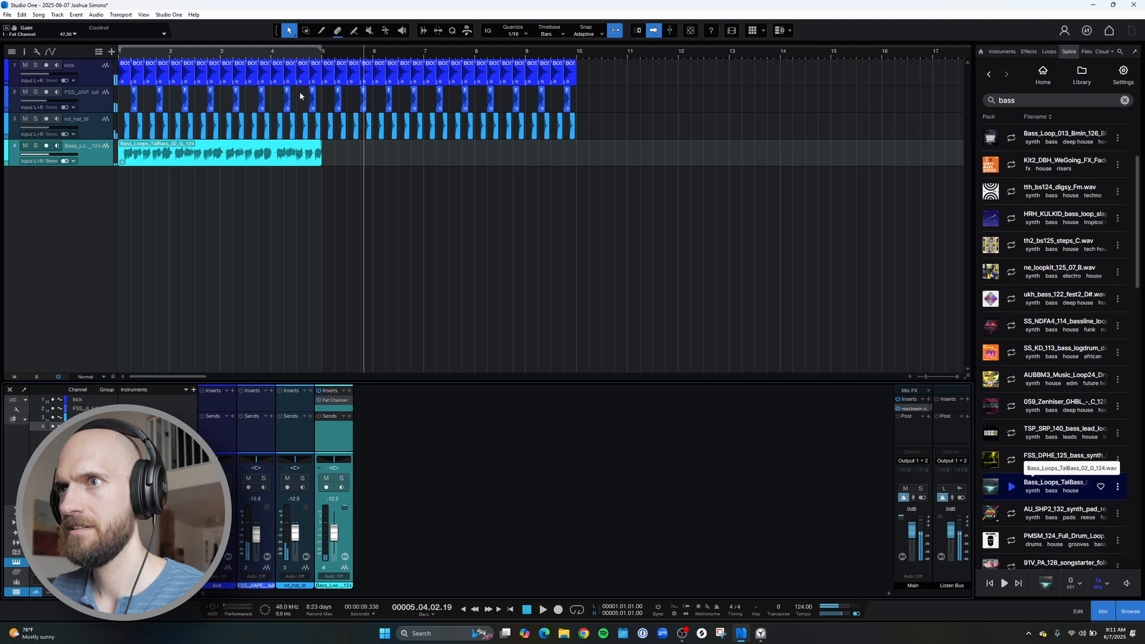
Duplicate the bass clip to fill bars 5 to 9 and delete the kick, clap and hat hits after bar 9
left_click(277, 164)
key("d")
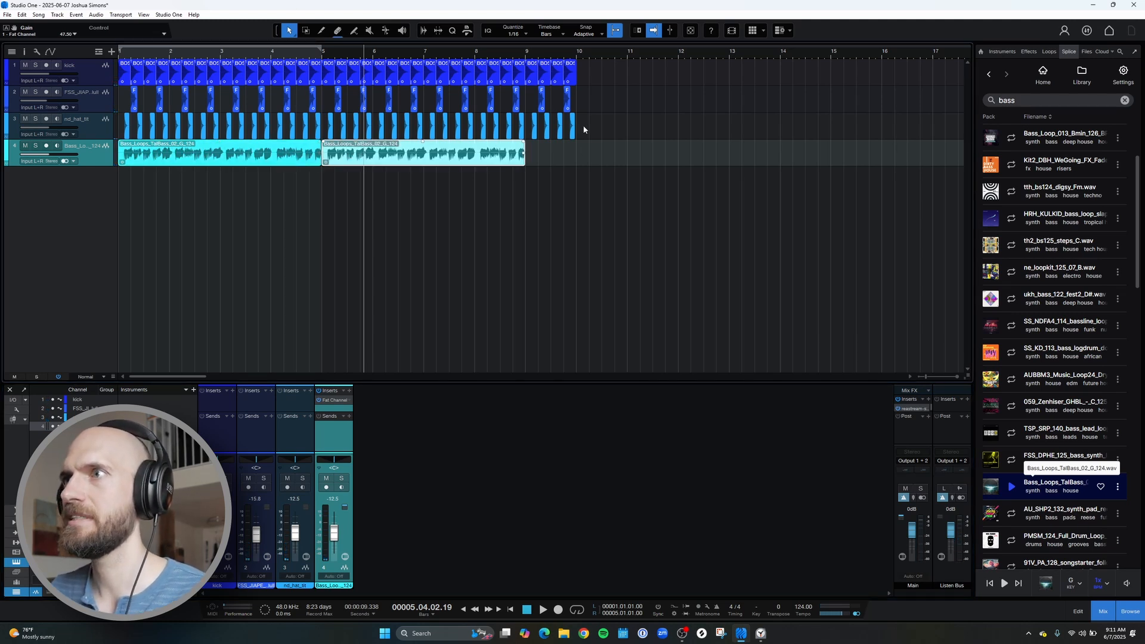
left_click_drag(584, 129, 534, 71)
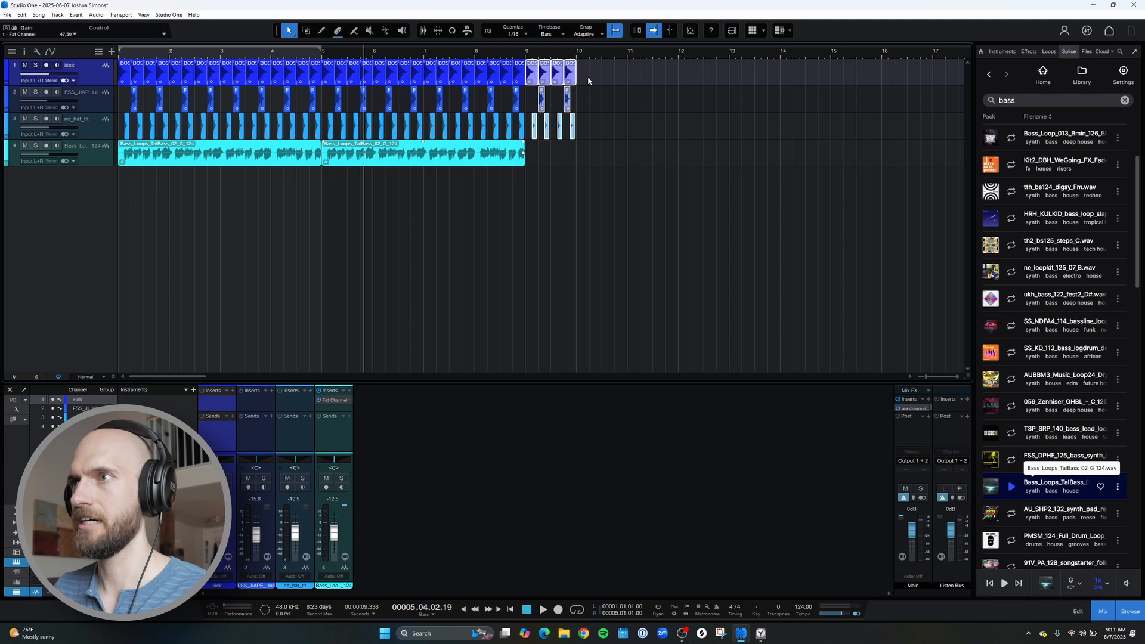
left_click_drag(628, 148, 530, 69)
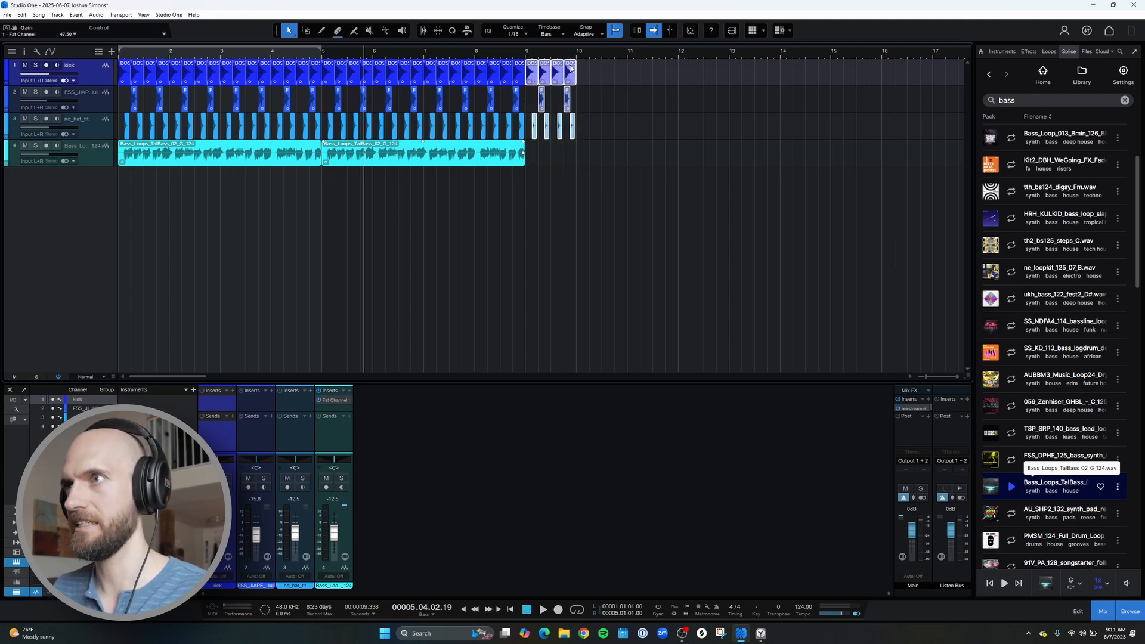
key("Delete")
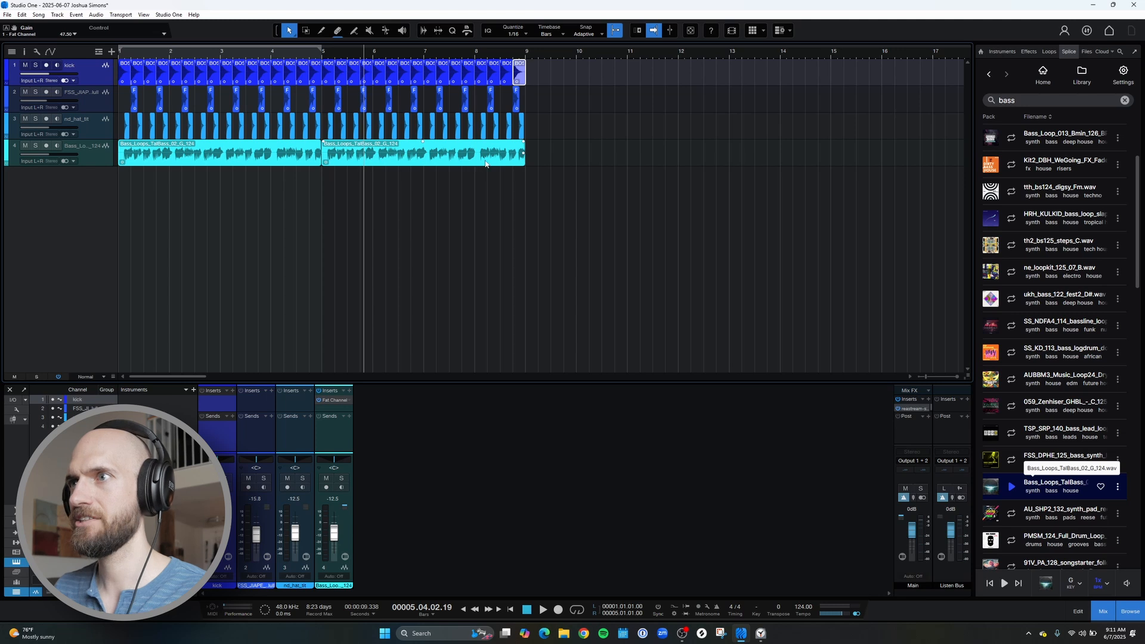
Replace the duplicate bass clip by extending the original one to bar 9, and listen to the result
left_click(465, 161)
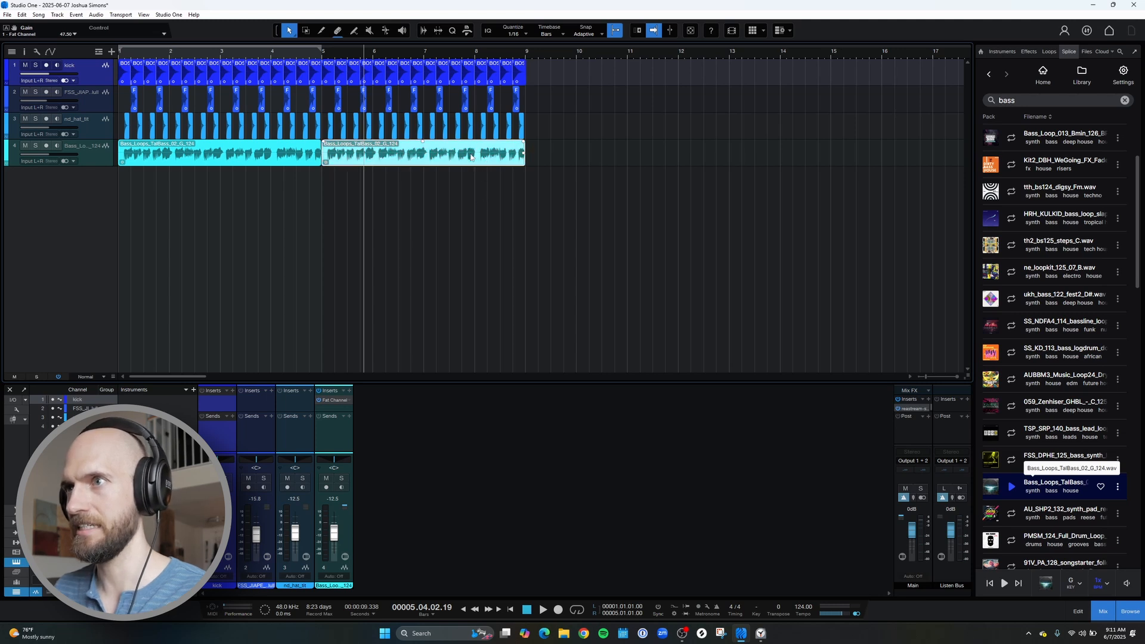
key("Delete")
left_click_drag(327, 153, 543, 154)
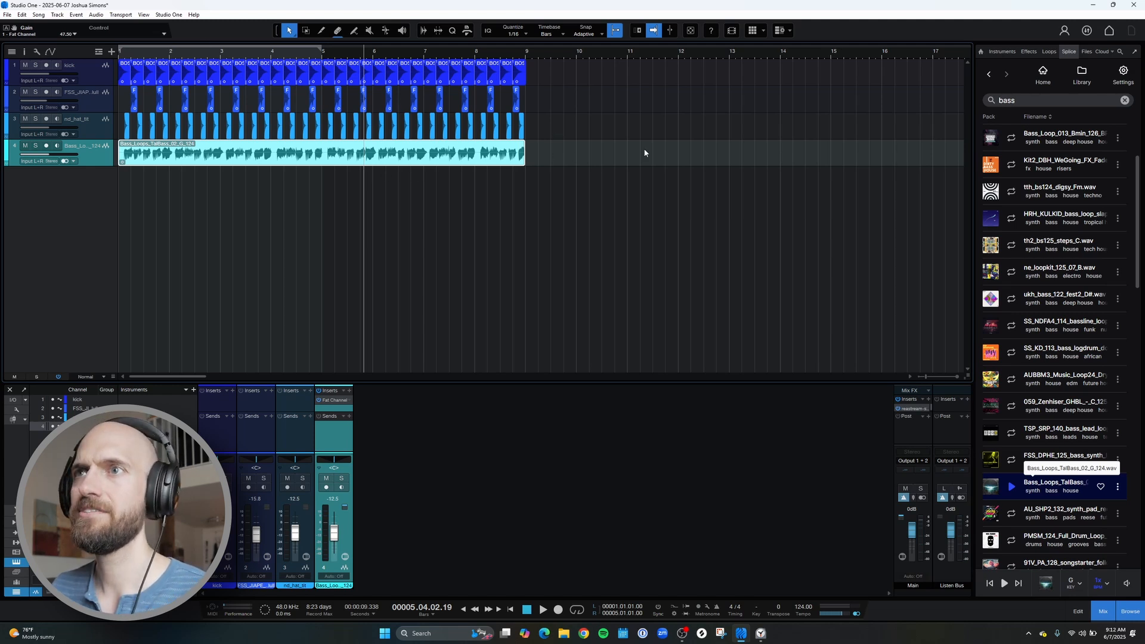
key("space")
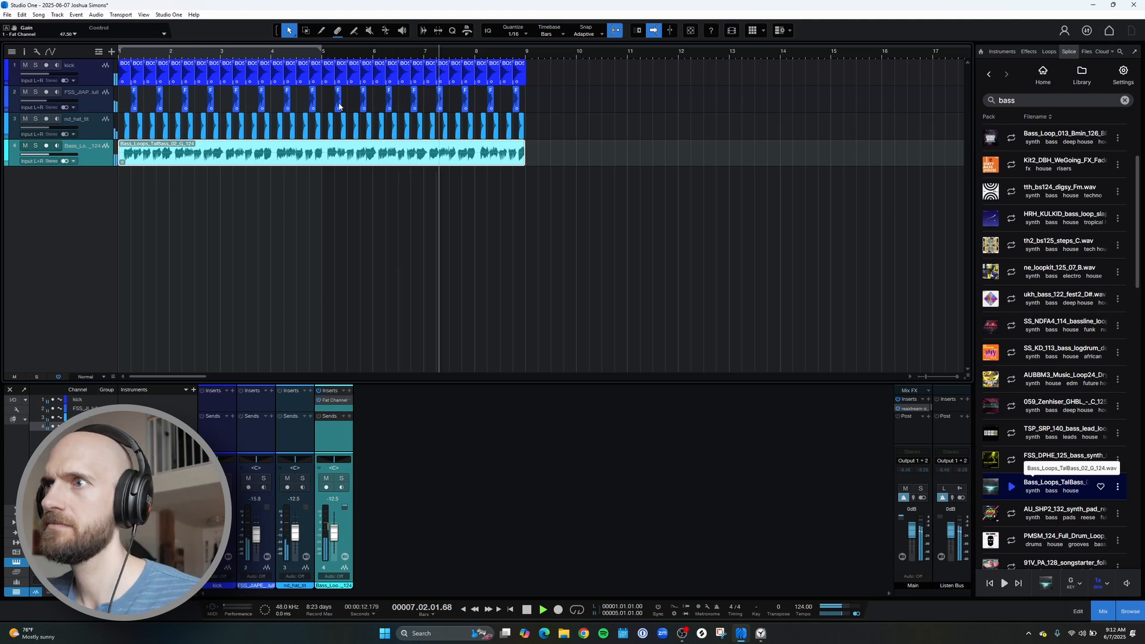
key("space")
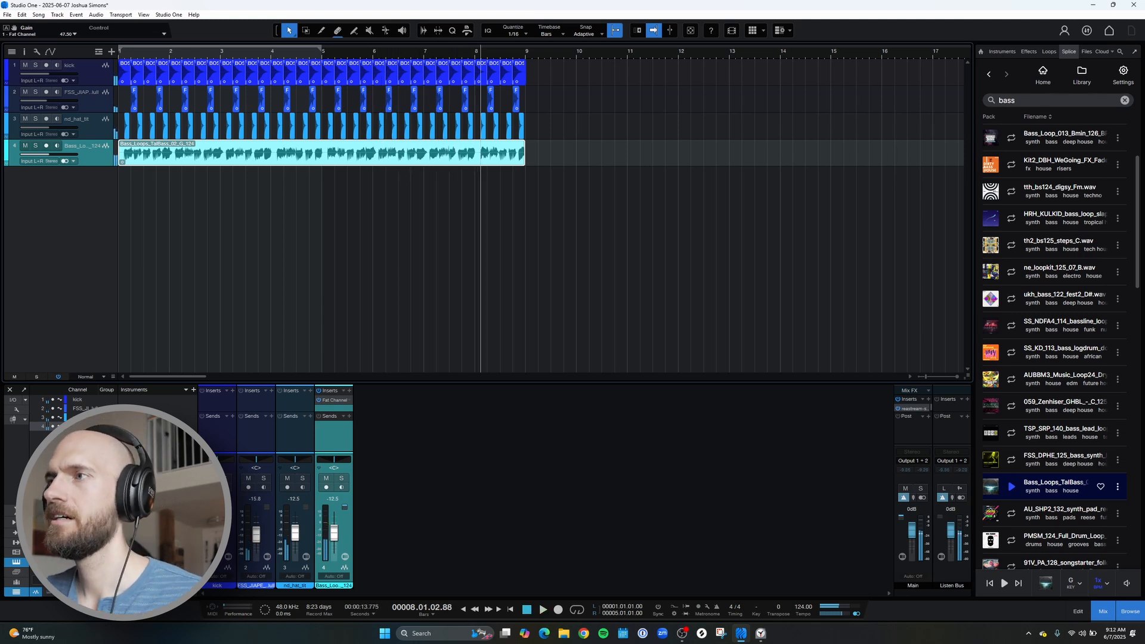
Search Splice for "shaker" without the previous filters and sort the results in Random order
left_click(1123, 101)
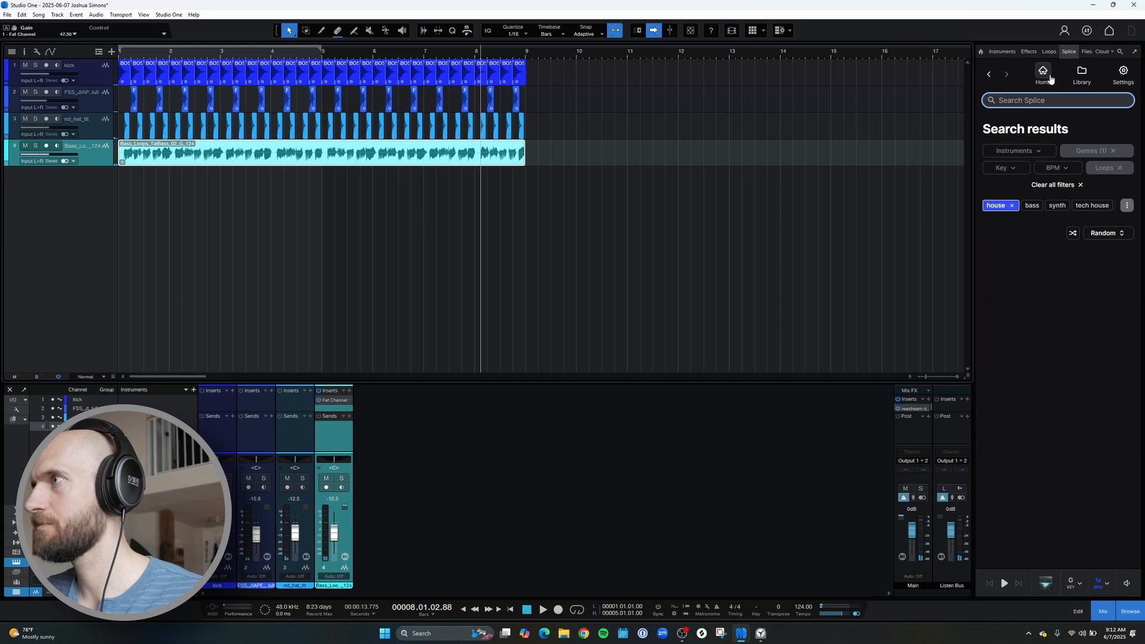
type("hatshaker")
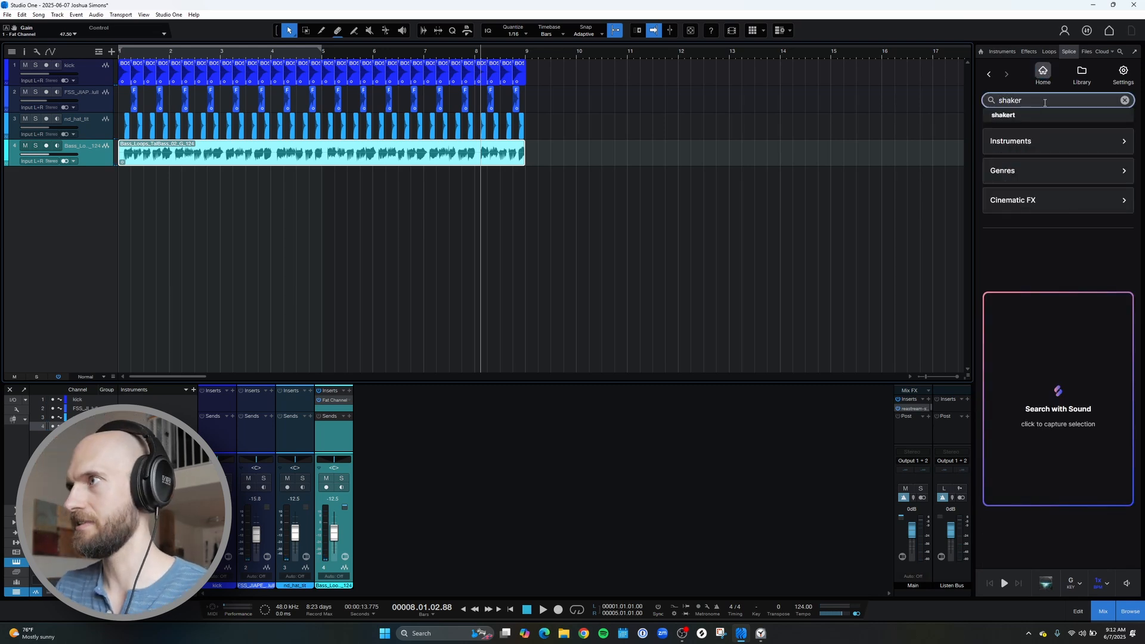
key("Return")
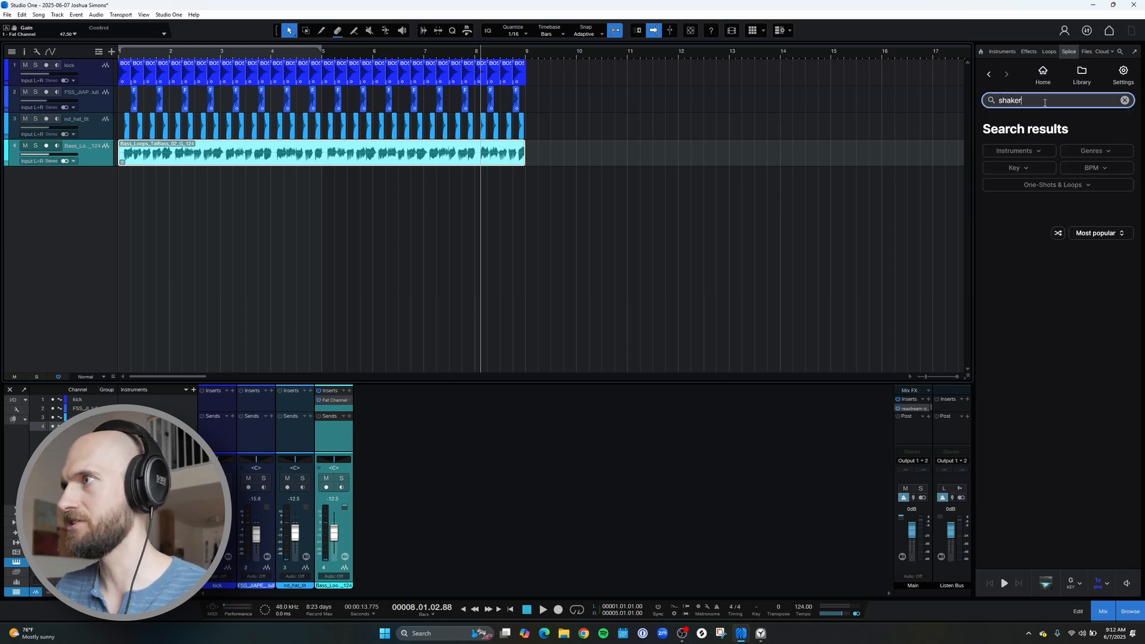
left_click(1091, 233)
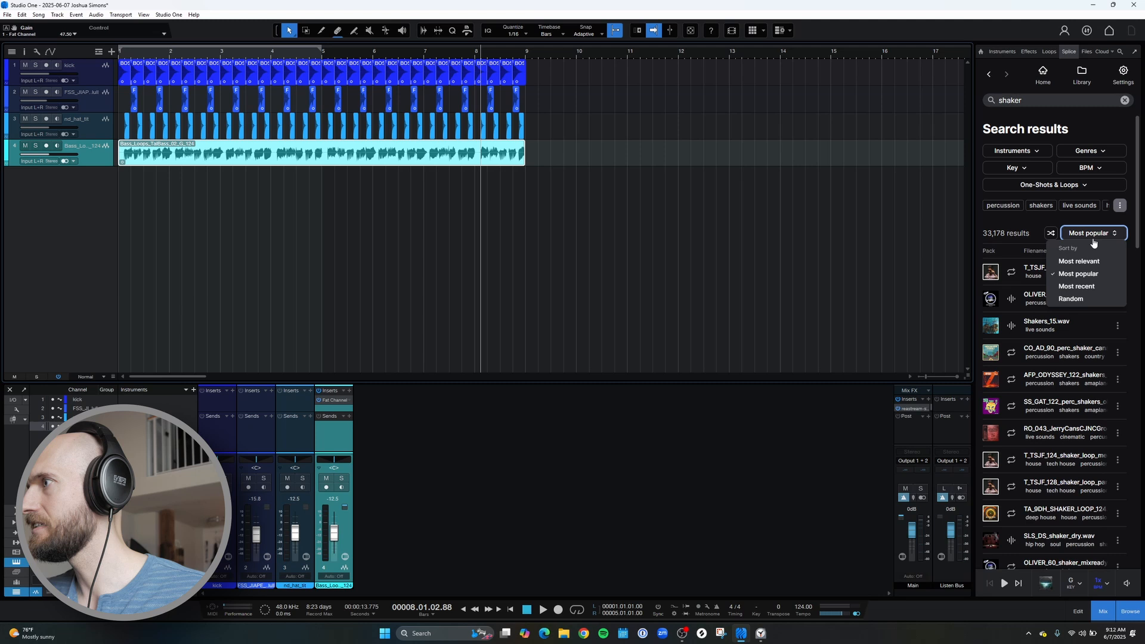
left_click(1074, 295)
Preview the first shaker samples in the results and filter the search to loops only
left_click(1013, 273)
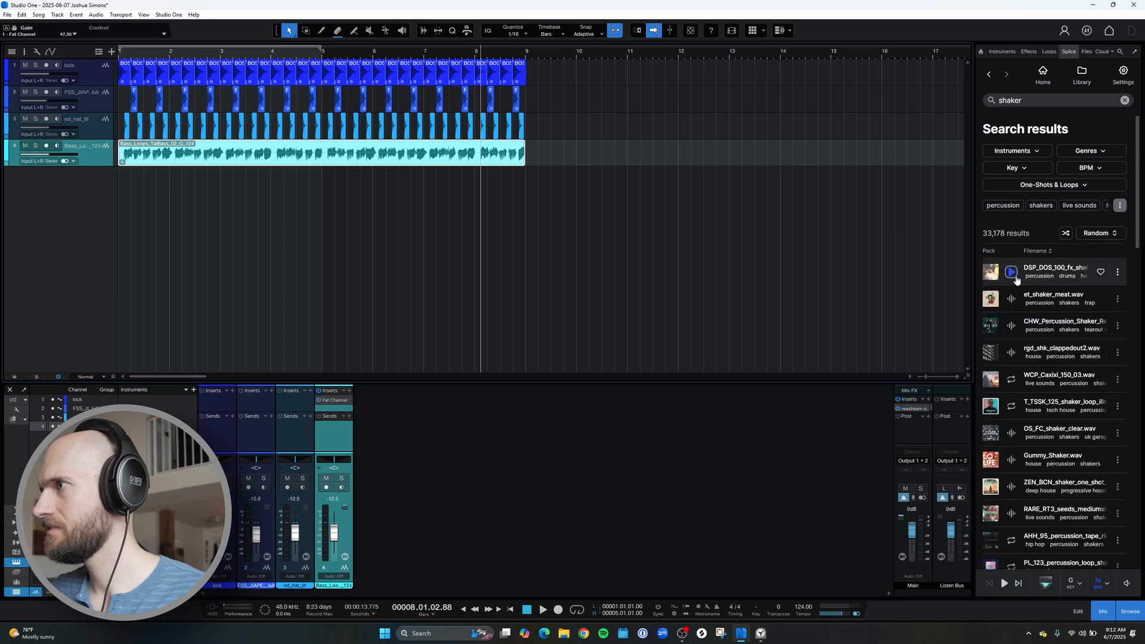
left_click(1011, 299)
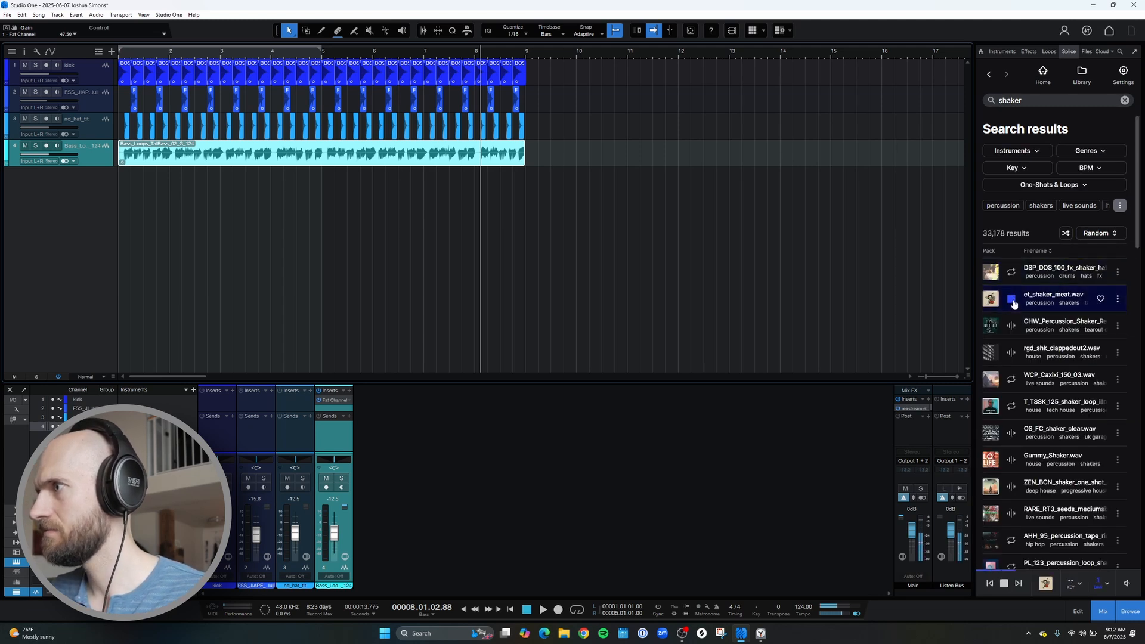
left_click(1053, 185)
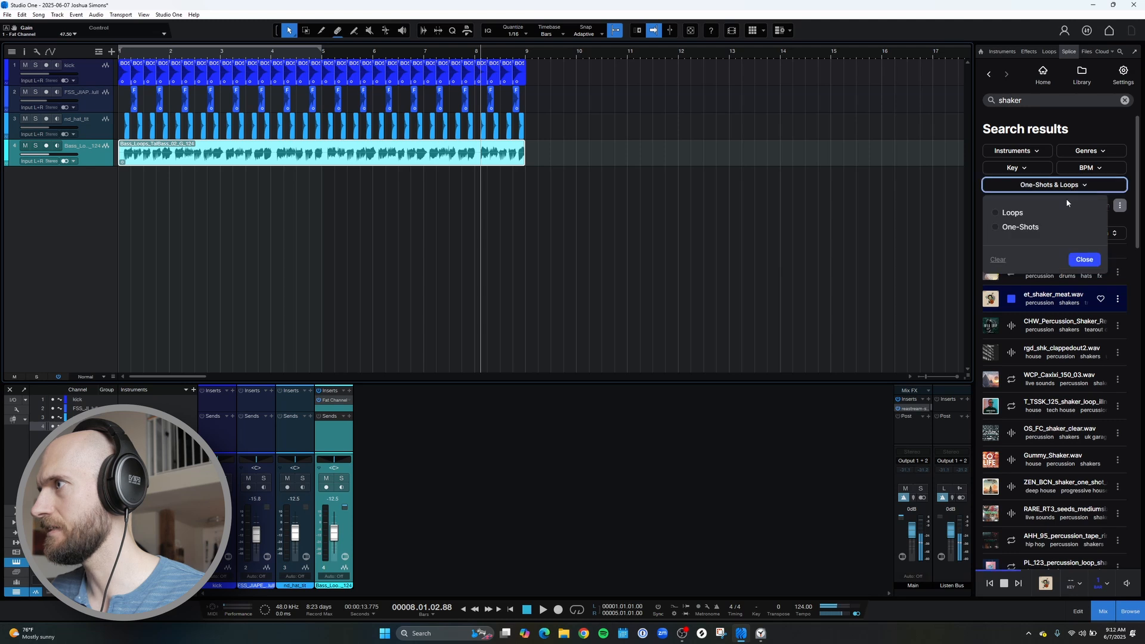
left_click(1013, 213)
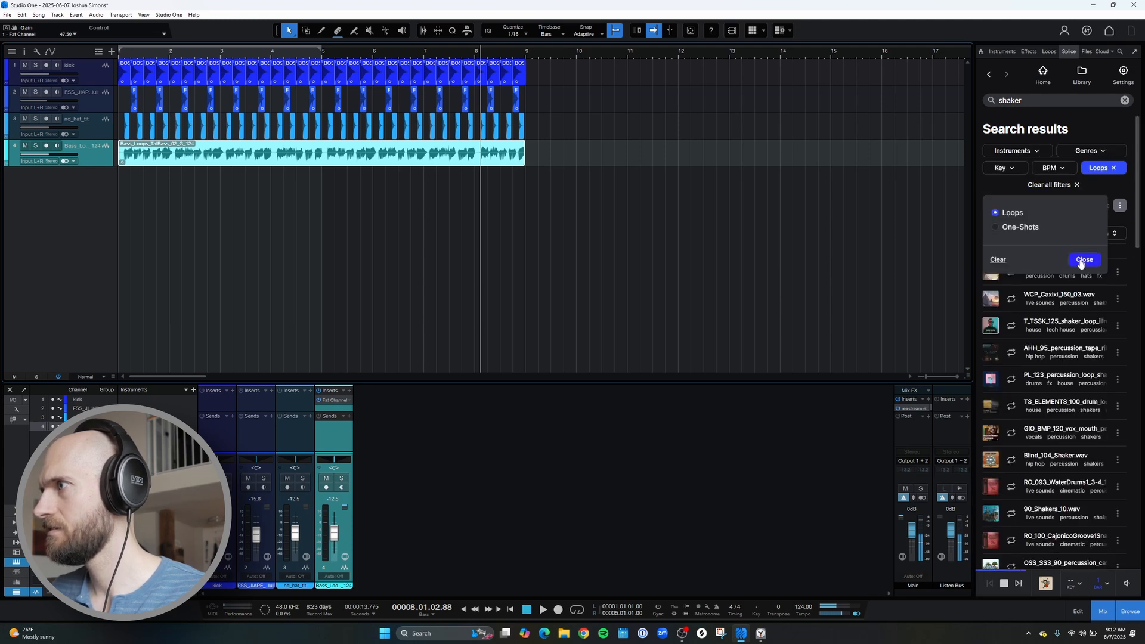
left_click(1076, 259)
Audition the shaker loops and place T_TSSK_125_shaker_loop_illness.wav on a new track starting at bar 1
left_click(1014, 299)
key("Down")
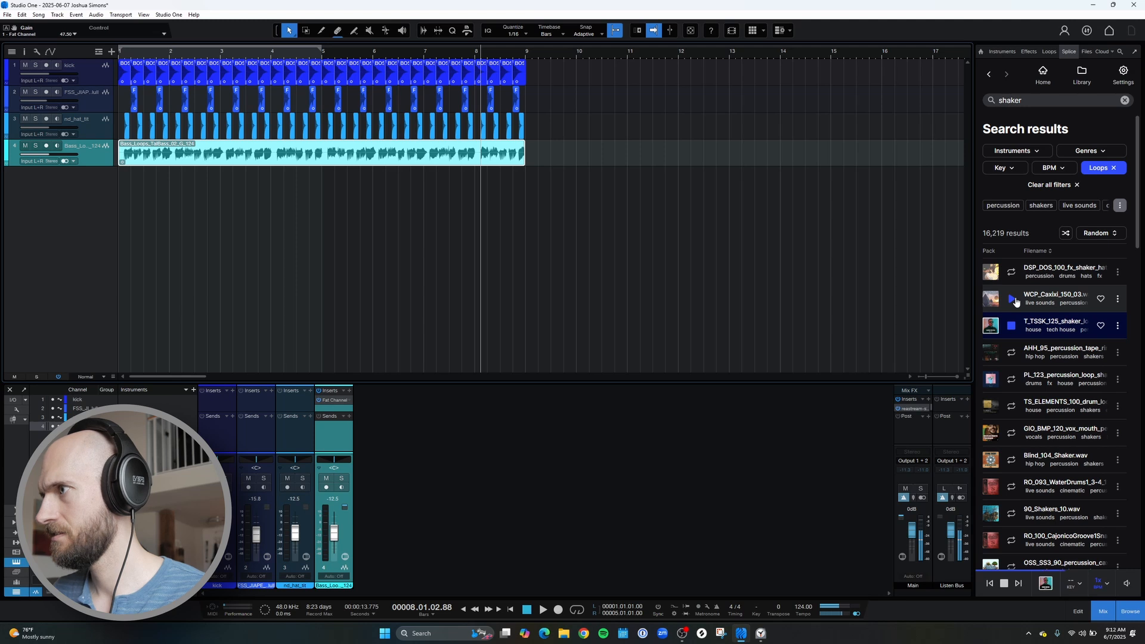
left_click_drag(1044, 322, 117, 227)
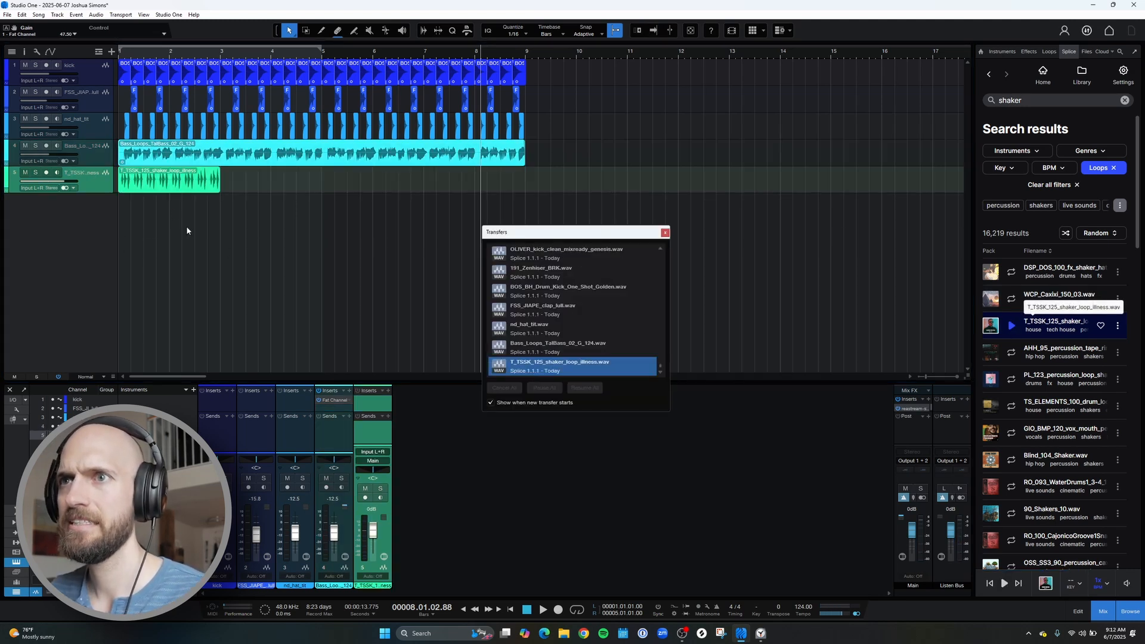
Lower the shaker channel to -12.5 dB and duplicate its clip three times to fill the track up to bar 9
left_click_drag(373, 525, 374, 530)
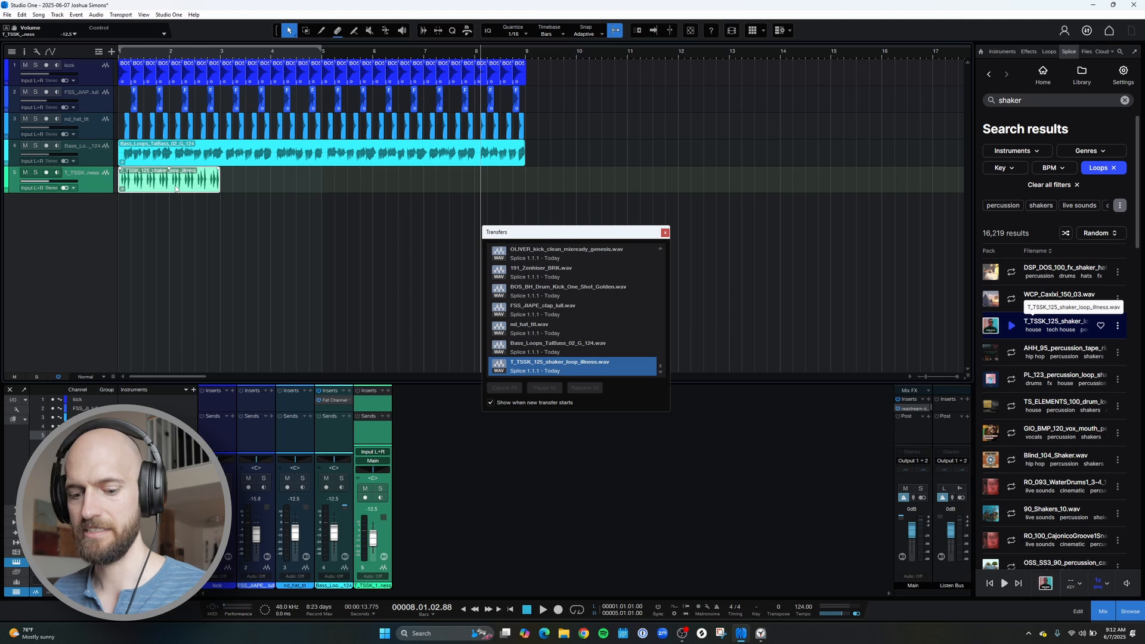
key("d")
key("d")
key("d")
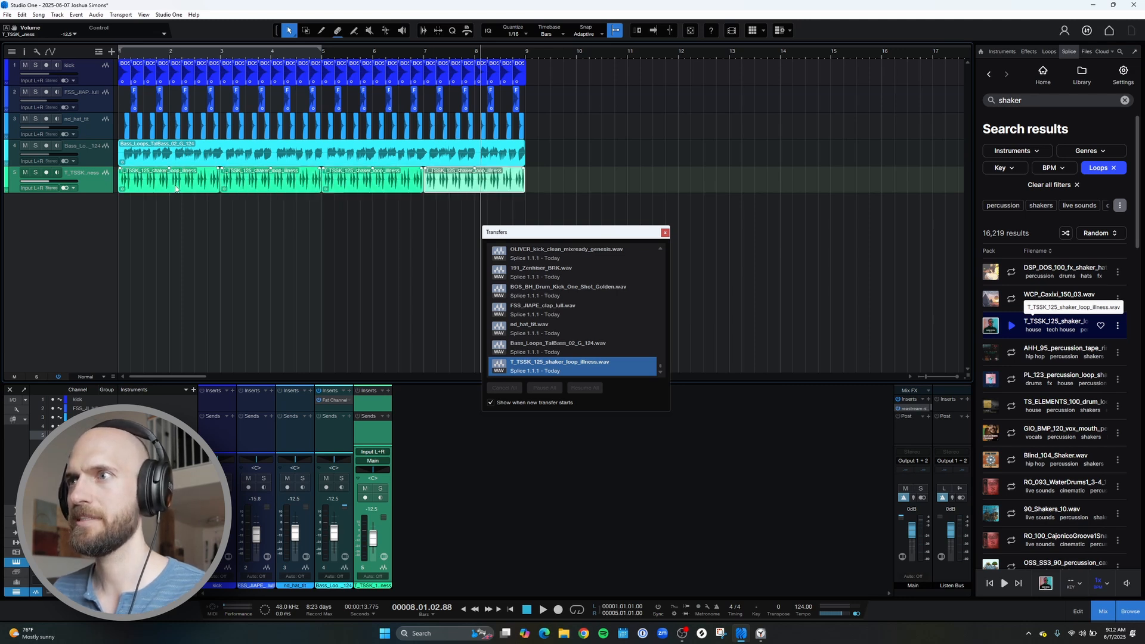
Play the arrangement from the start and lower the shaker channel volume to -24.2 dB
key("comma")
key("space")
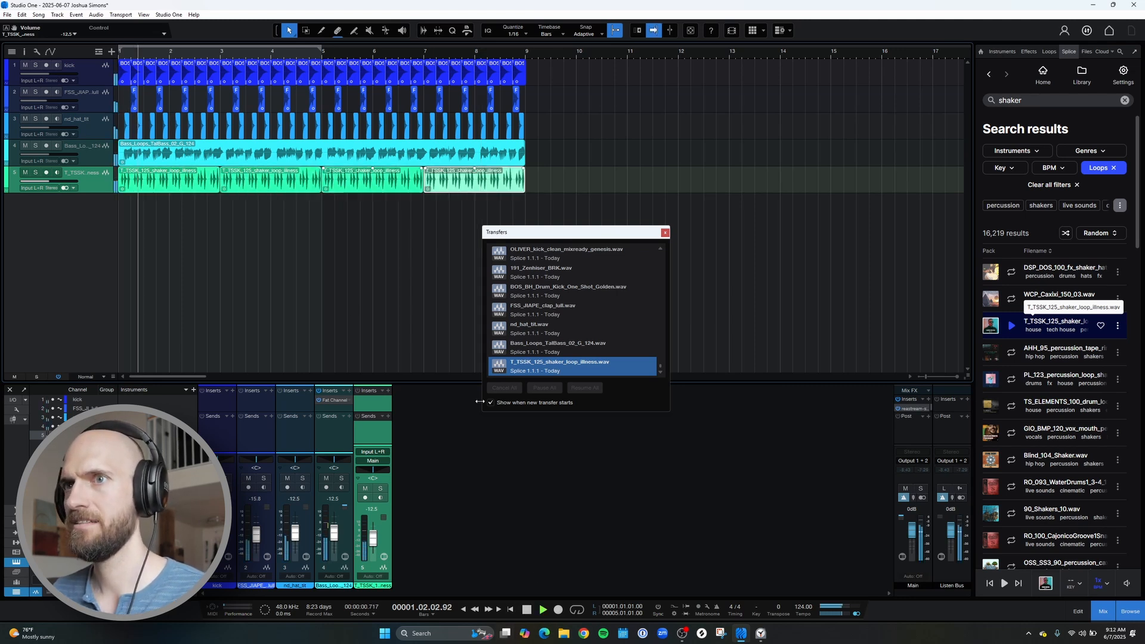
left_click_drag(372, 537, 375, 544)
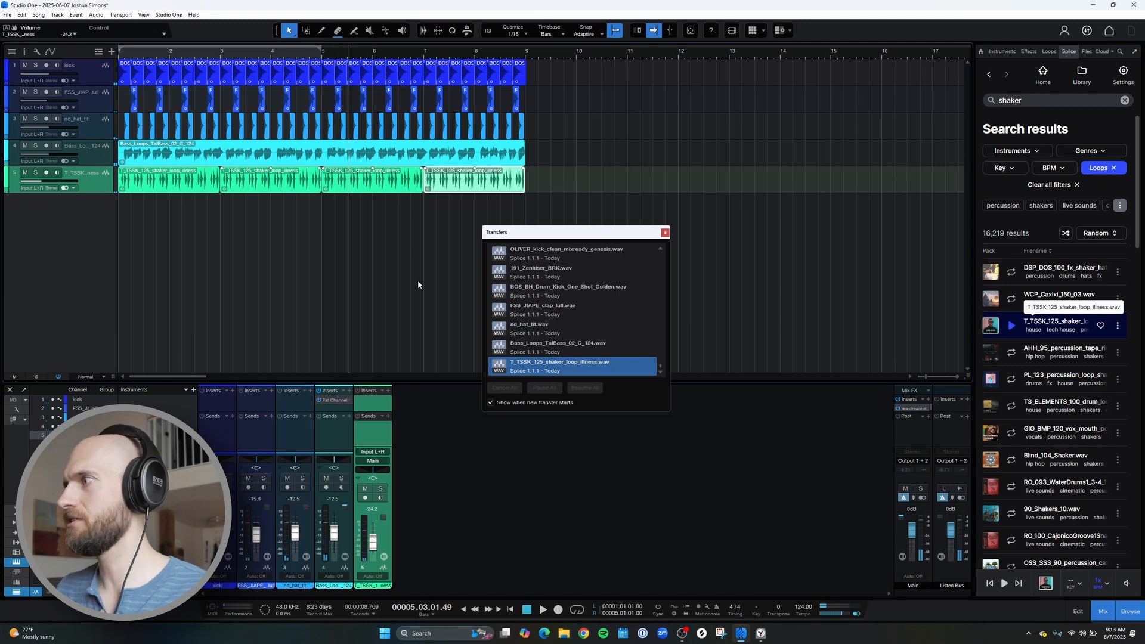
Insert Pro EQ on the shaker channel and close the Transfers window
left_click(388, 395)
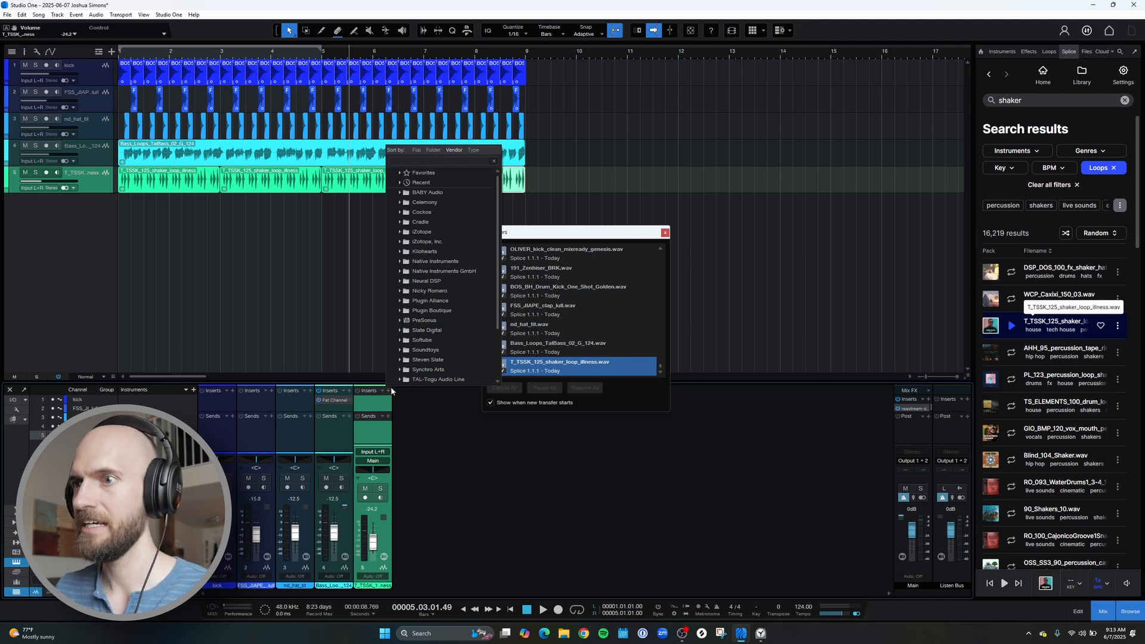
left_click(391, 391)
left_click(387, 392)
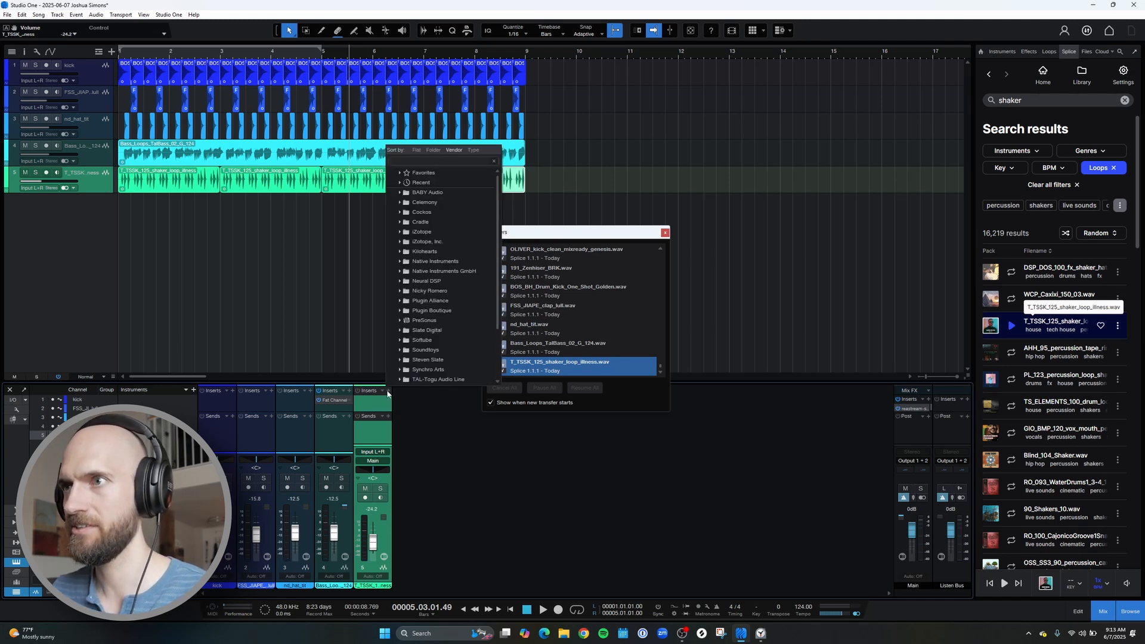
type("eq")
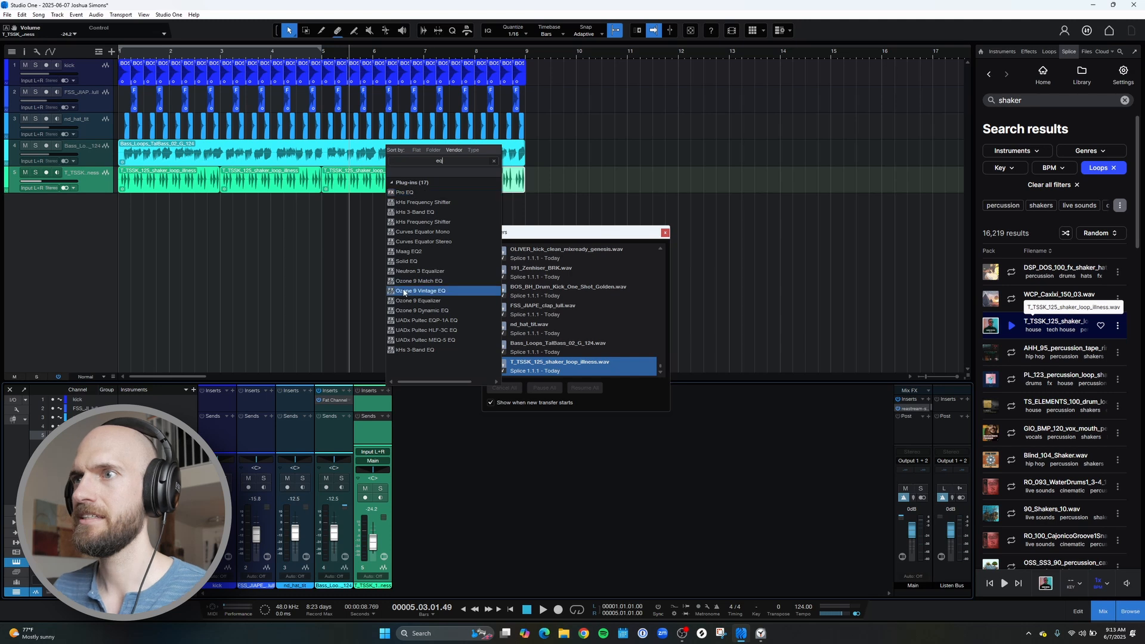
left_click(419, 192)
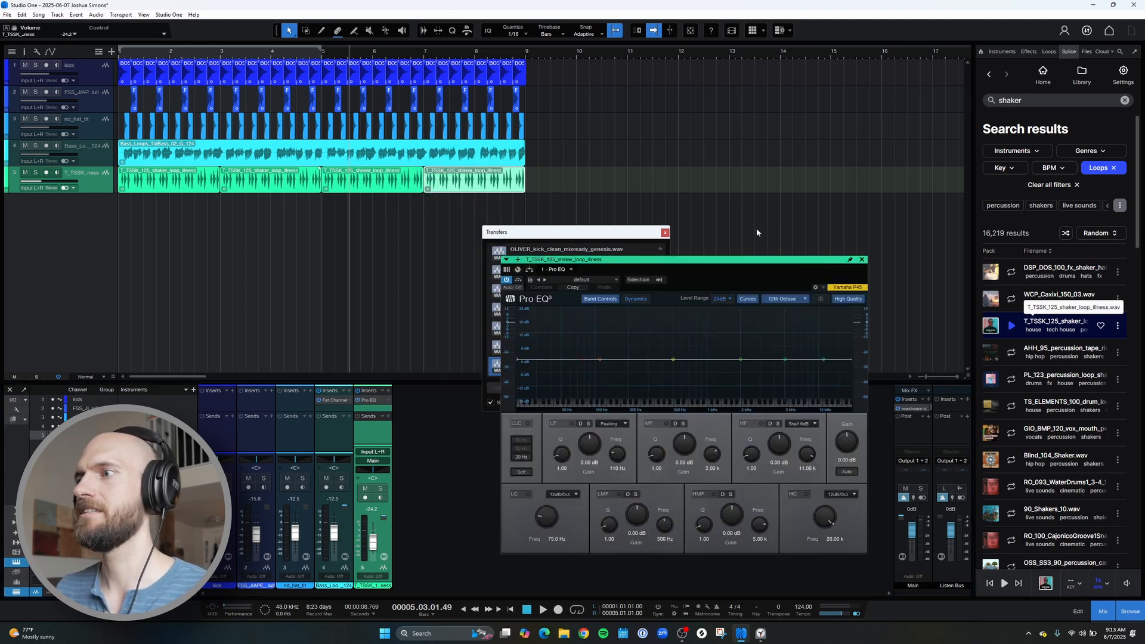
left_click(666, 232)
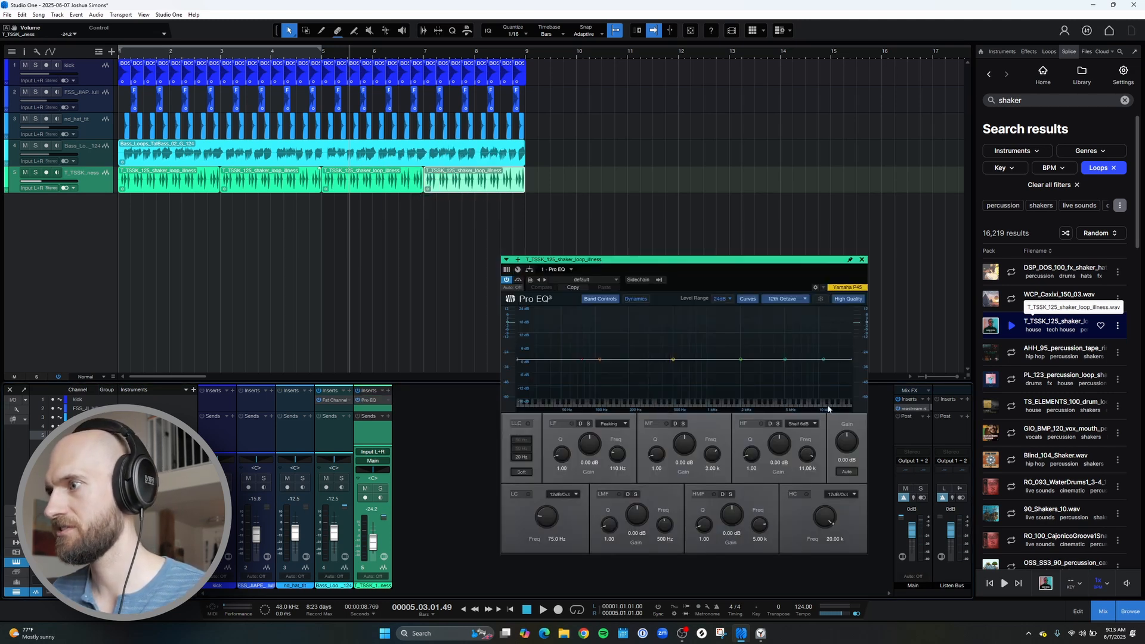
Enable the Pro EQ high cut and set it to 5.02 kHz, with the shaker soloed and looped for listening
left_click(797, 493)
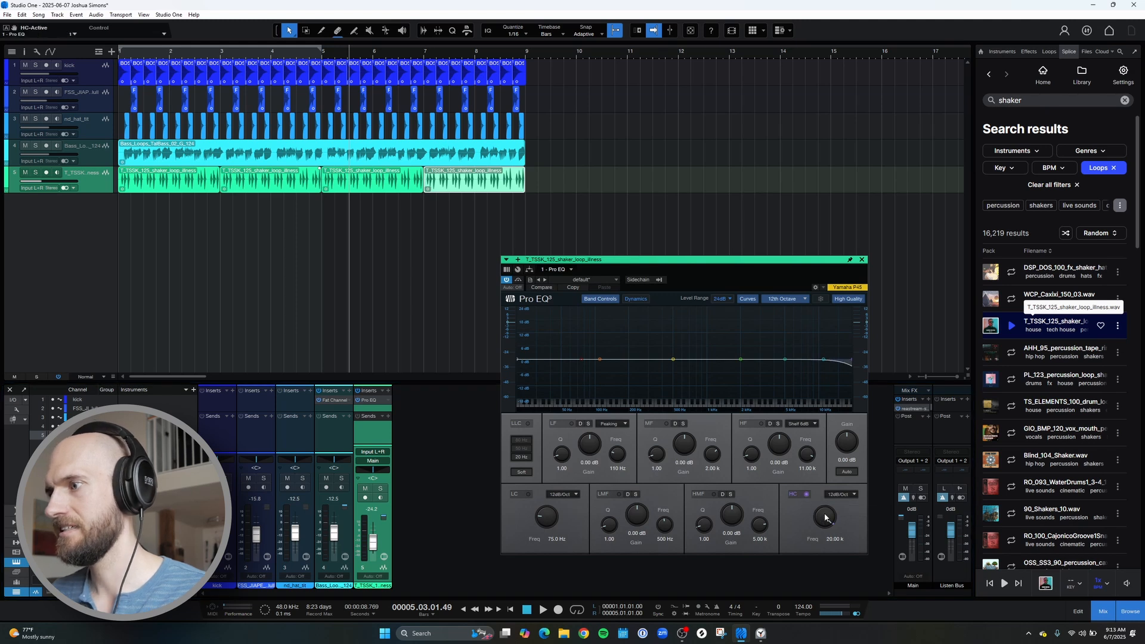
left_click_drag(825, 518, 828, 538)
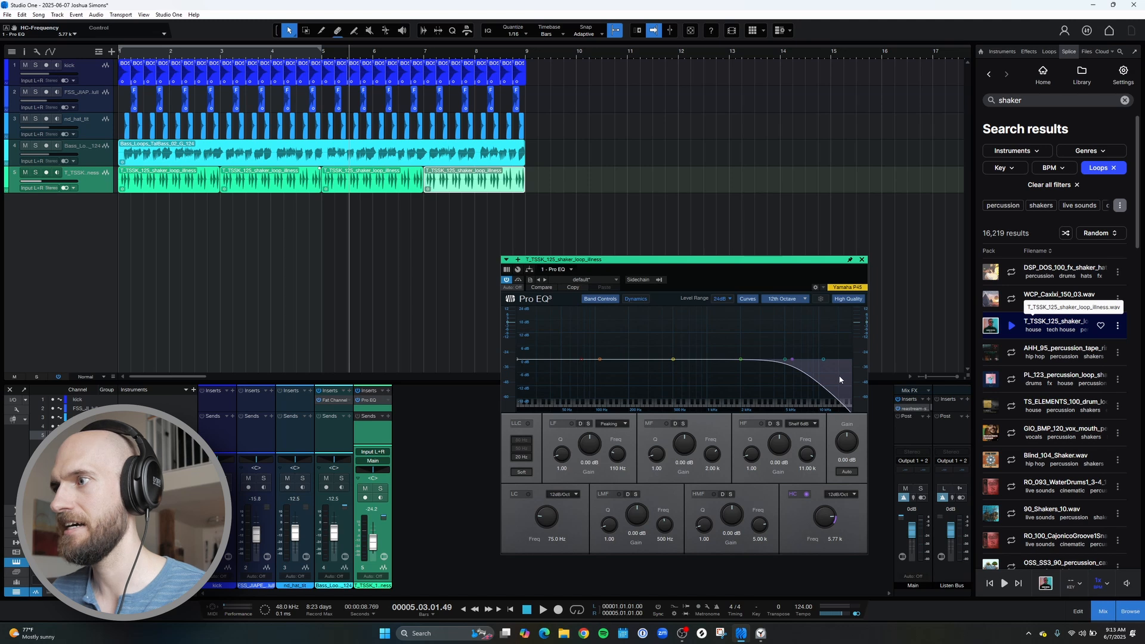
left_click(35, 173)
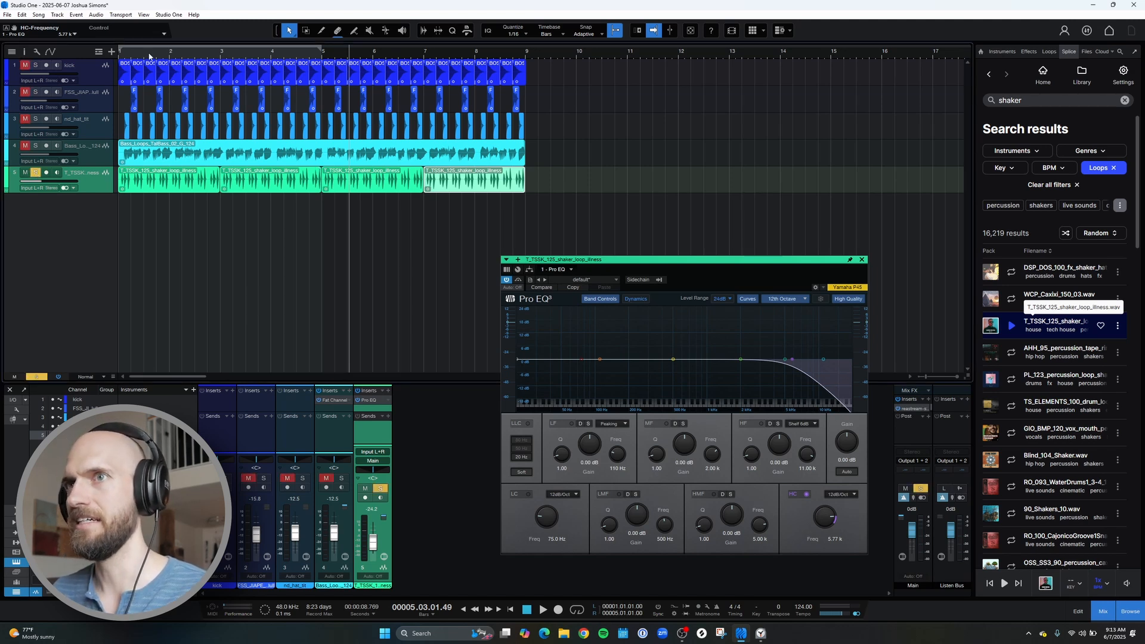
left_click(149, 56)
key("slash")
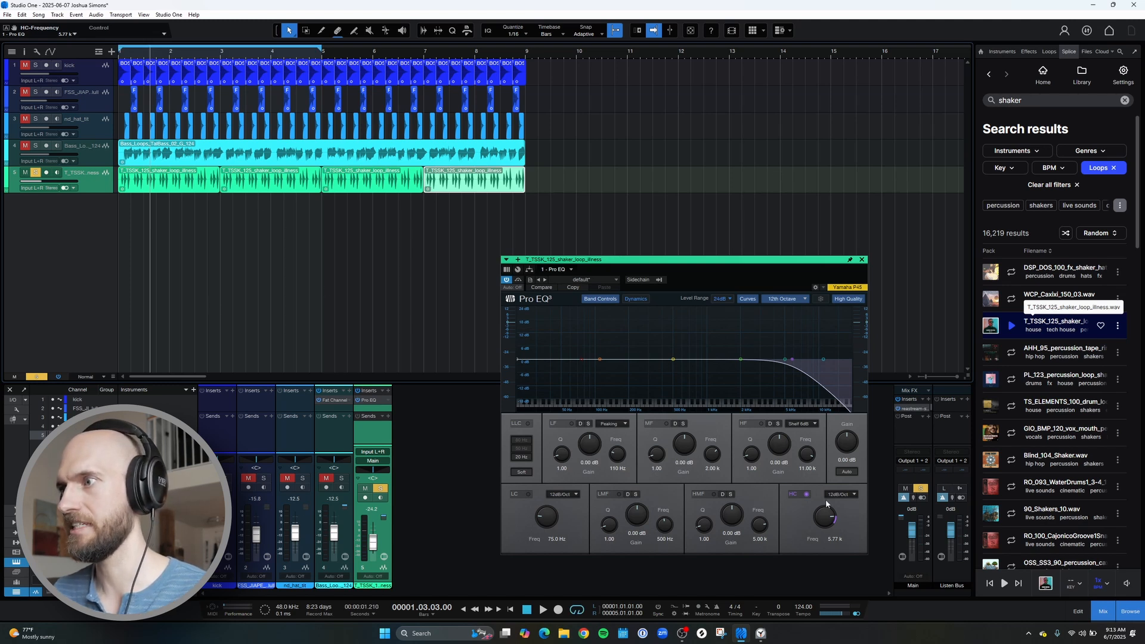
mouse_move(826, 503)
left_mouse_down()
mouse_move(828, 546)
mouse_move(829, 521)
left_mouse_up()
key("space")
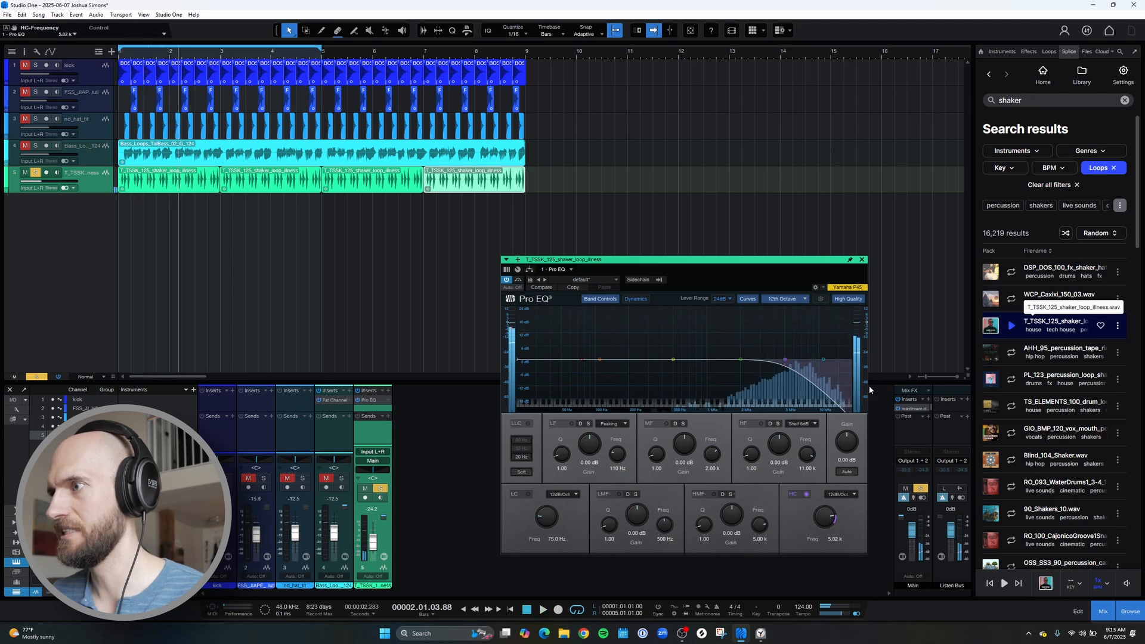
Close the Pro EQ window, clear the shaker solo and listen to the full mix past bar 5 with looping off
left_click(862, 260)
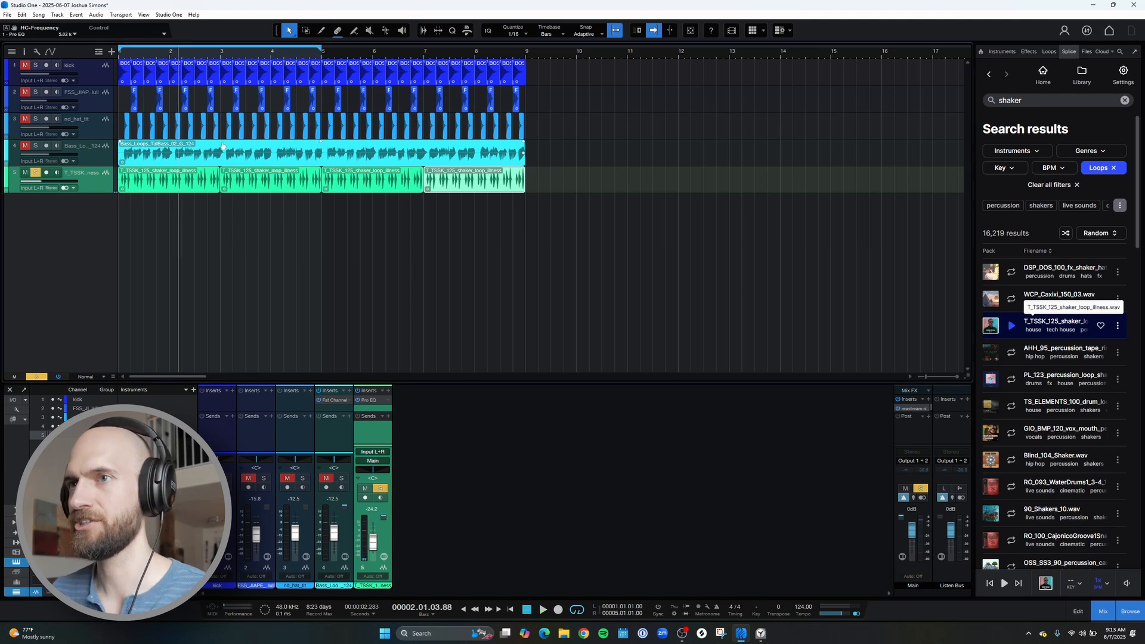
left_click(36, 377)
key("space")
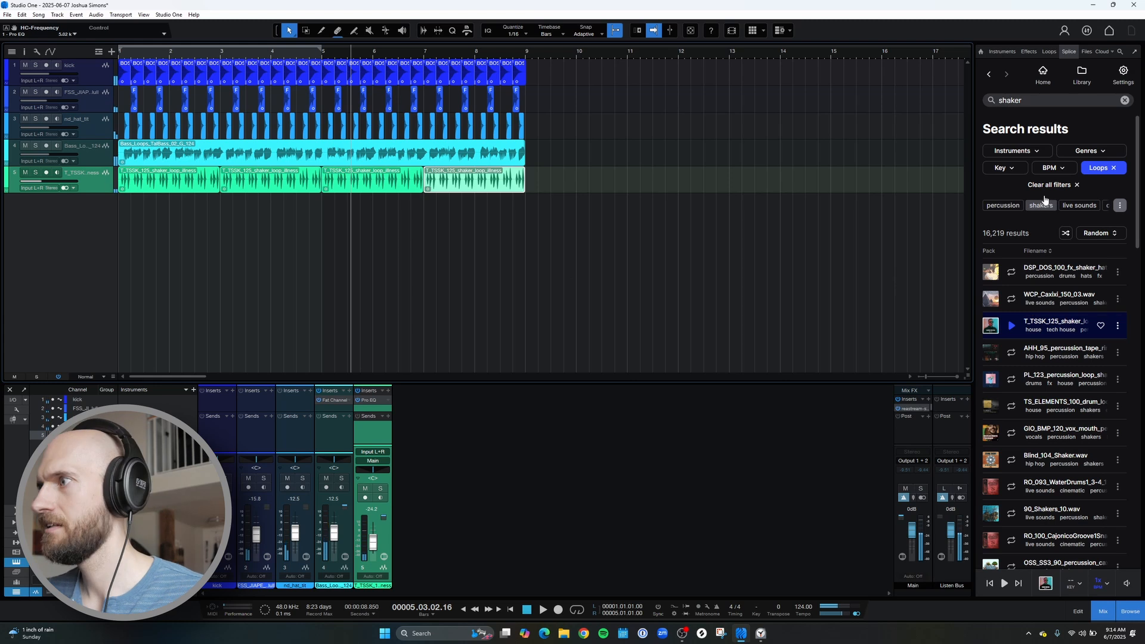
Search Splice for "vocal", keeping the Loops filter and the Random sort order
left_click(1125, 101)
type("v")
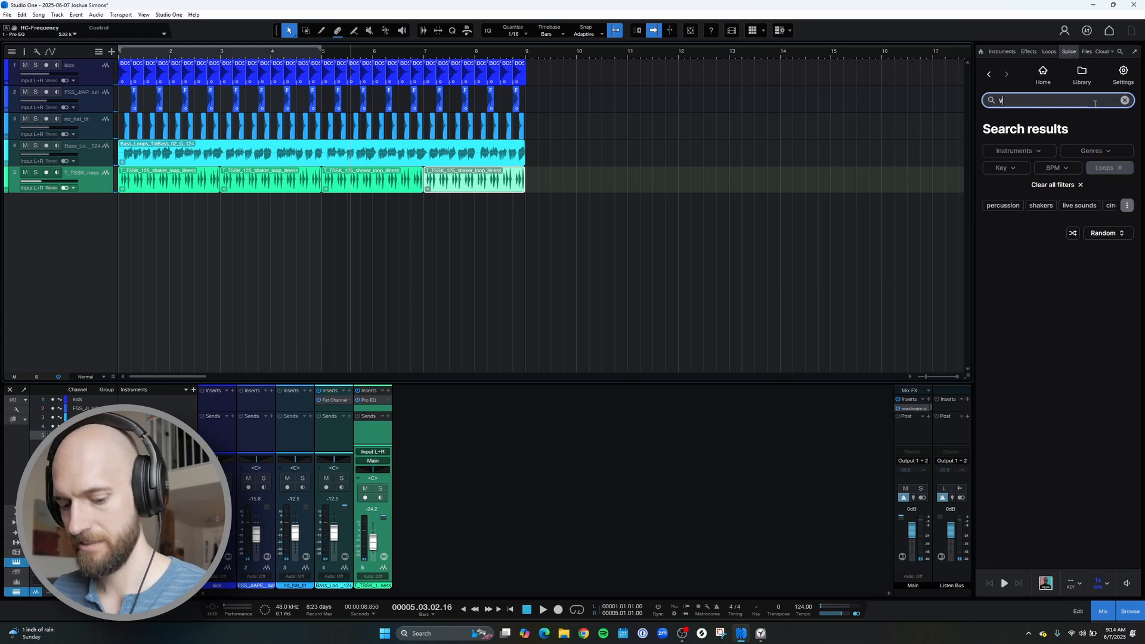
type("ocal")
key("Return")
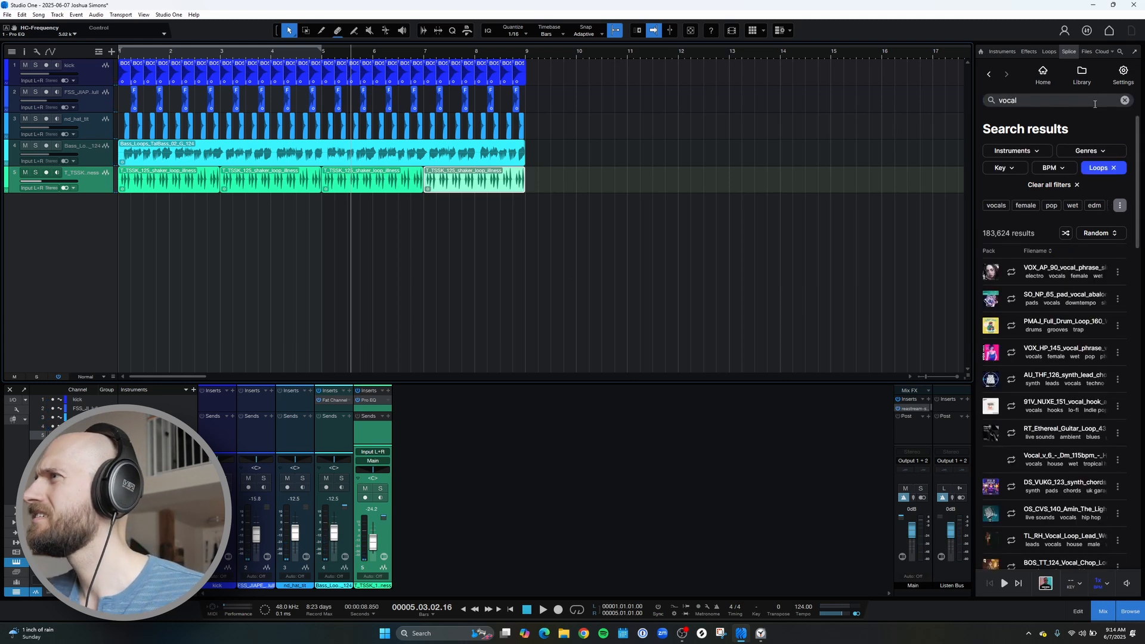
left_click(1101, 238)
left_click(1028, 231)
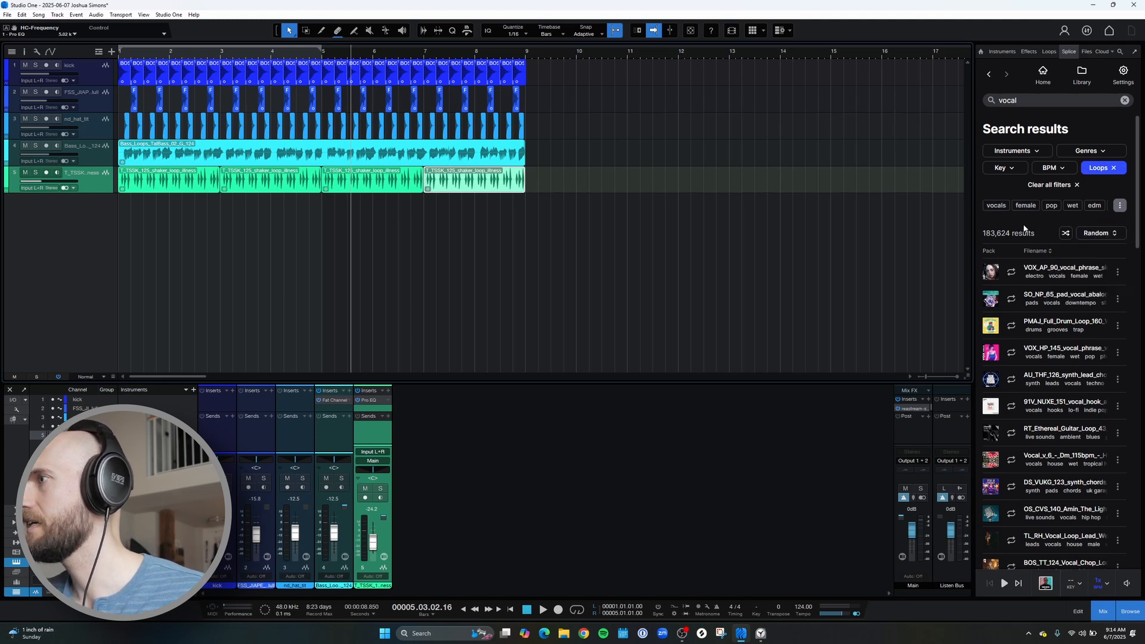
Audition the first four vocal loops in the results, ending with VOX_HP_145_vocal_phrase_wet_crush_on_you_C.wav
left_click(1014, 274)
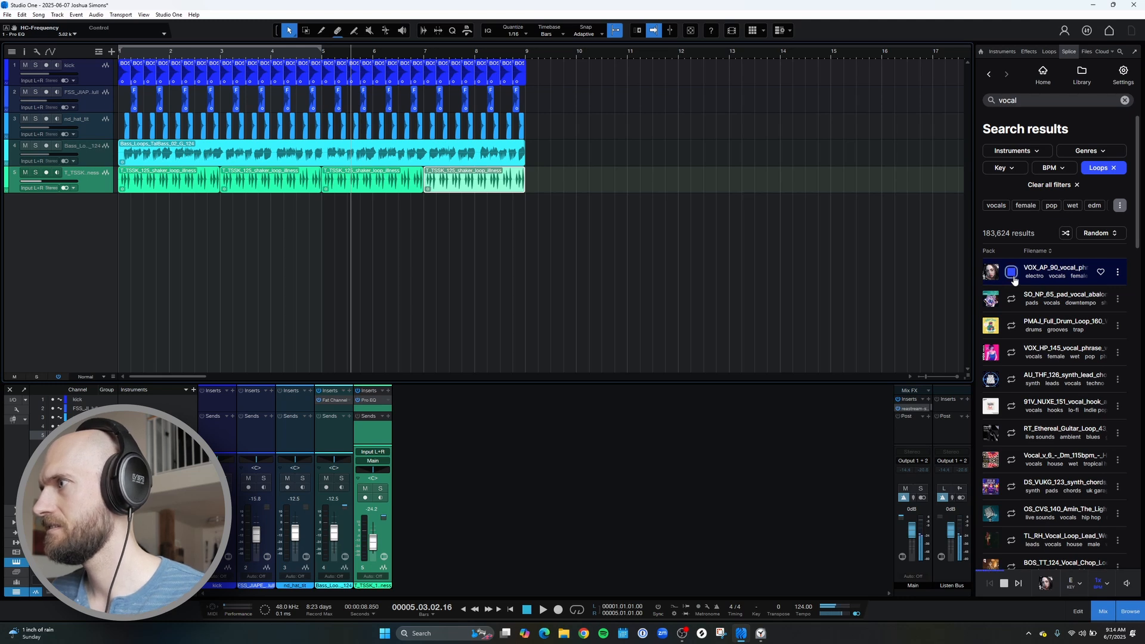
left_click(1012, 300)
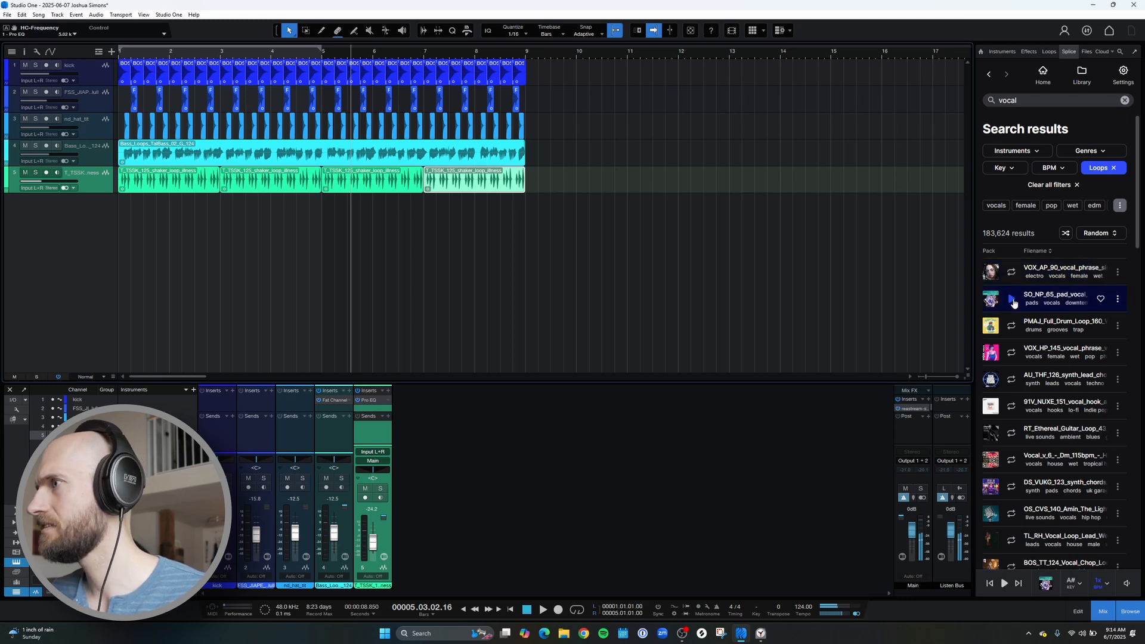
left_click(1010, 326)
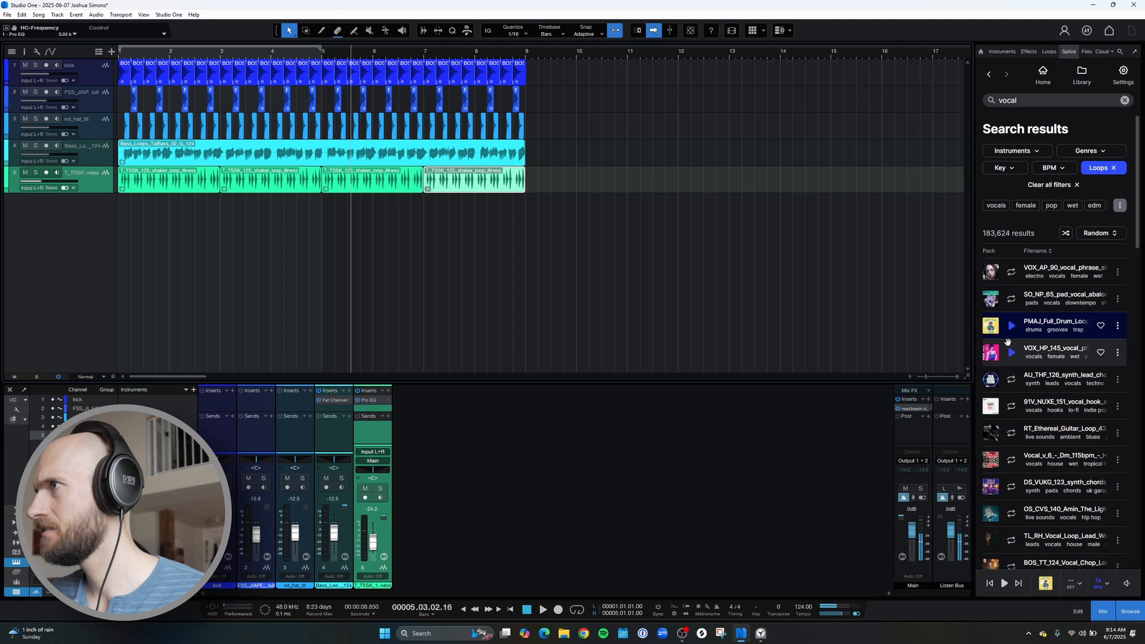
left_click(1010, 353)
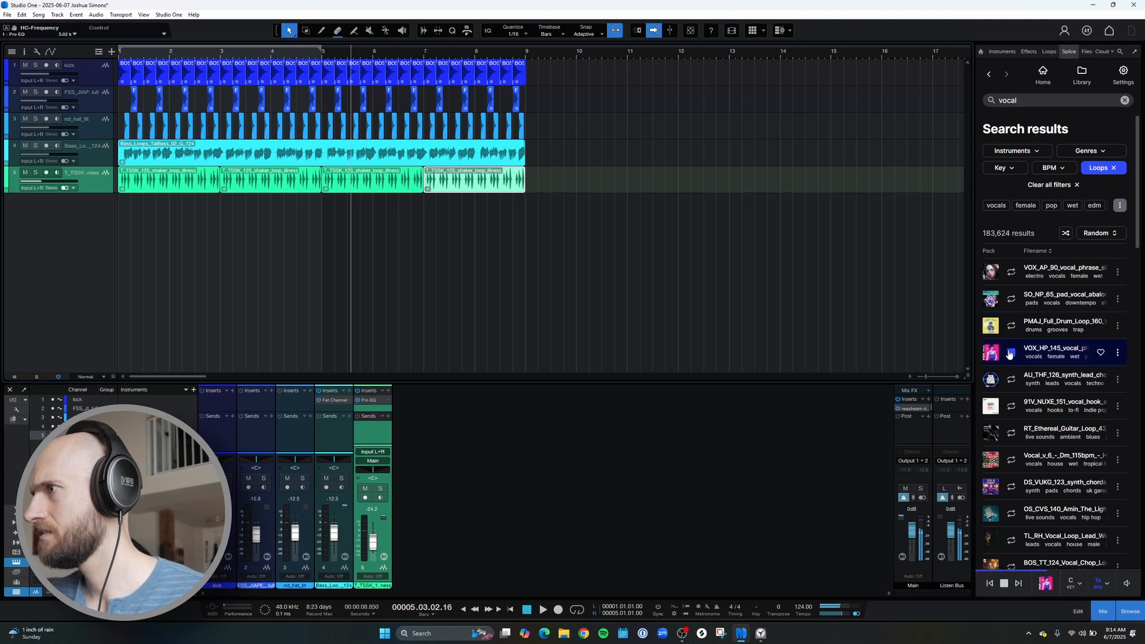
left_click(1010, 355)
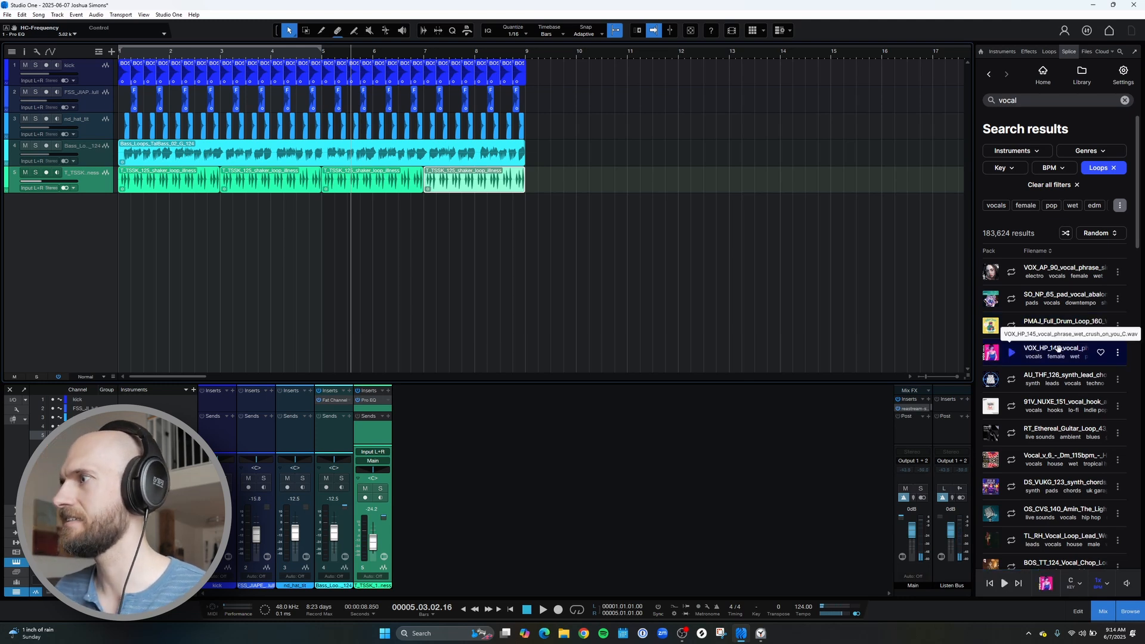
mouse_move(1058, 349)
left_mouse_down()
mouse_move(90, 249)
mouse_move(140, 245)
mouse_move(1071, 362)
mouse_move(1056, 356)
left_mouse_up()
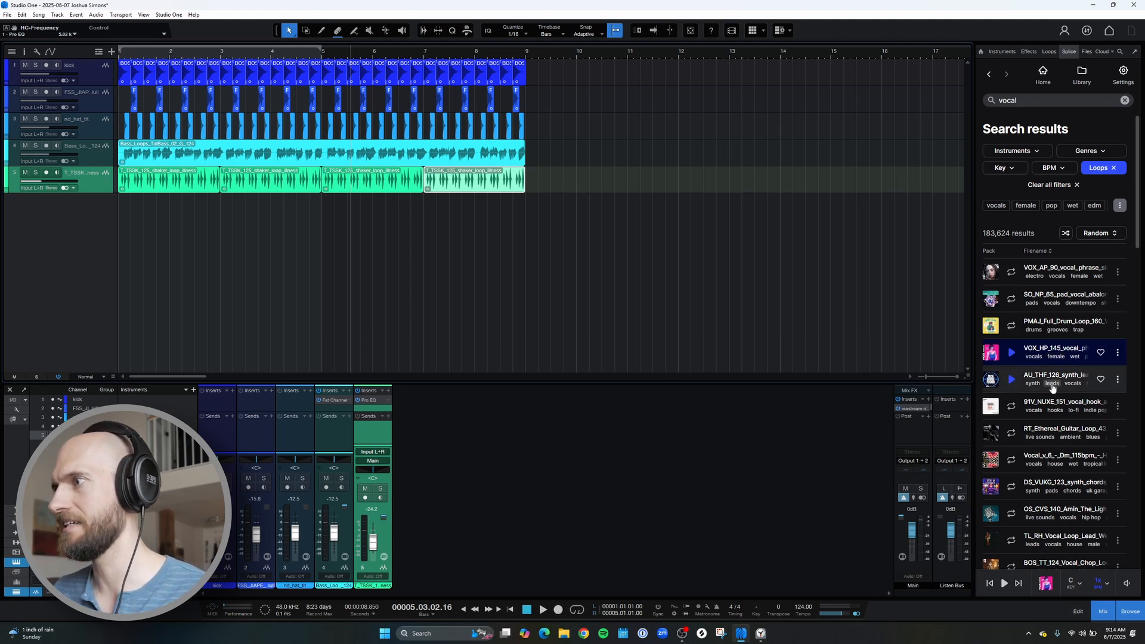
Audition the vocal results from AU_THF_126 through OS_CVS_140, then replay and stop the DS_VUKG_123 synth chords loop
left_click(1011, 381)
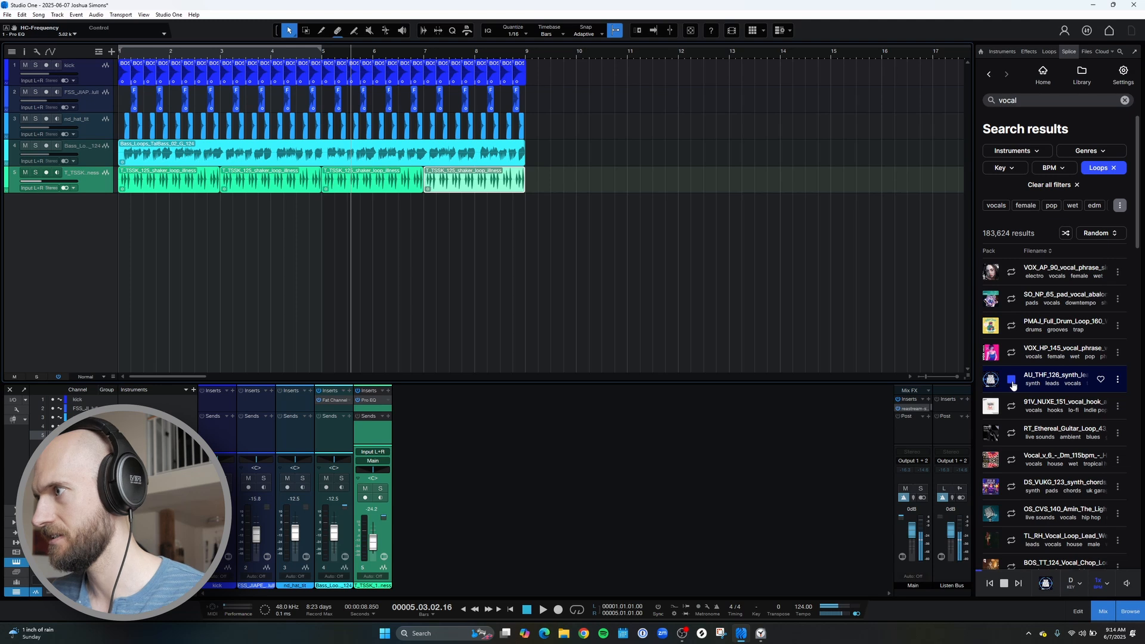
left_click(1012, 407)
left_click(1012, 433)
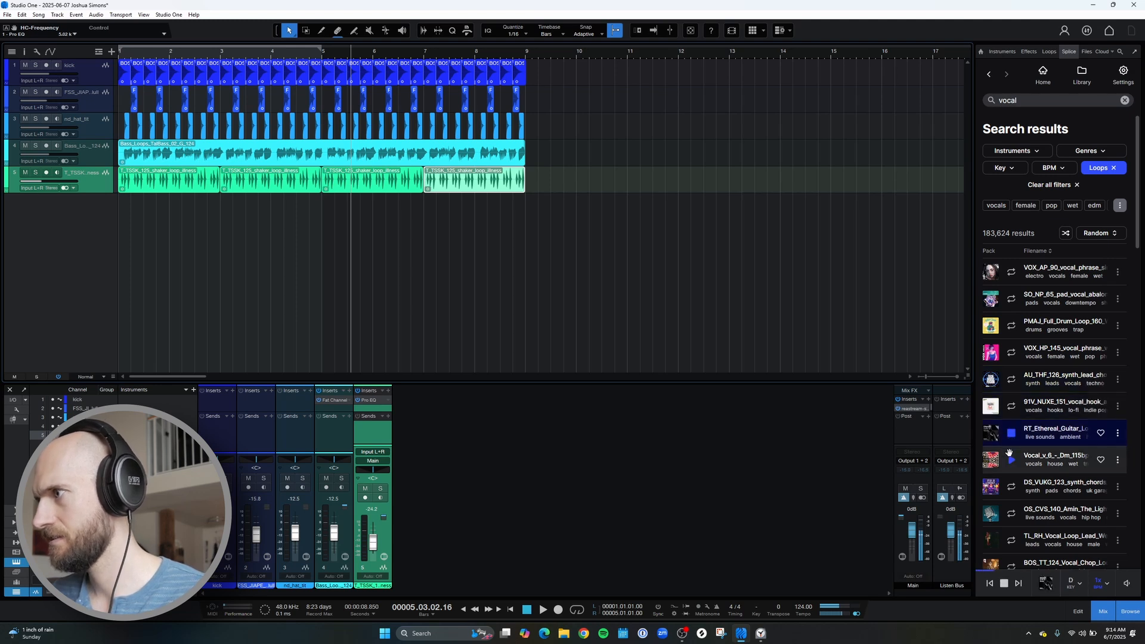
left_click(1010, 458)
left_click(1011, 488)
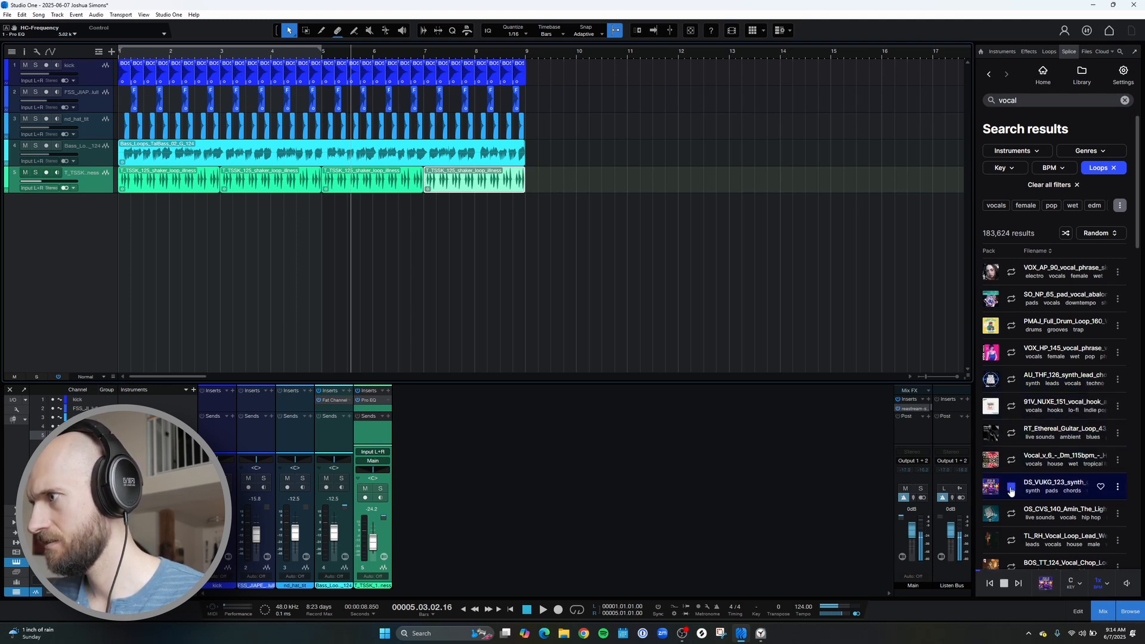
left_click(1012, 514)
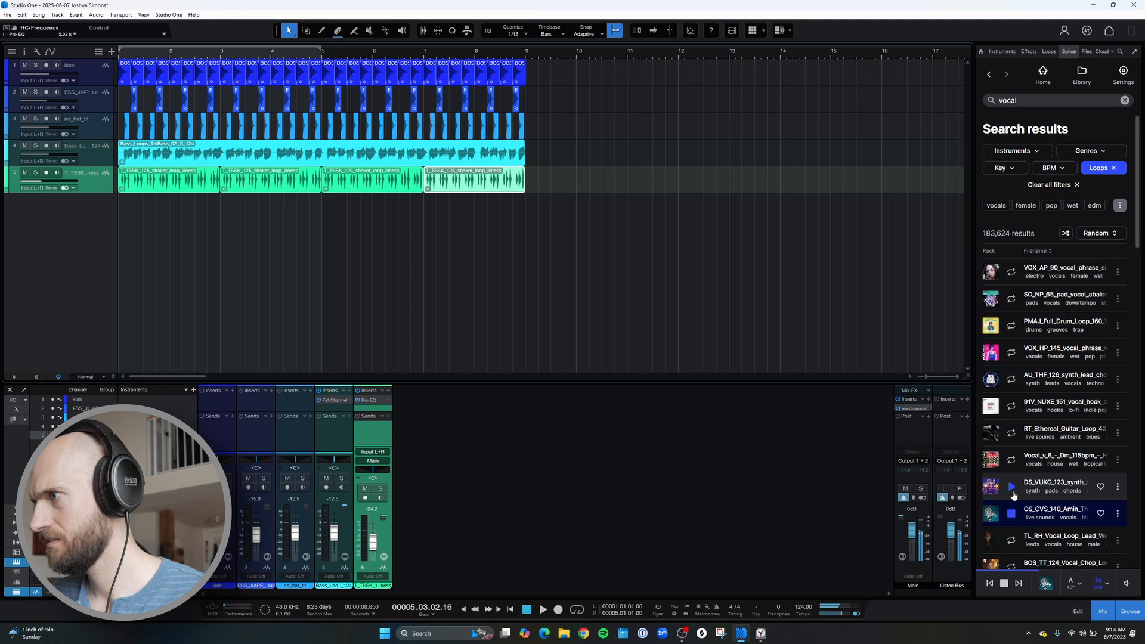
left_click(1012, 491)
left_click(1013, 490)
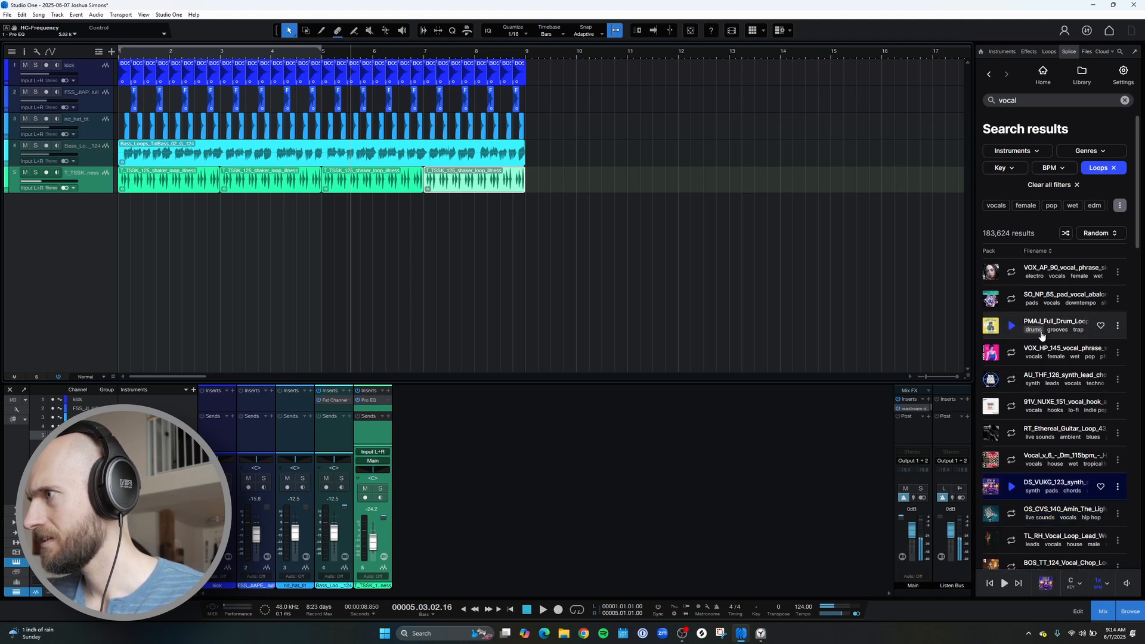
Place VOX_HP_145_vocal_phrase_wet_crush_on_you_C.wav on a new track at bar 1 and listen with its fader at -12.5 dB
left_click_drag(1068, 357, 122, 219)
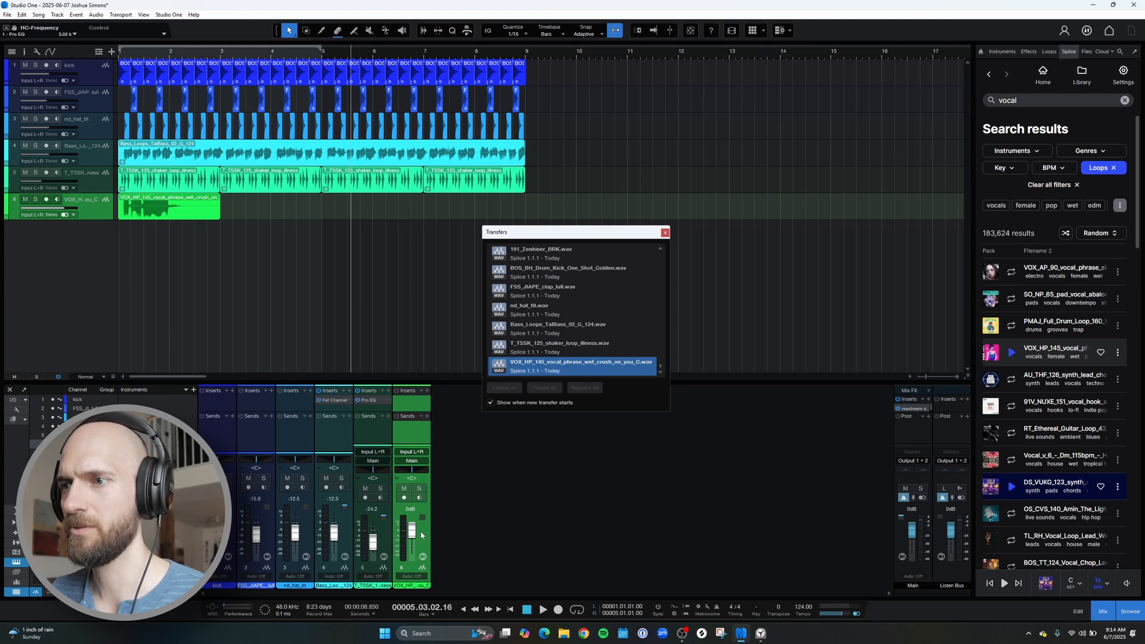
left_click_drag(412, 531, 411, 534)
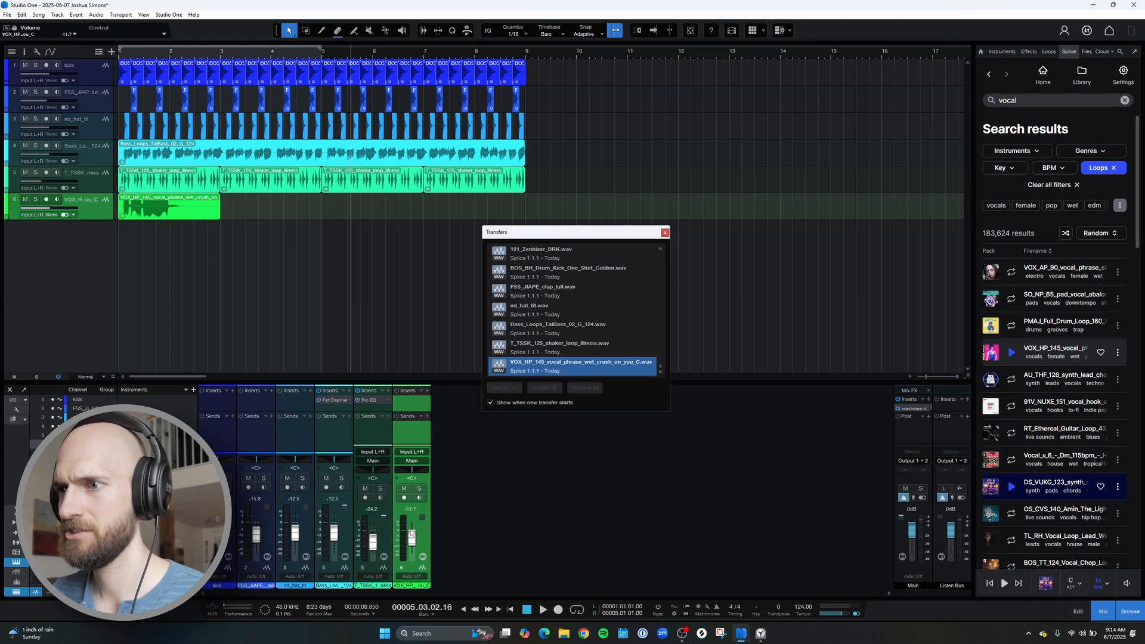
key("space")
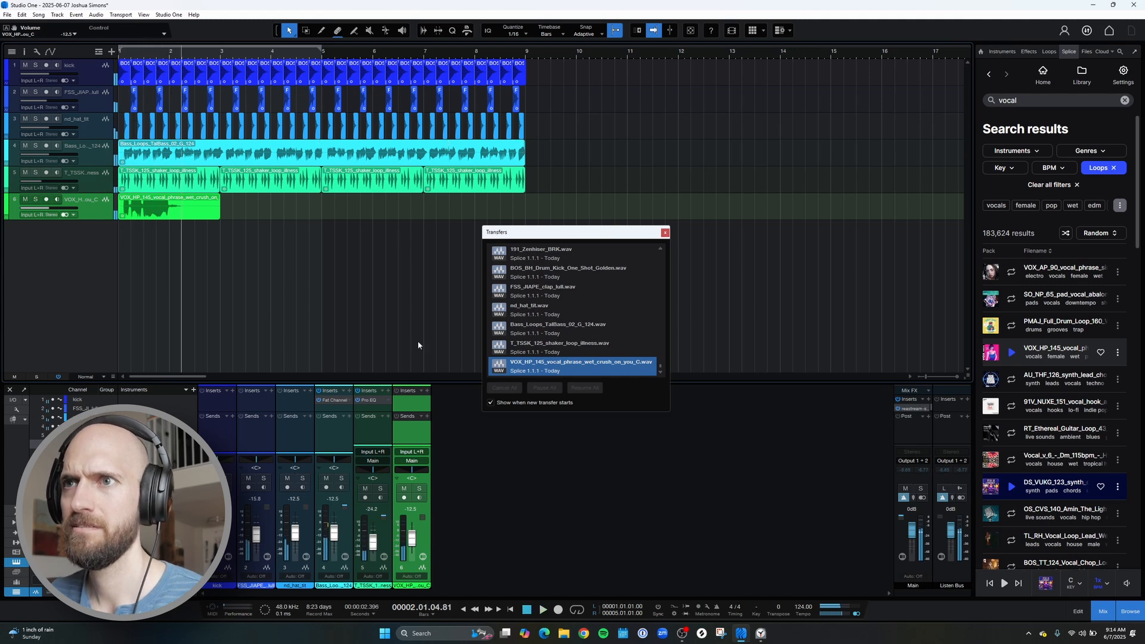
Lower the vocal channel's fader to -24.2 dB while listening from the song start, and close the Transfers window
left_click_drag(412, 539, 415, 543)
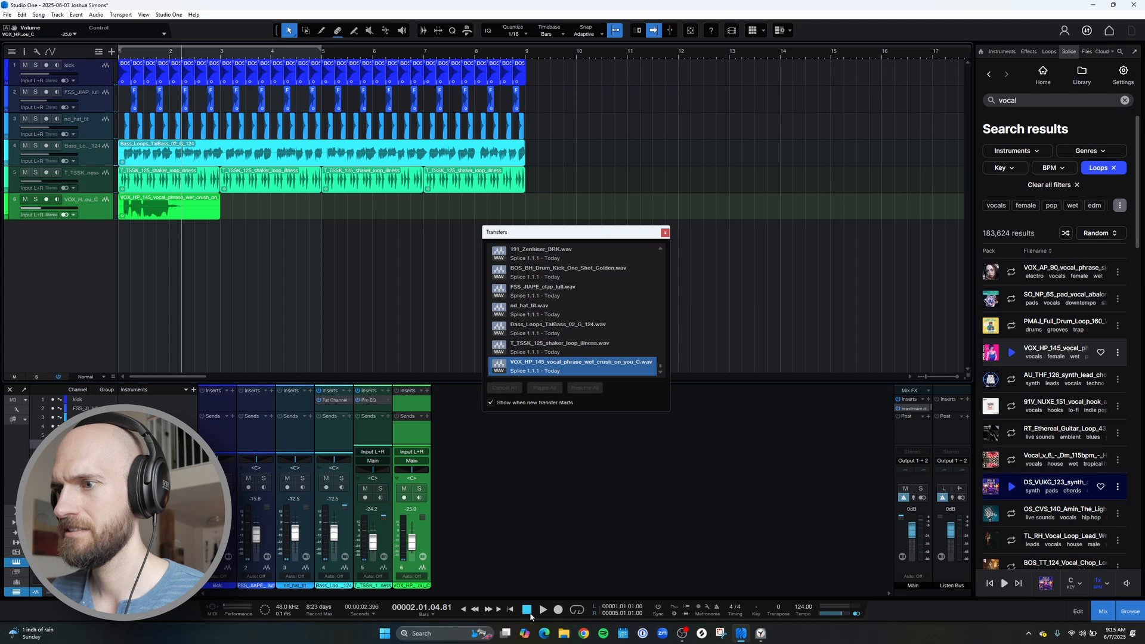
left_click(511, 610)
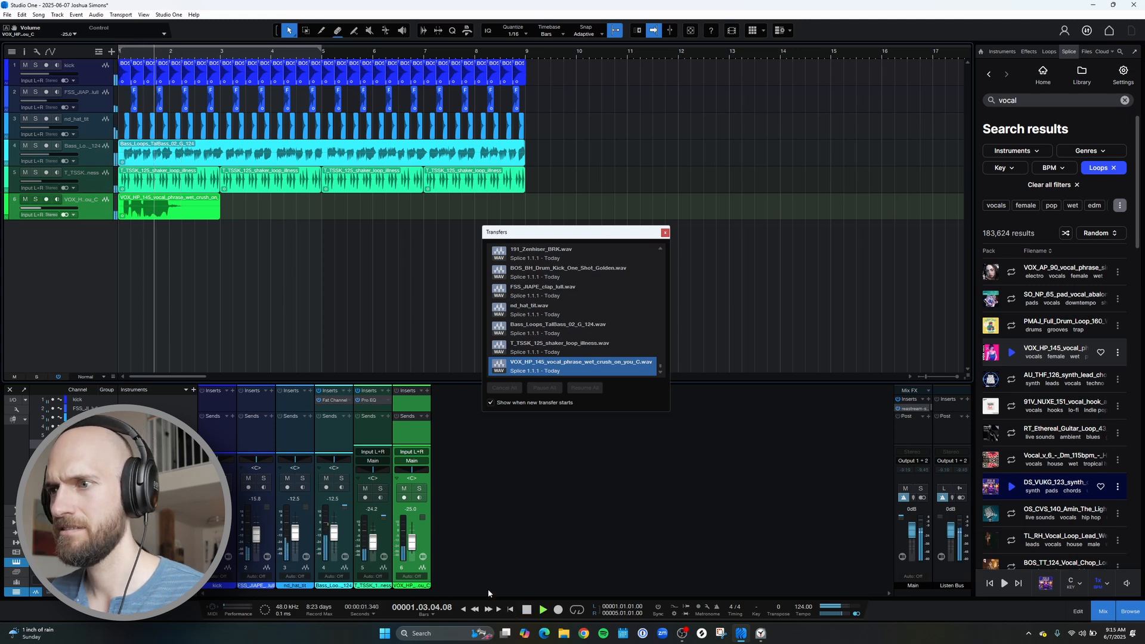
scroll(420, 550, "up", 1)
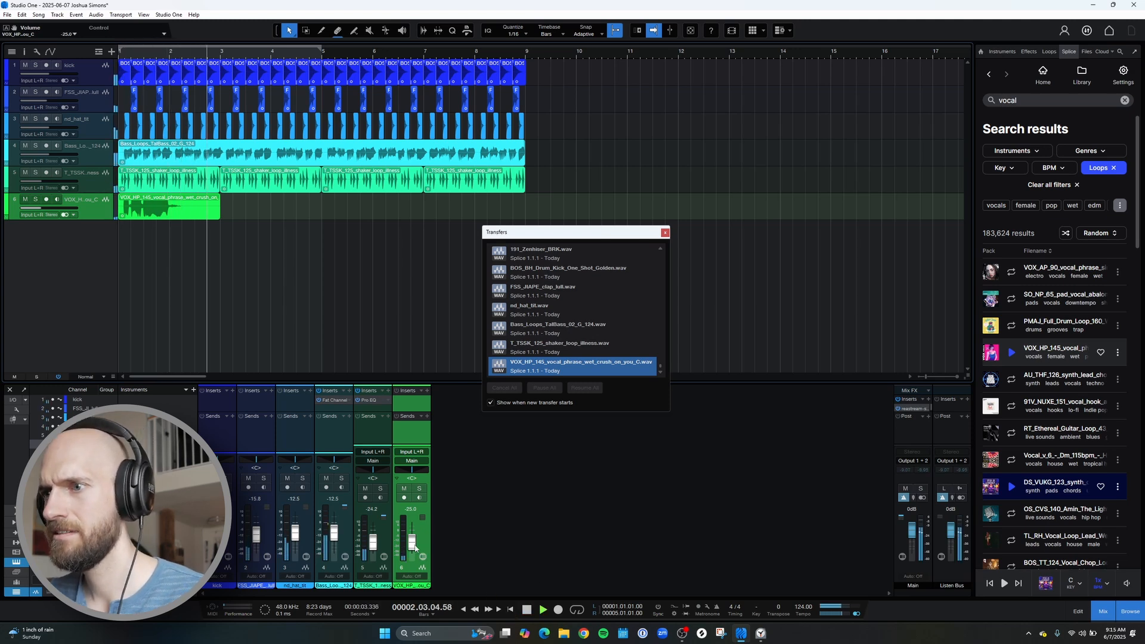
key("space")
left_click(667, 232)
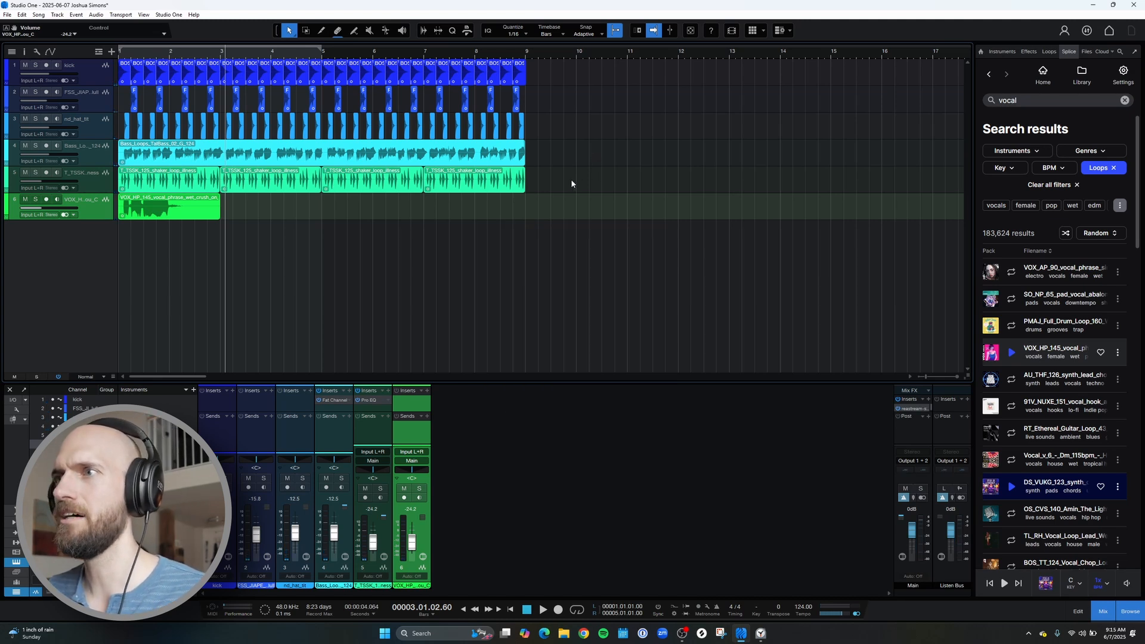
Listen to the mix with the vocal from bar 1 and mute the vocal track
left_click_drag(571, 179, 112, 91)
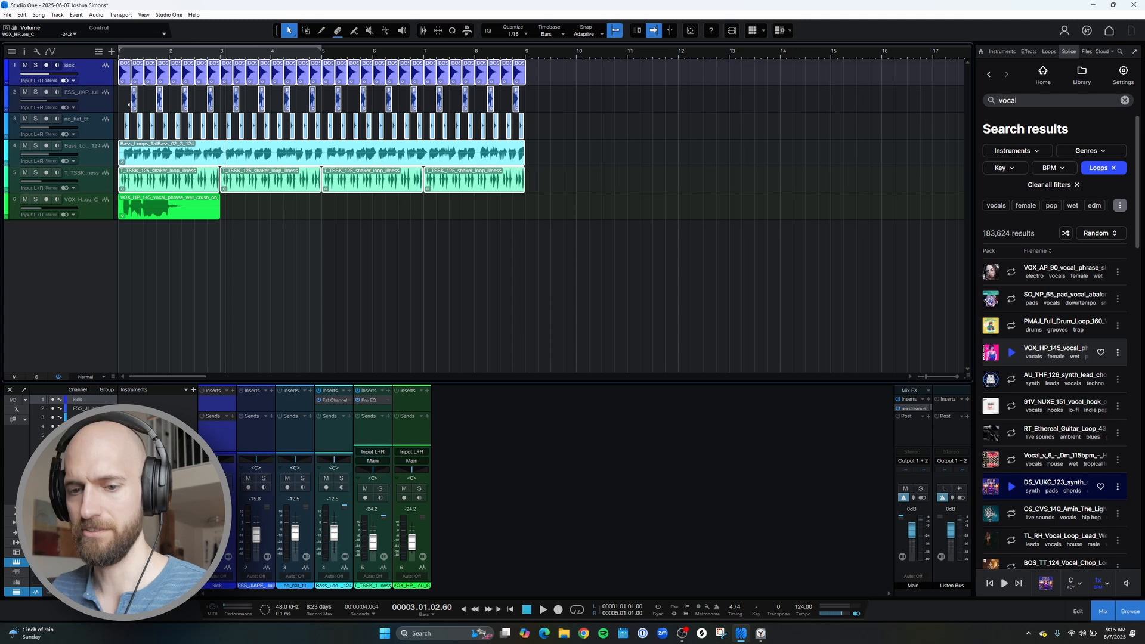
left_click(677, 138)
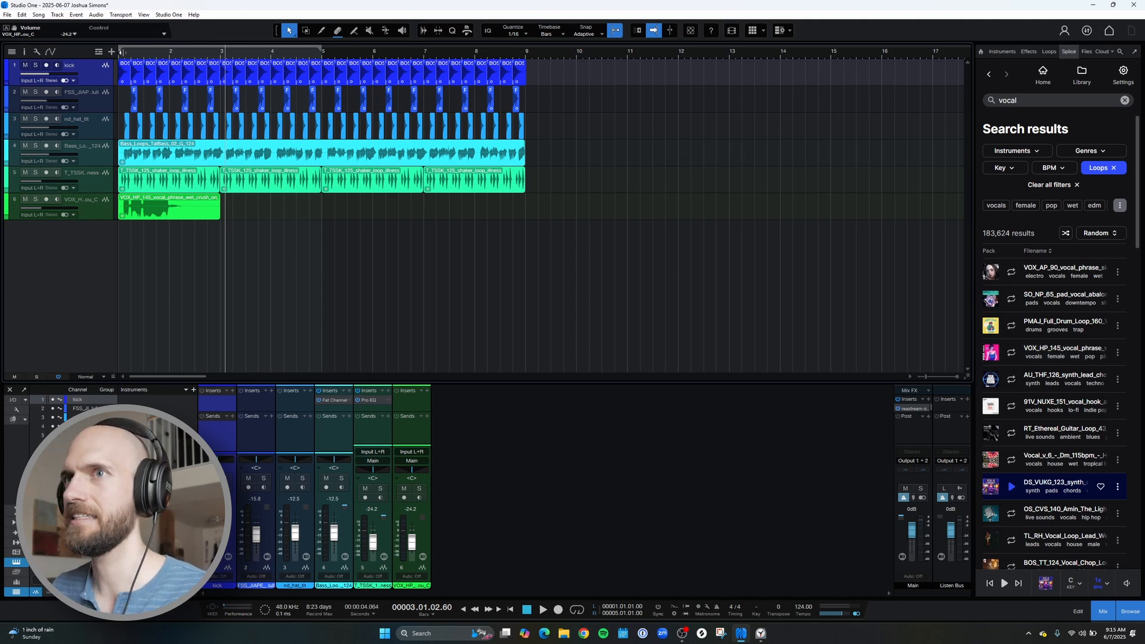
left_click(117, 51)
key("space")
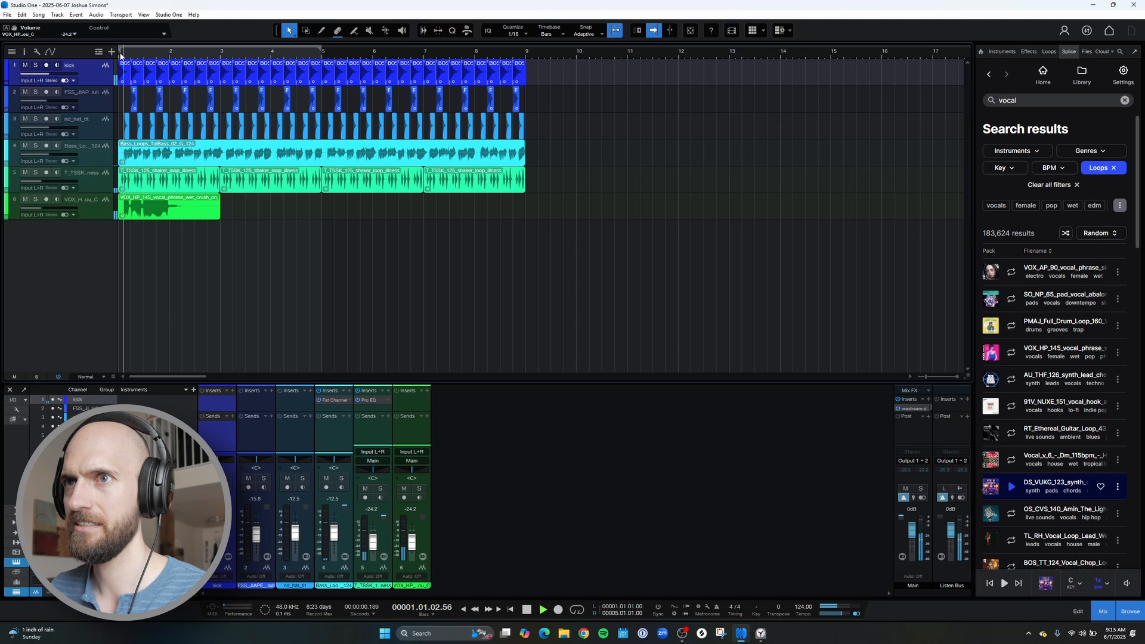
left_click(25, 200)
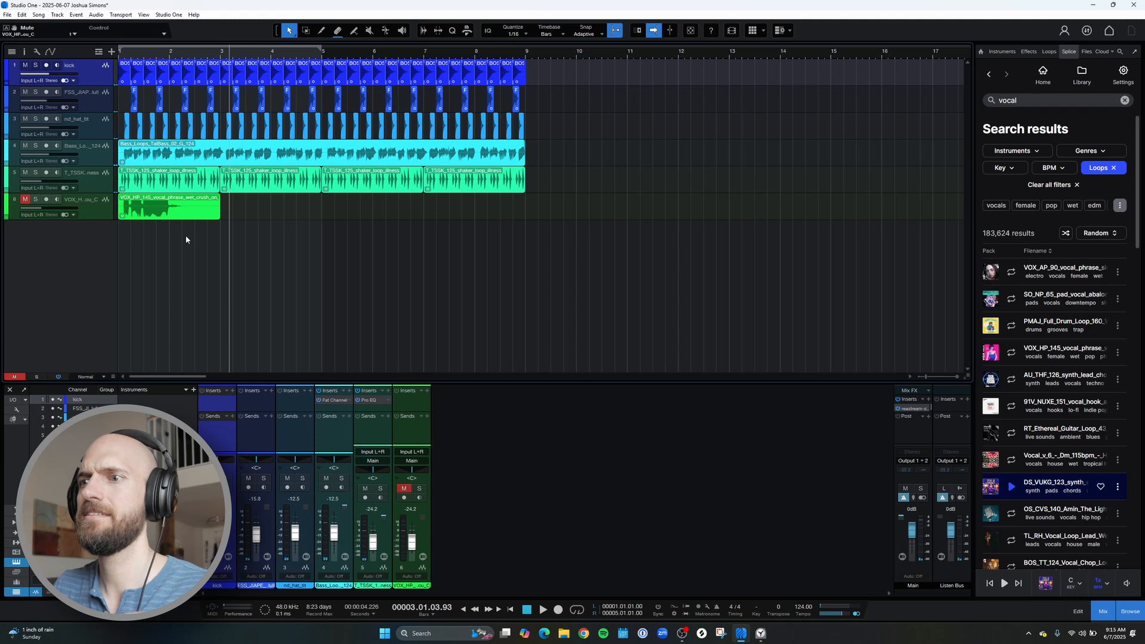
Search Splice for "synth", replacing the vocal search and keeping the Loops filter and Random sort order
left_click(1125, 100)
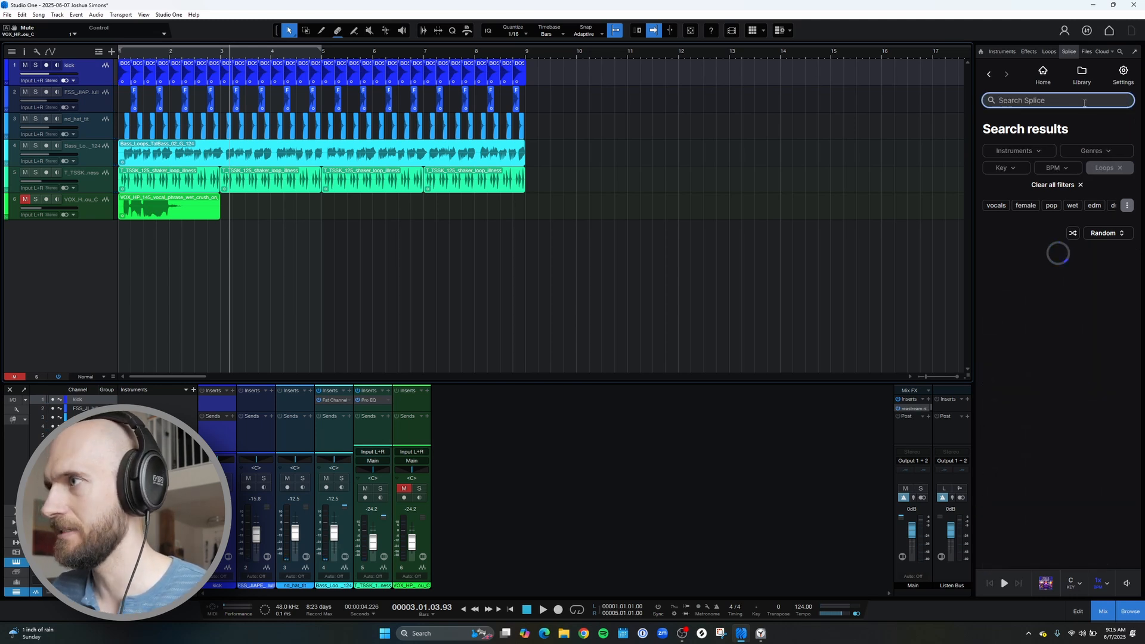
type("synth")
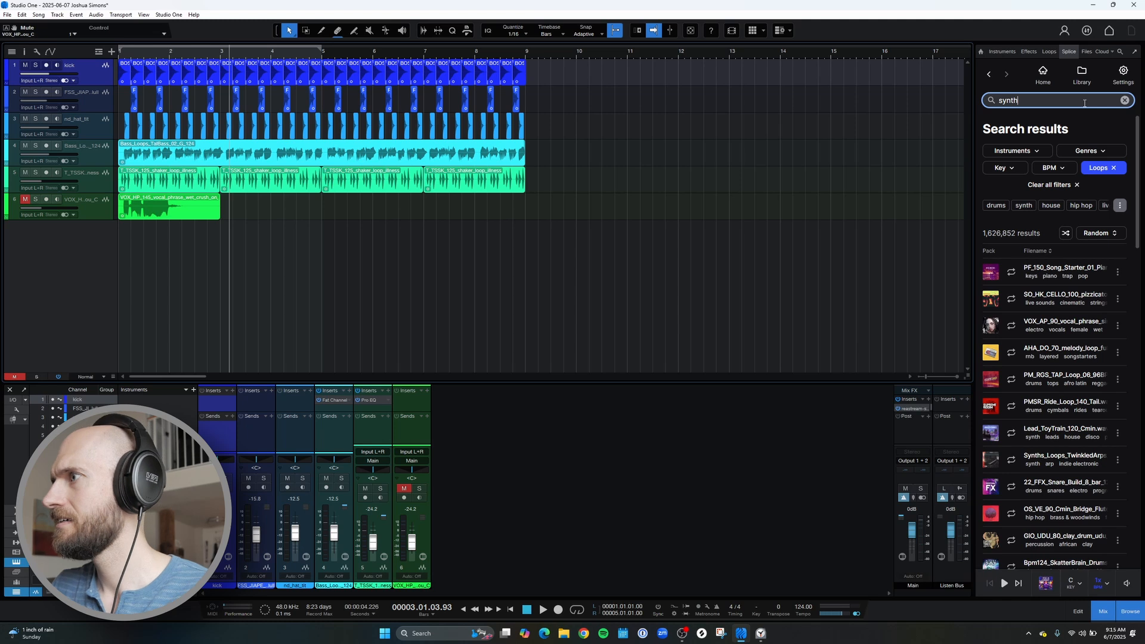
key("Return")
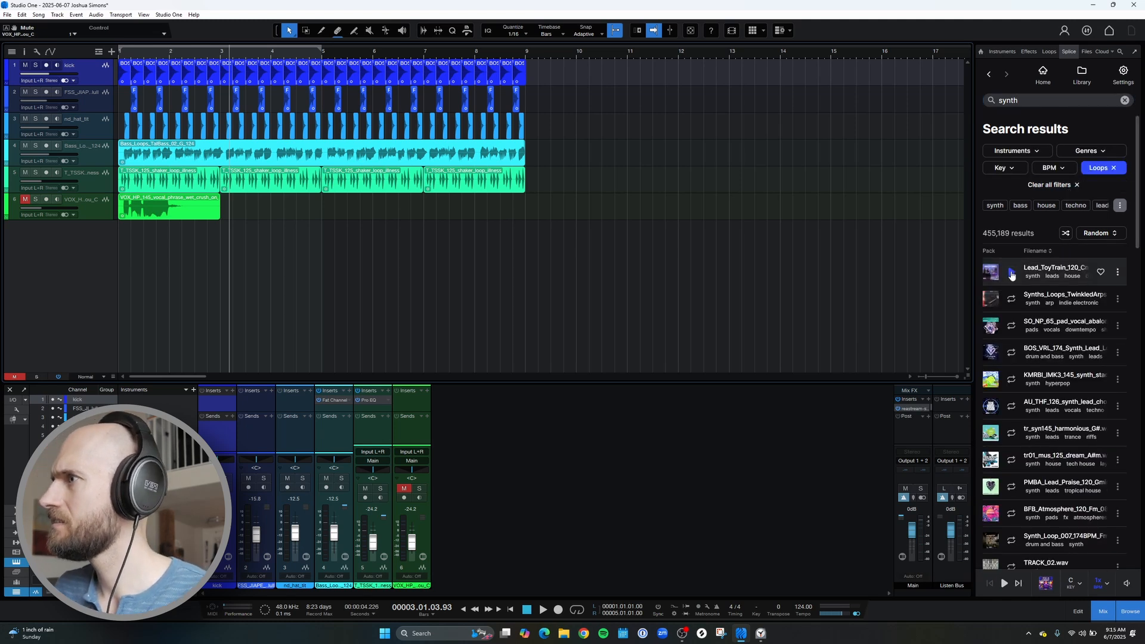
Audition the synth loops in the results from Synths_Loops_Twinkled through tr_syn145_harmonious
left_click(1012, 299)
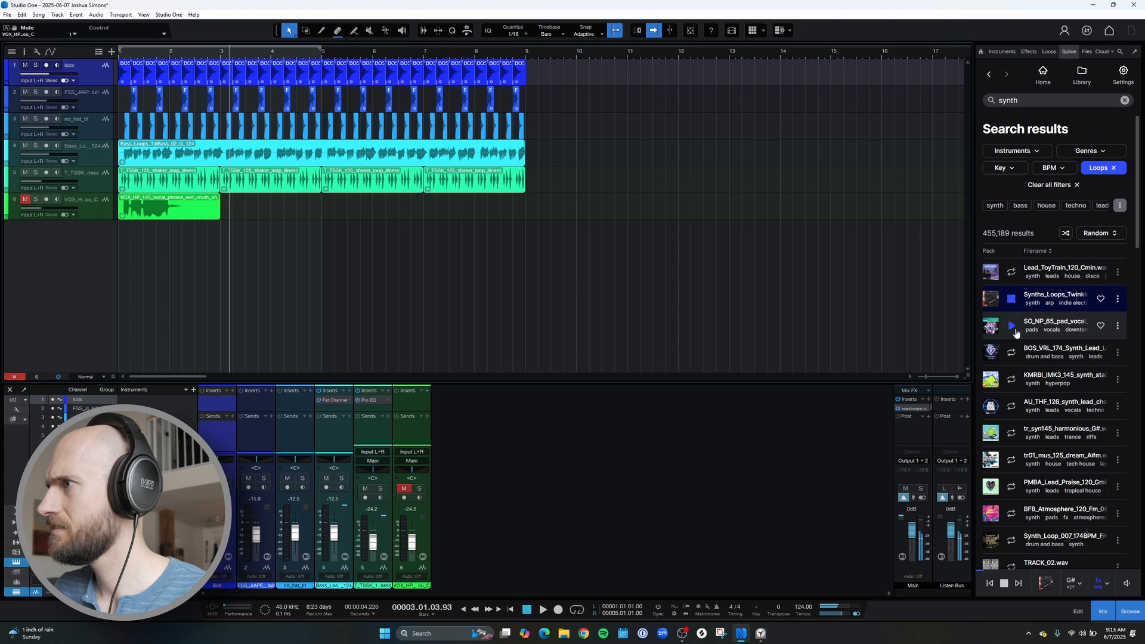
left_click(1013, 326)
left_click(1012, 353)
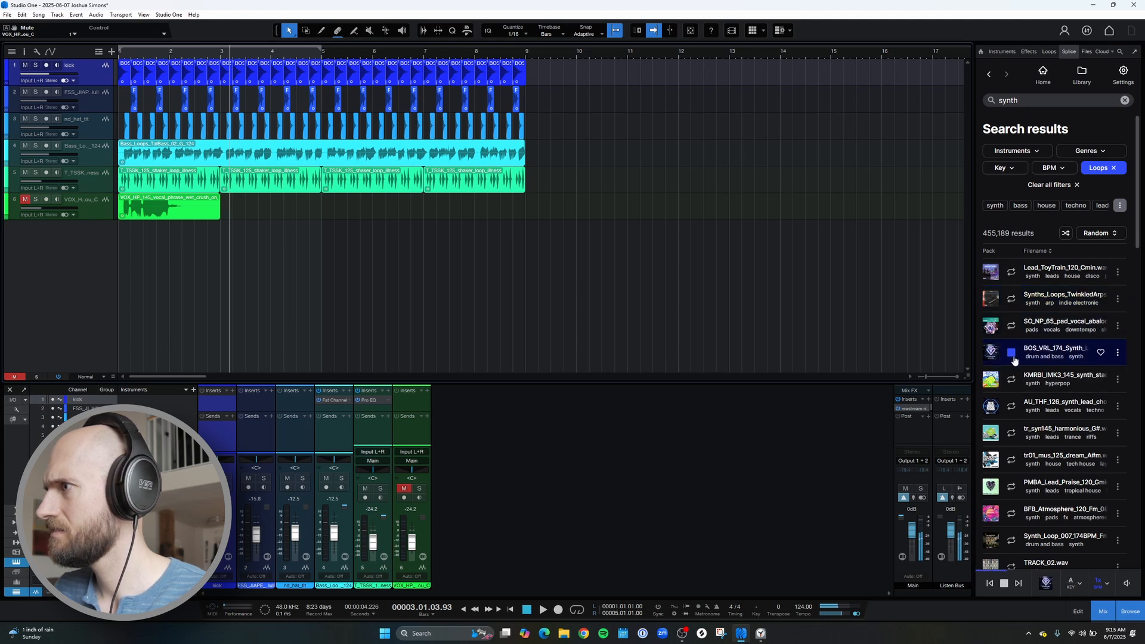
left_click(1012, 353)
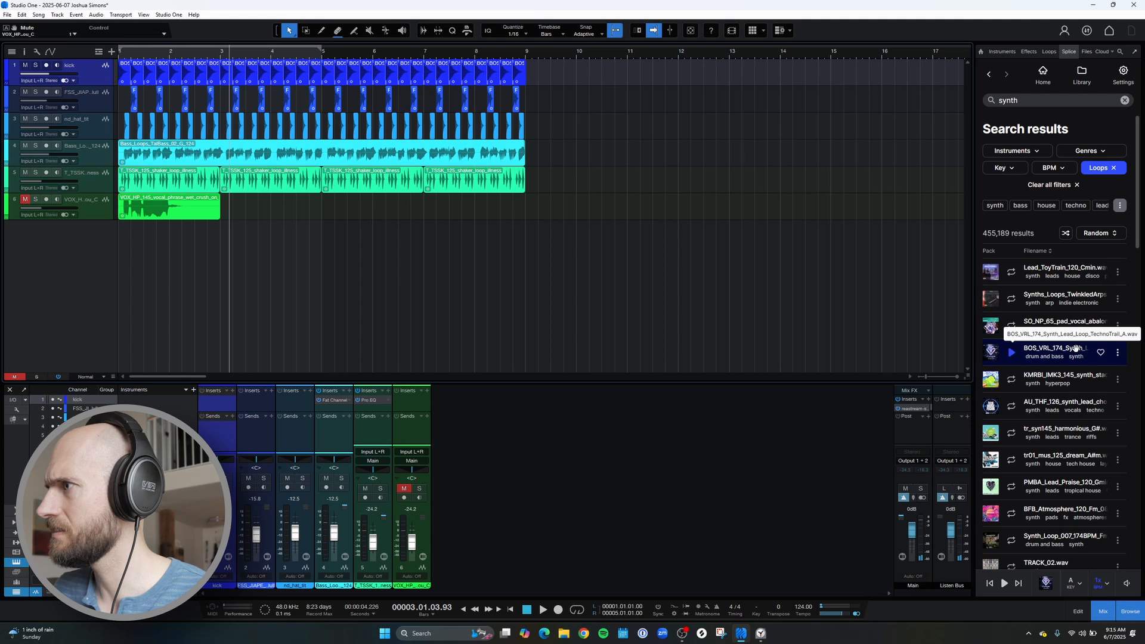
left_click(1003, 378)
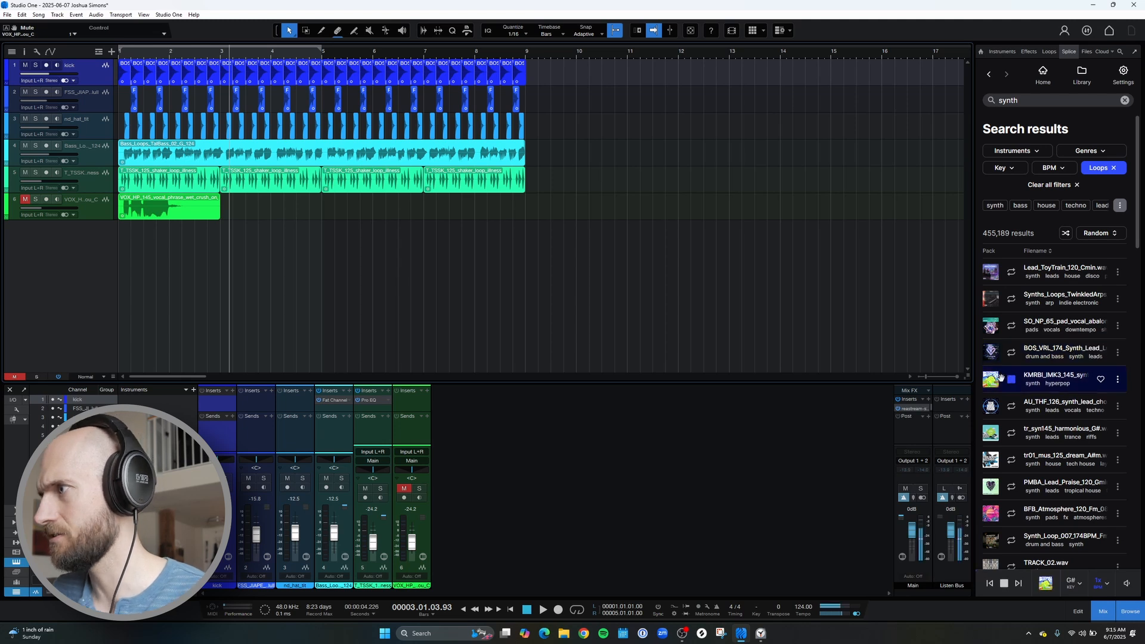
left_click(1011, 407)
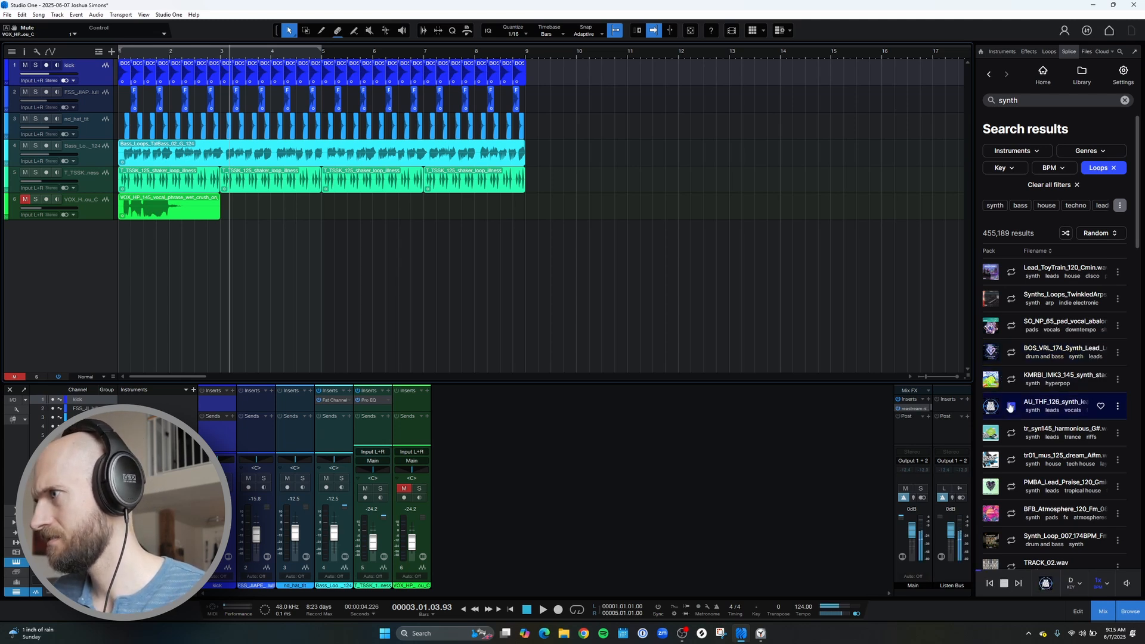
left_click(1012, 433)
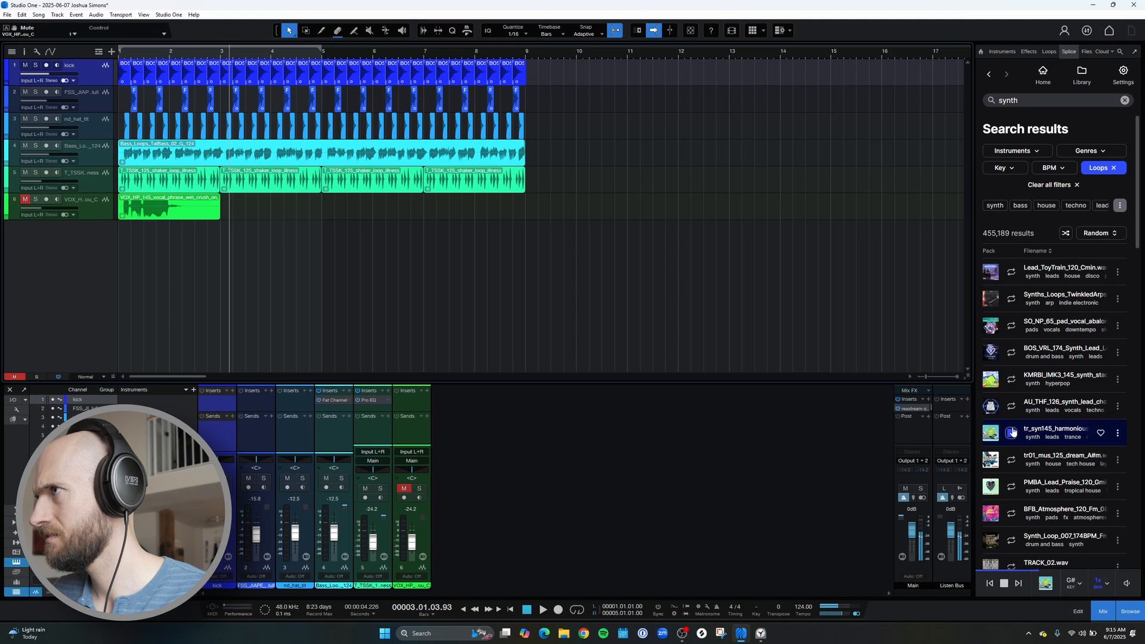
Leave the synth search results and open the Stabs category under Synth in the Splice instrument list
left_click(1125, 101)
left_click(1043, 78)
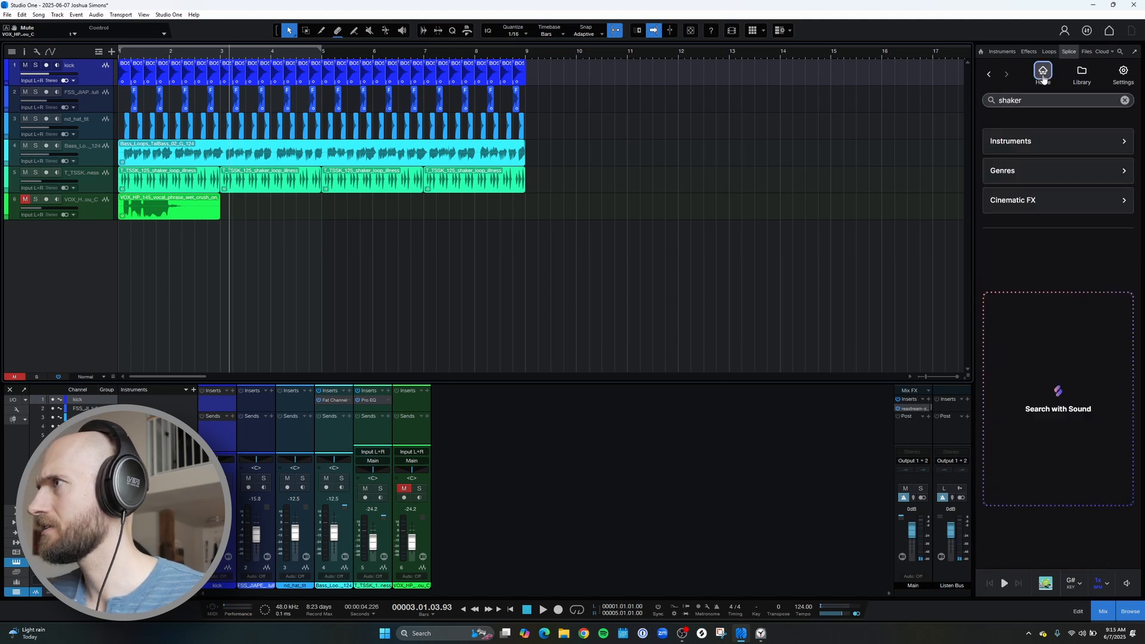
left_click(1043, 135)
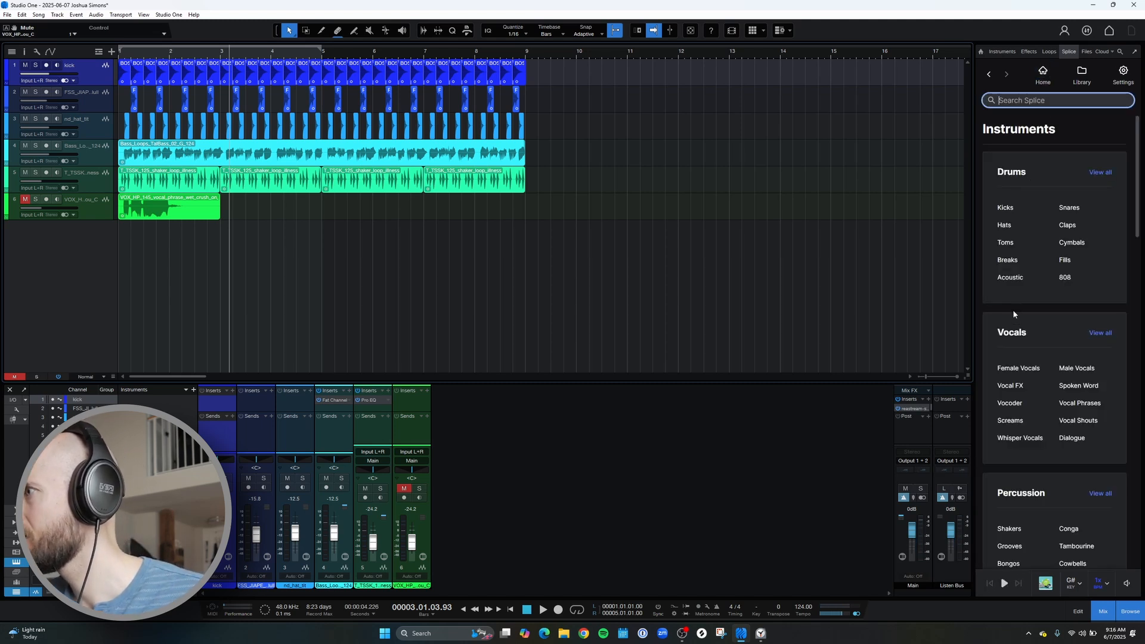
scroll(1013, 310, "down", 5)
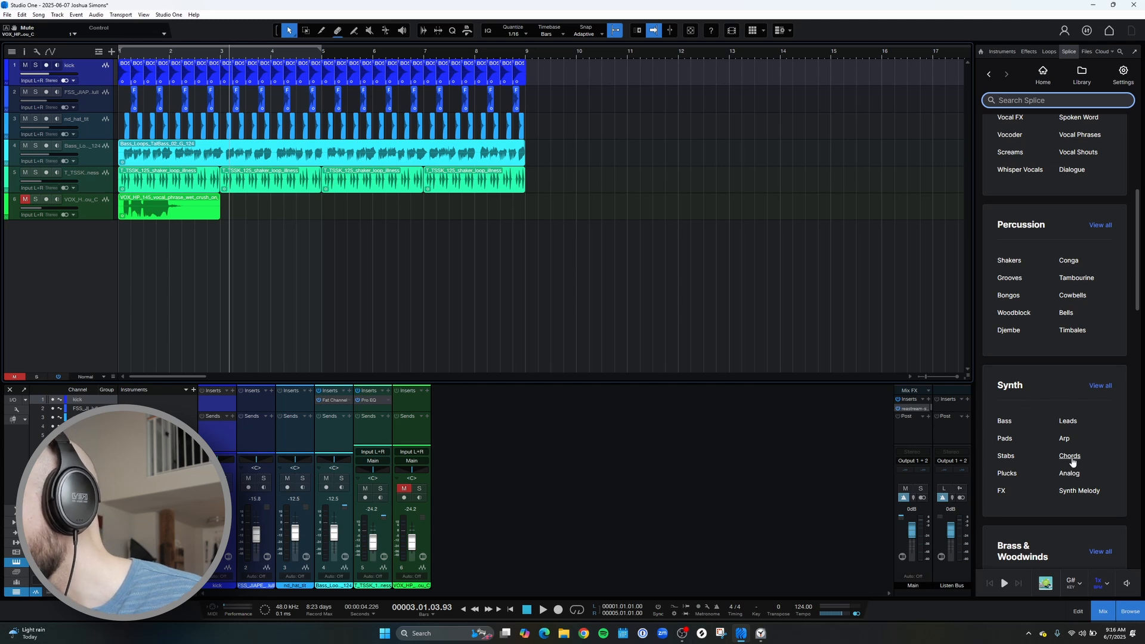
left_click(1006, 458)
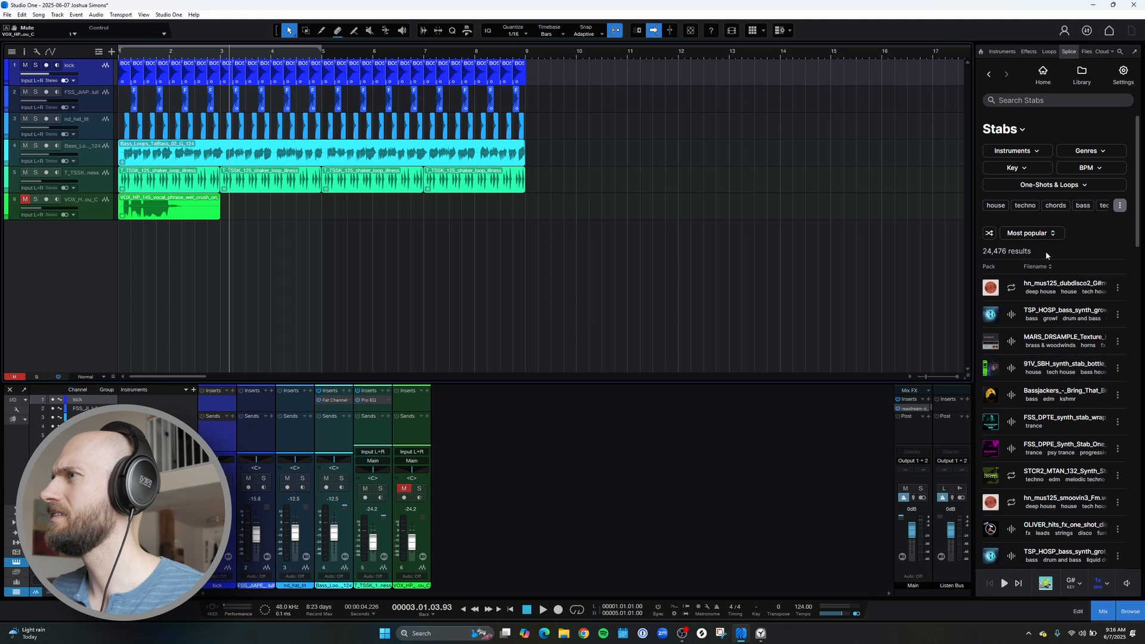
Sort the Stabs samples in random order and audition the SC_EAS_synth_chord sample
left_click(1029, 233)
left_click(1017, 300)
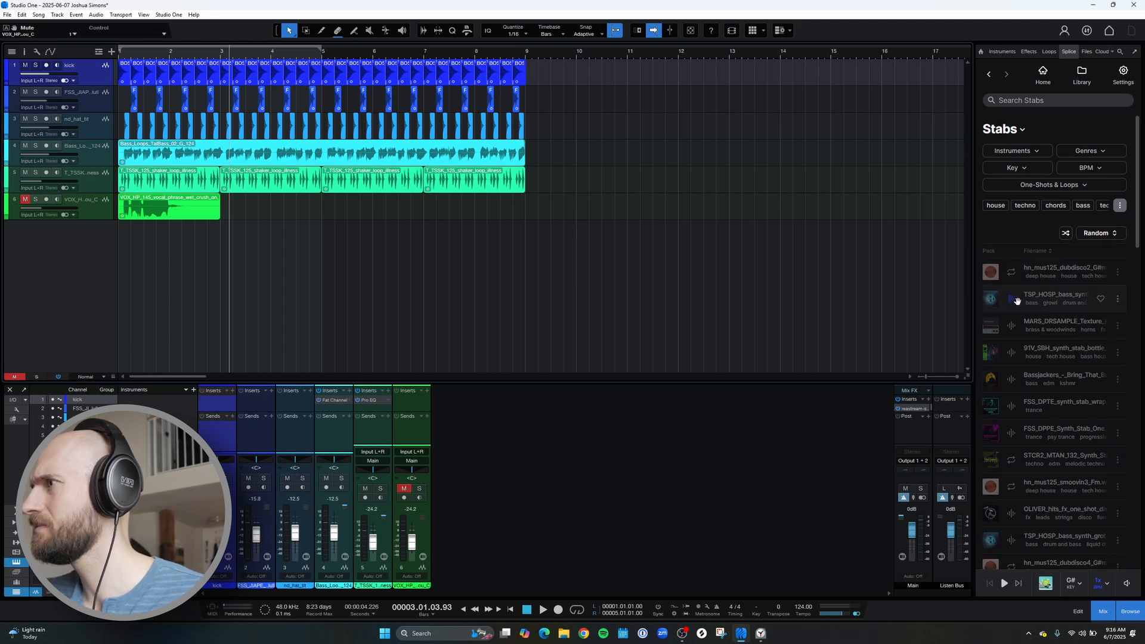
left_click(1014, 277)
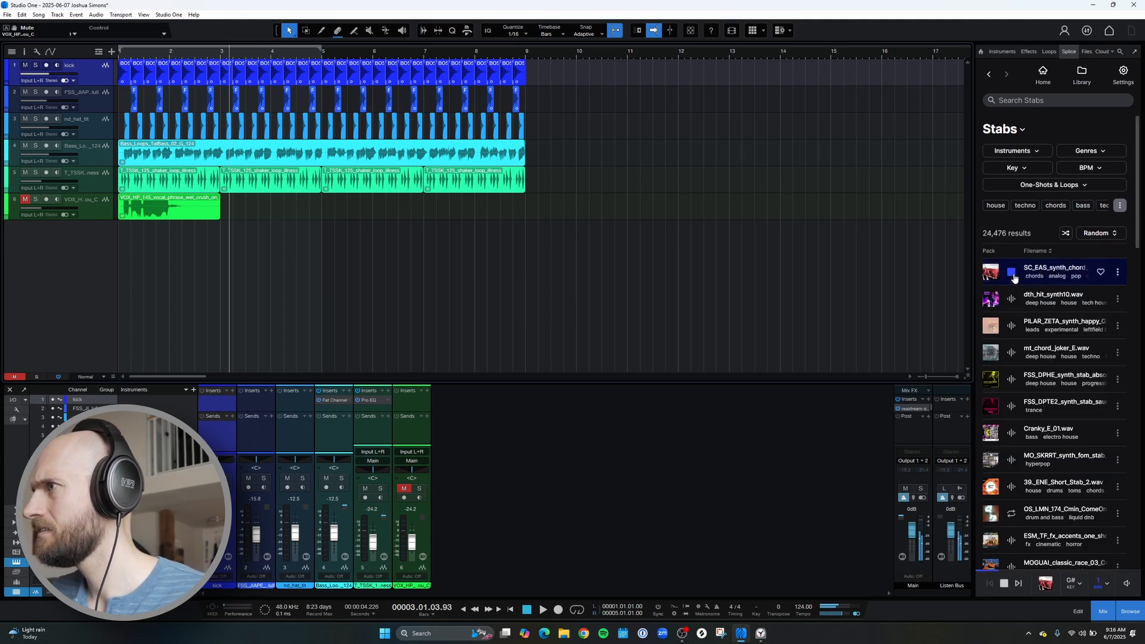
left_click(1012, 277)
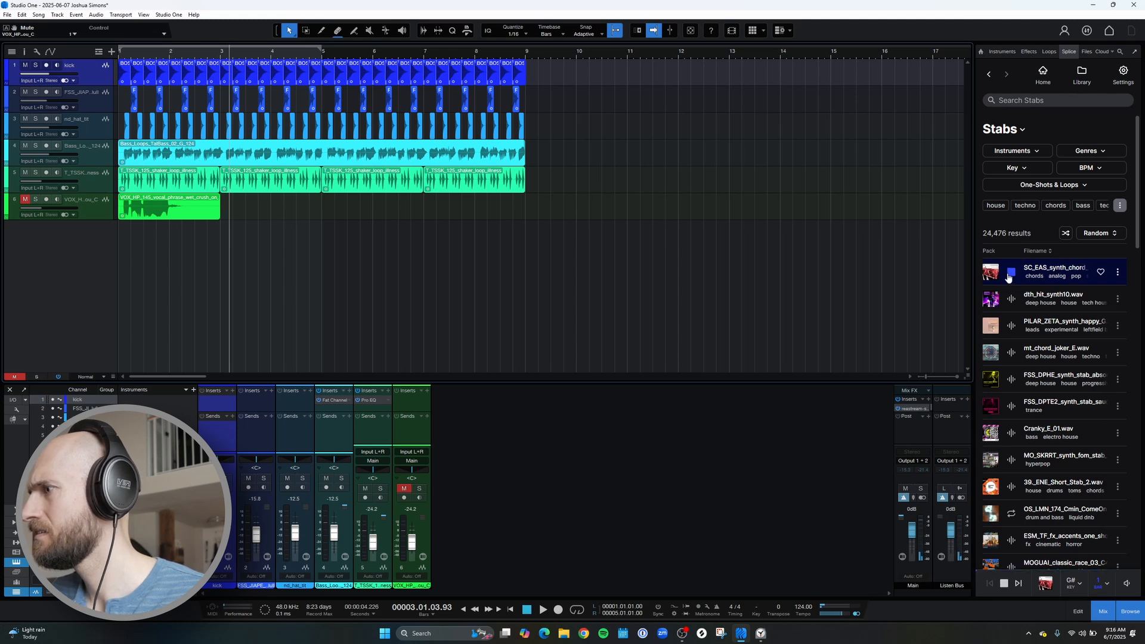
Place SC_EAS_synth_chord_stab_lofi_Abmaj7.wav on a new track at the start of bar 1 and lower its volume
left_click_drag(1037, 266, 132, 241)
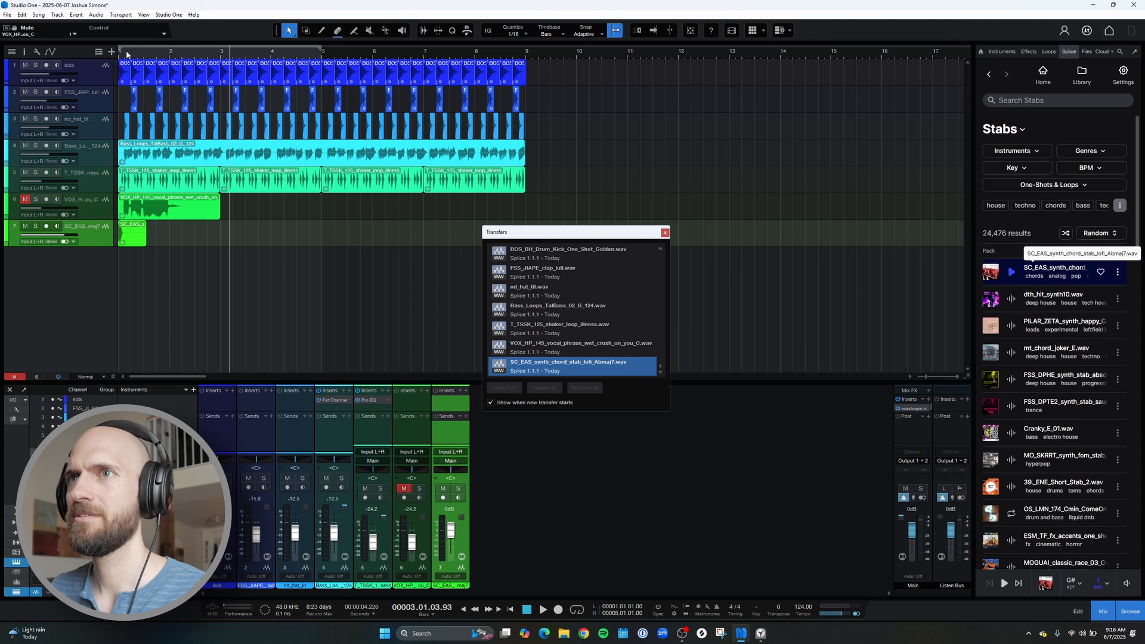
left_click_drag(451, 530, 450, 536)
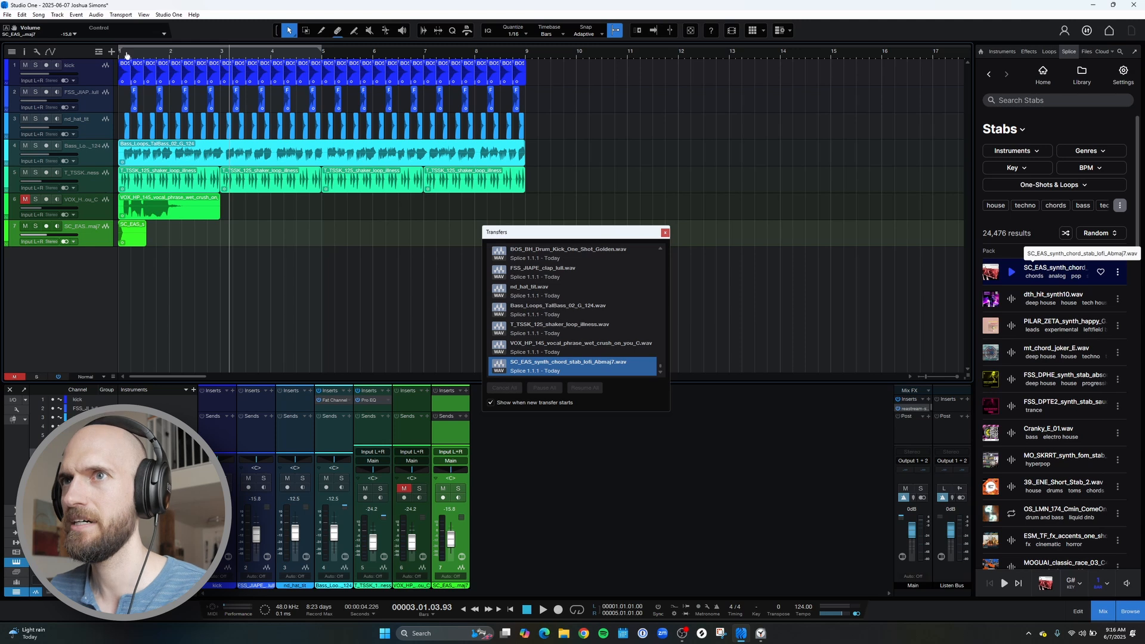
Move the chord stab to the off-beat at 1.1.3 and play the song from the start
scroll(127, 55, "up", 5)
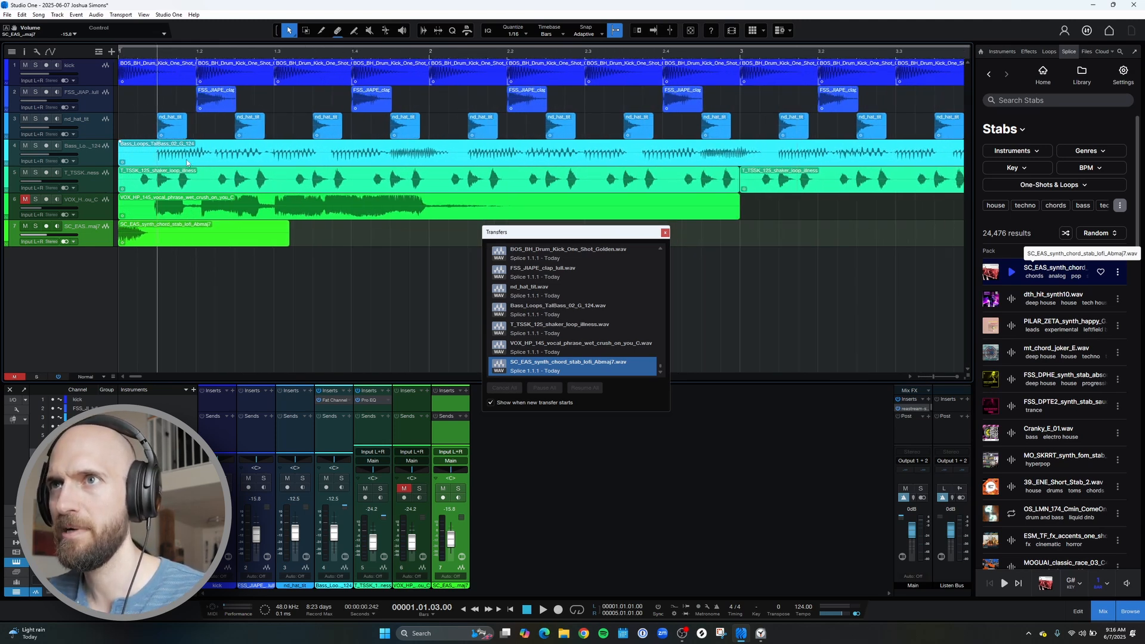
left_click_drag(164, 241, 203, 243)
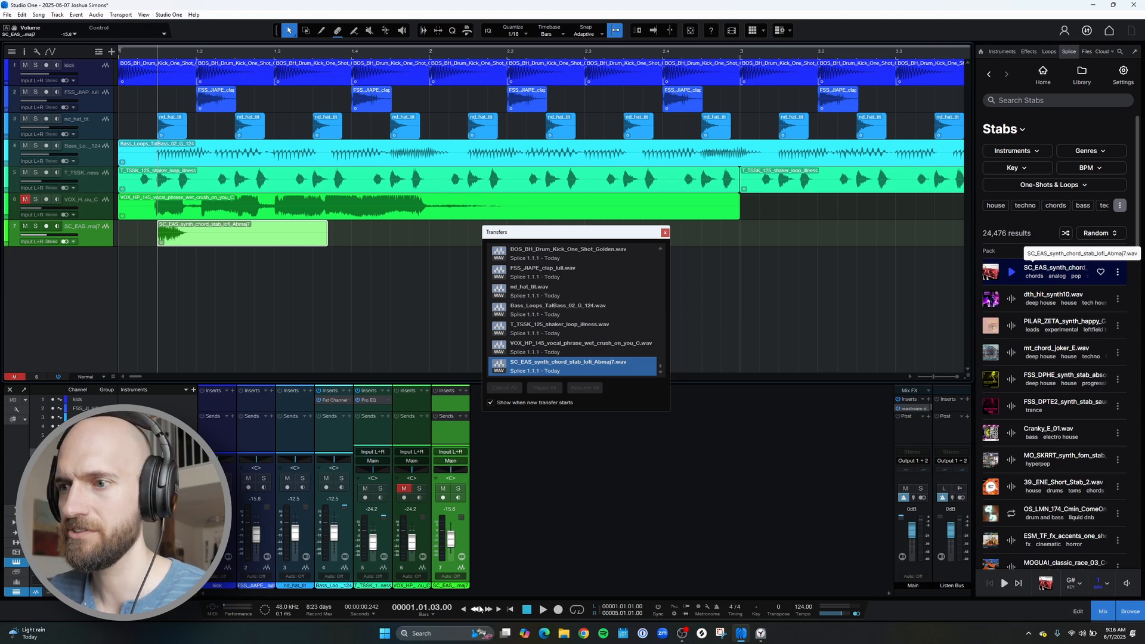
left_click(511, 609)
key("space")
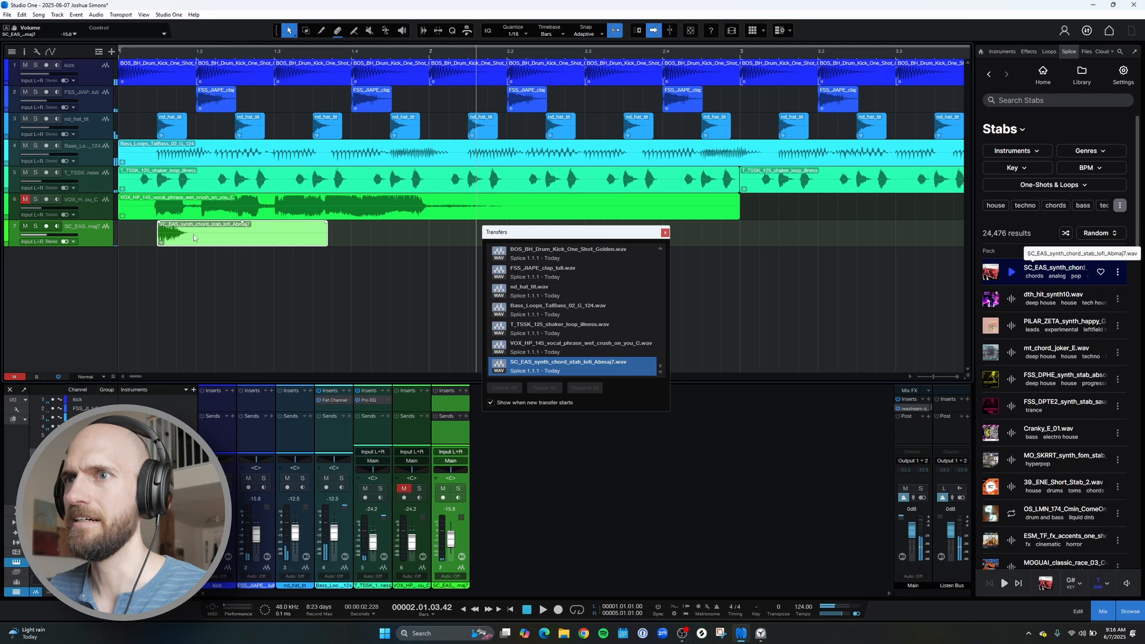
Copy the chord stab to the off-beat at 2.1.3 and play the arrangement from the start to check it
left_click_drag(190, 231, 504, 241)
left_click(665, 234)
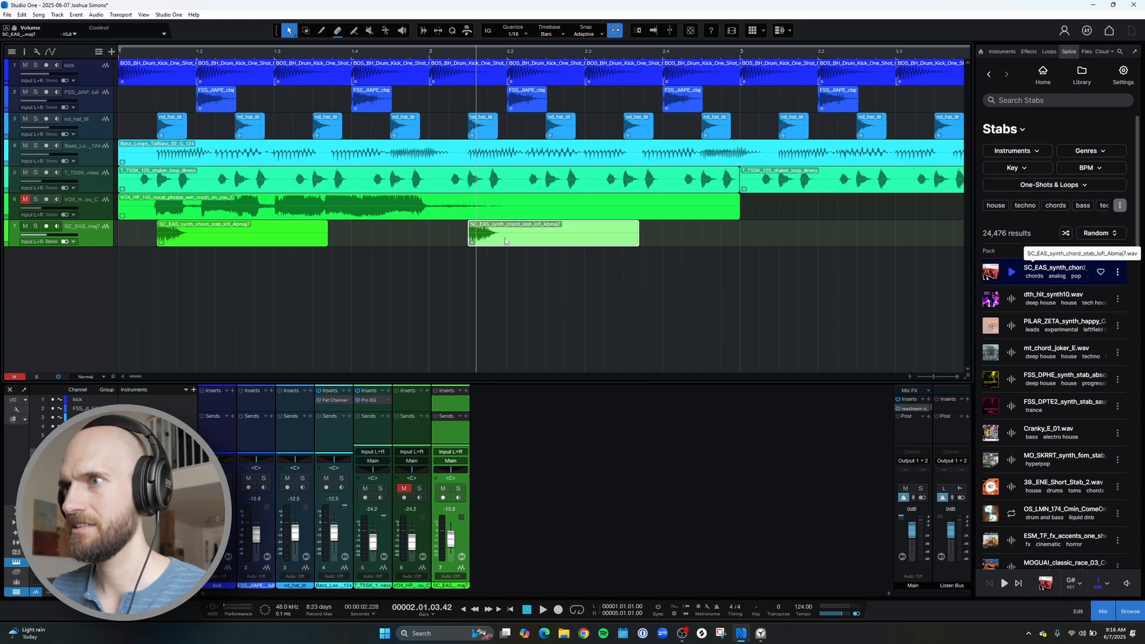
left_click(469, 58)
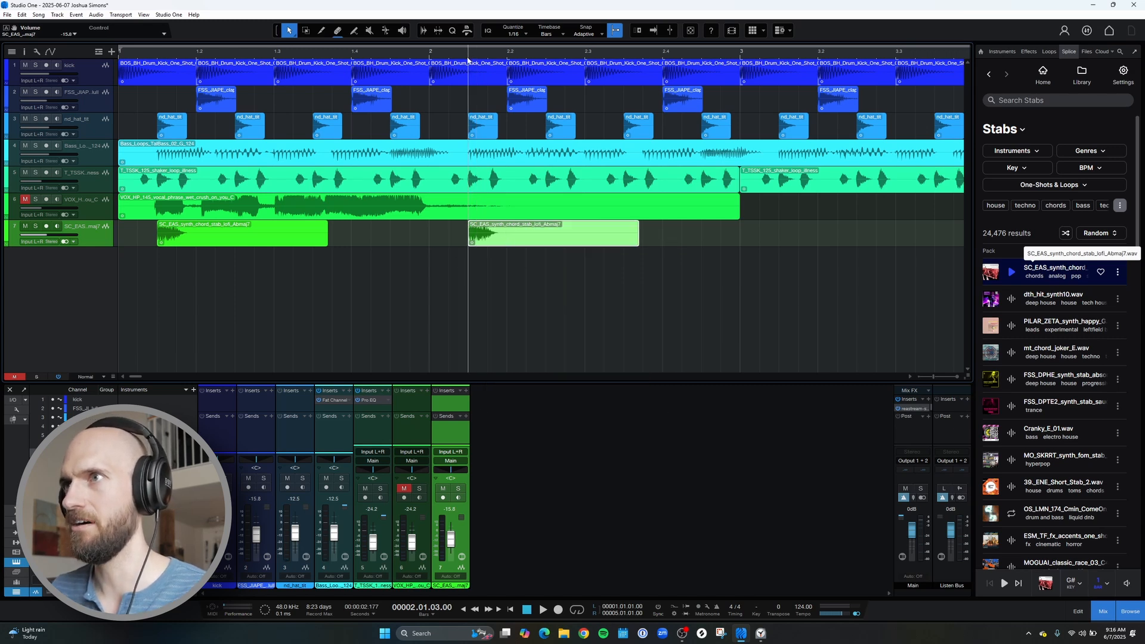
left_click(430, 53)
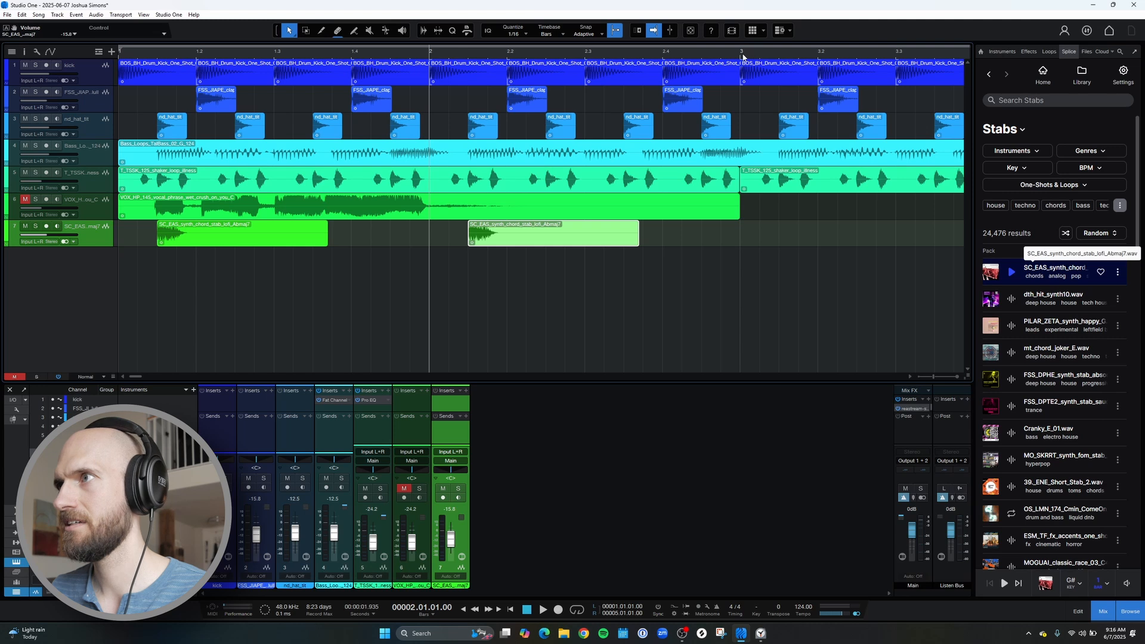
left_click(743, 58)
left_click(511, 610)
key("space")
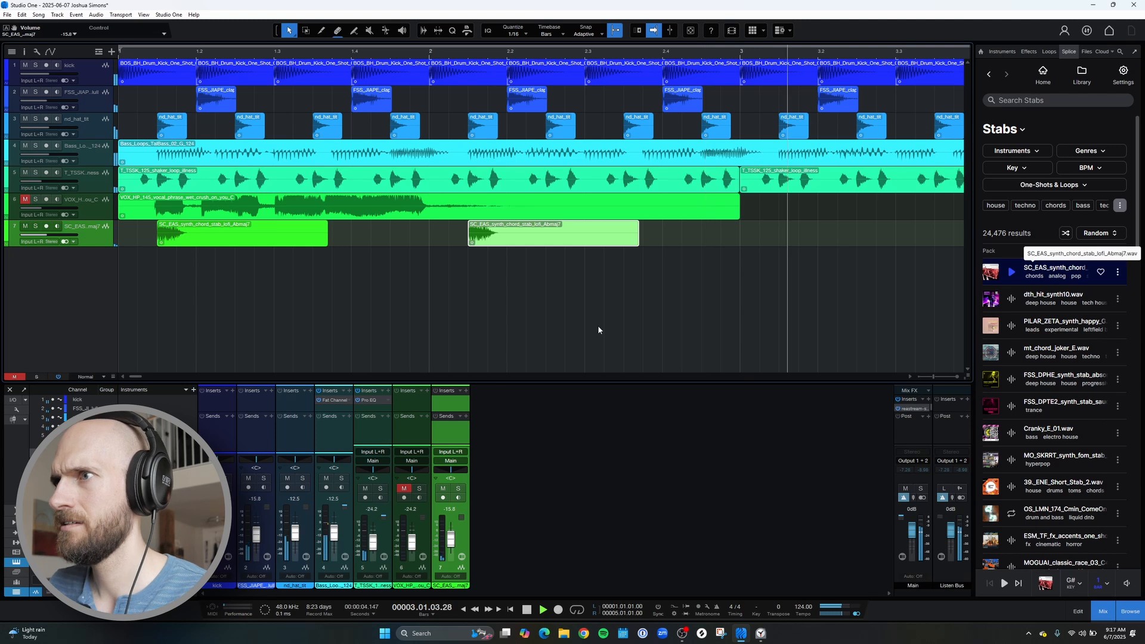
key("space")
Duplicate the two chord stabs of bars 1 and 2 into bars 3 and 4
left_click_drag(587, 55, 584, 37)
left_click_drag(396, 247, 105, 241)
key("d")
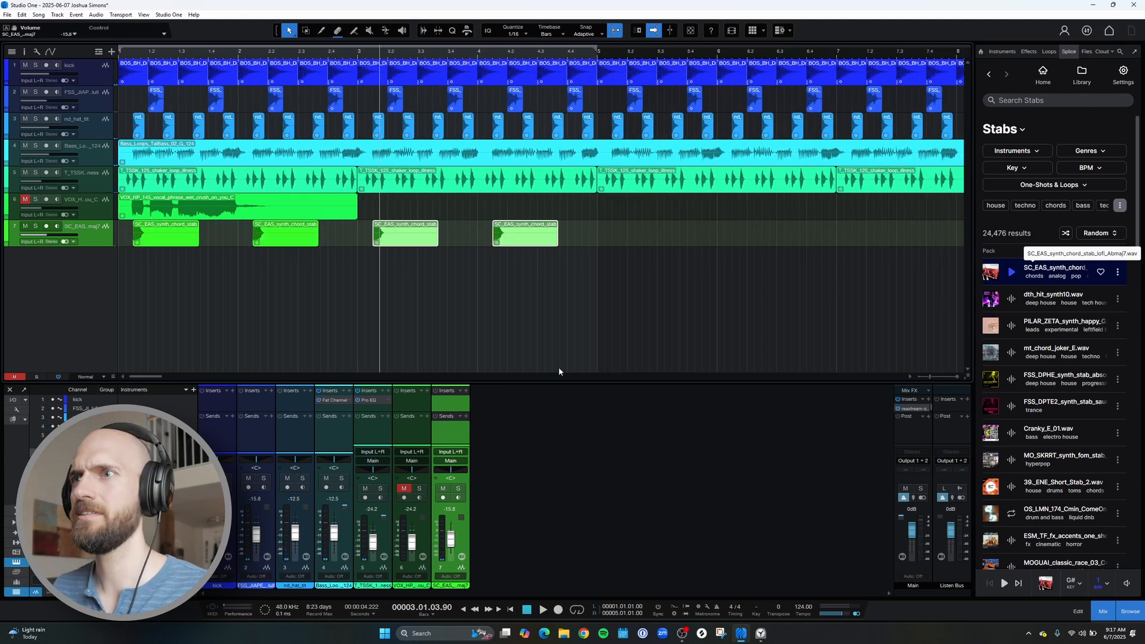
Duplicate the four chord stabs into bars 5 to 8 and play the song from the start
left_click_drag(629, 260, 129, 242)
key("d")
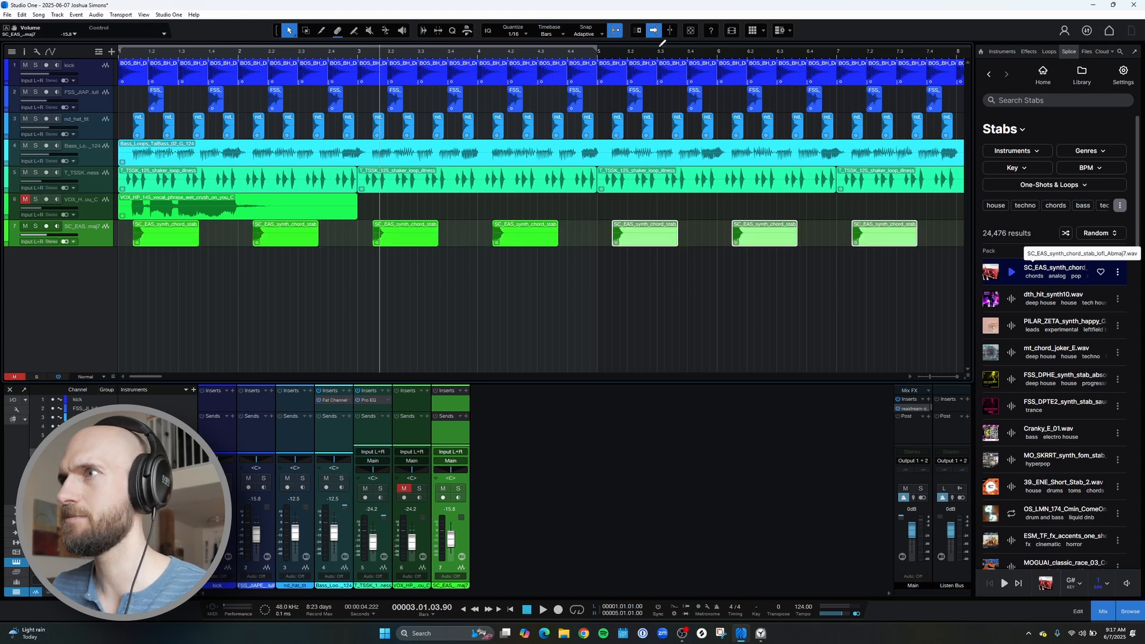
left_click_drag(662, 52, 675, 46)
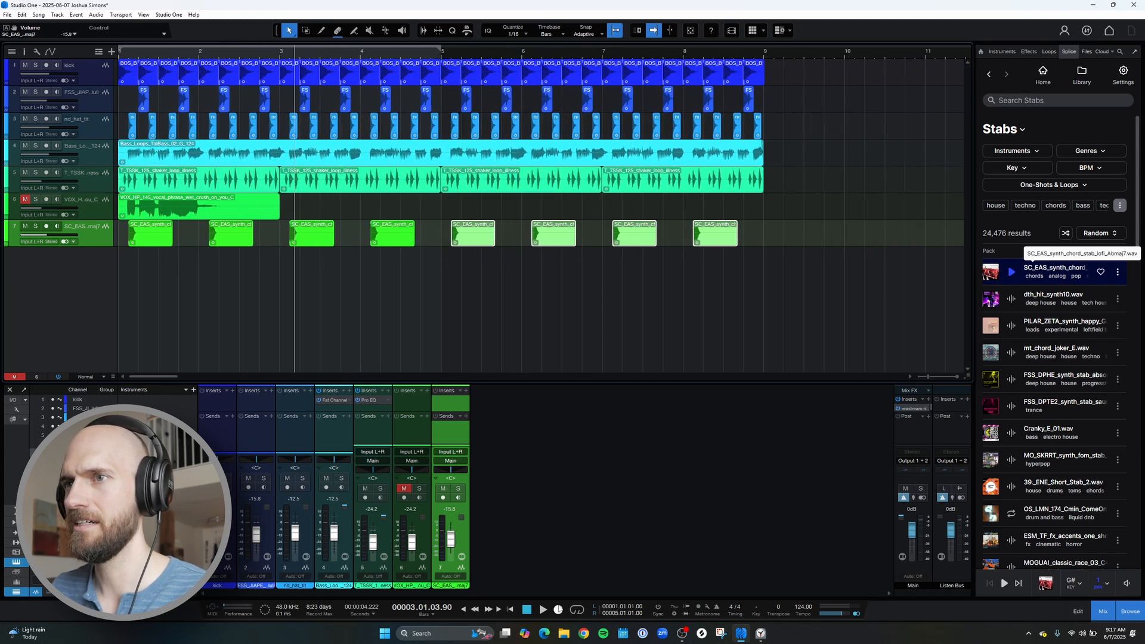
key("comma")
key("space")
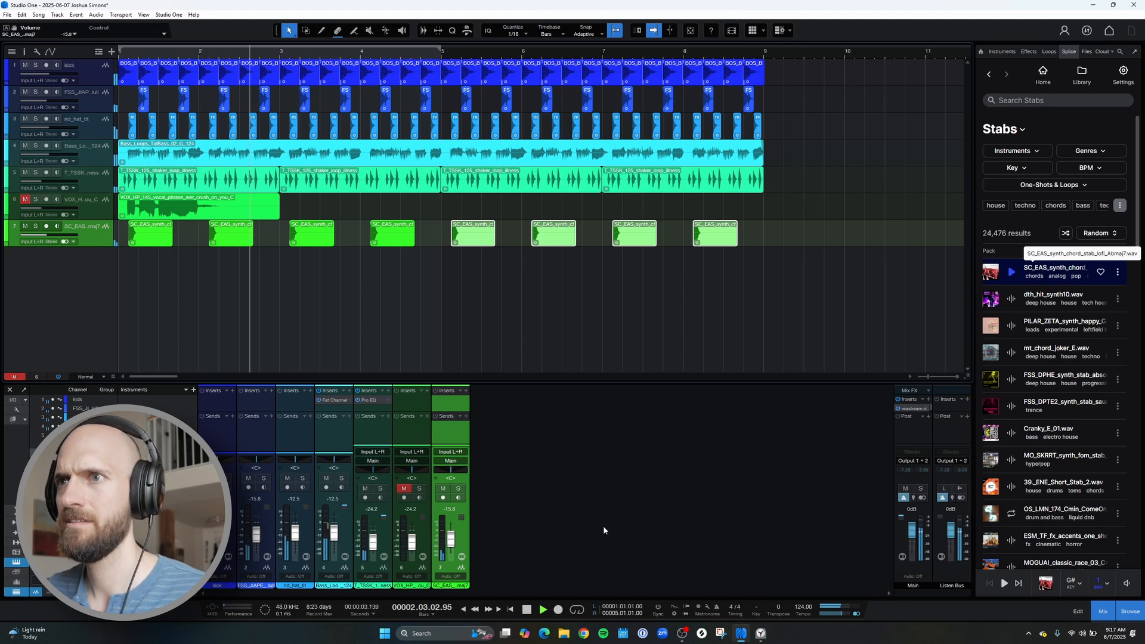
key("space")
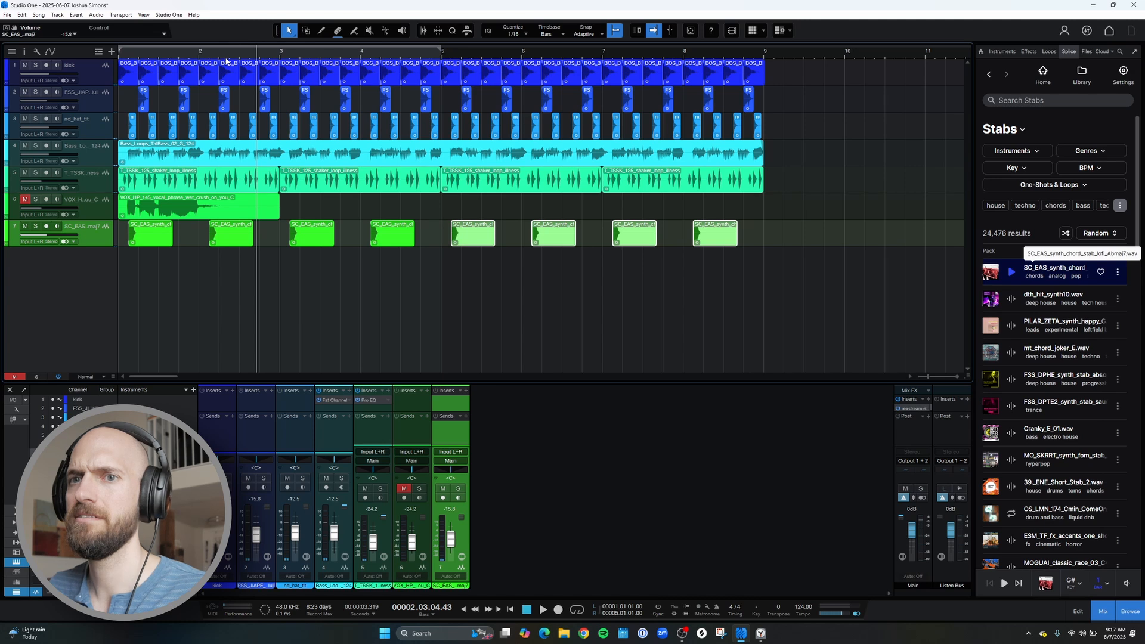
Copy the bar 2 chord stab to 2.3.4, trim its end before the bar 3 stab, and audition the passage
scroll(225, 60, "up", 5)
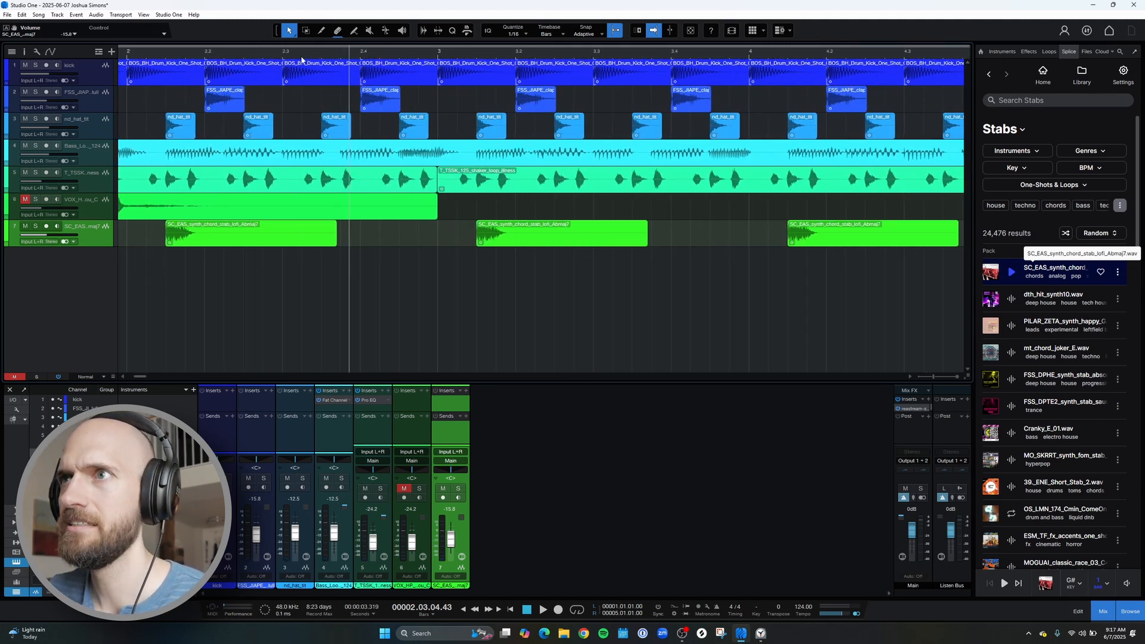
left_click(347, 58)
left_click_drag(218, 233, 395, 230)
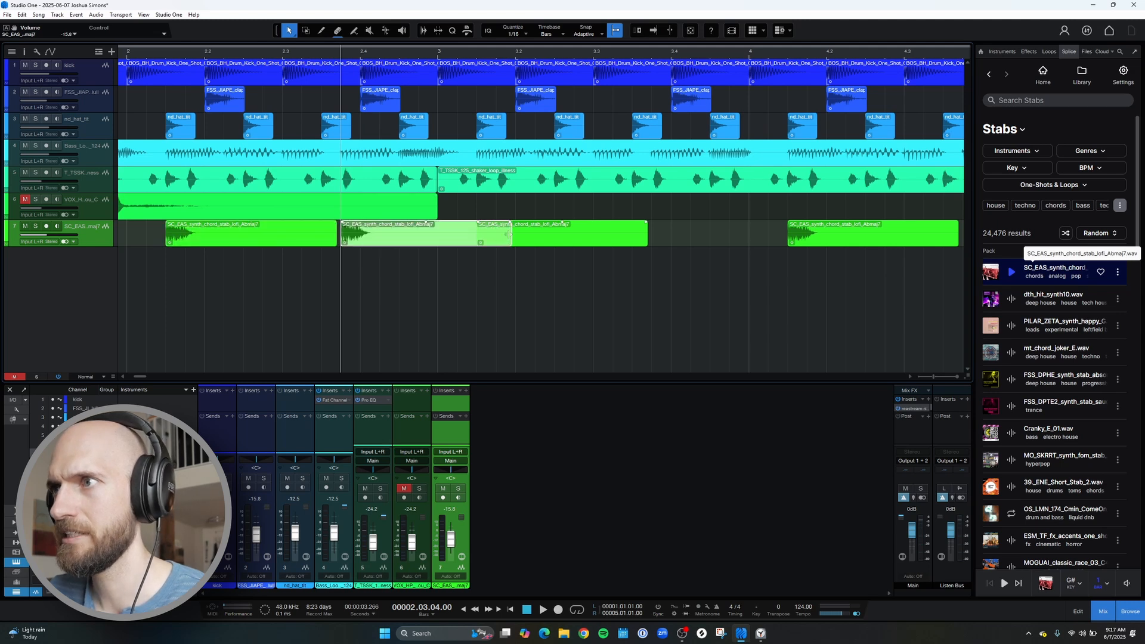
left_click_drag(510, 233, 460, 235)
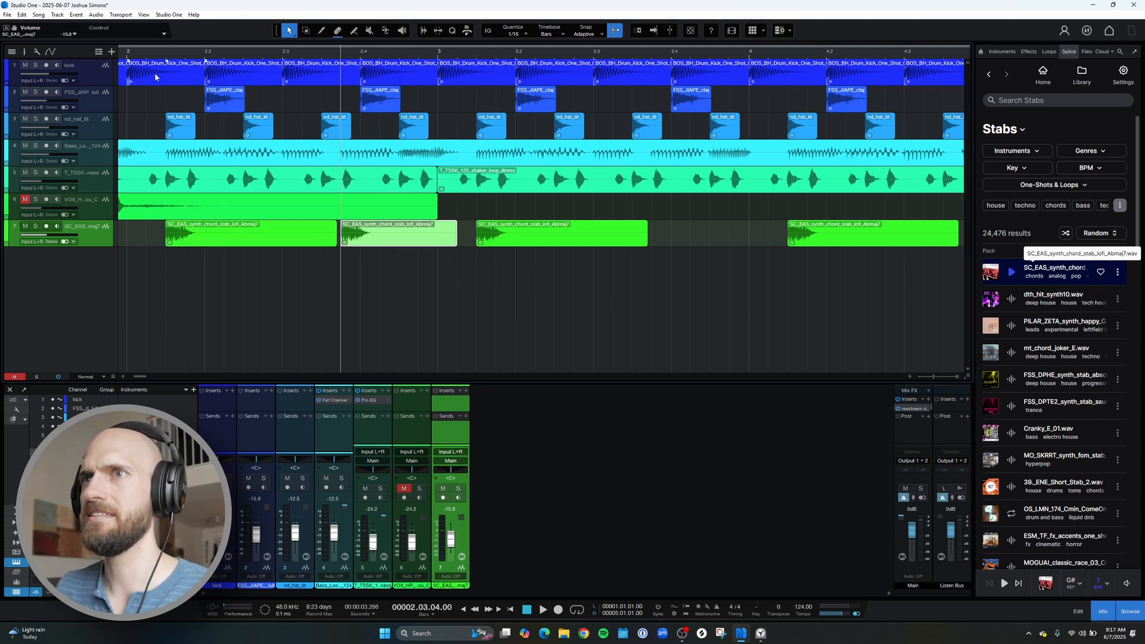
left_click(166, 55)
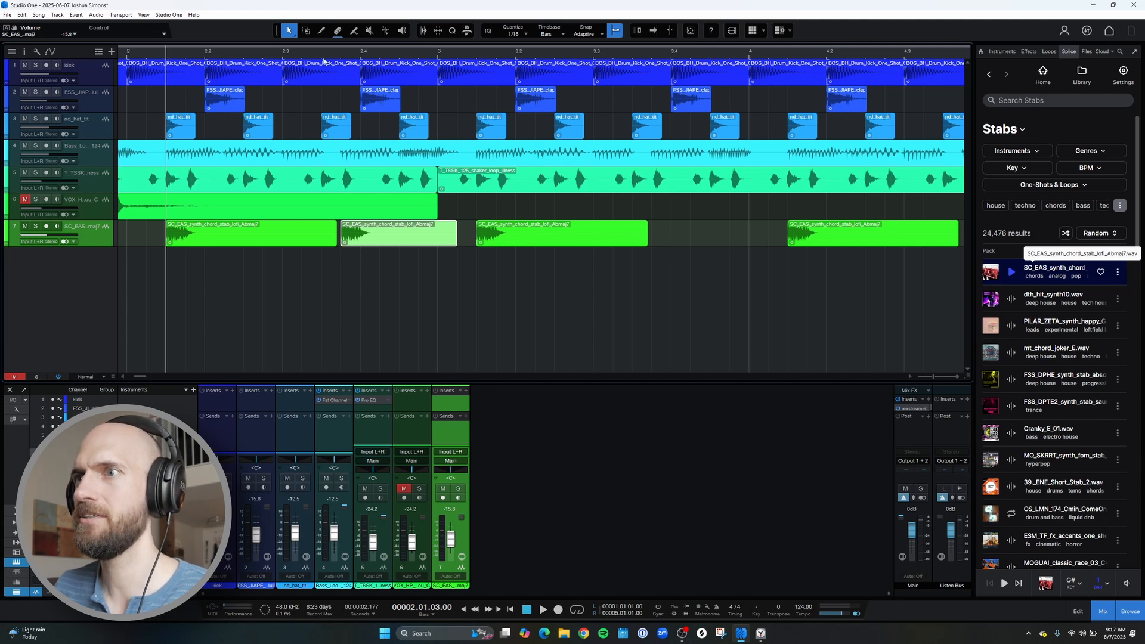
left_click(342, 57)
scroll(371, 49, "left", 2)
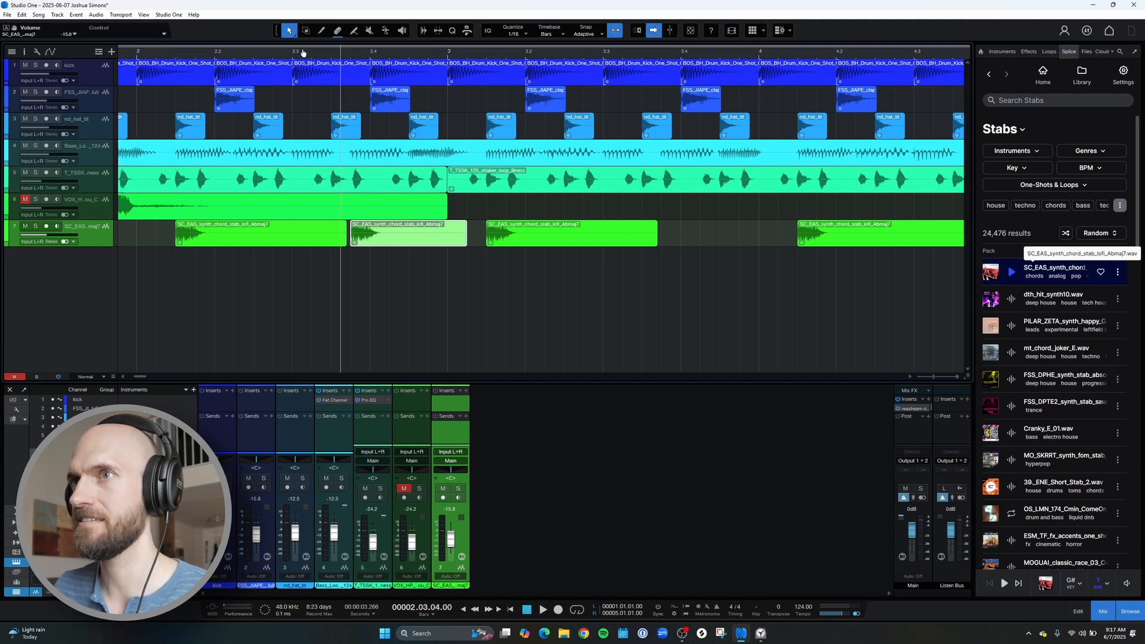
left_click(154, 54)
key("space")
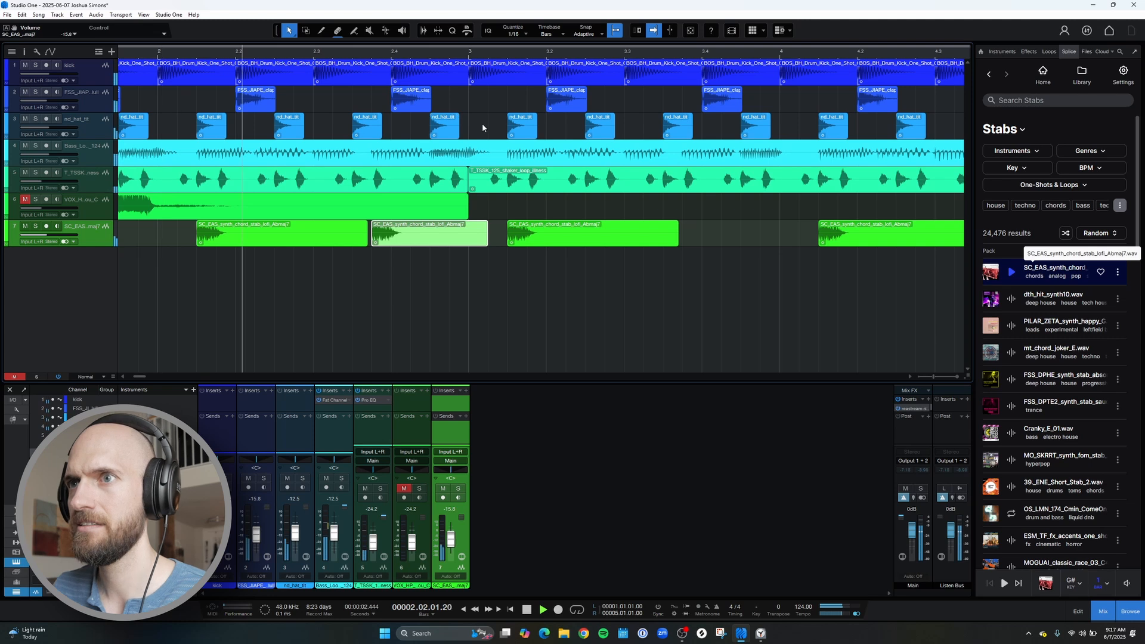
key("space")
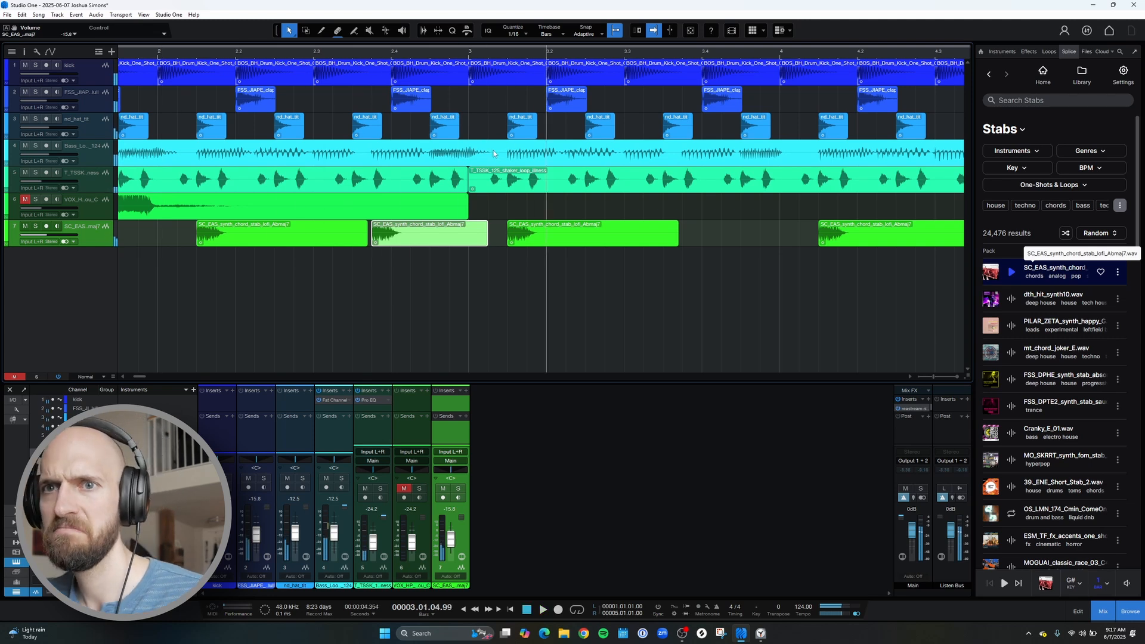
Copy the shortened chord stab from the end of bar 2 to the matching position 4.3.4 in bar 4
left_click_drag(507, 54, 542, 42)
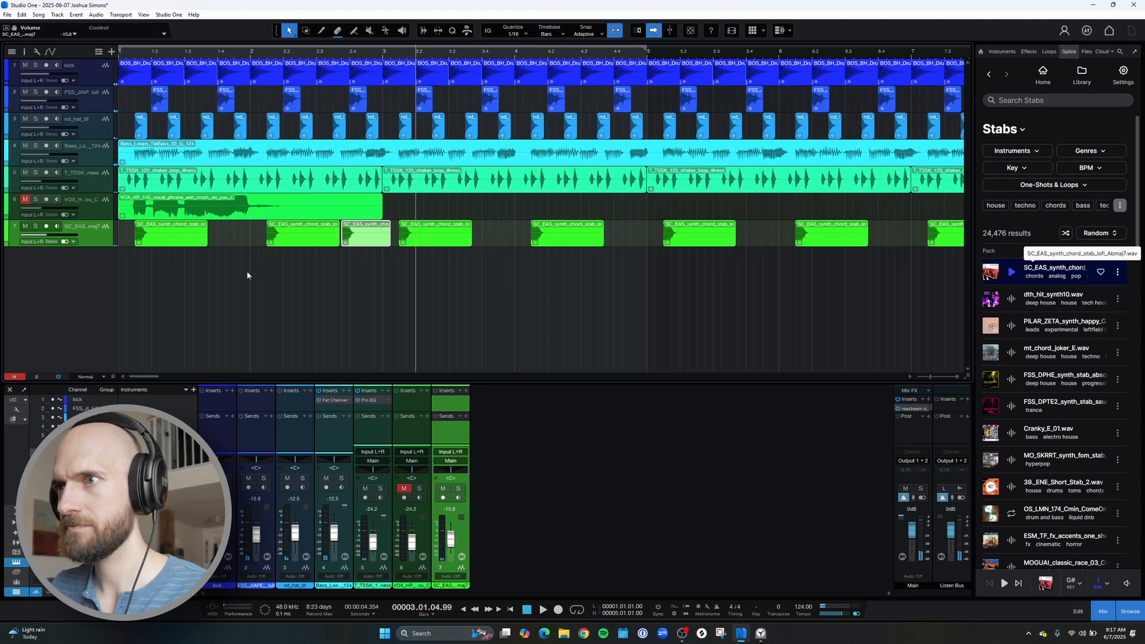
left_click(382, 295)
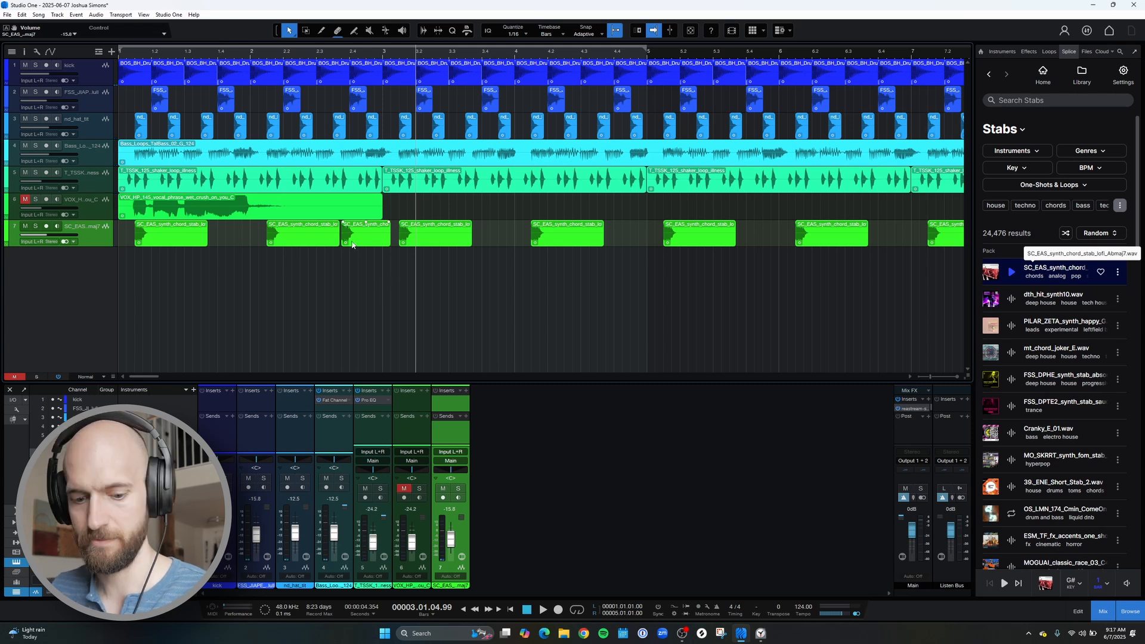
left_click_drag(352, 245, 617, 245)
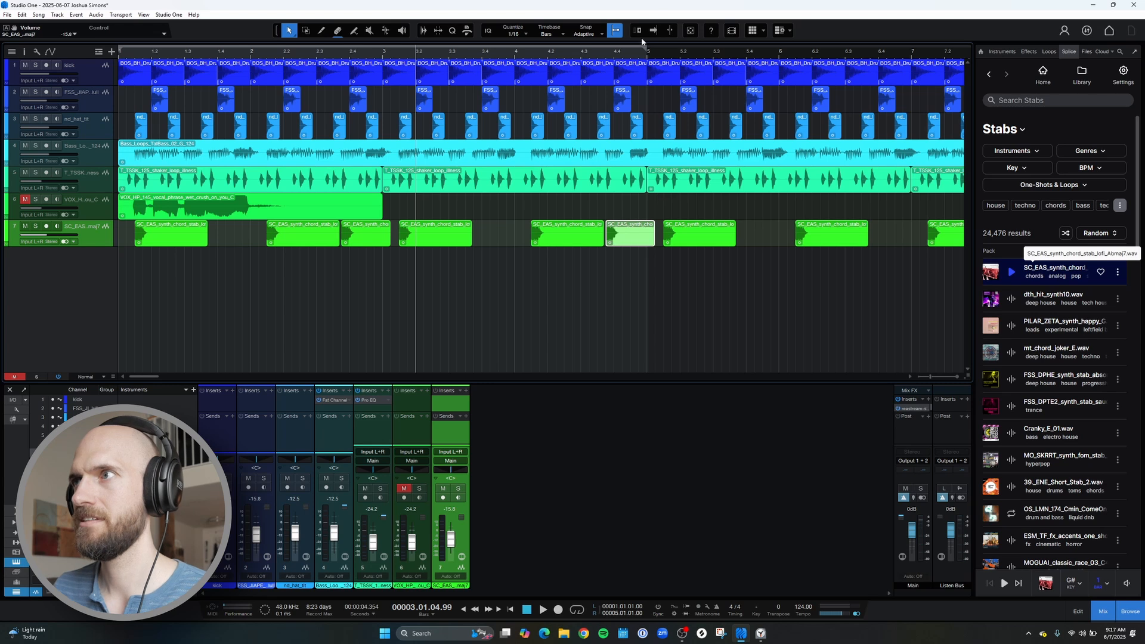
Delete the four chord stabs in bars 5 to 8
left_click_drag(637, 54, 650, 47)
left_click_drag(794, 248, 483, 238)
key("Delete")
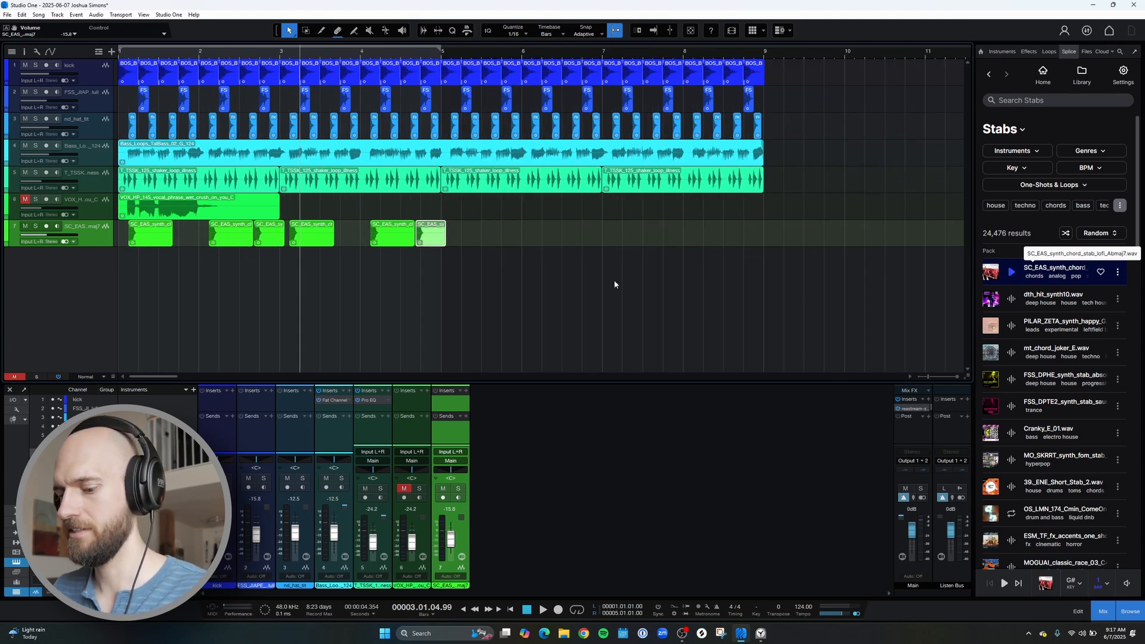
Duplicate all six chord stabs of bars 1 to 4 into bars 5 to 8, and lower the stab track's volume to -20.8 dB during playback
left_click_drag(571, 289, 129, 223)
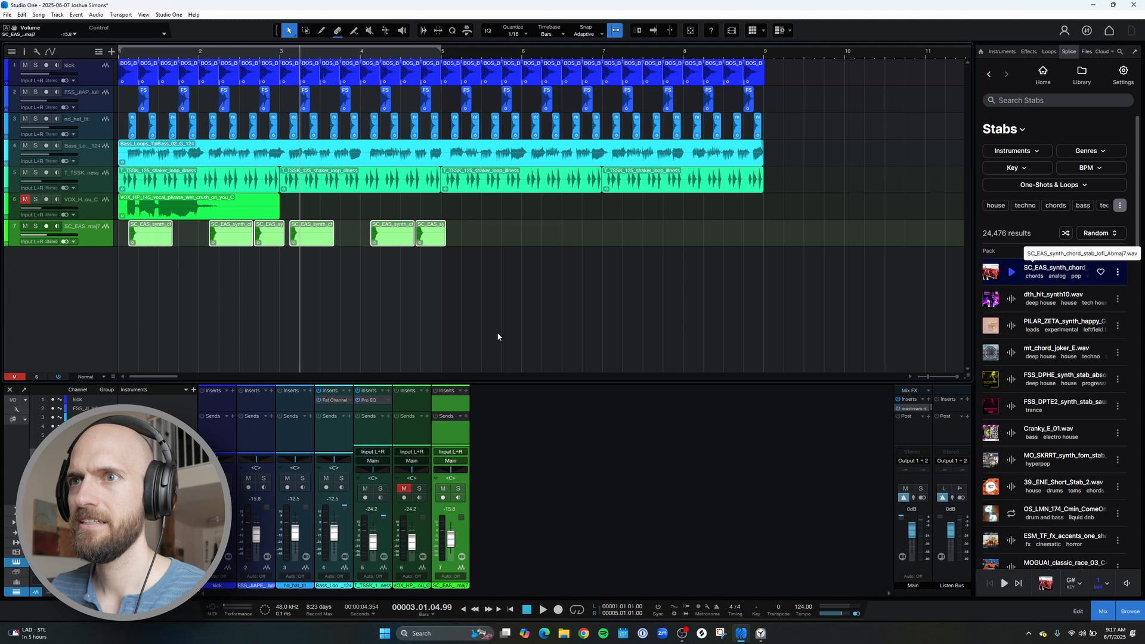
key("d")
key("space")
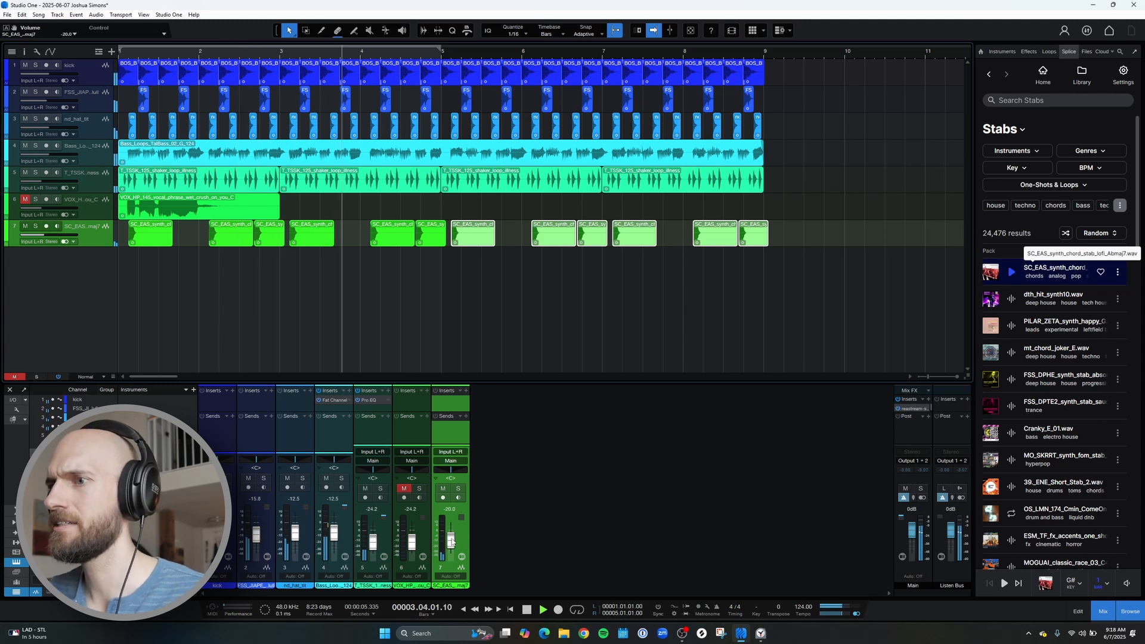
scroll(451, 542, "down", 3)
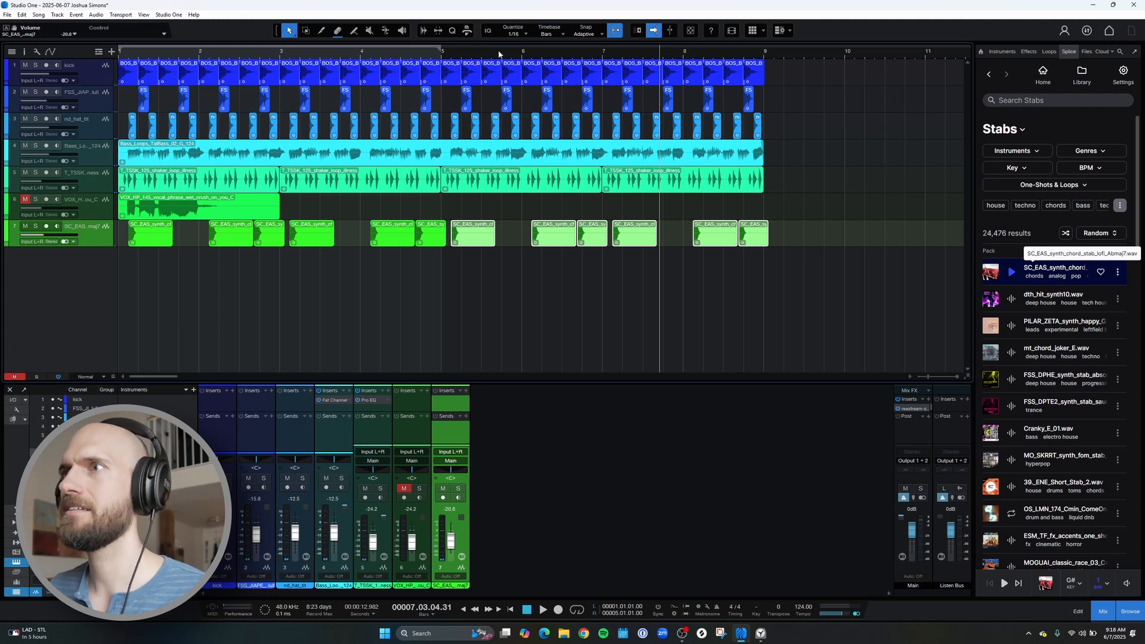
Move all clips on the seven tracks eight bars along the timeline so they start at bar 9
scroll(514, 49, "down", 5)
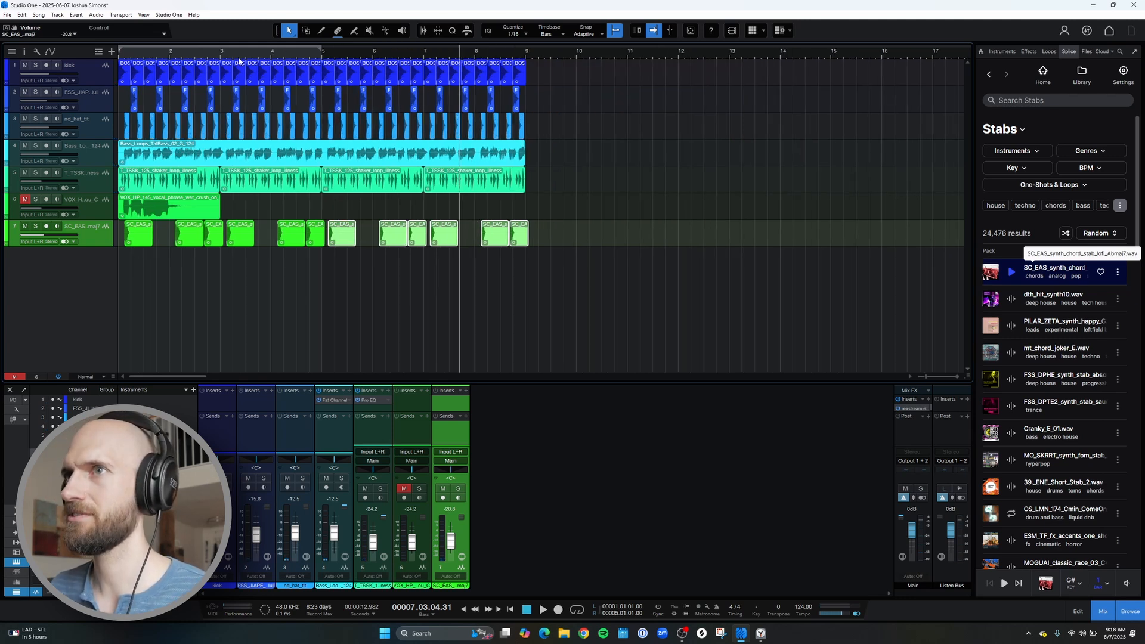
left_click_drag(605, 252, 101, 58)
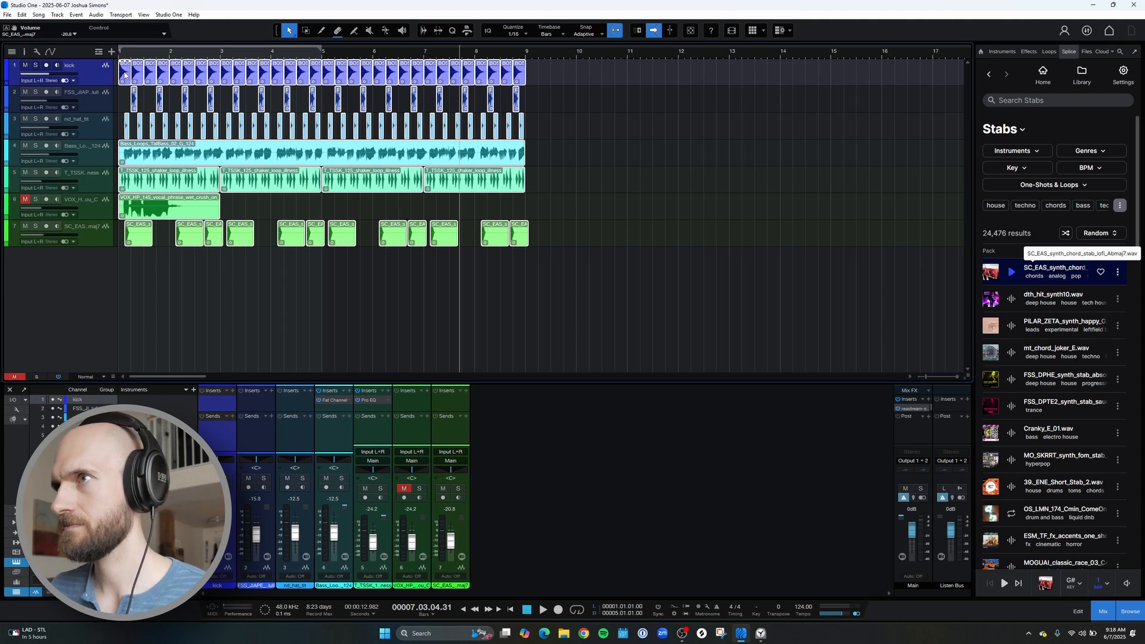
left_click_drag(125, 73, 536, 117)
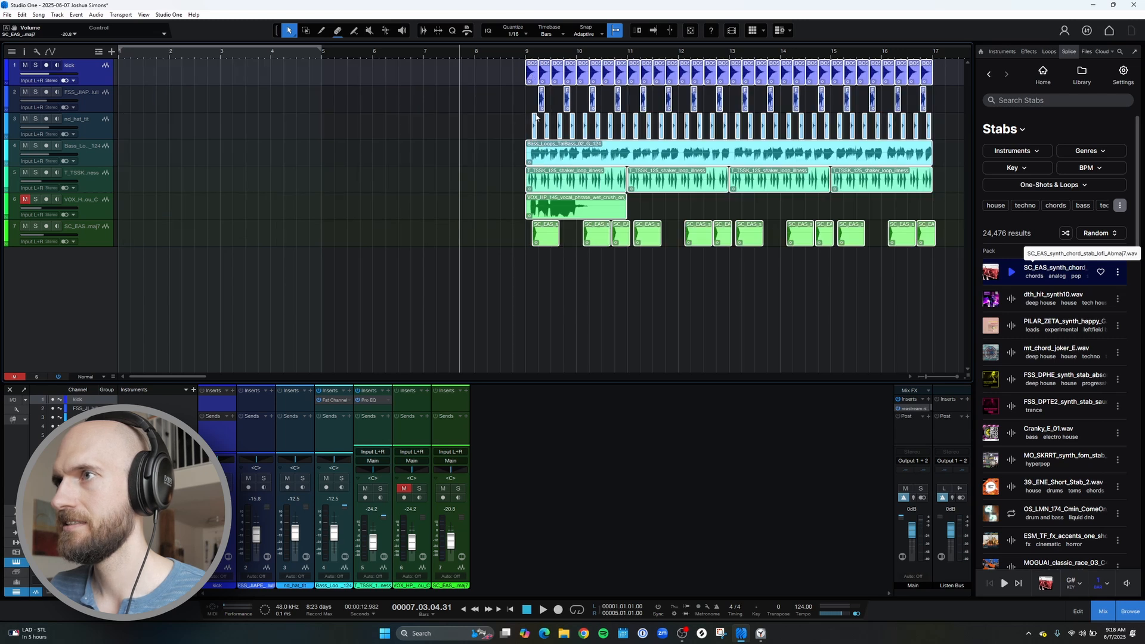
left_click(458, 177)
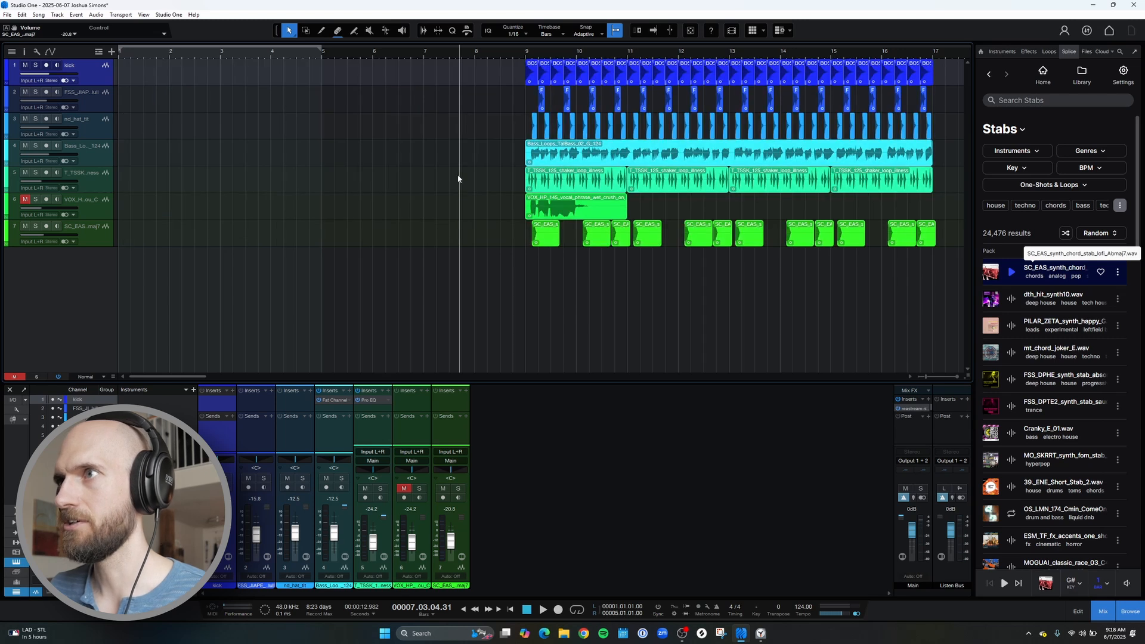
Show the arranger track, add an Intro section at bar 1, and extend it to eight bars, ending at bar 9
left_click(99, 53)
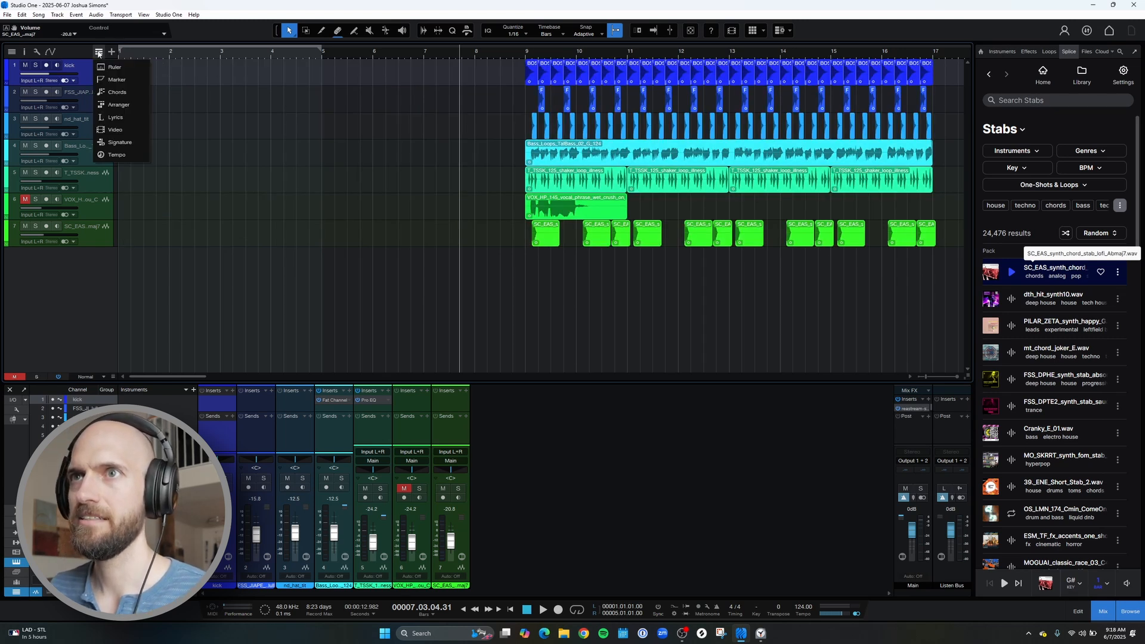
left_click(112, 105)
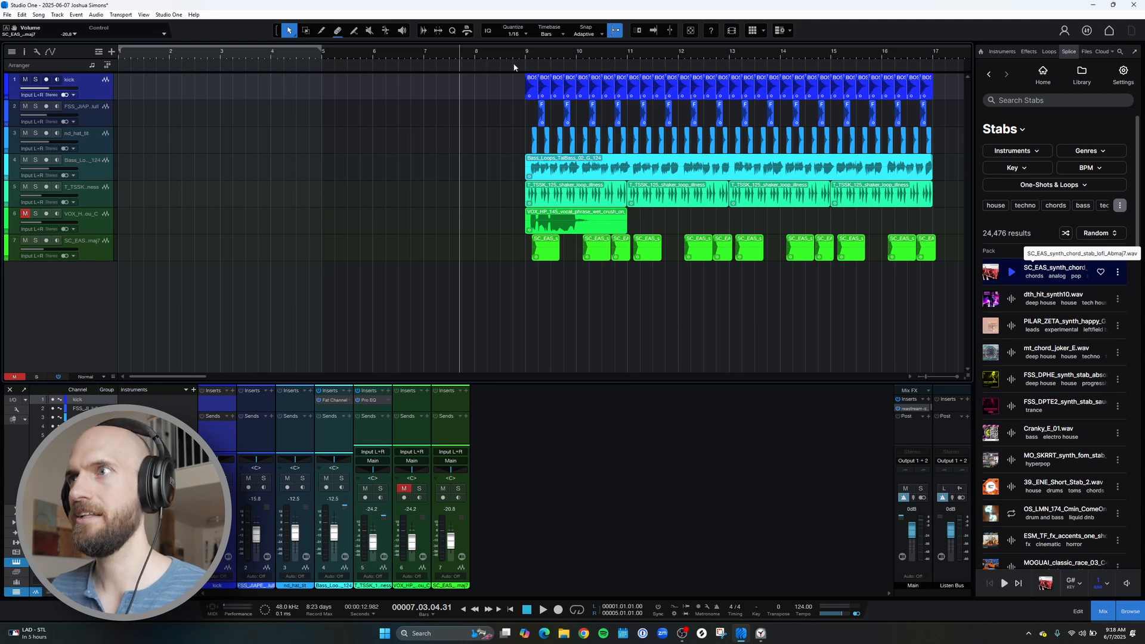
double_click(121, 63)
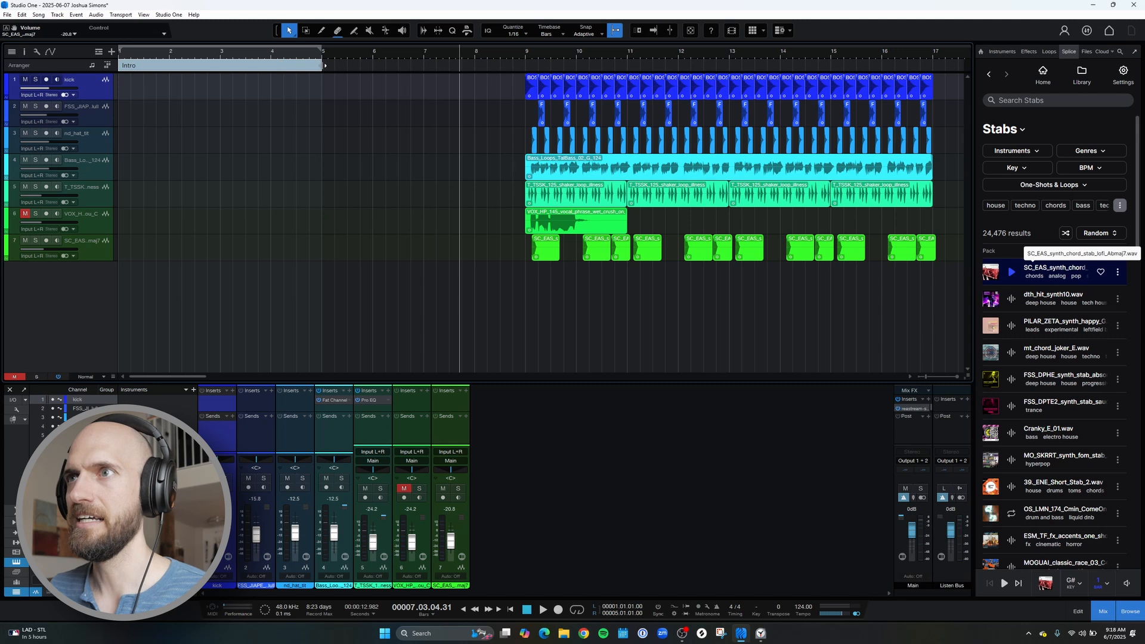
left_click_drag(321, 64, 525, 77)
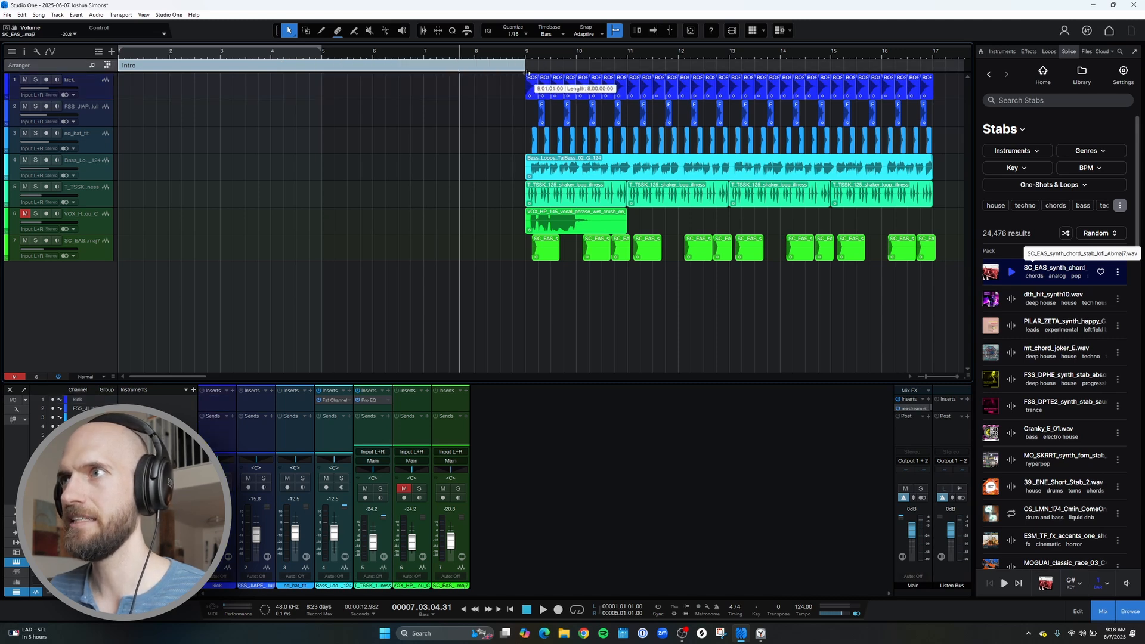
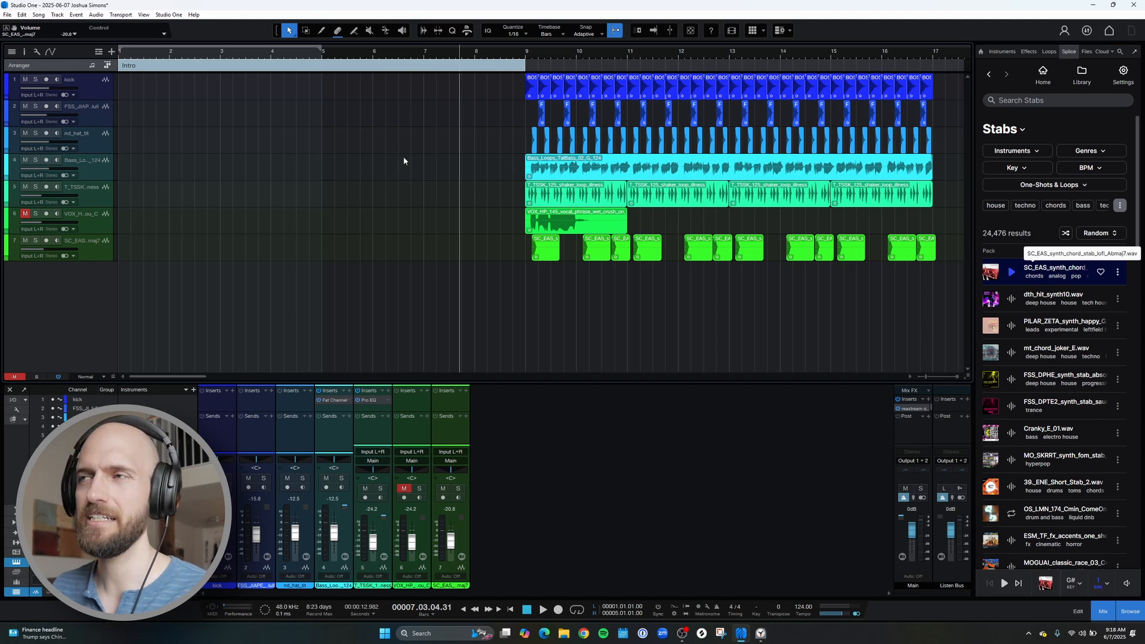
Move the kick, clap and hi-hat clips from bar 9 to bar 1 under the Intro section, and audition them from the start
mouse_move(947, 145)
left_mouse_down()
mouse_move(537, 75)
mouse_move(506, 81)
mouse_move(817, 149)
mouse_move(920, 157)
mouse_move(938, 147)
left_mouse_up()
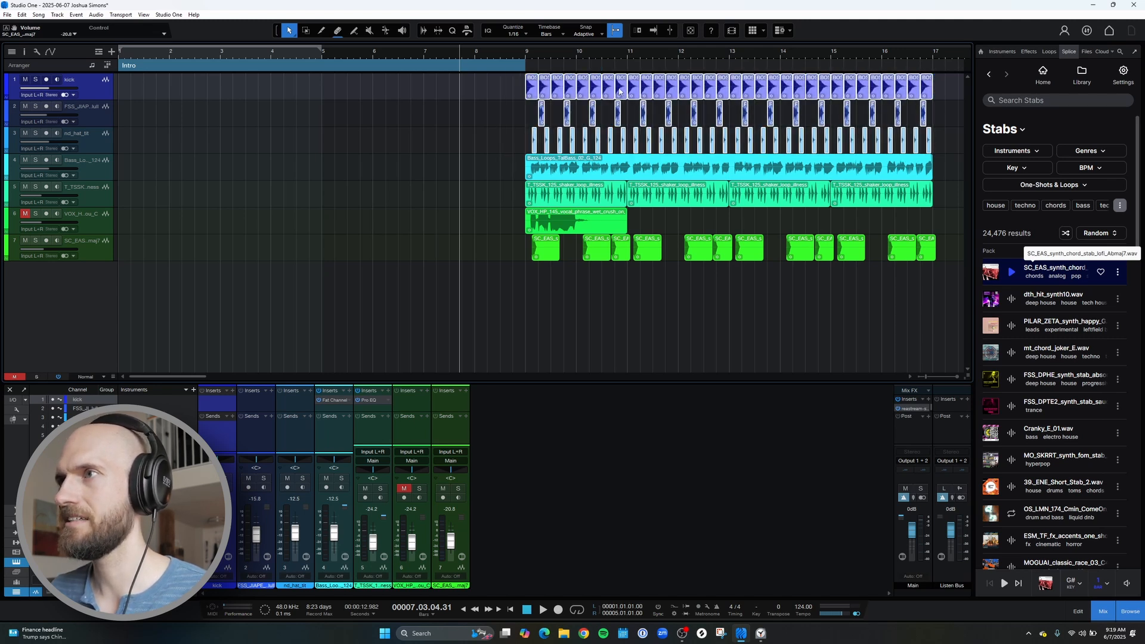
left_click_drag(618, 89, 200, 88)
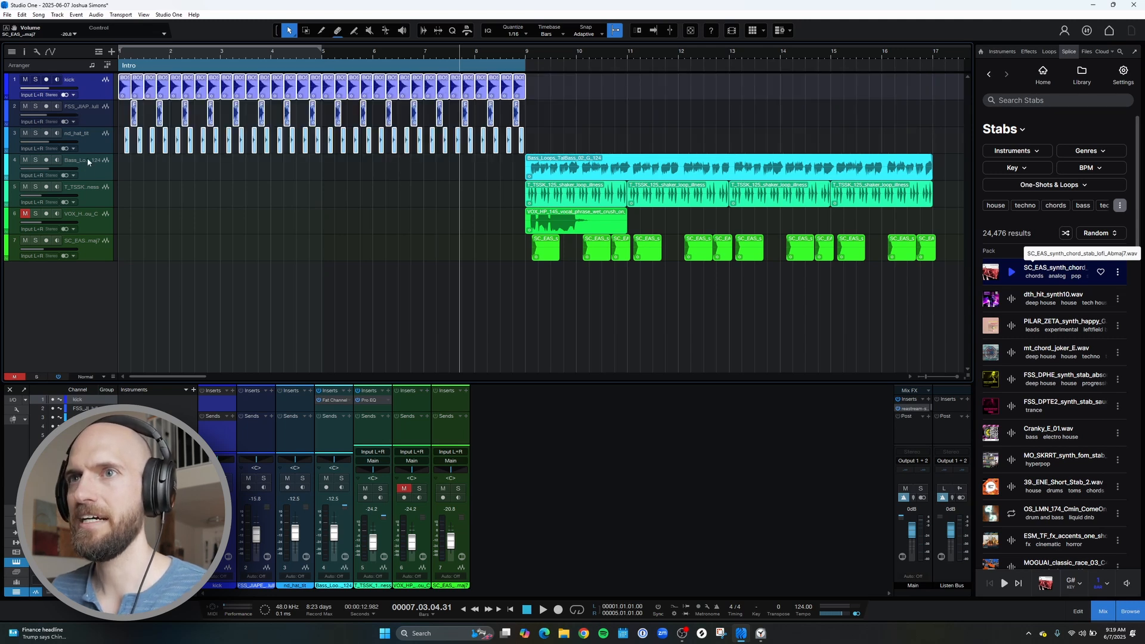
left_click(345, 229)
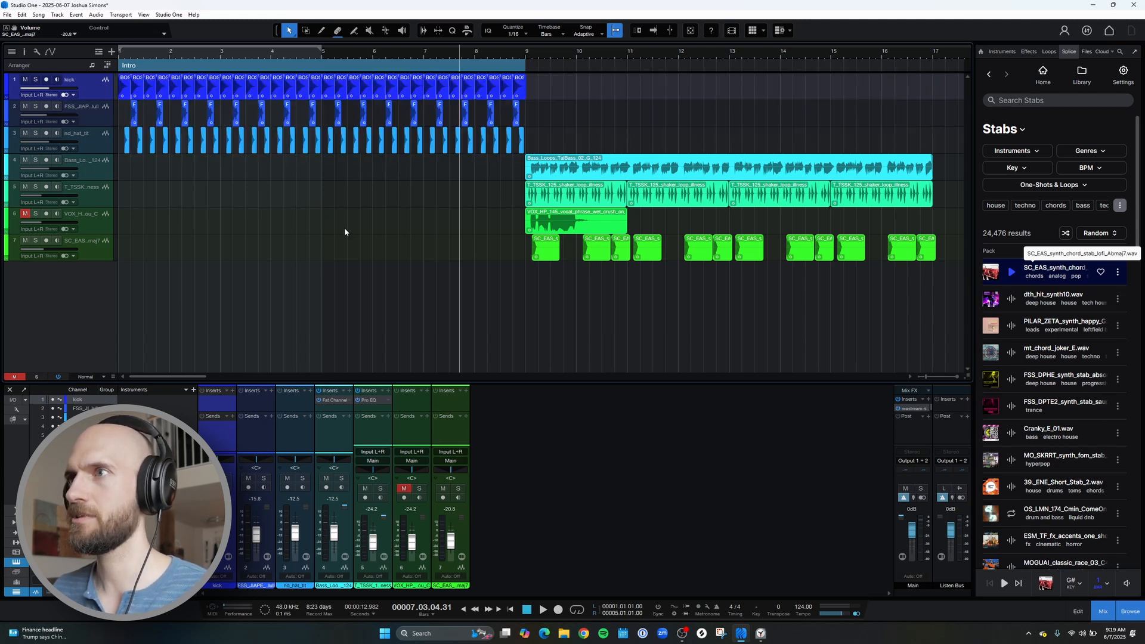
left_click(511, 609)
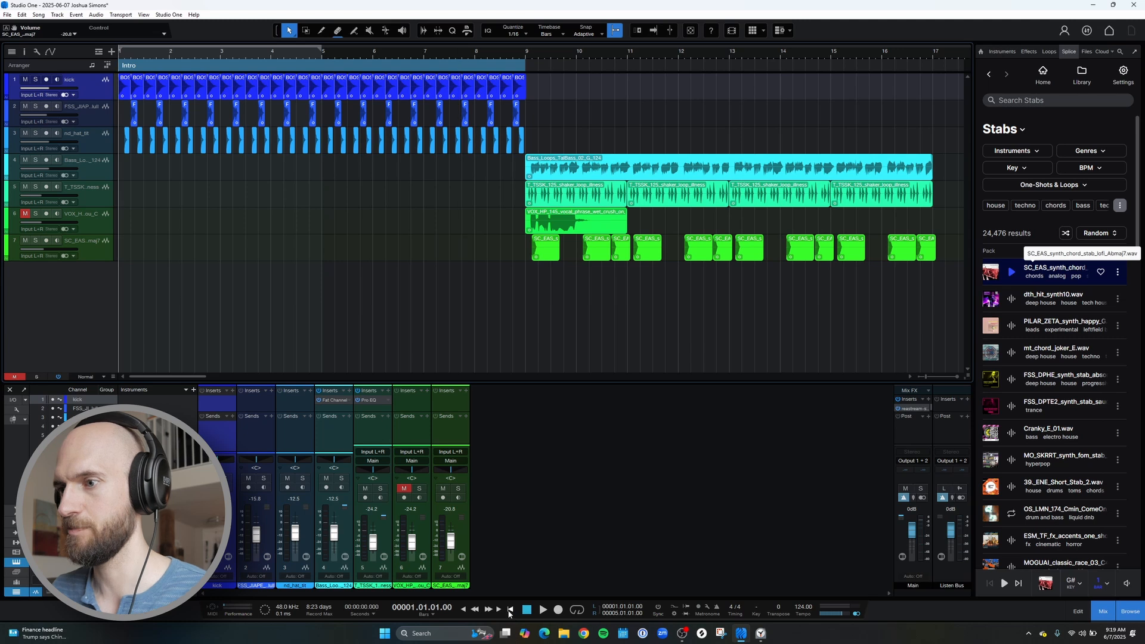
key("space")
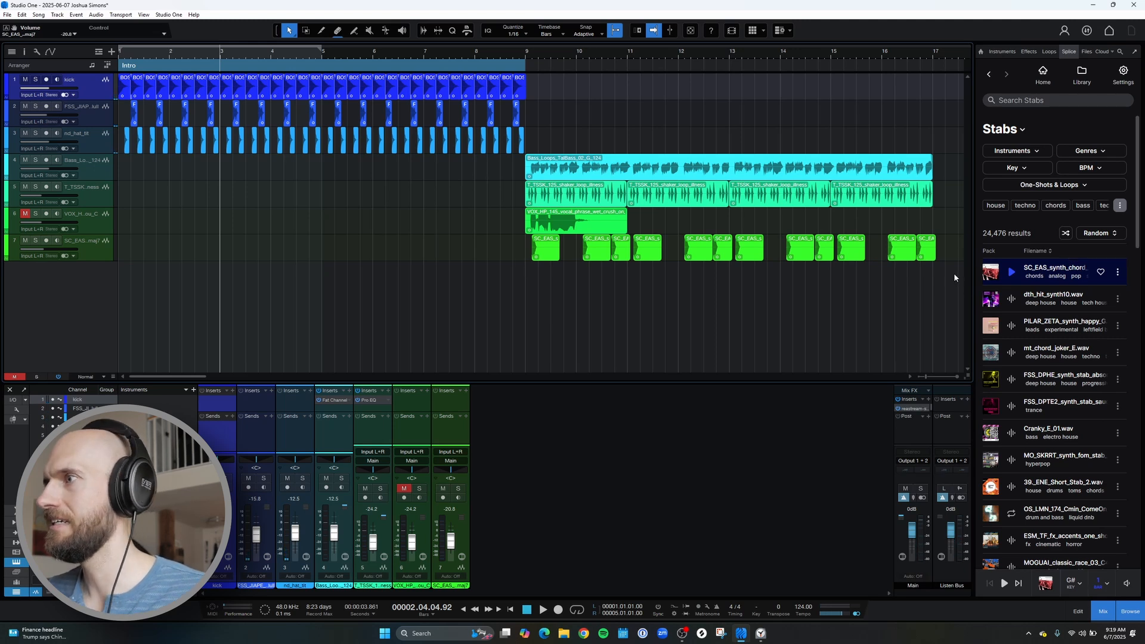
Move all chord stabs into the Intro, align the first one with the first hi-hat of bar 1, and audition from the start
left_click_drag(954, 273, 493, 266)
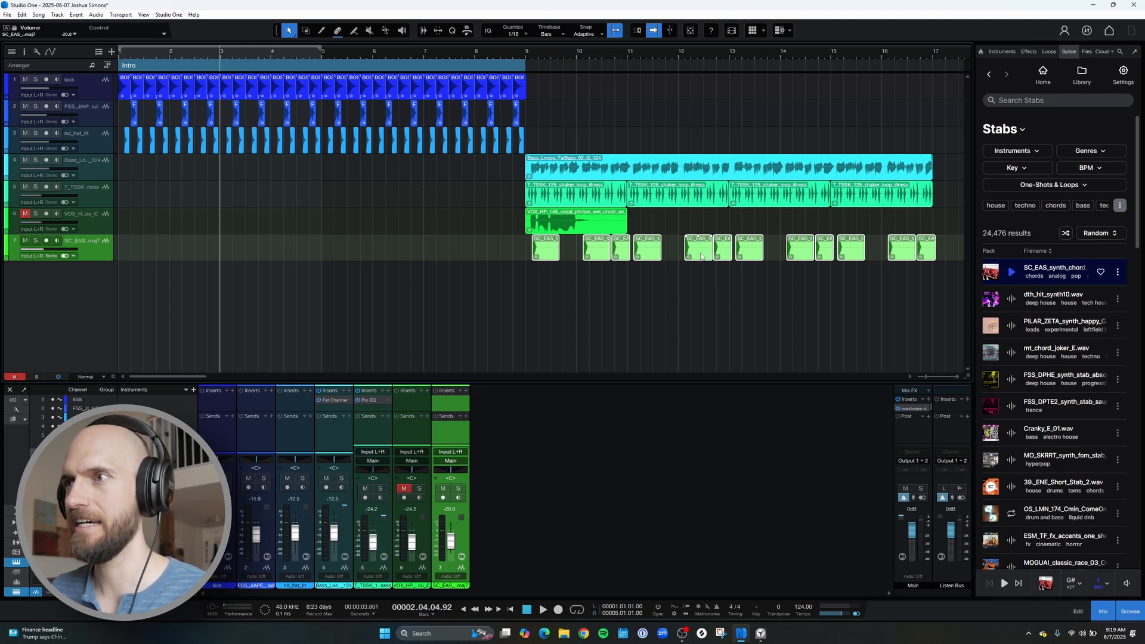
left_click_drag(552, 255, 138, 250)
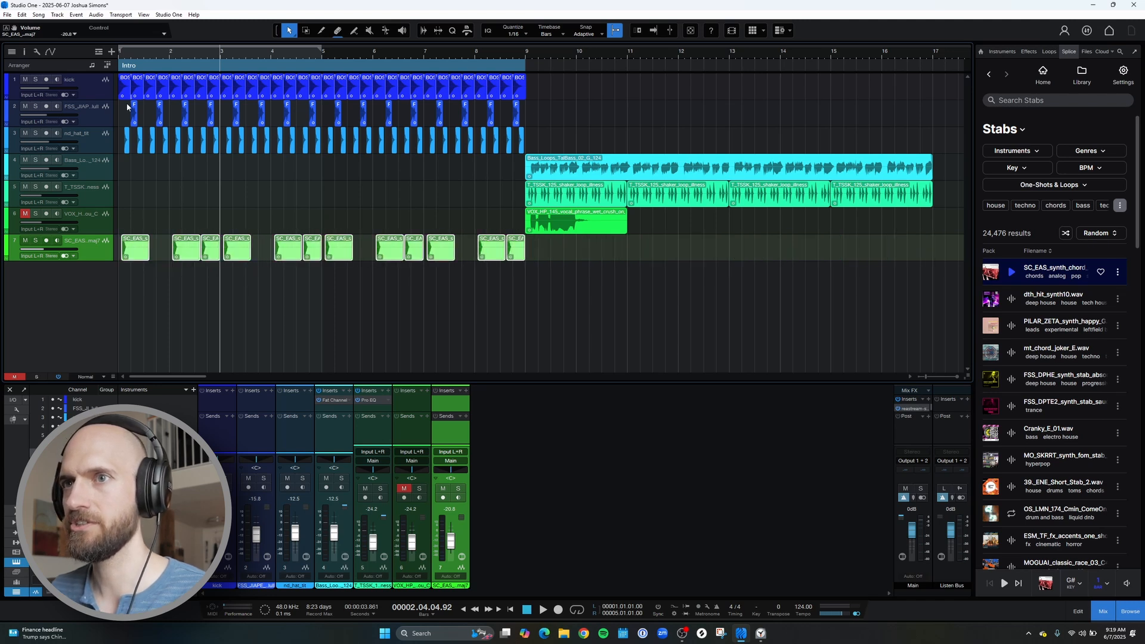
left_click_drag(123, 55, 148, 71)
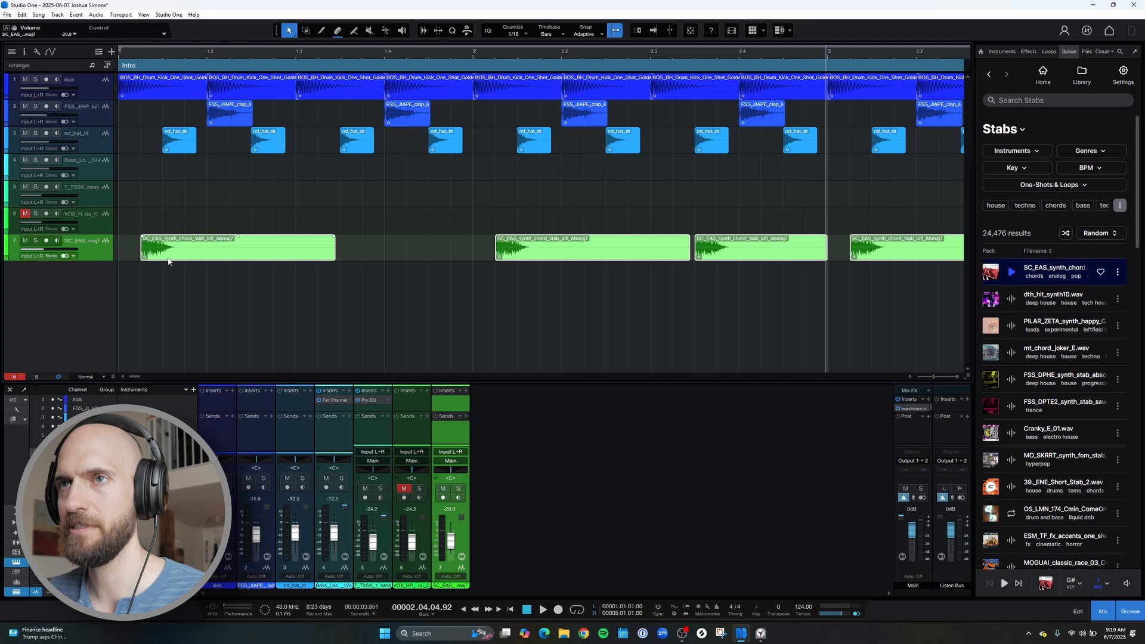
left_click_drag(168, 256, 191, 257)
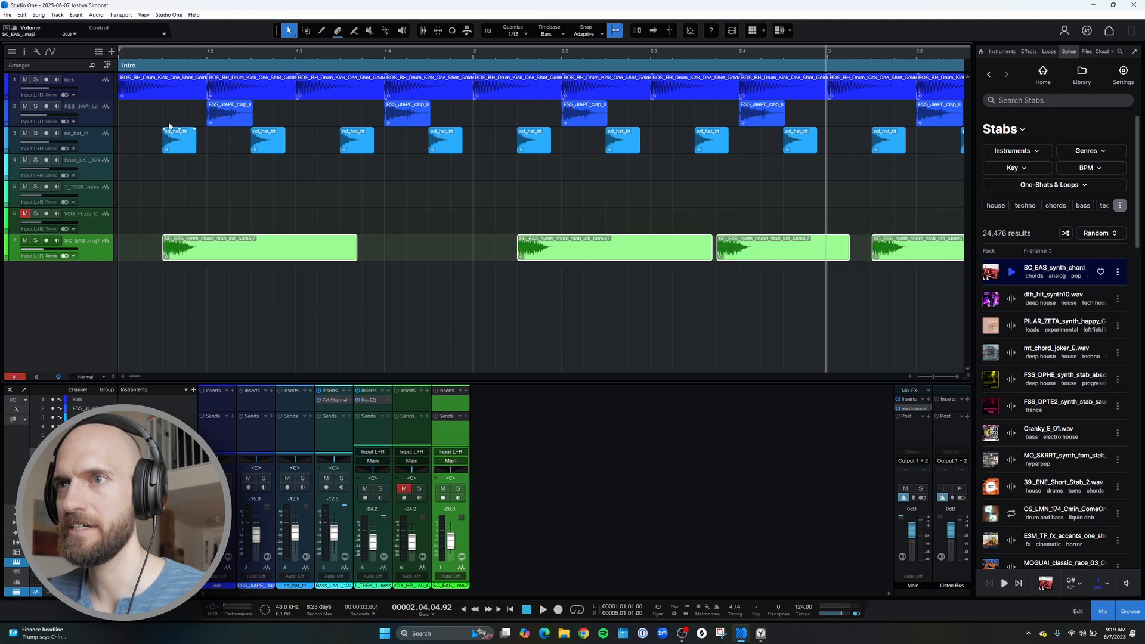
left_click(120, 54)
key("space")
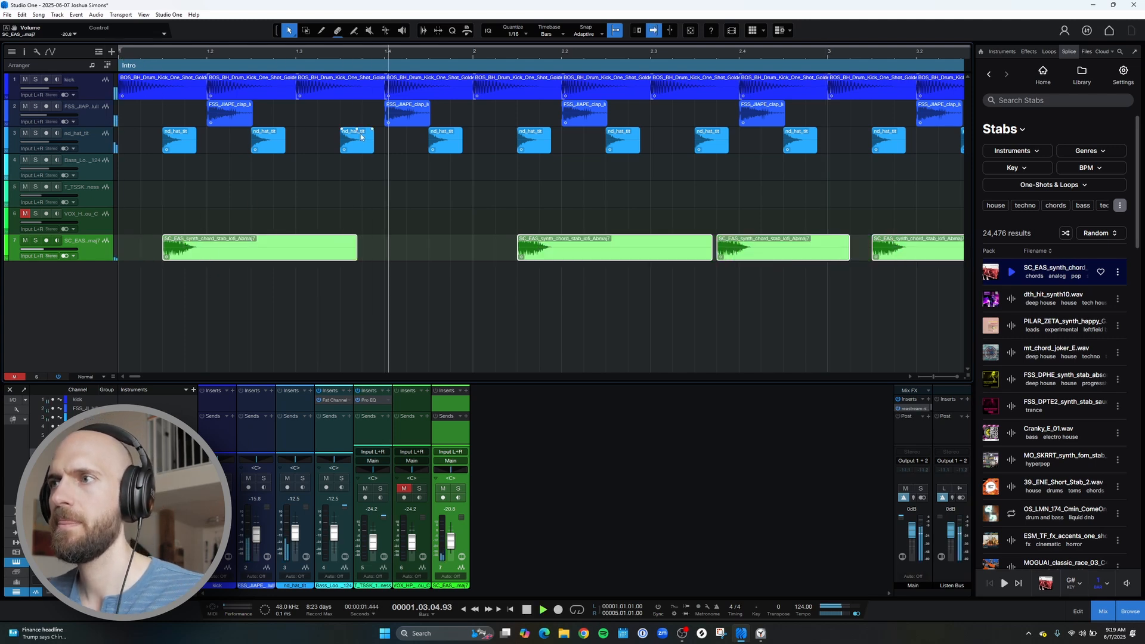
left_click_drag(409, 48, 409, 34)
key("space")
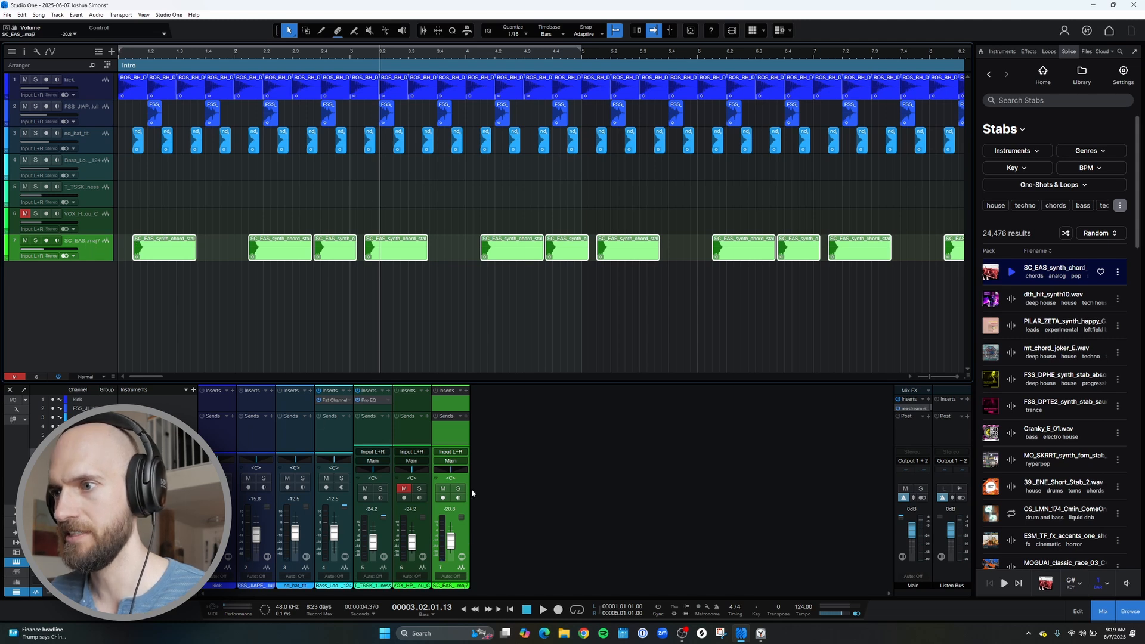
Insert Room Reverb on the chord stab track and lower its dry/wet mix to 19.5 %
left_click(466, 391)
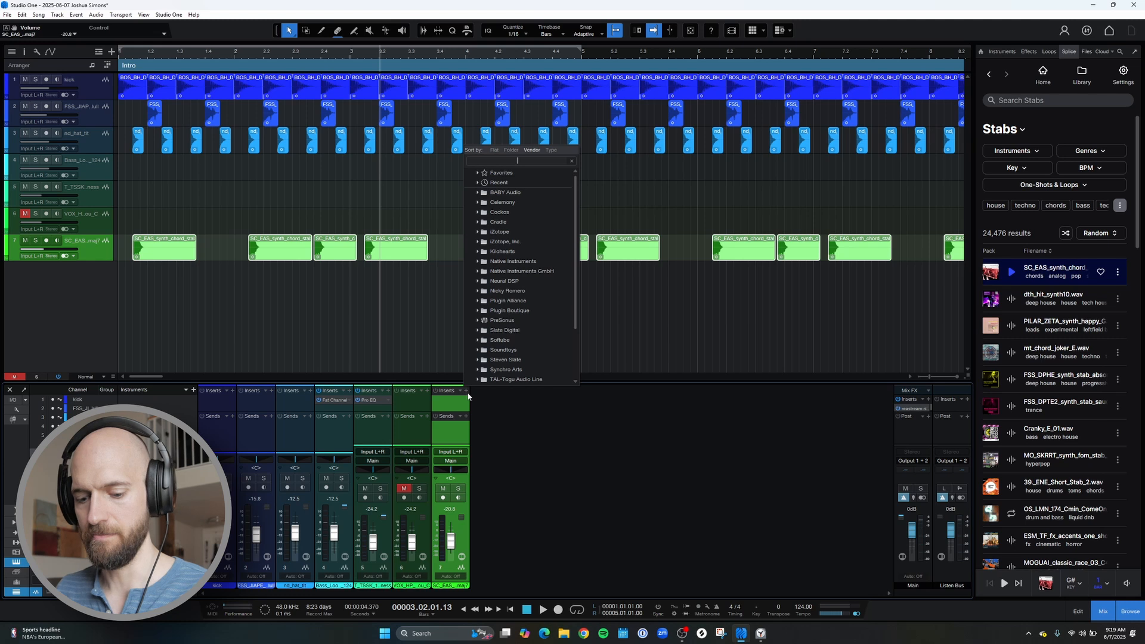
type("reverb")
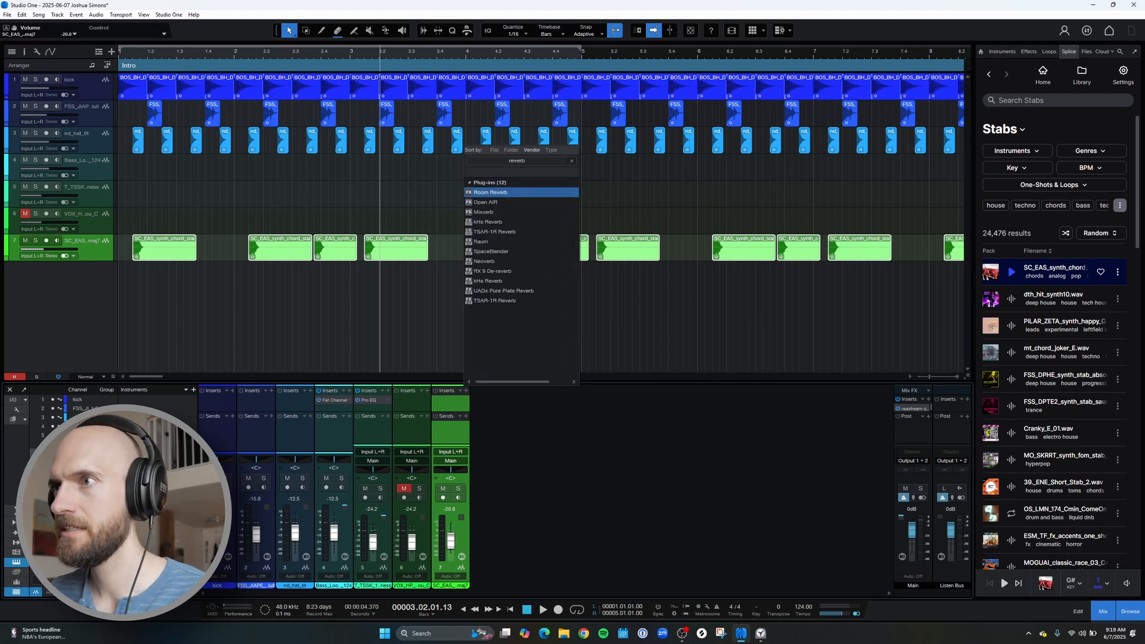
left_click(495, 193)
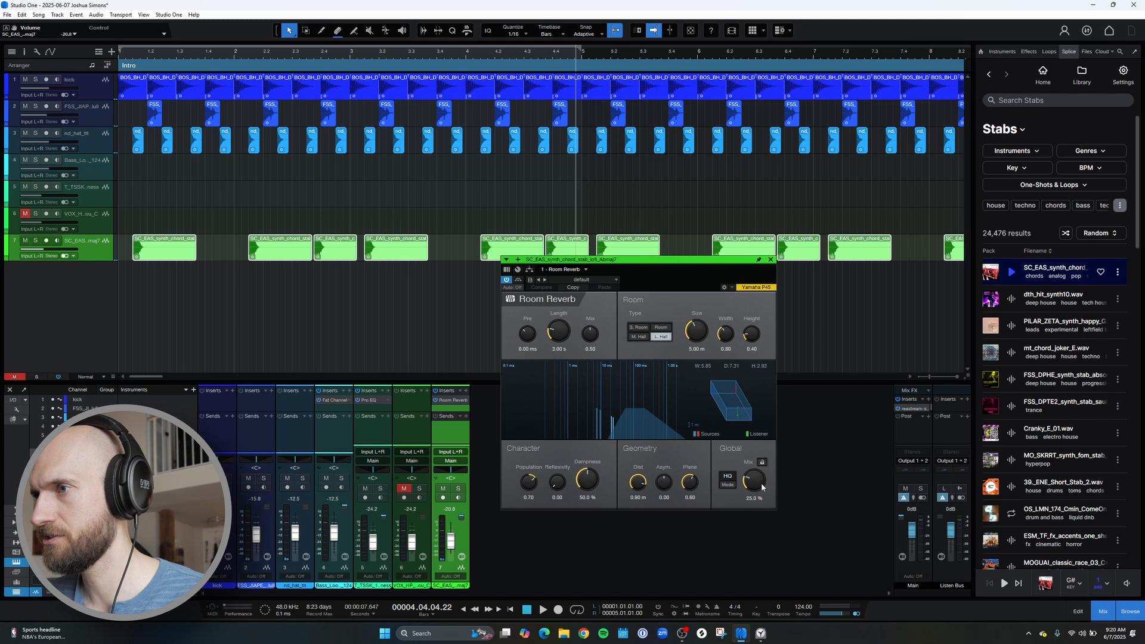
scroll(759, 482, "down", 3)
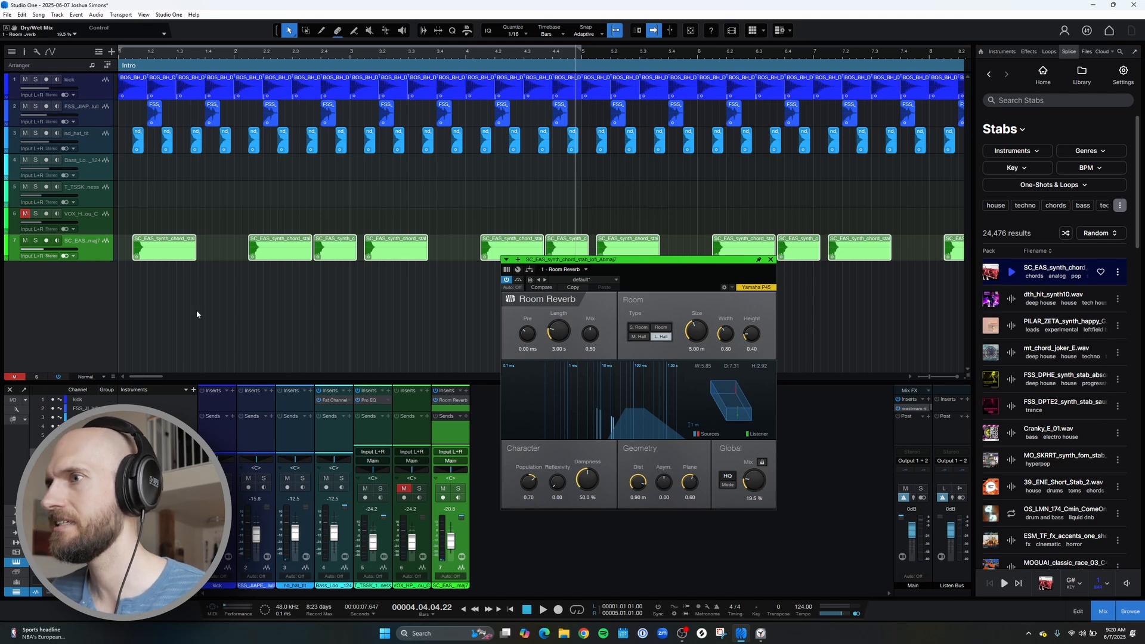
Solo the chord stab track, shorten the Room Reverb length to 1.80 s, and audition from bar 2
left_click(35, 242)
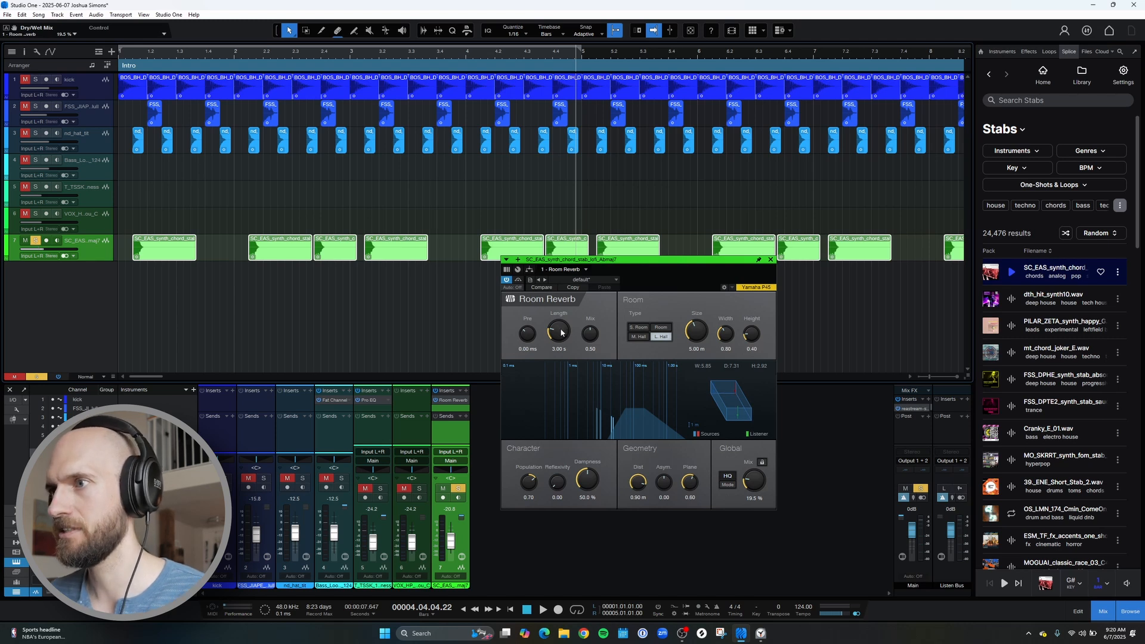
left_click_drag(561, 332, 562, 341)
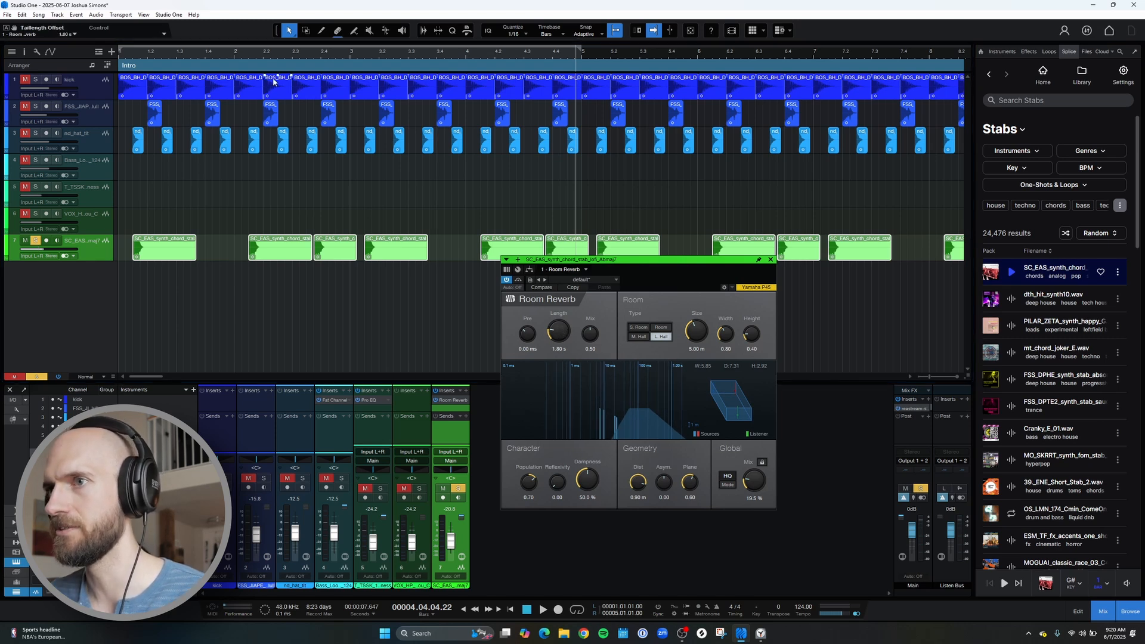
left_click(241, 51)
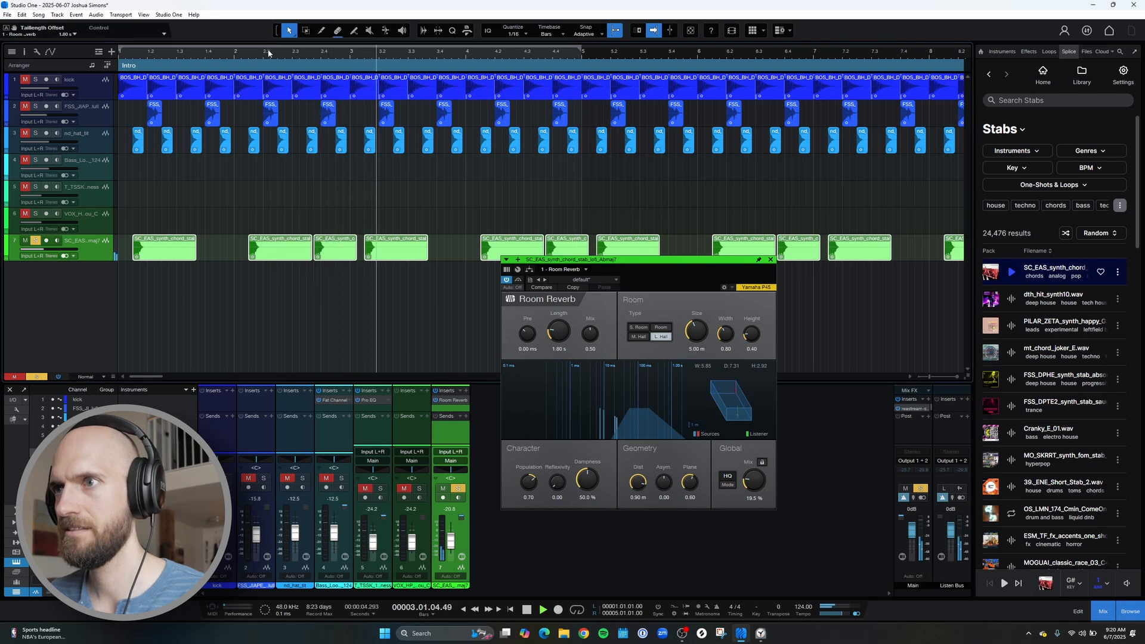
key("space")
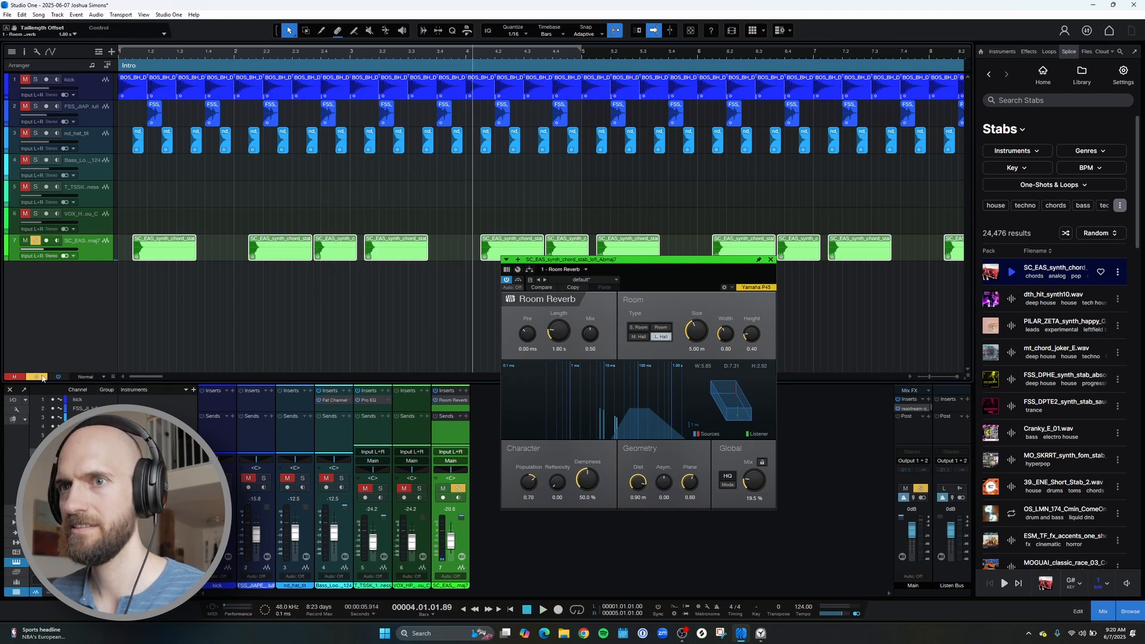
Clear the solo, lower the Room Reverb mix to 9.0 % while auditioning the full mix, and close the plug-in window
left_click(42, 377)
key("space")
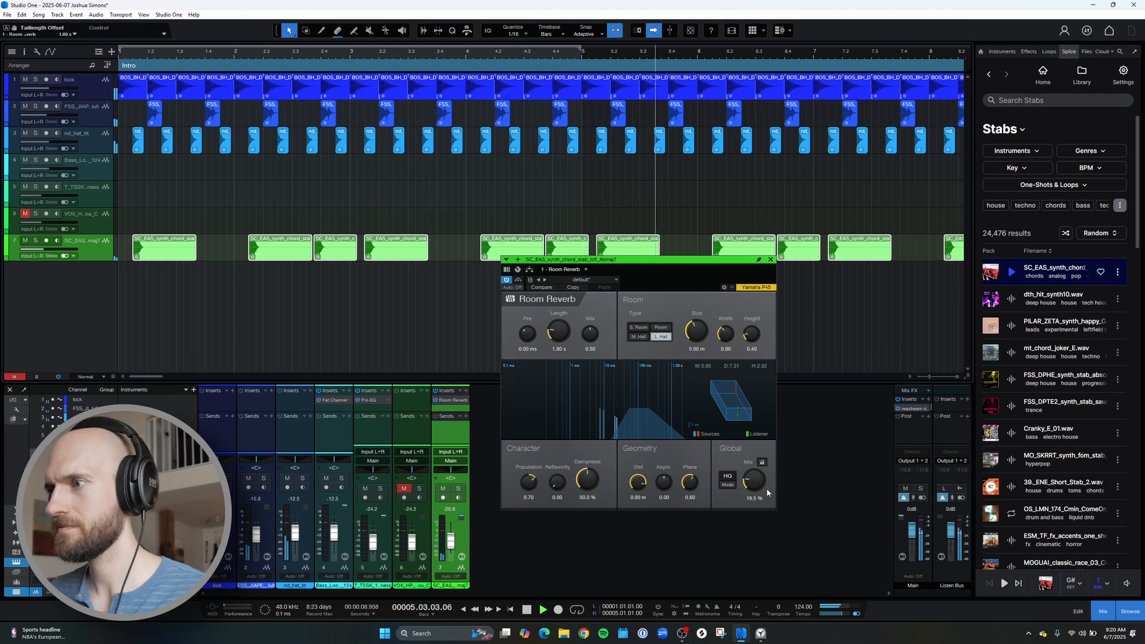
key("space")
left_click_drag(759, 480, 760, 484)
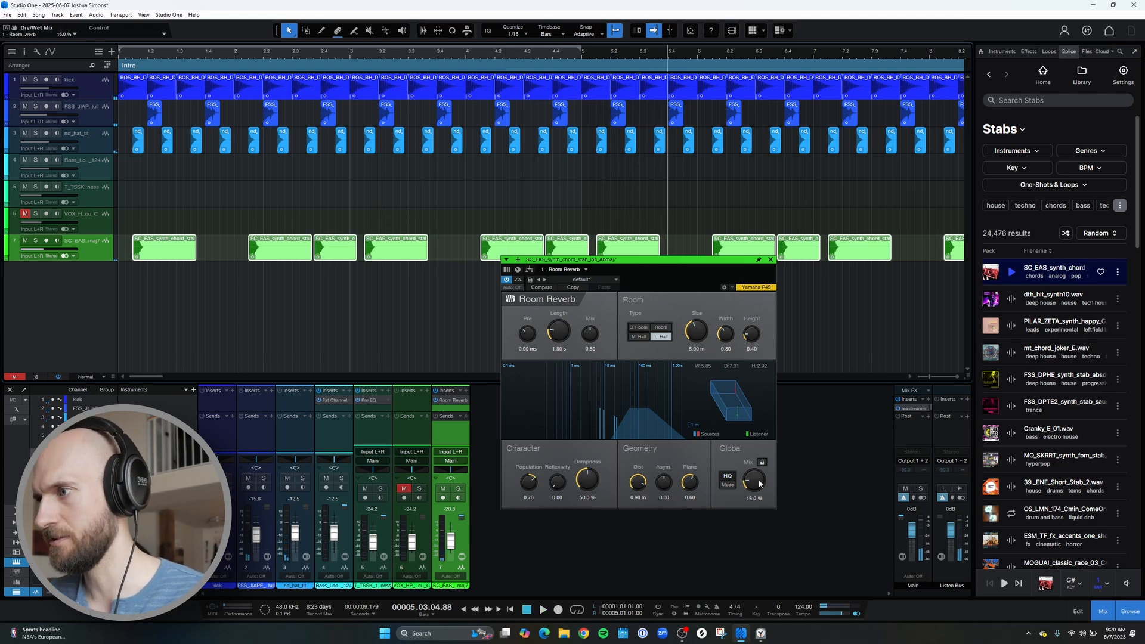
scroll(759, 483, "down", 6)
key("space")
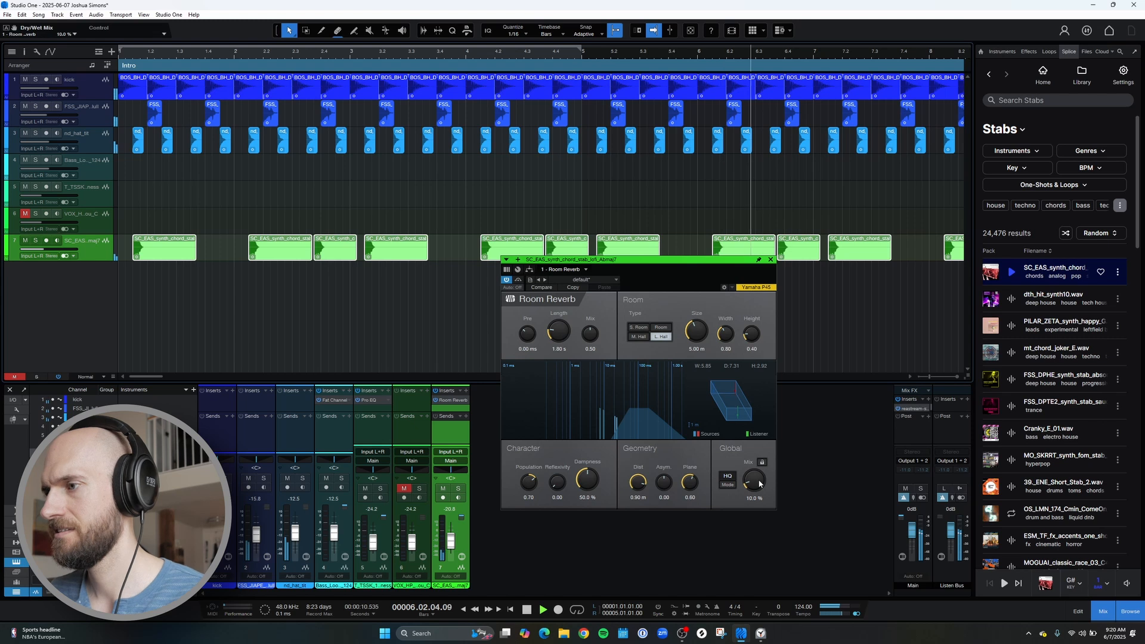
scroll(759, 484, "down", 1)
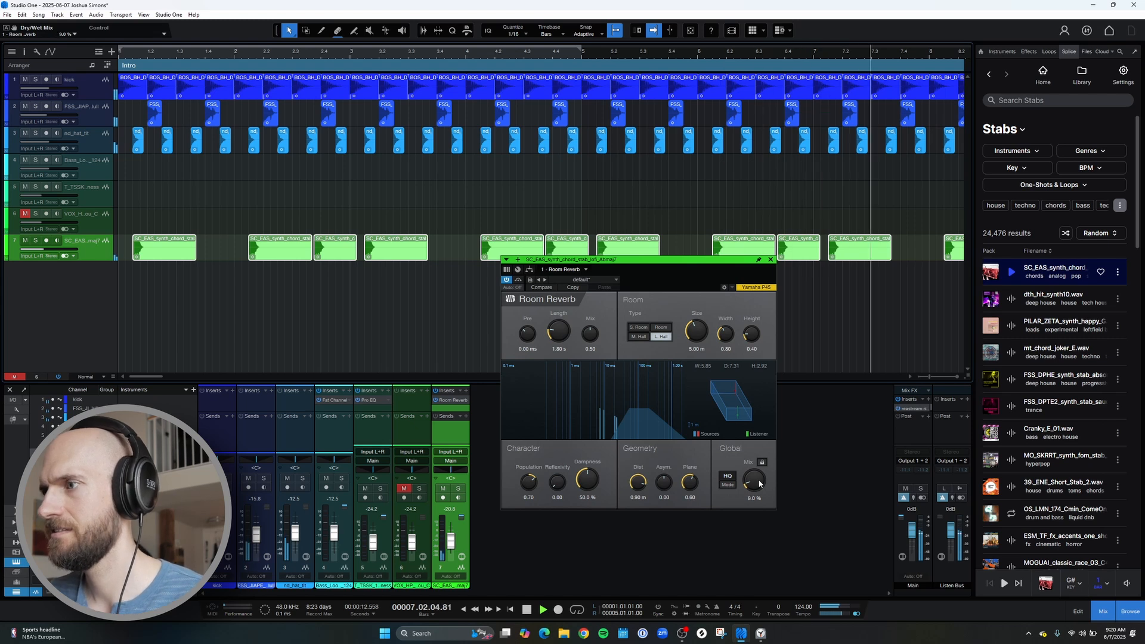
left_click(771, 260)
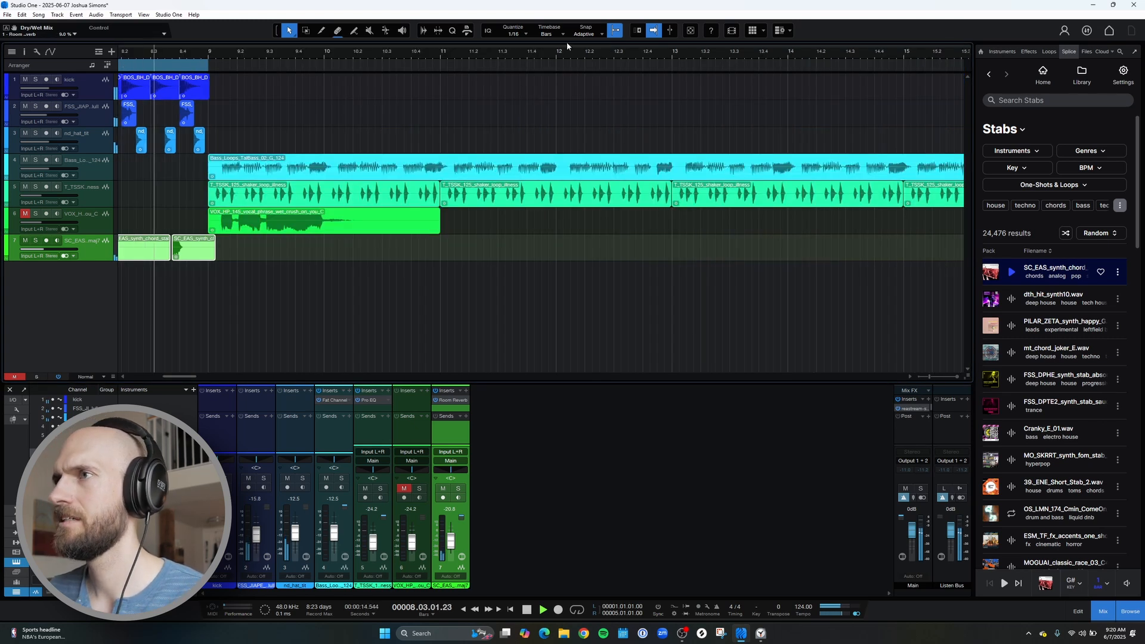
Move the vocal phrase clip from bar 9 to bar 5 in the Intro, and audition it from just before bar 4
key("space")
left_click_drag(568, 46, 680, 39)
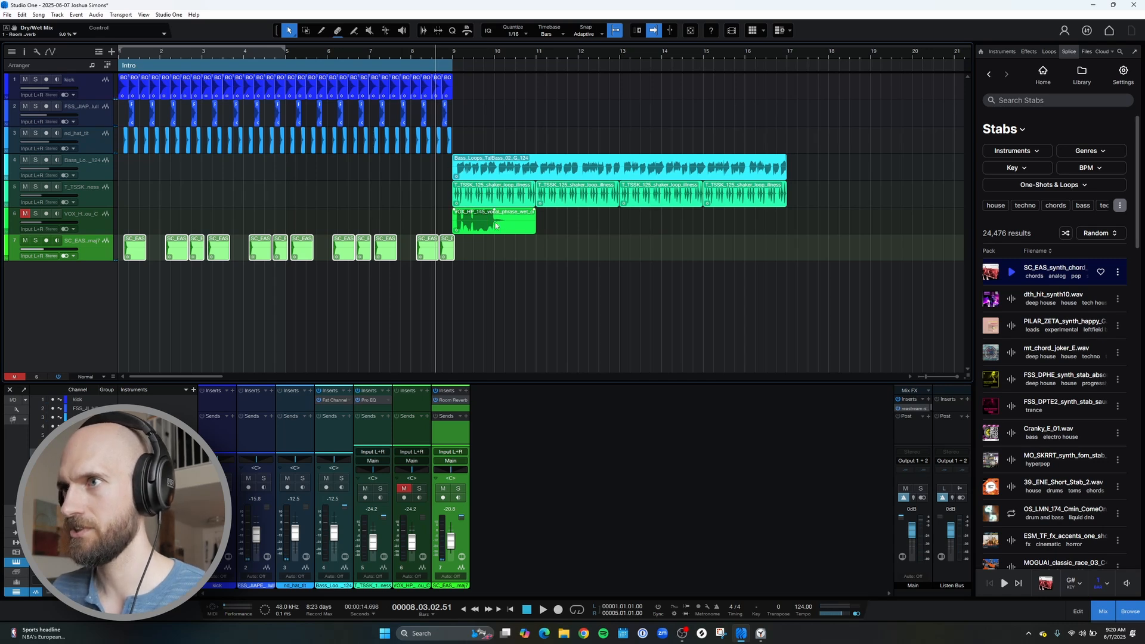
left_click_drag(495, 225, 324, 223)
left_click(249, 53)
key("space")
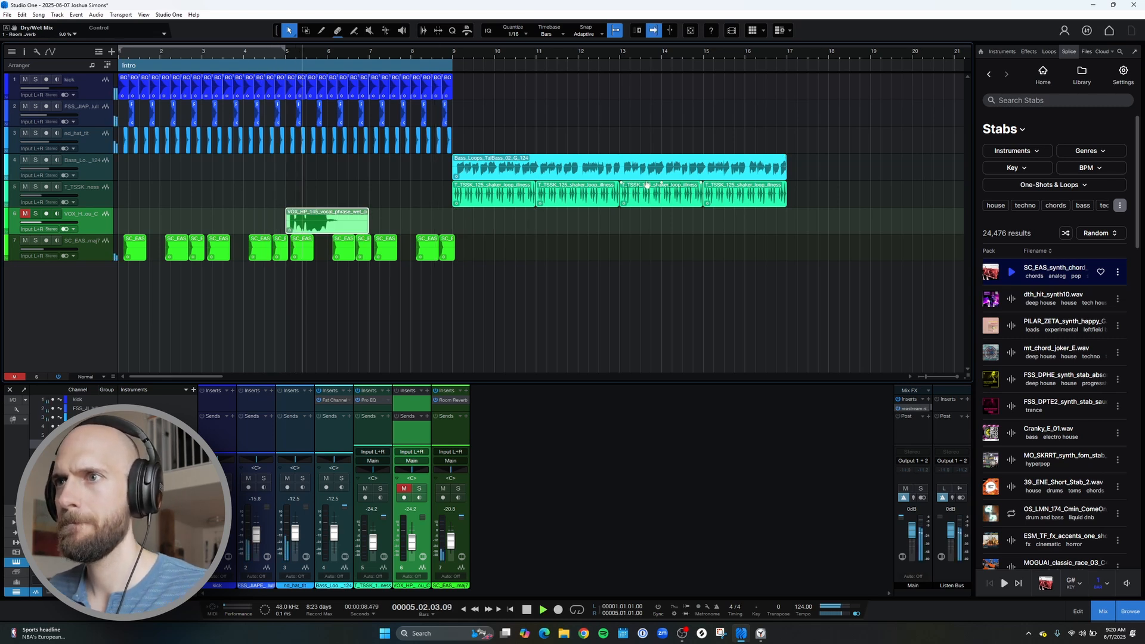
Unmute the vocal phrase track, audition it around bar 5, and lower the chord stab track's volume to -25.0 dB
key("space")
left_click(25, 214)
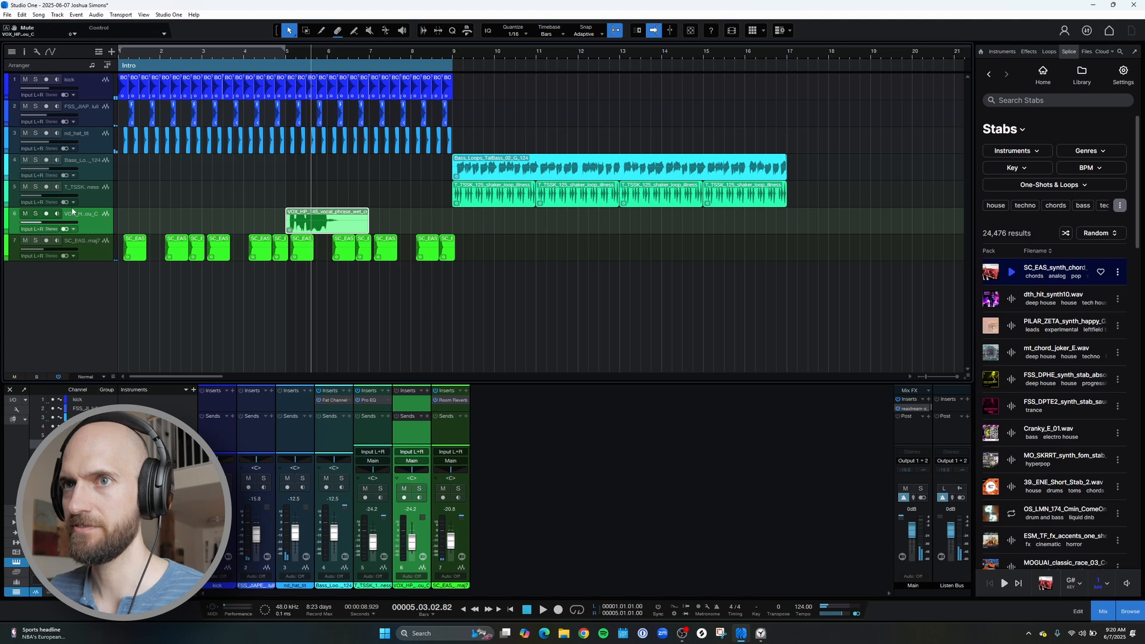
key("space")
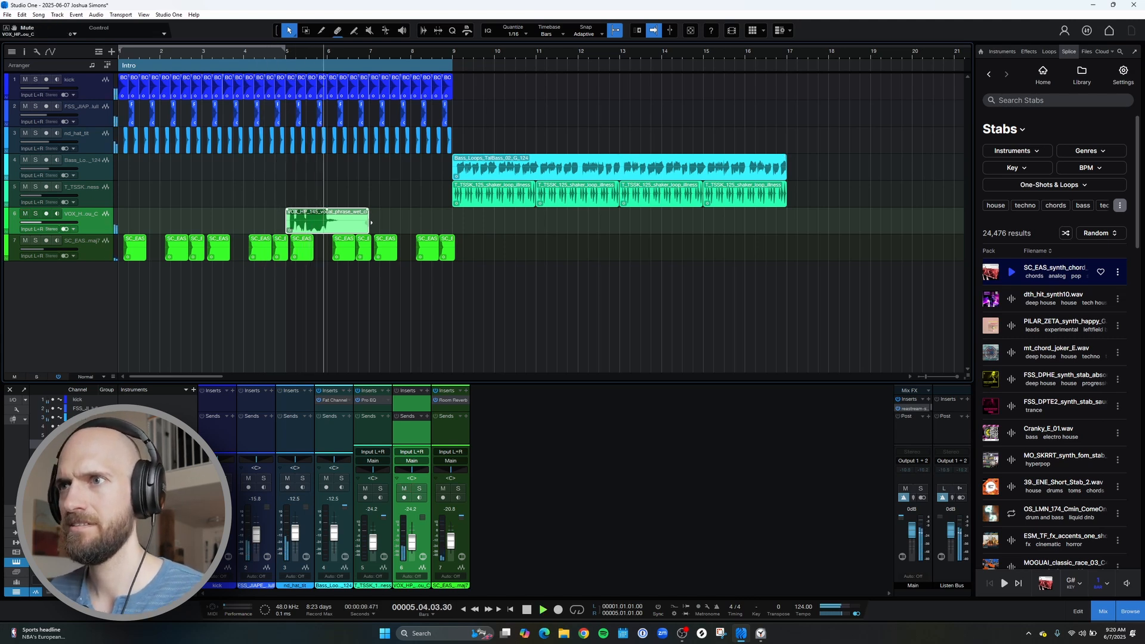
key("space")
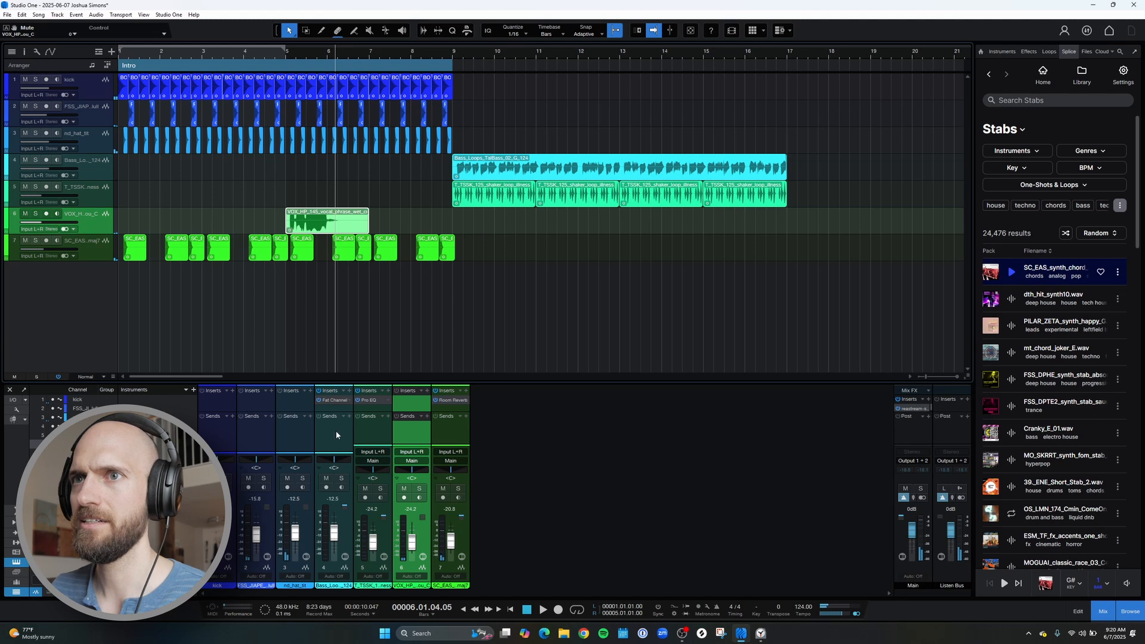
scroll(454, 544, "down", 3)
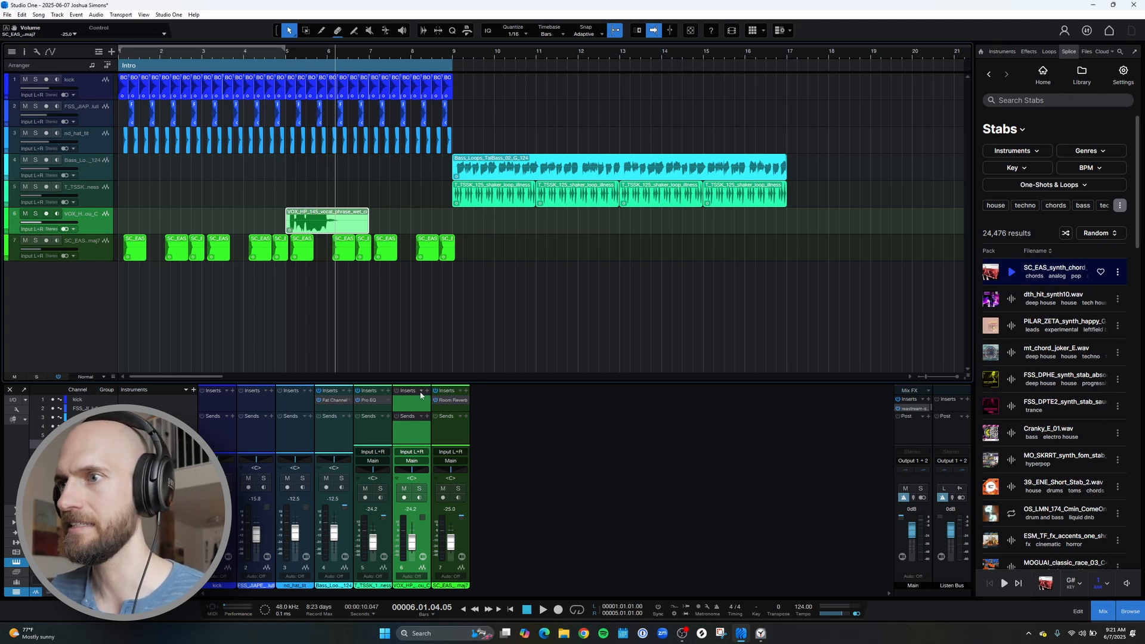
Check the shaker loop's Pro EQ settings, close them, and insert a Pro EQ on the vocal phrase track
left_click(375, 399)
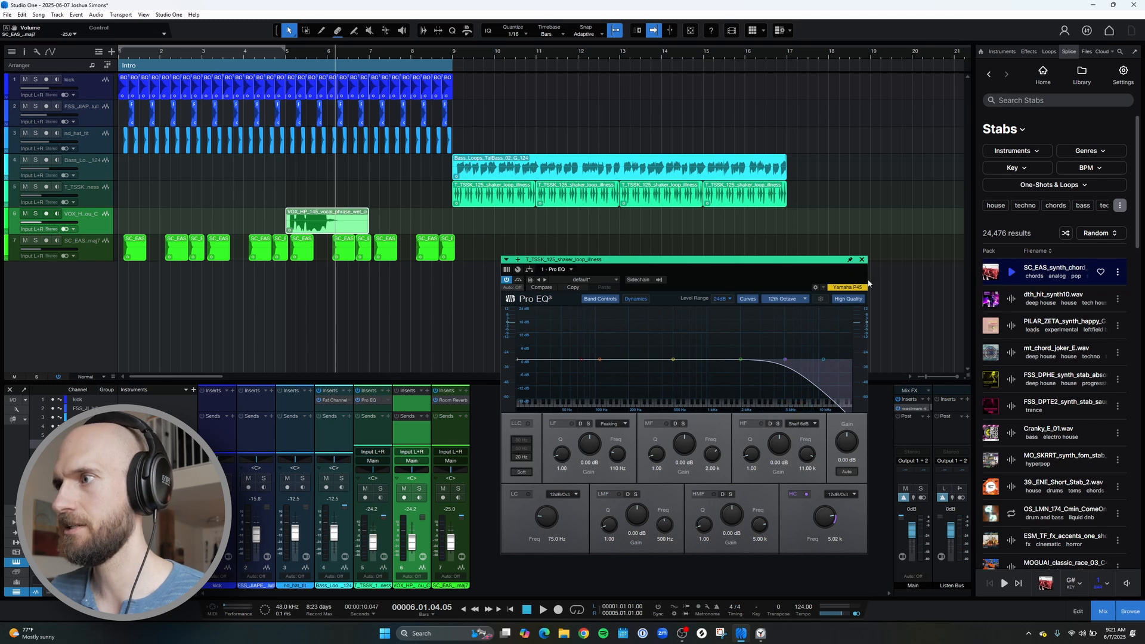
left_click(862, 259)
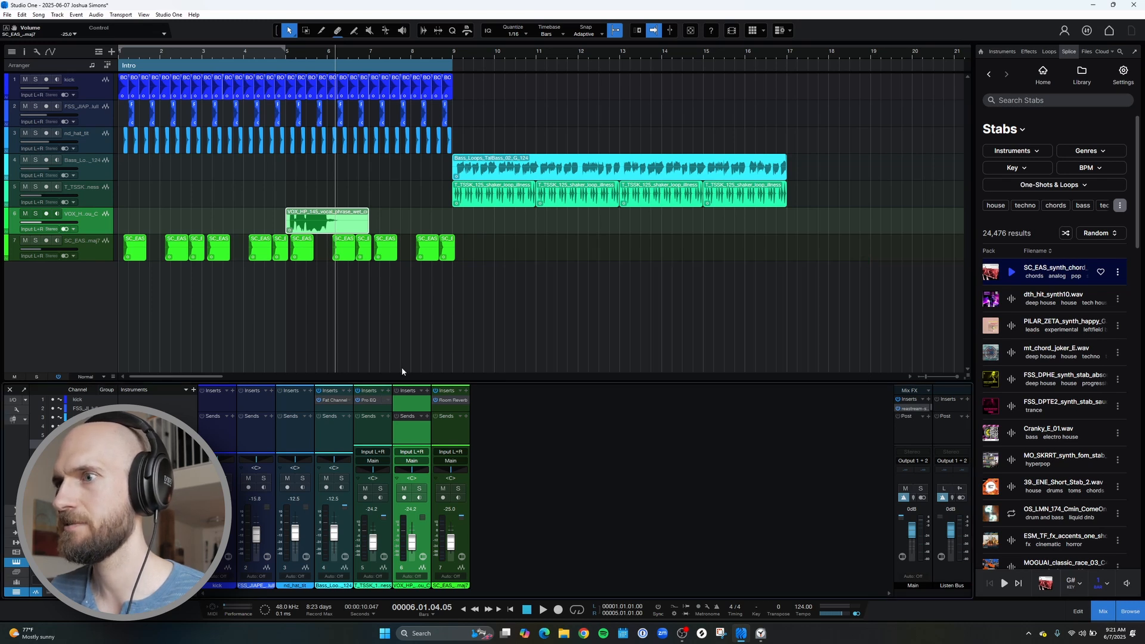
left_click(427, 391)
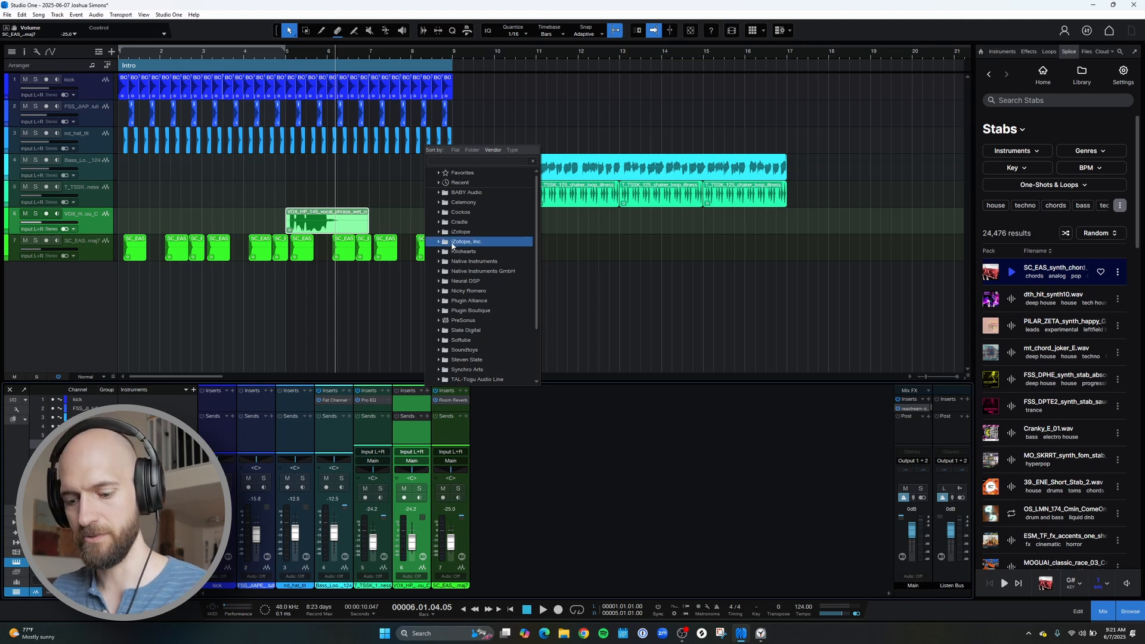
type("eq")
left_click(466, 193)
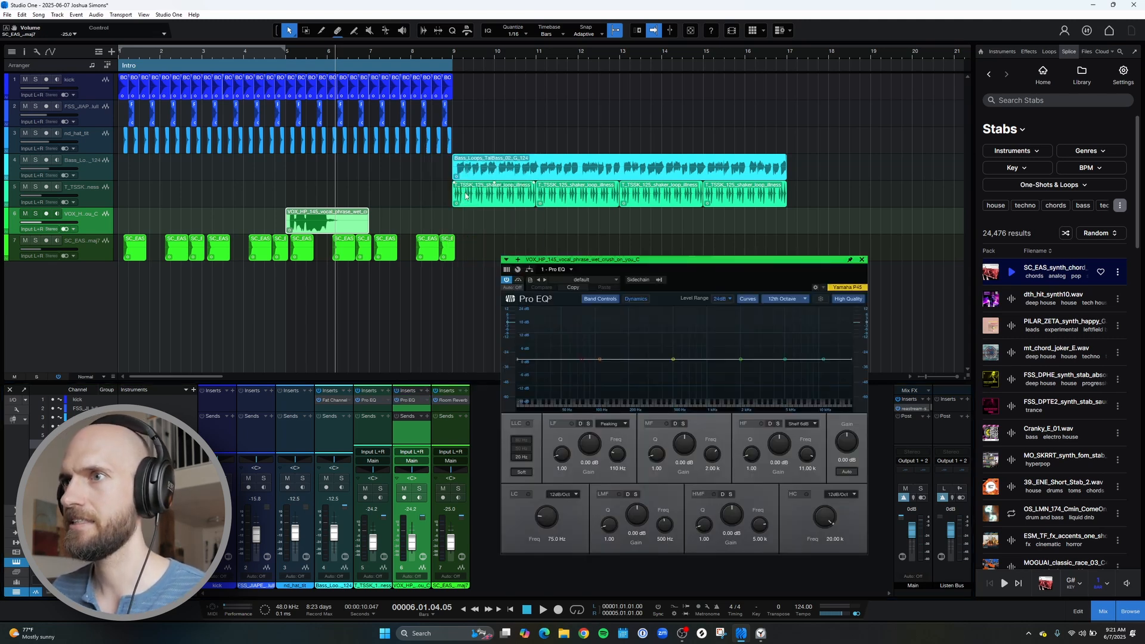
Enable the vocal Pro EQ's high cut with a 36 dB/Oct slope at 3.68 kHz, and audition it
left_click(806, 493)
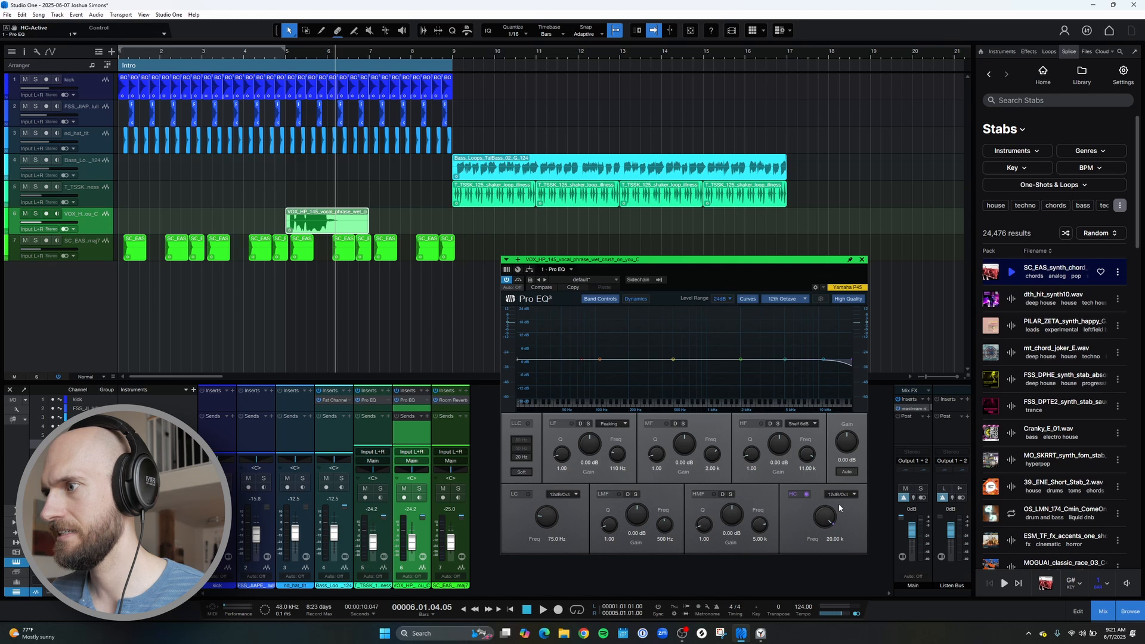
left_click(838, 496)
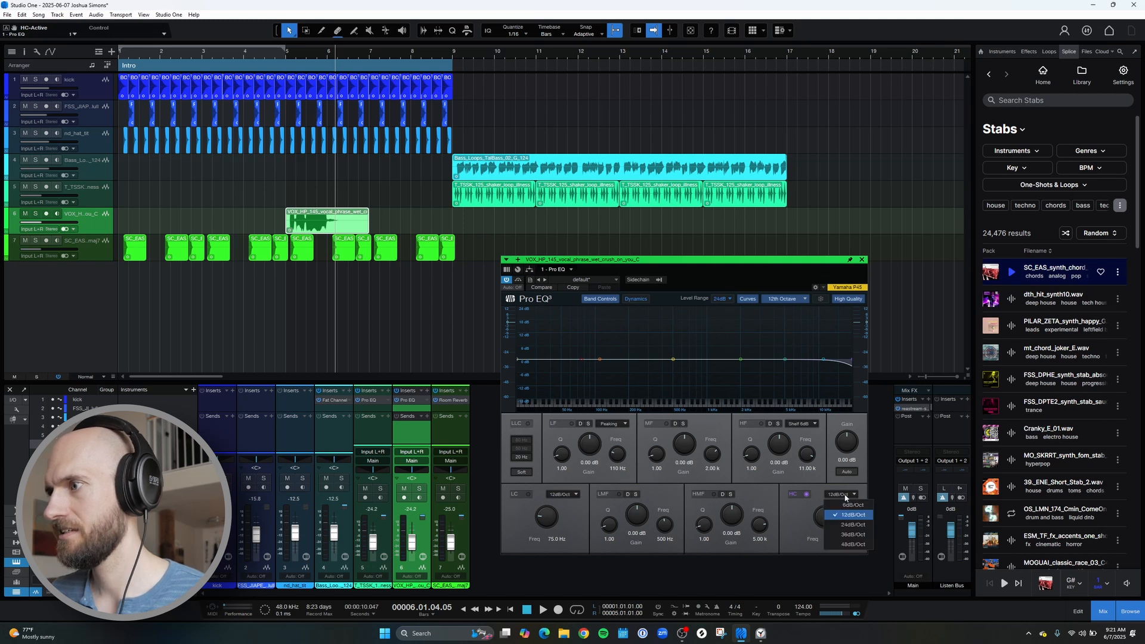
left_click(853, 534)
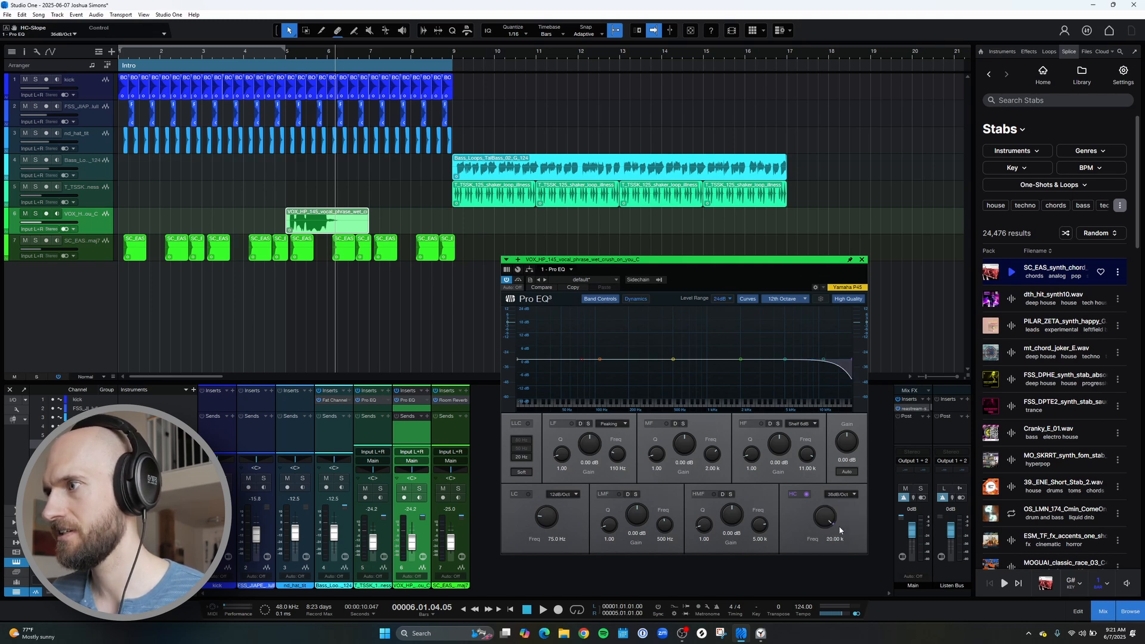
left_click_drag(823, 516, 826, 545)
key("space")
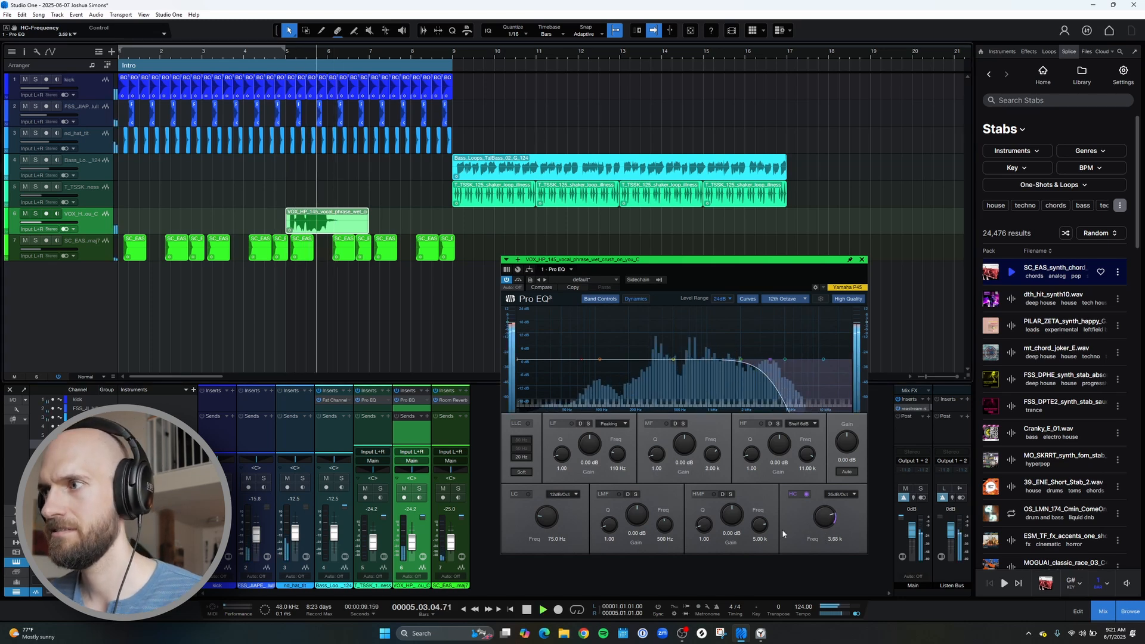
Lower the vocal's high-cut frequency to 2.19 kHz, audition from just before bar 5, and close the EQ window
key("space")
left_click_drag(829, 522, 830, 534)
left_click(290, 61)
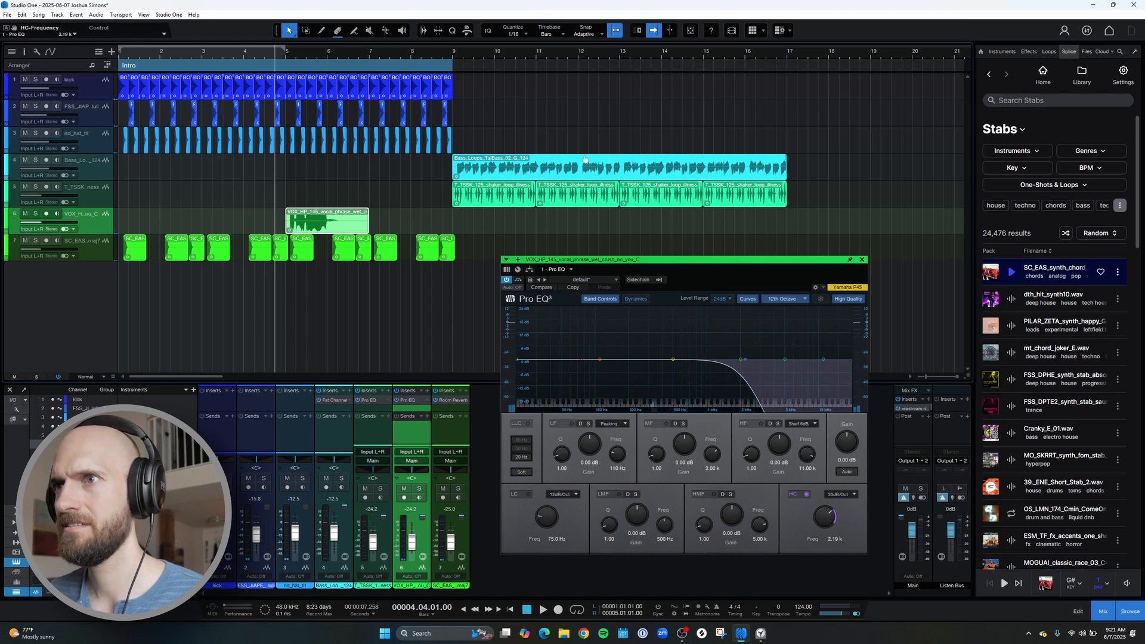
key("space")
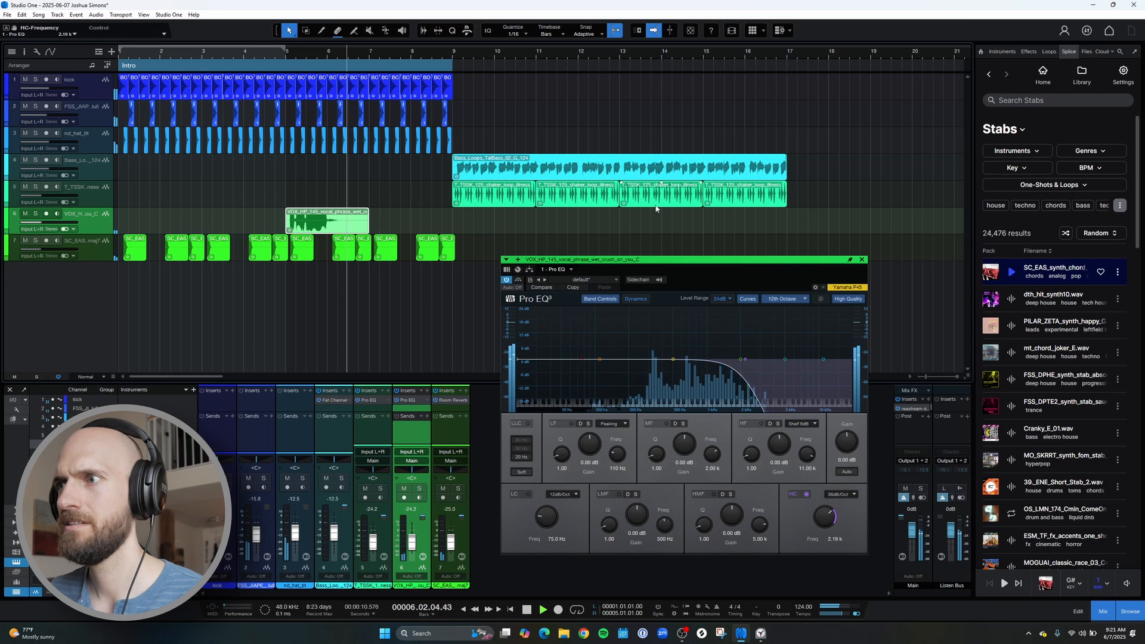
key("space")
left_click(862, 259)
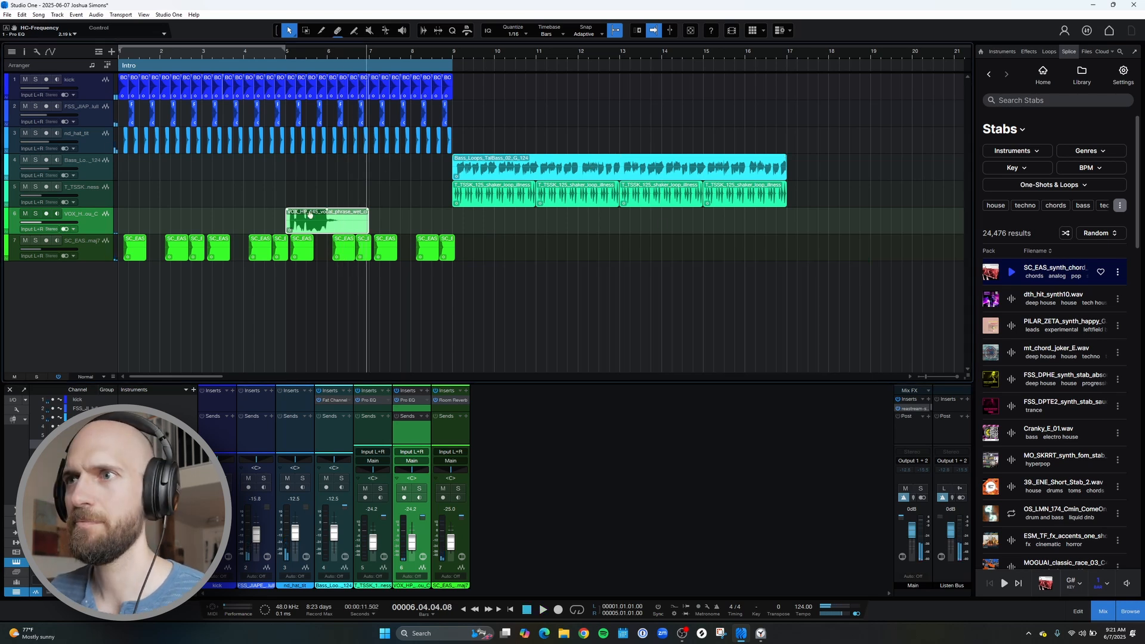
Copy the vocal phrase clip from bar 5 to bar 9, and play the Intro from bar 5
left_click_drag(310, 222, 394, 227)
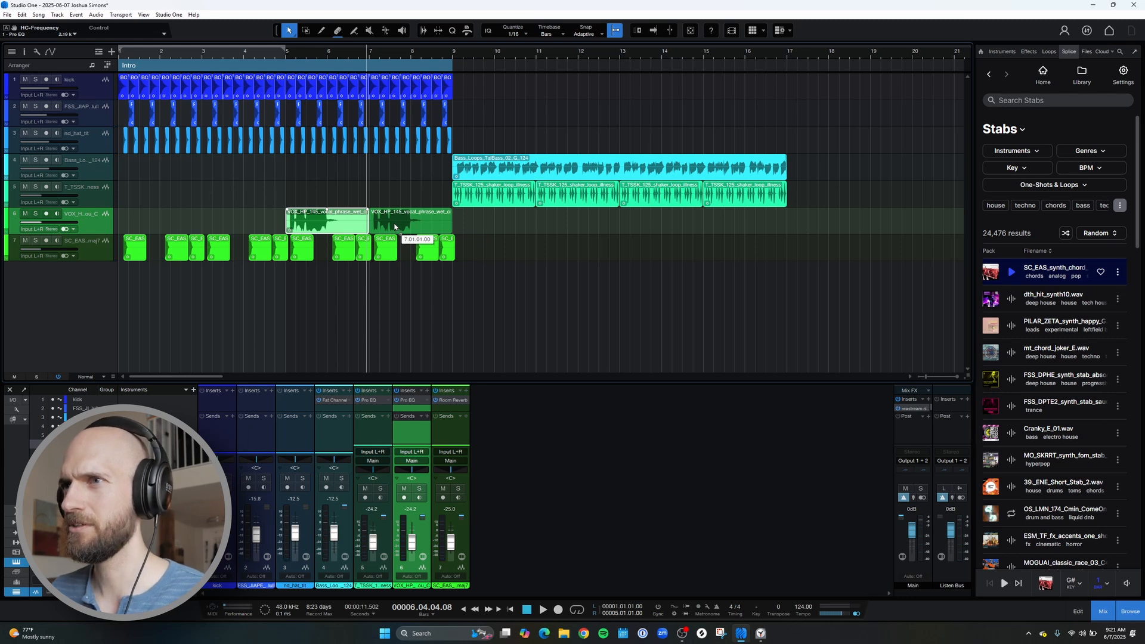
left_click_drag(394, 227, 478, 226)
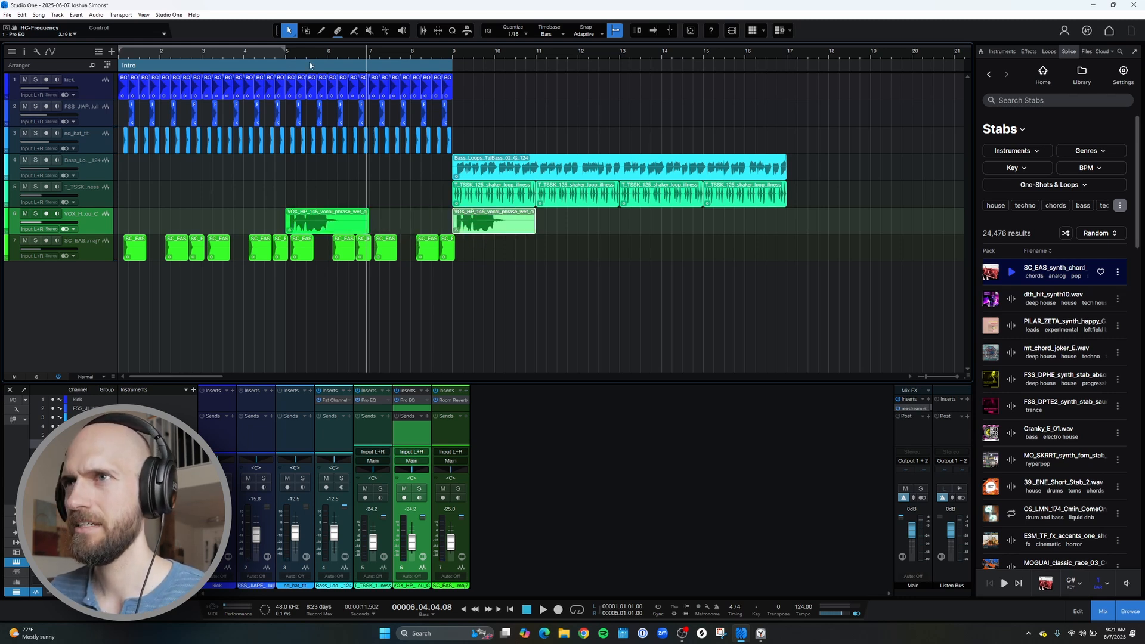
left_click(285, 55)
key("space")
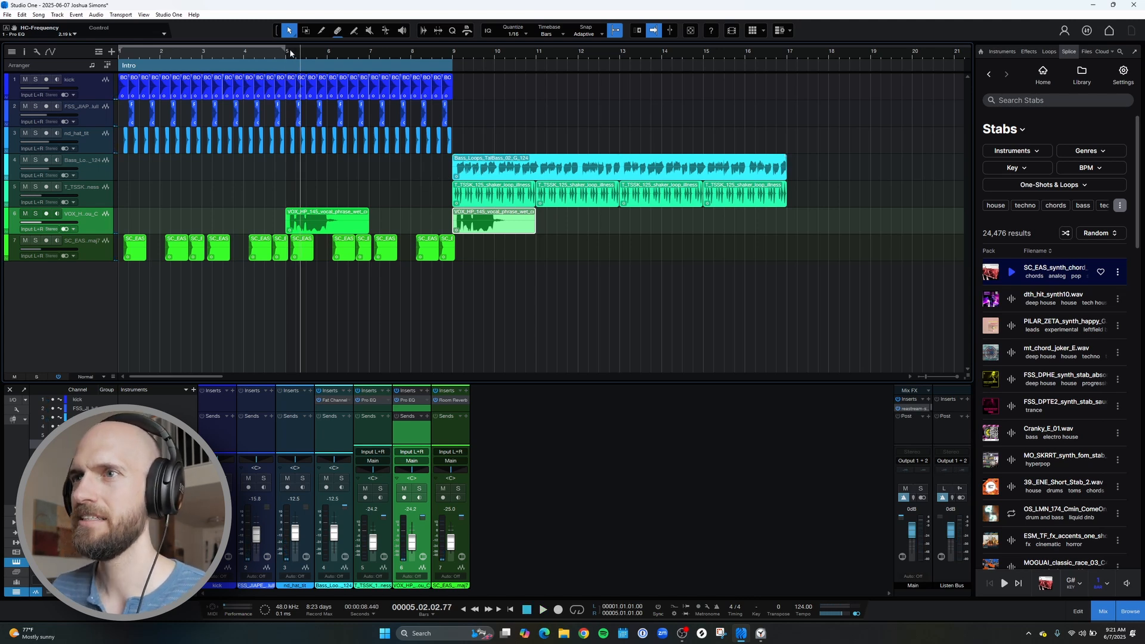
Trim the end of the bar 5 vocal clip back to beat 5.3, leaving two beats, and audition the shortened phrase
left_click_drag(291, 54, 312, 72)
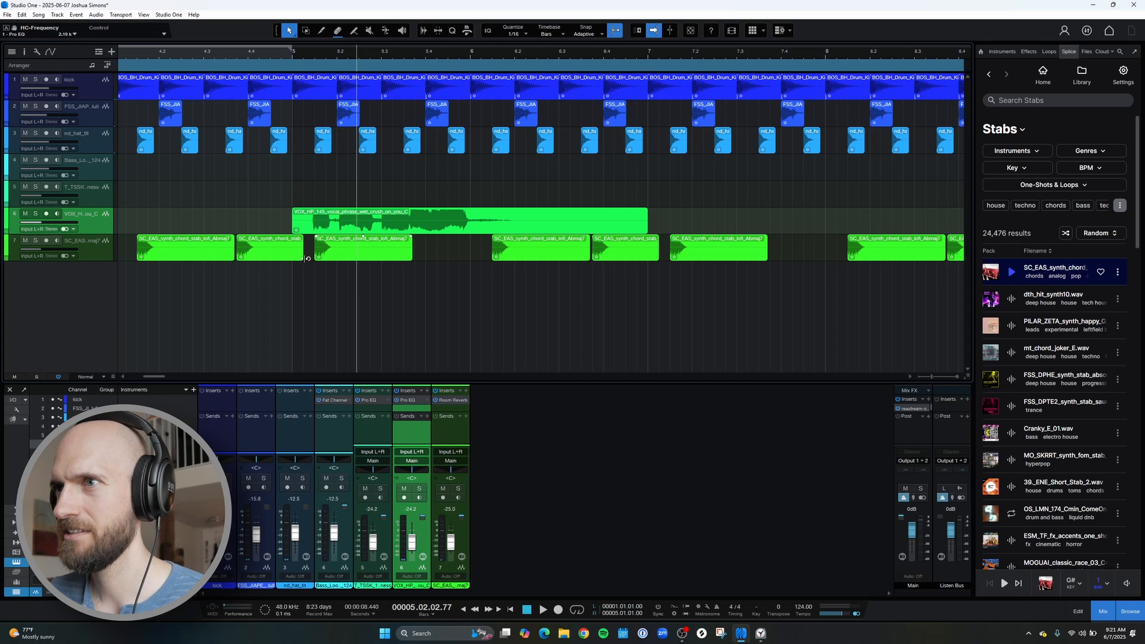
left_click(634, 223)
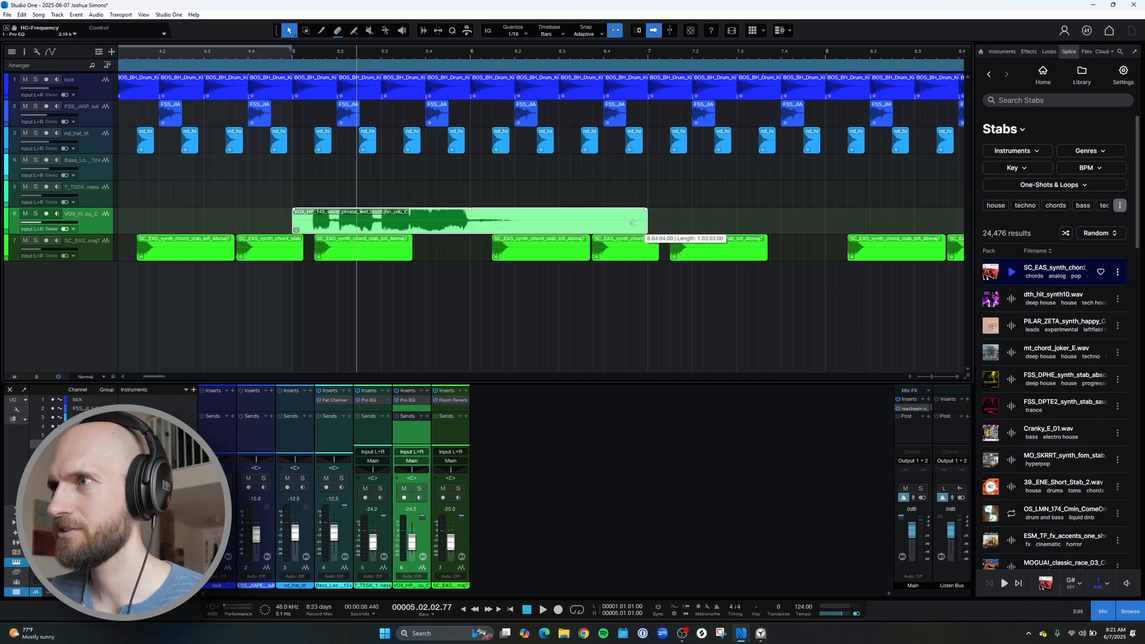
left_click_drag(634, 223, 381, 220)
left_click(291, 54)
key("space")
key("space")
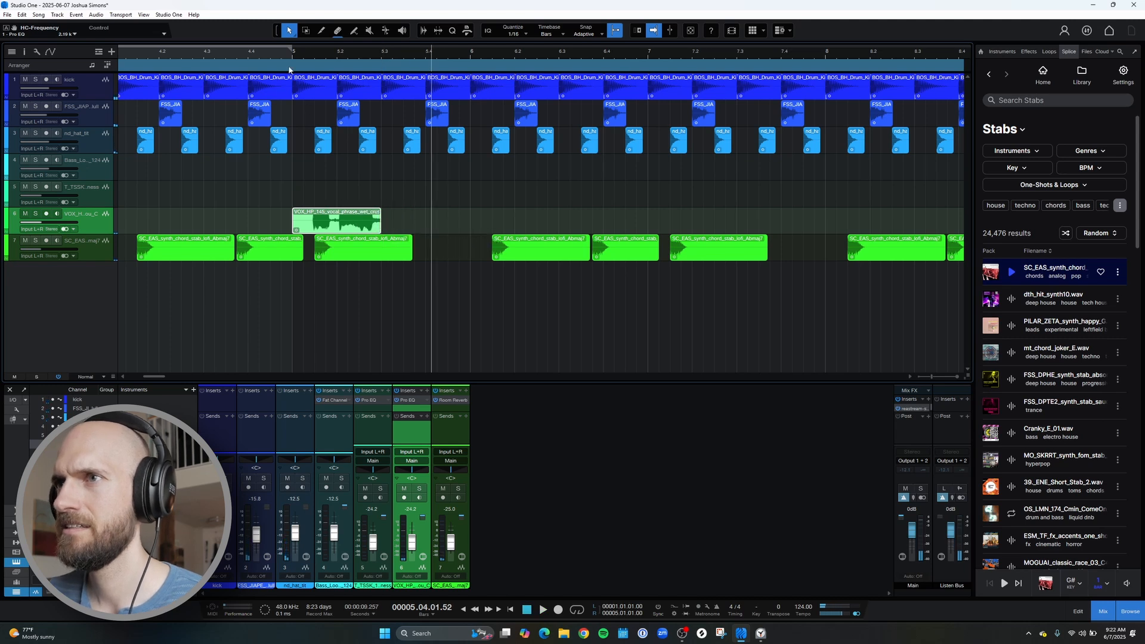
left_click(288, 69)
key("space")
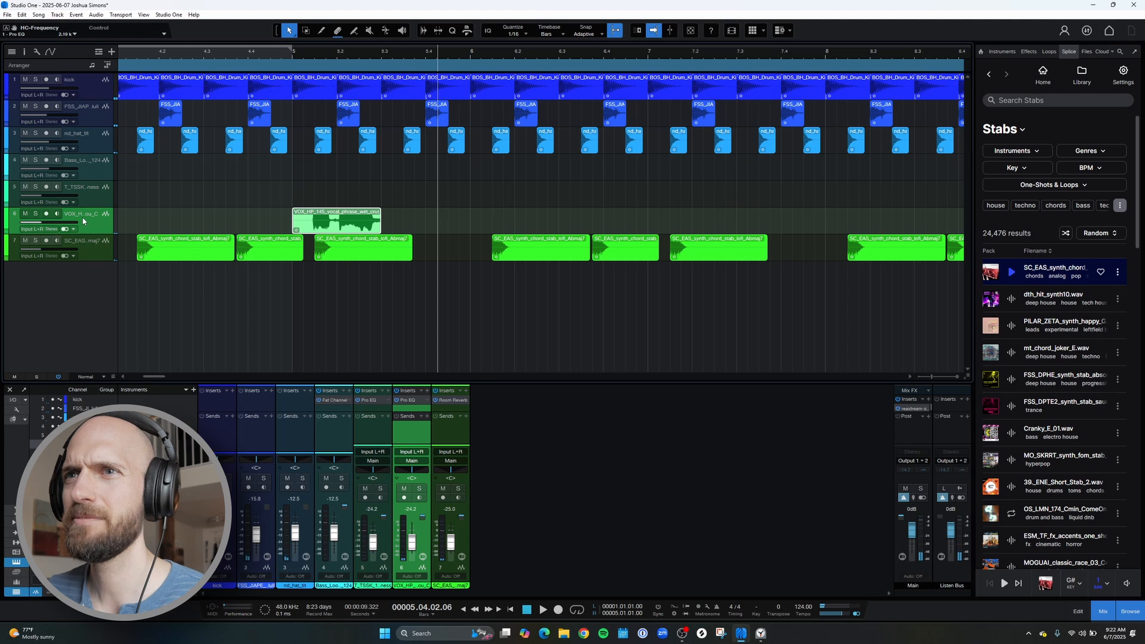
Insert Room Reverb on the vocal phrase track, with the dry/wet mix at 8.0 % and the length at 2.00 s
left_click(427, 392)
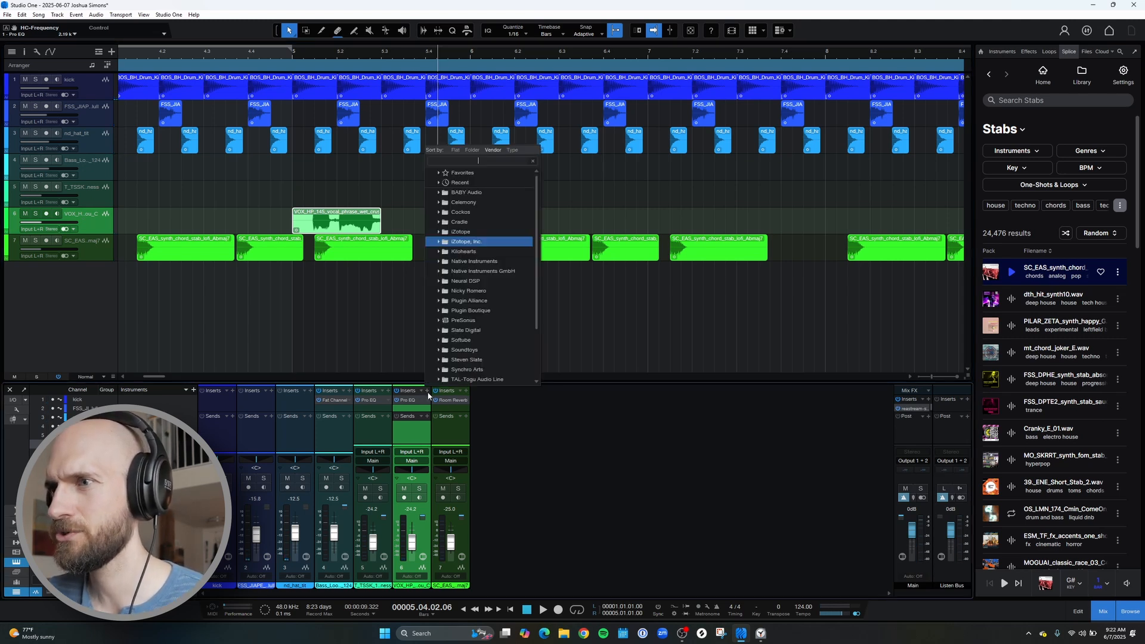
type("room")
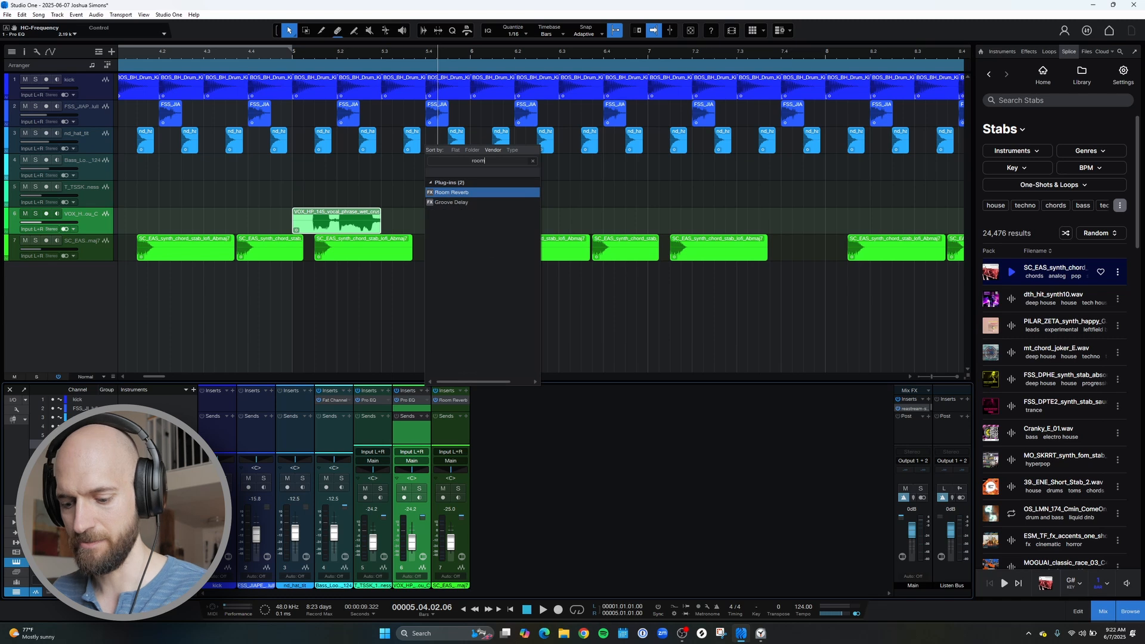
left_click(492, 192)
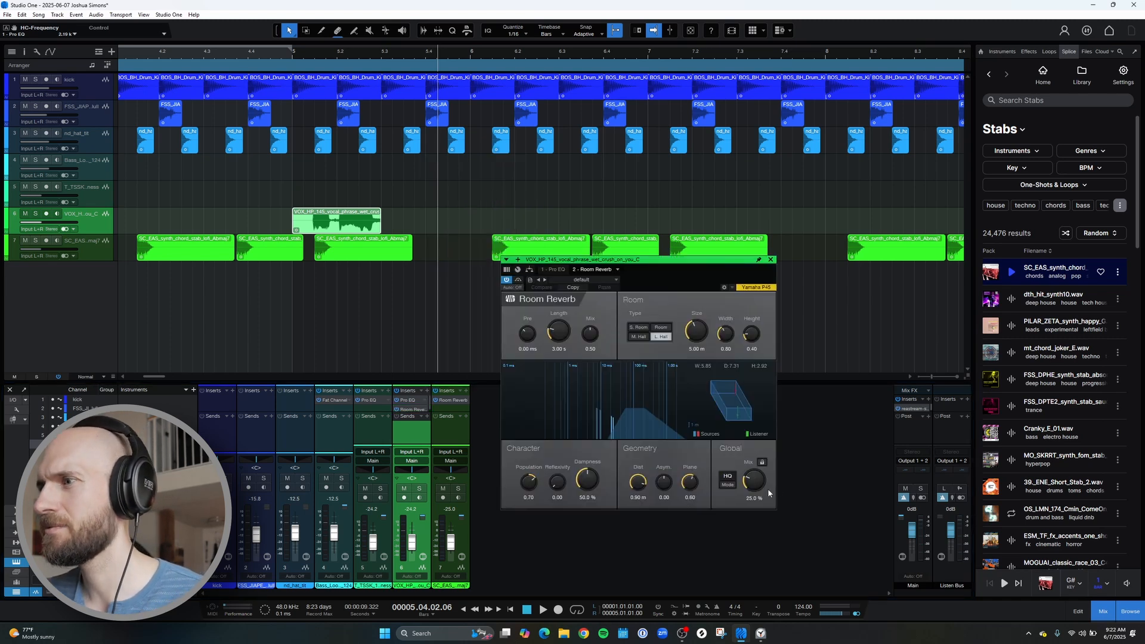
scroll(761, 482, "down", 2)
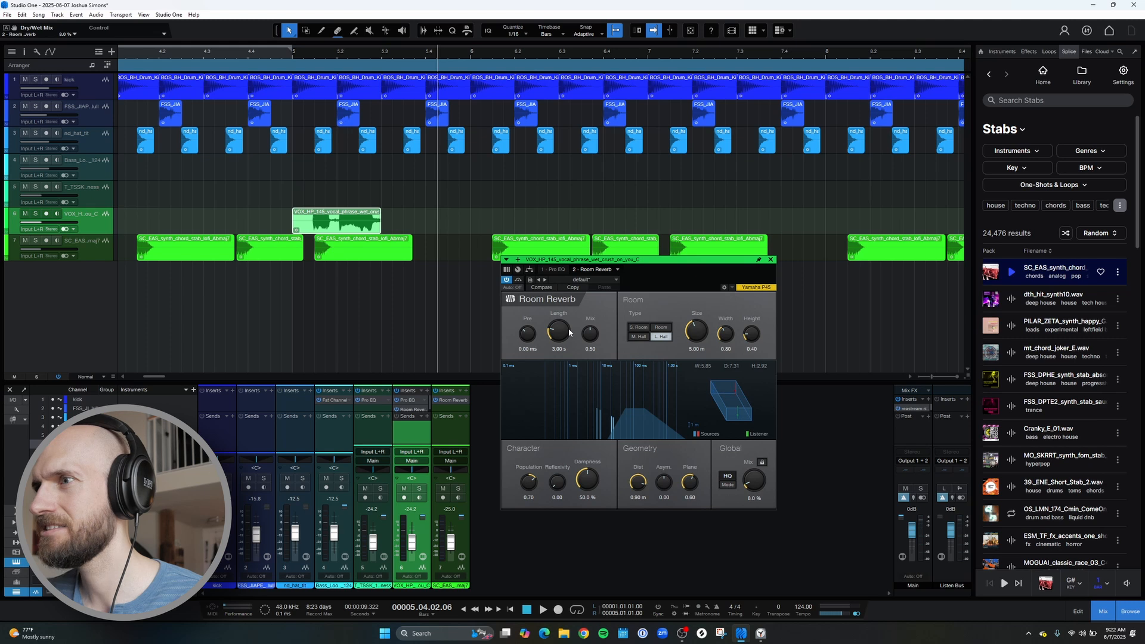
scroll(569, 333, "down", 5)
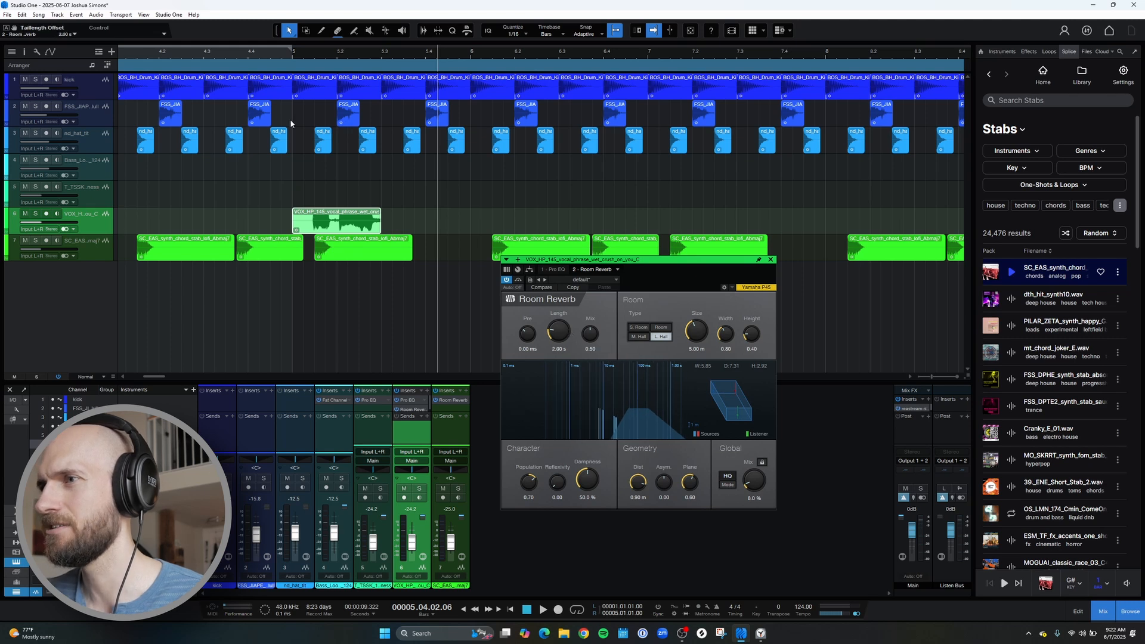
Audition the vocal with reverb from just before bar 5, and close the Room Reverb window
left_click(276, 62)
key("space")
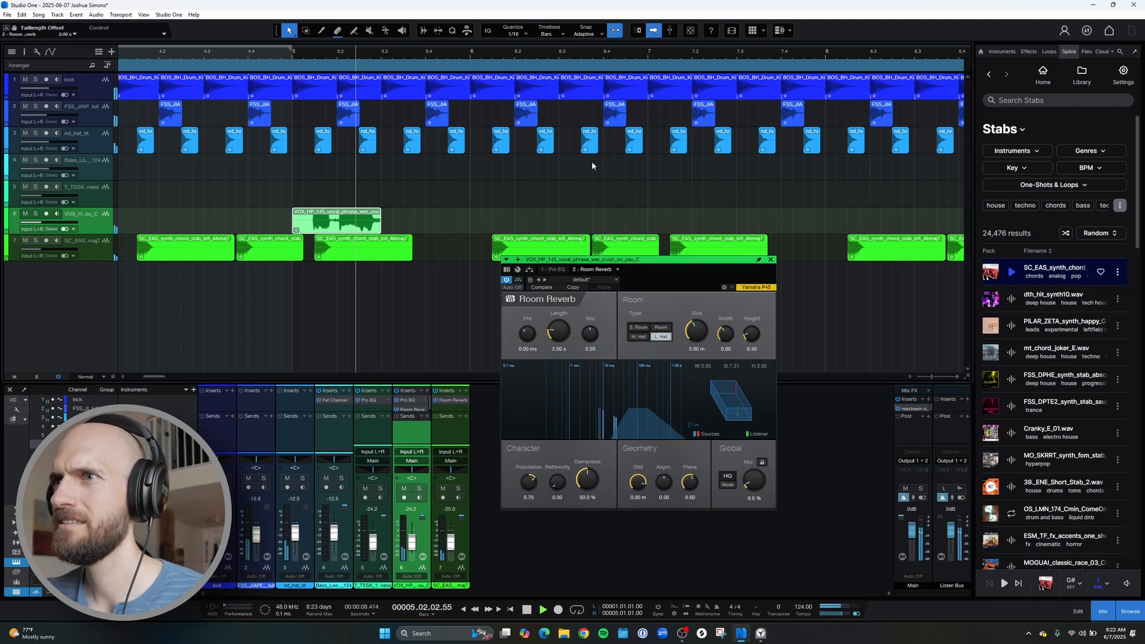
left_click(771, 259)
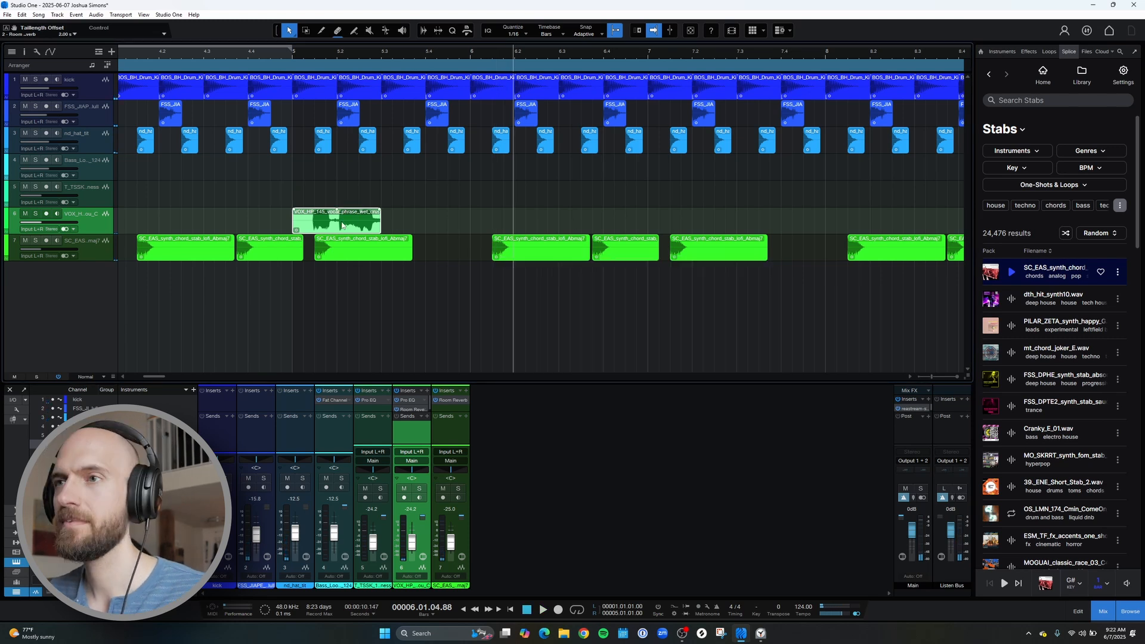
Copy the two-beat vocal clip directly after the original, starting at beat 5.3
left_click_drag(342, 224, 429, 224)
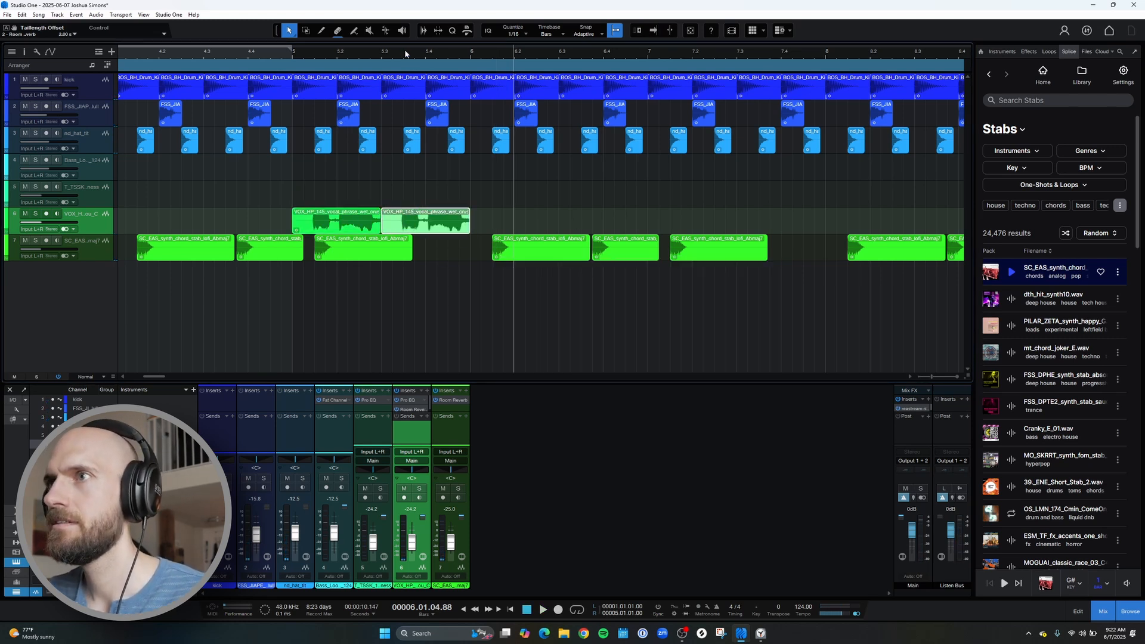
scroll(405, 53, "down", 5)
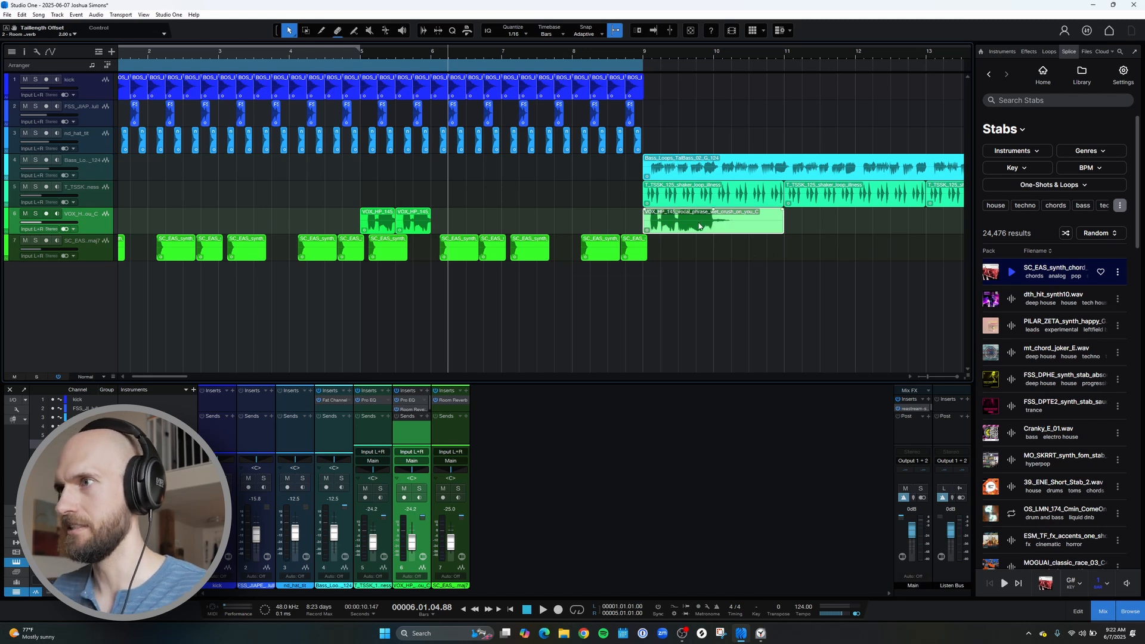
mouse_move(699, 225)
left_mouse_down()
mouse_move(557, 220)
mouse_move(702, 224)
left_mouse_up()
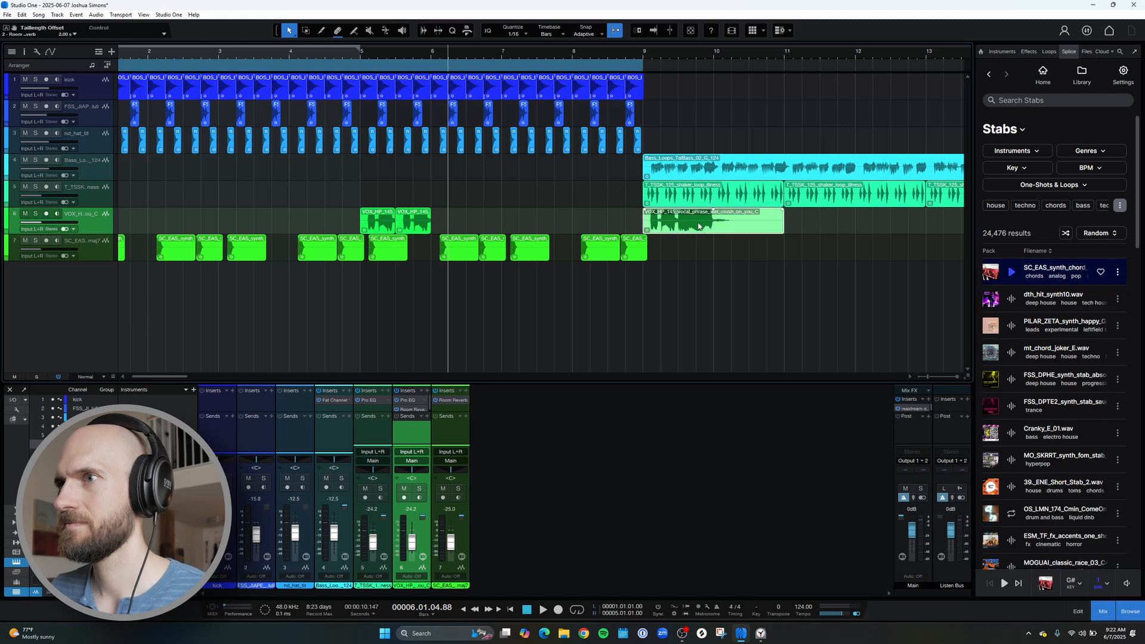
Duplicate the second two-beat vocal clip twice to fill the phrase up to bar 7, and audition from bar 5
left_click(360, 56)
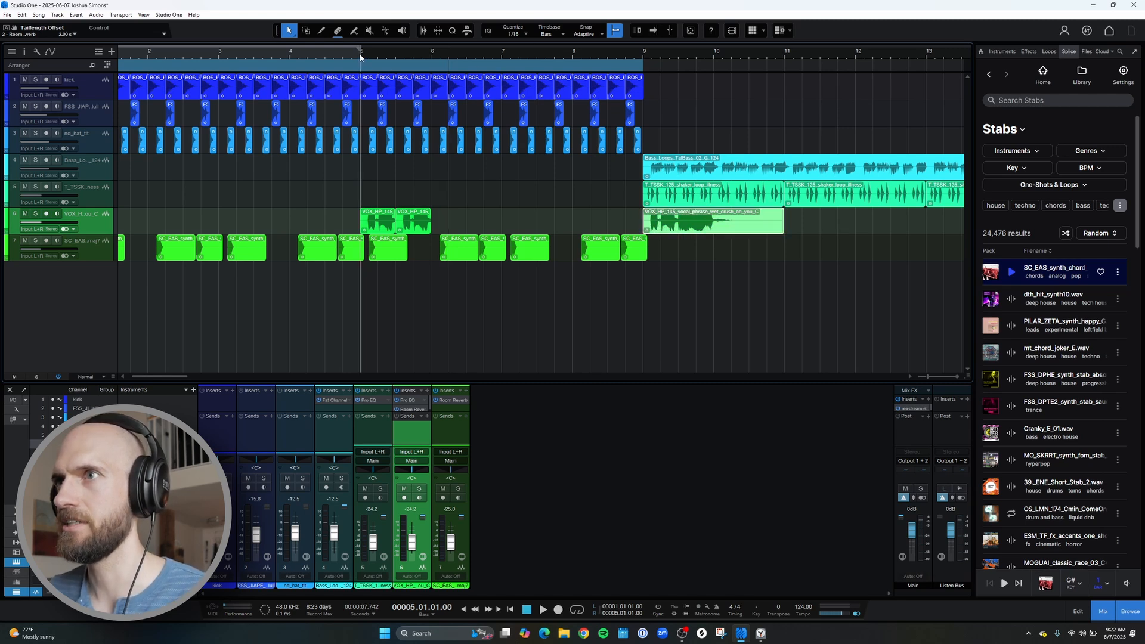
left_click(425, 223)
key("d")
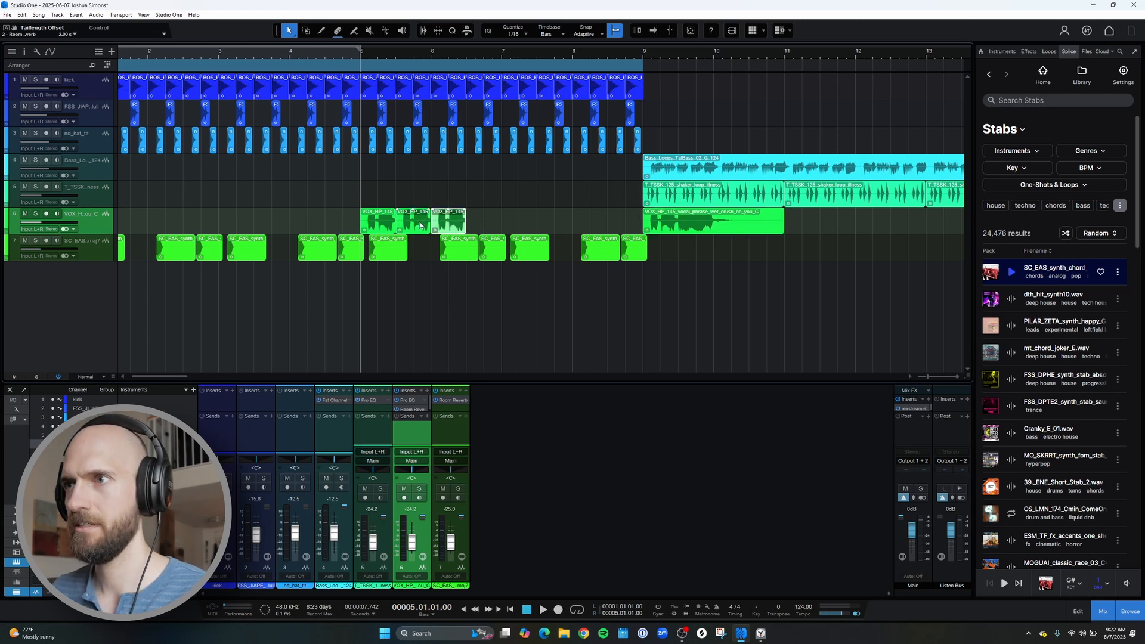
key("d")
key("space")
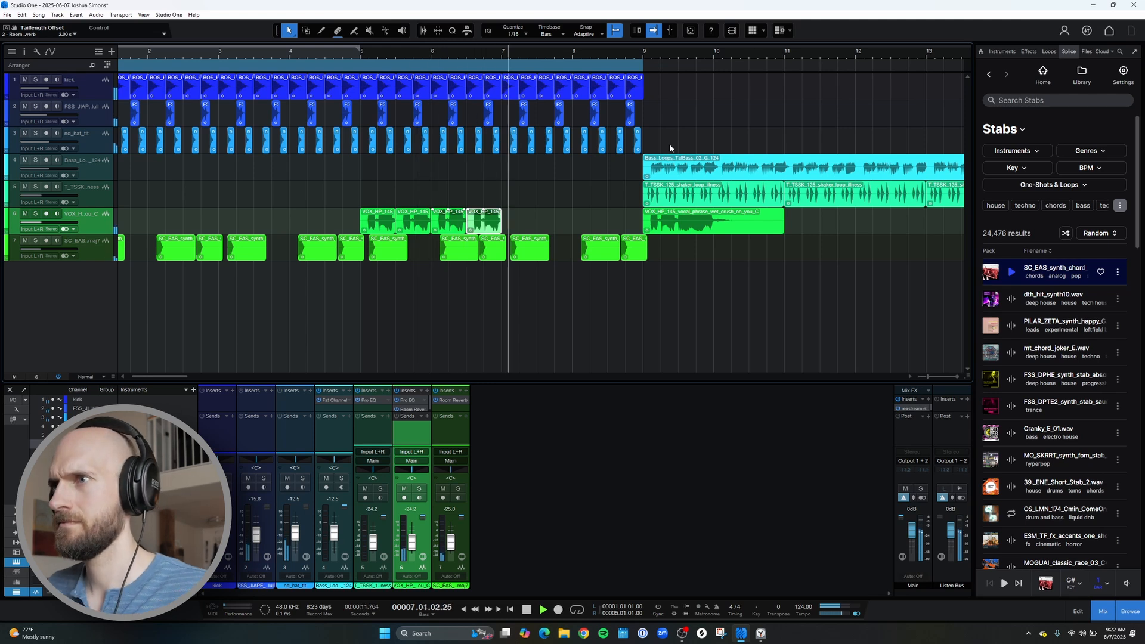
Stop playback and duplicate the last two-beat vocal clip twice more to fill the phrase up to bar 8
key("space")
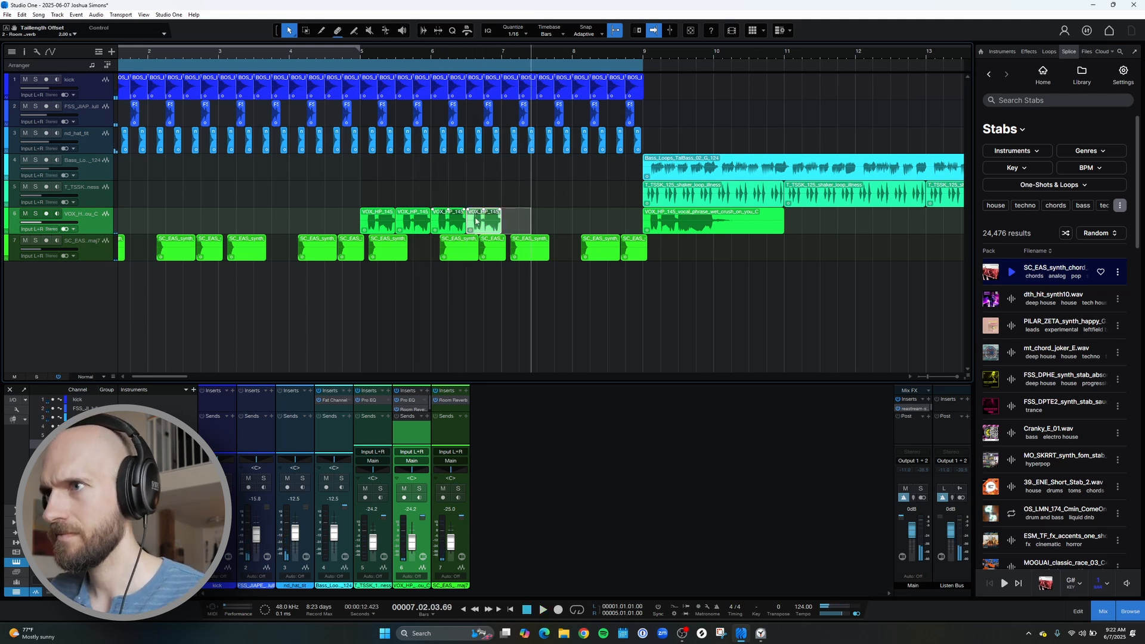
key("d")
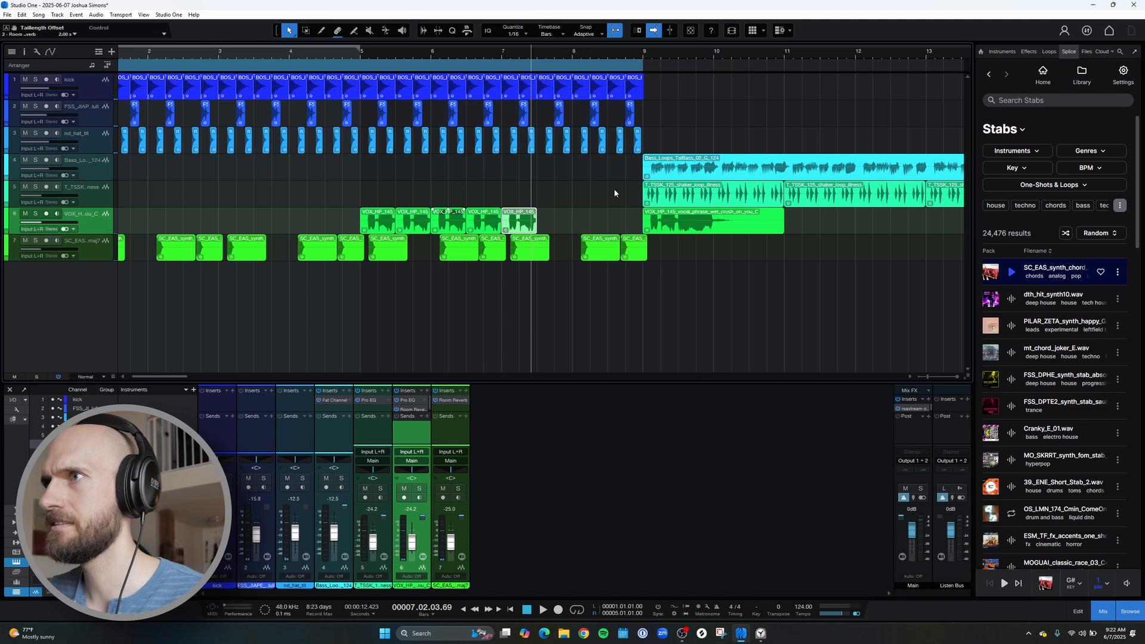
key("d")
left_click(573, 55)
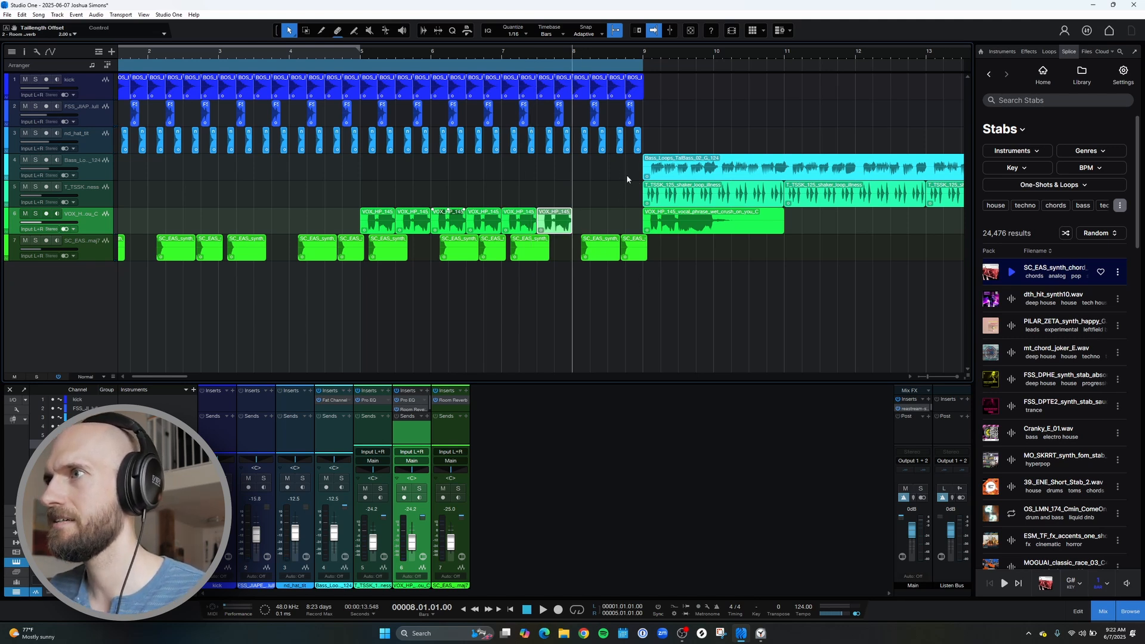
Delete the drum and chord stab clips in bar 8, and move the full vocal phrase to start at bar 8
left_click_drag(642, 275, 581, 91)
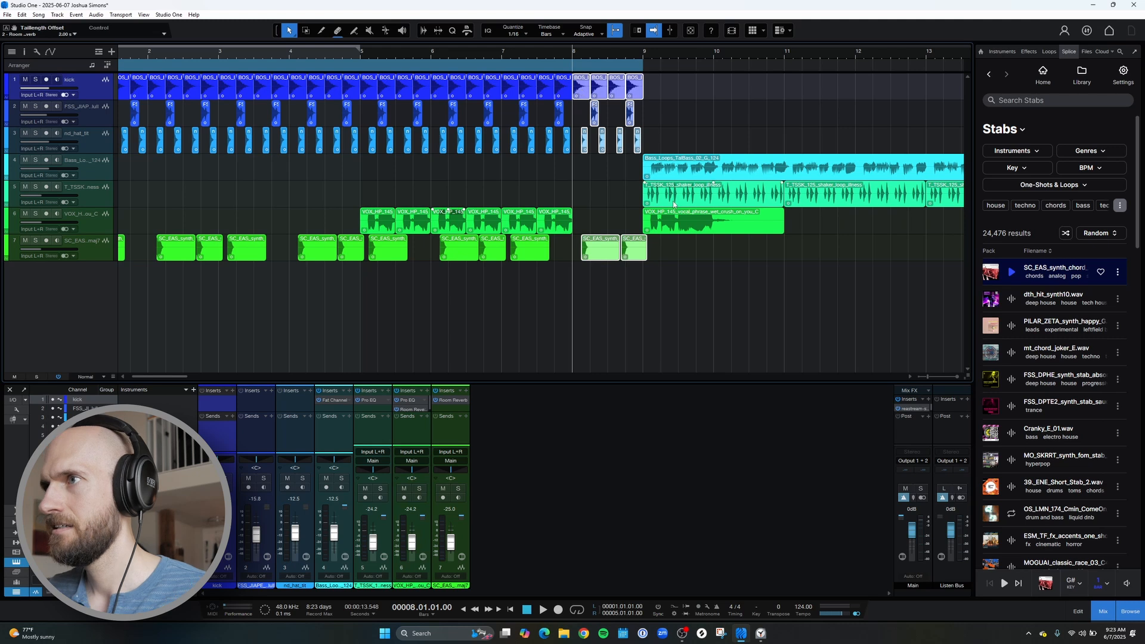
key("Delete")
left_click_drag(705, 227, 636, 228)
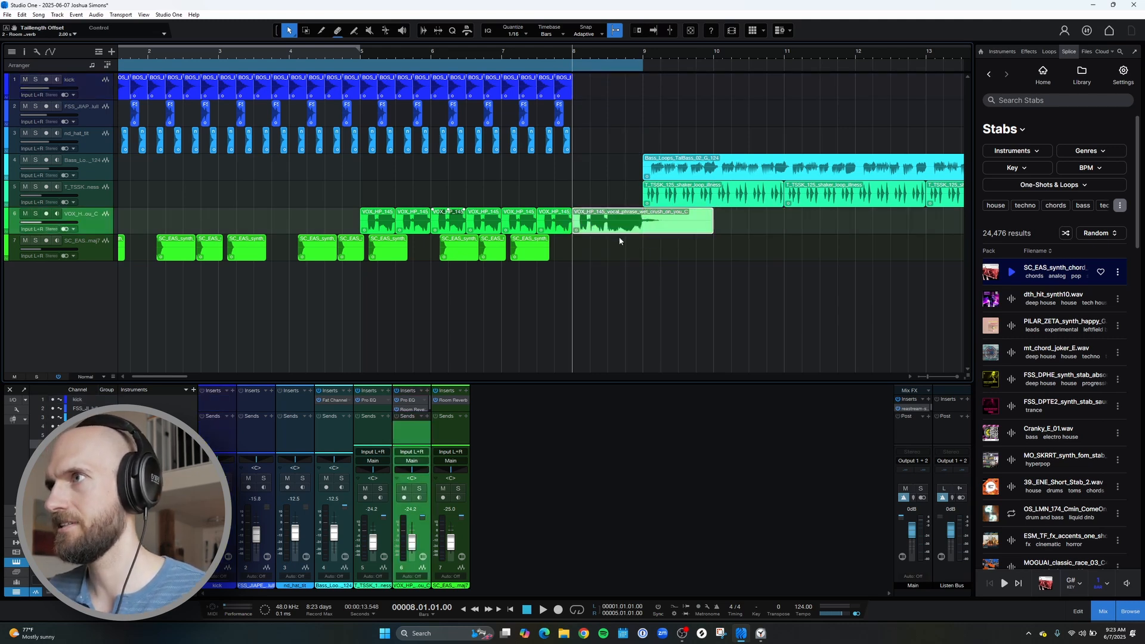
Copy the Intro's kick, track 2 and hat clips so the copies start at bar 9
left_click(644, 55)
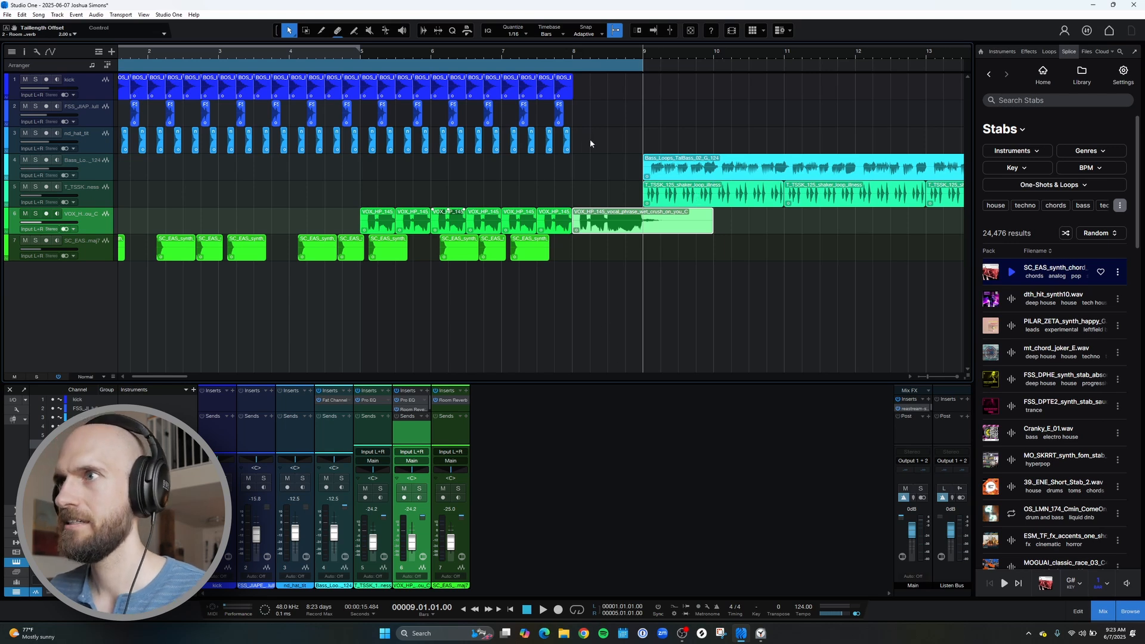
left_click_drag(591, 143, 91, 90)
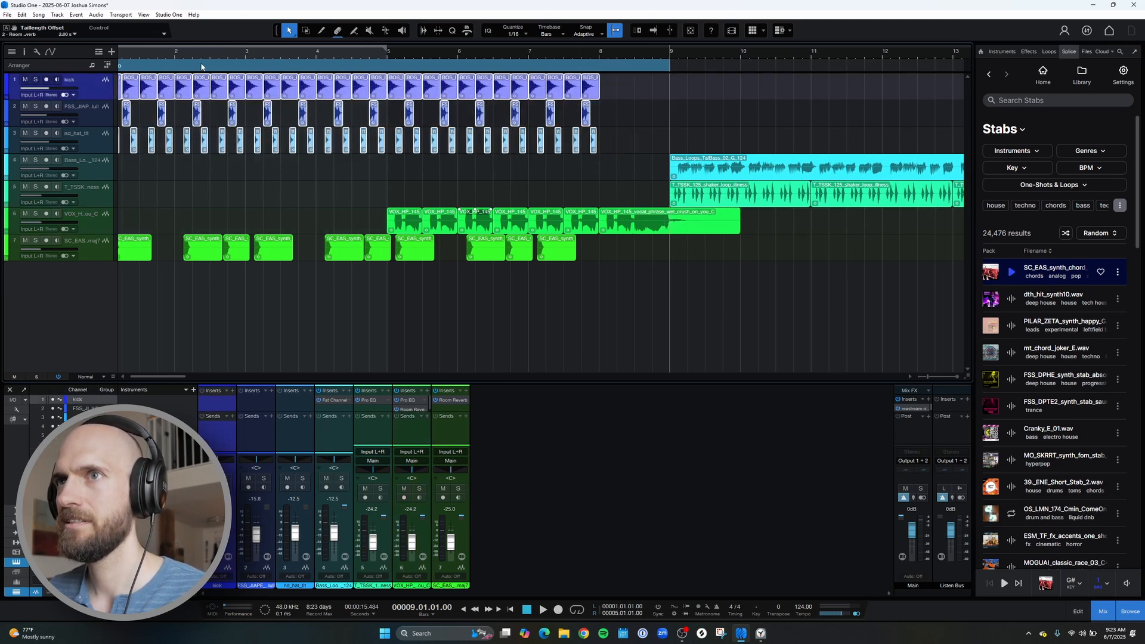
left_click_drag(203, 59, 236, 64)
left_click(521, 123)
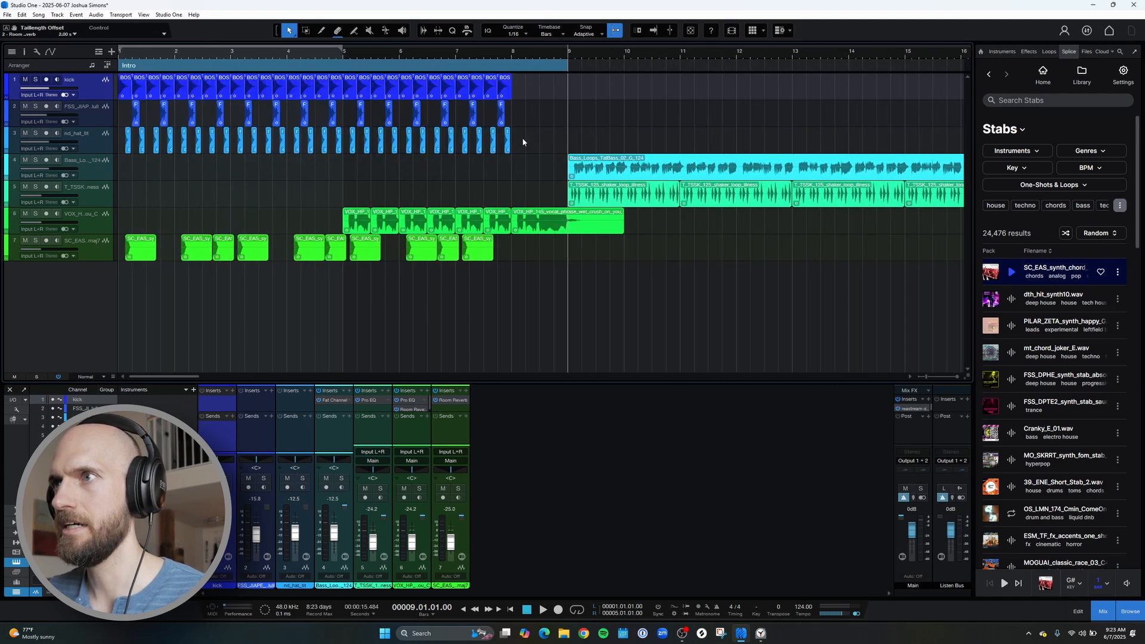
left_click_drag(524, 149, 516, 84)
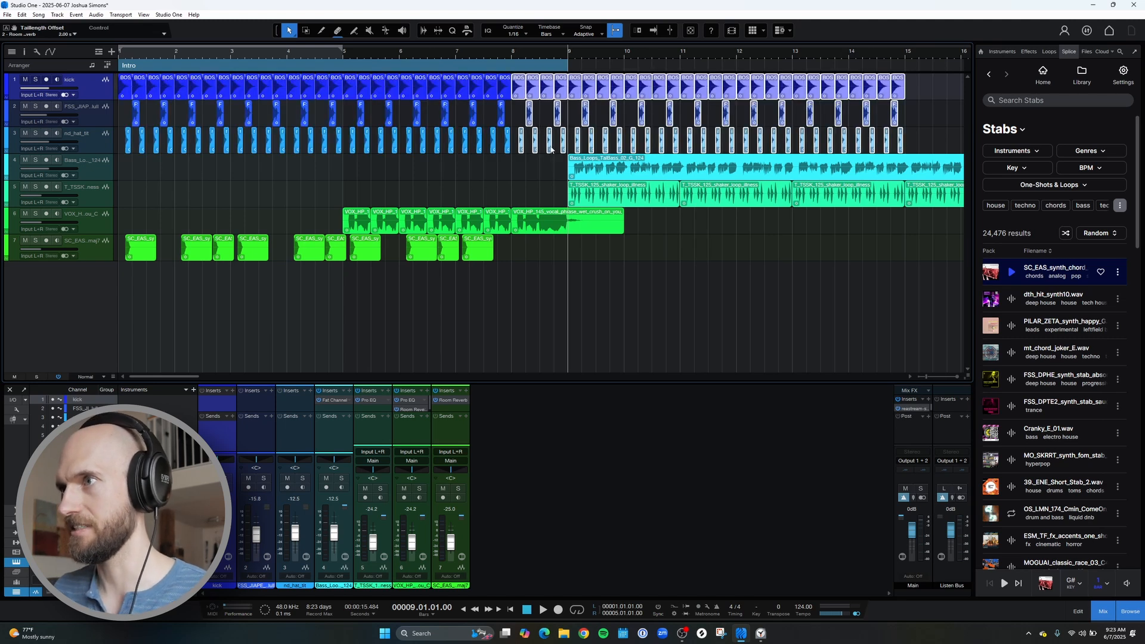
left_click_drag(517, 85, 577, 87)
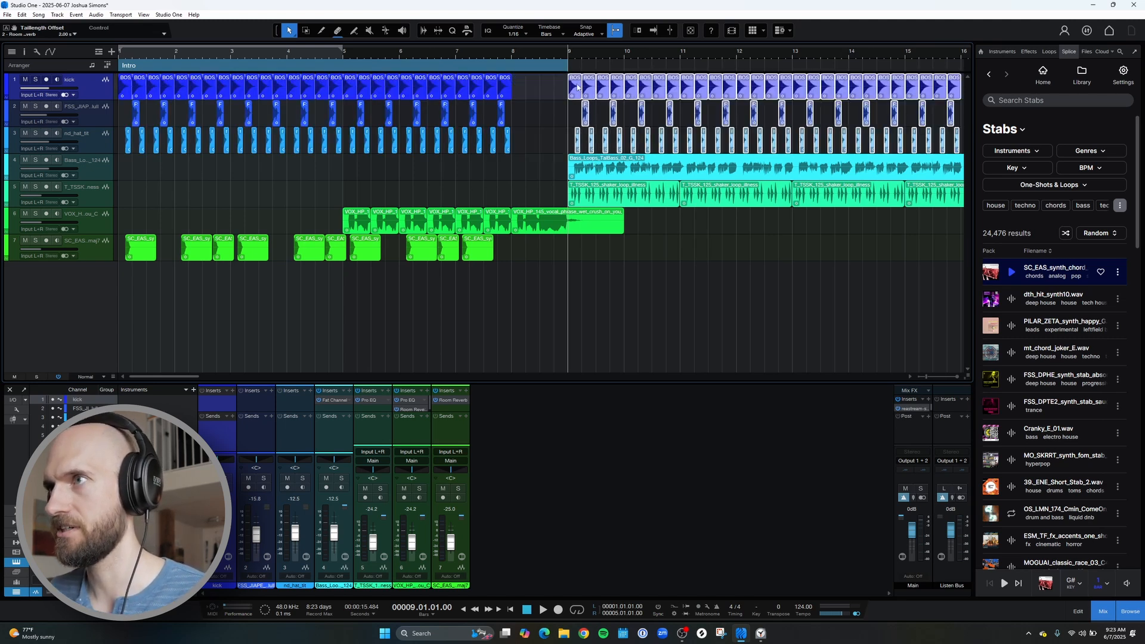
Play the Intro from the start and raise the chord stab track's volume to -23.3 dB
left_click(515, 57)
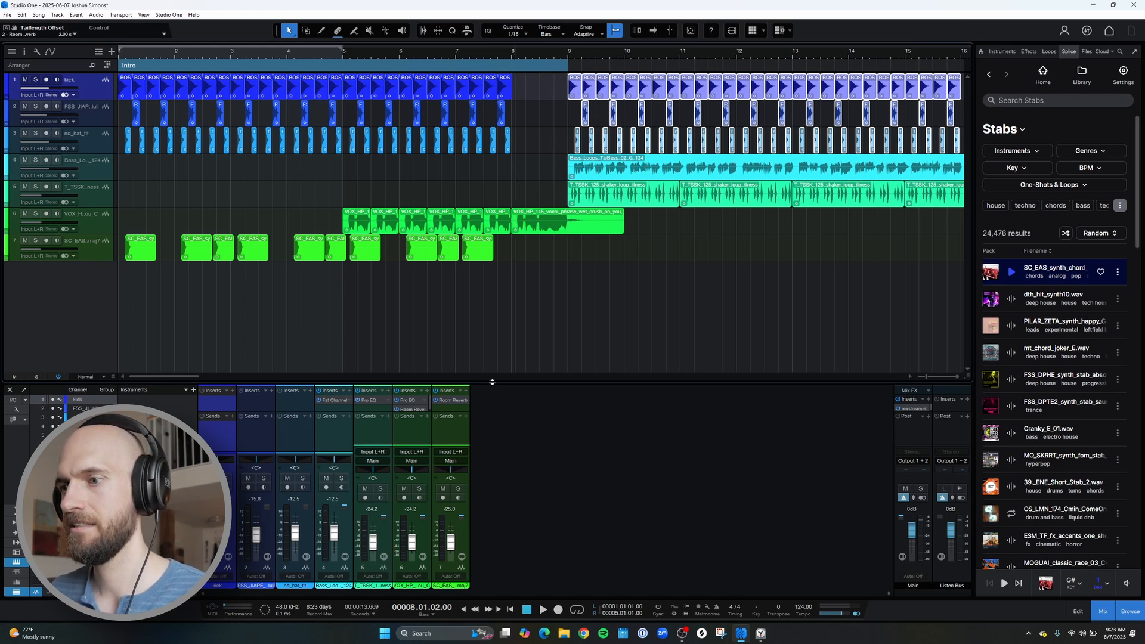
left_click(526, 609)
key("space")
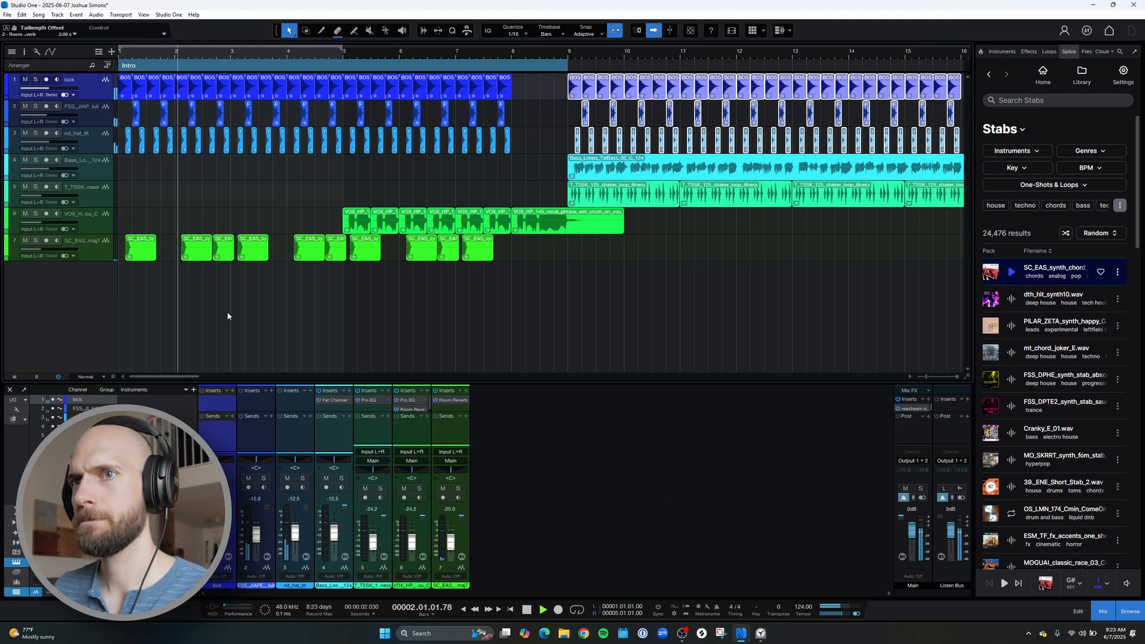
left_click(90, 255)
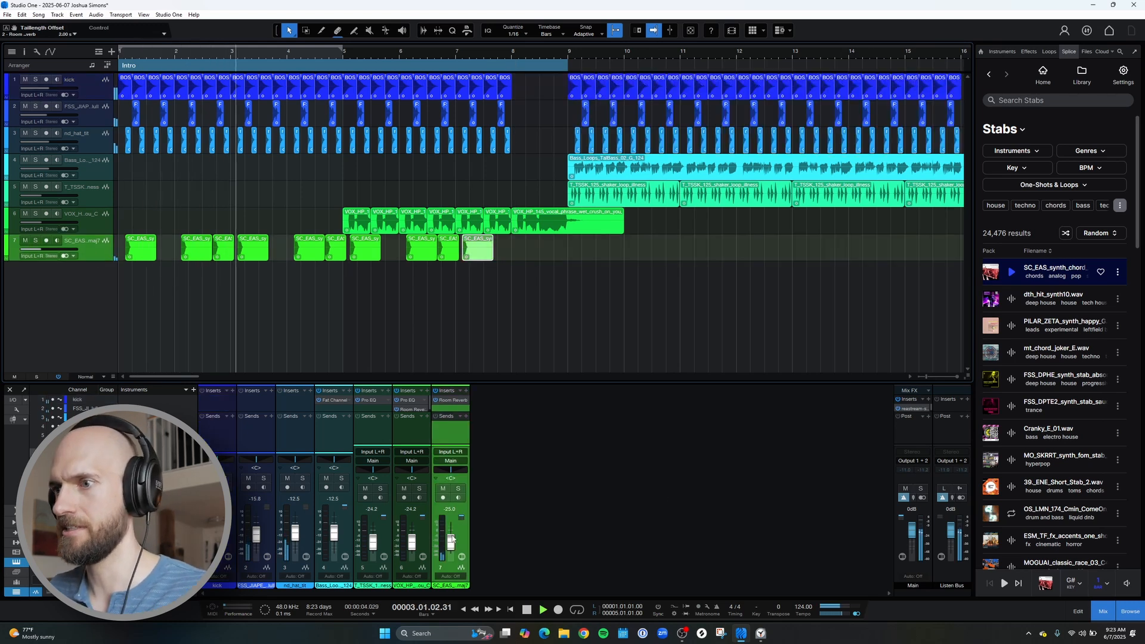
left_click_drag(451, 543, 451, 541)
left_click(526, 310)
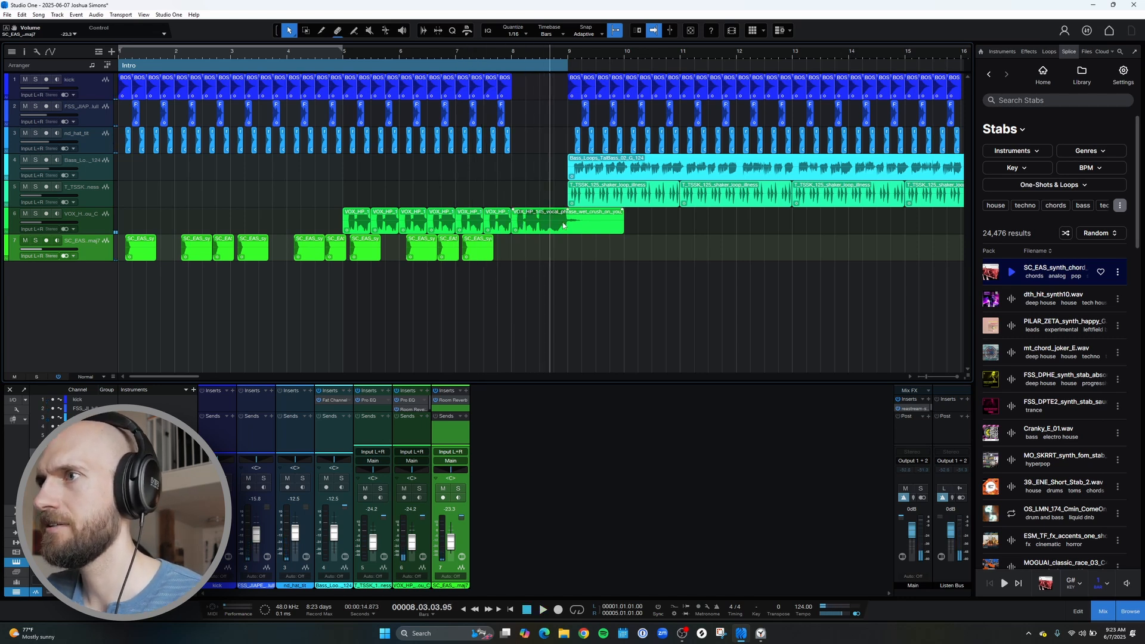
Create an automation lane on the vocal track for the Pro EQ high-cut frequency
double_click(408, 400)
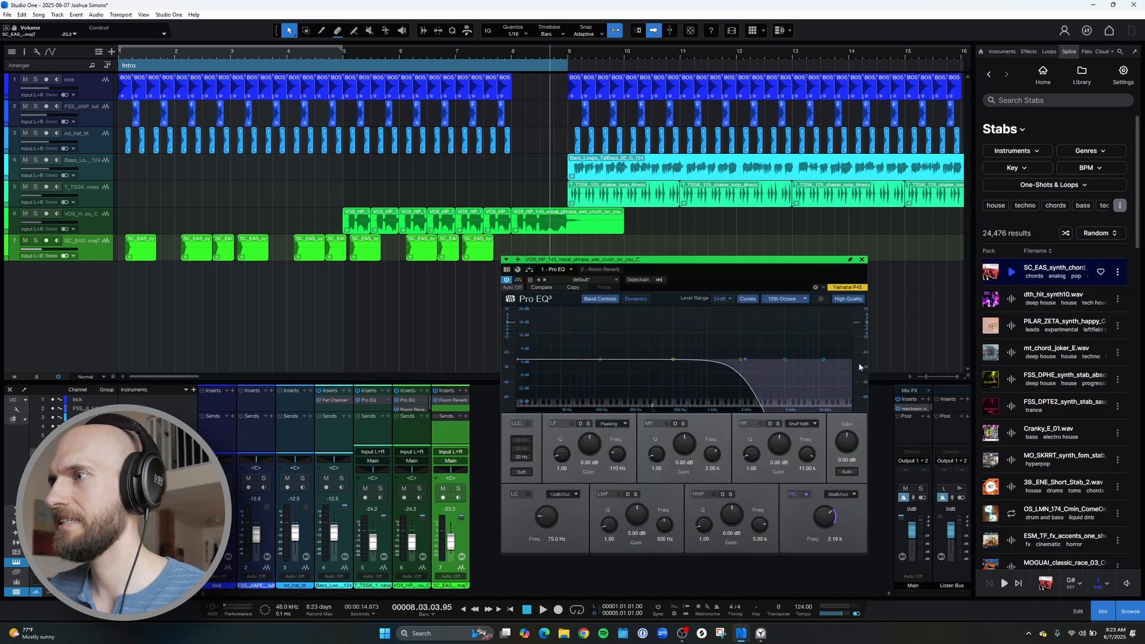
left_click(861, 260)
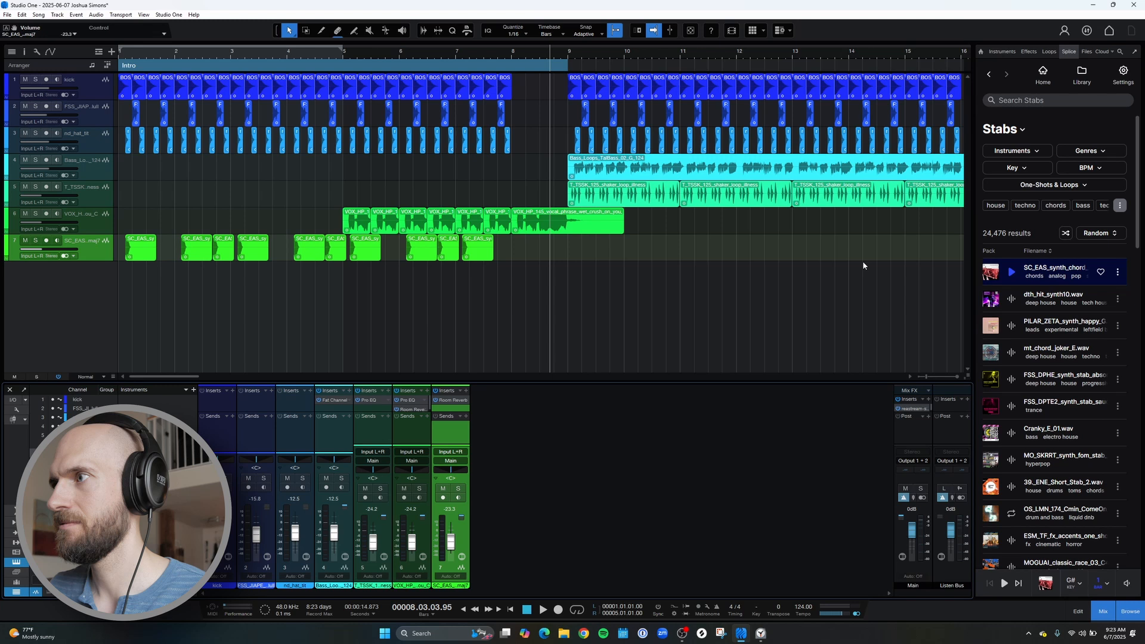
left_click(516, 60)
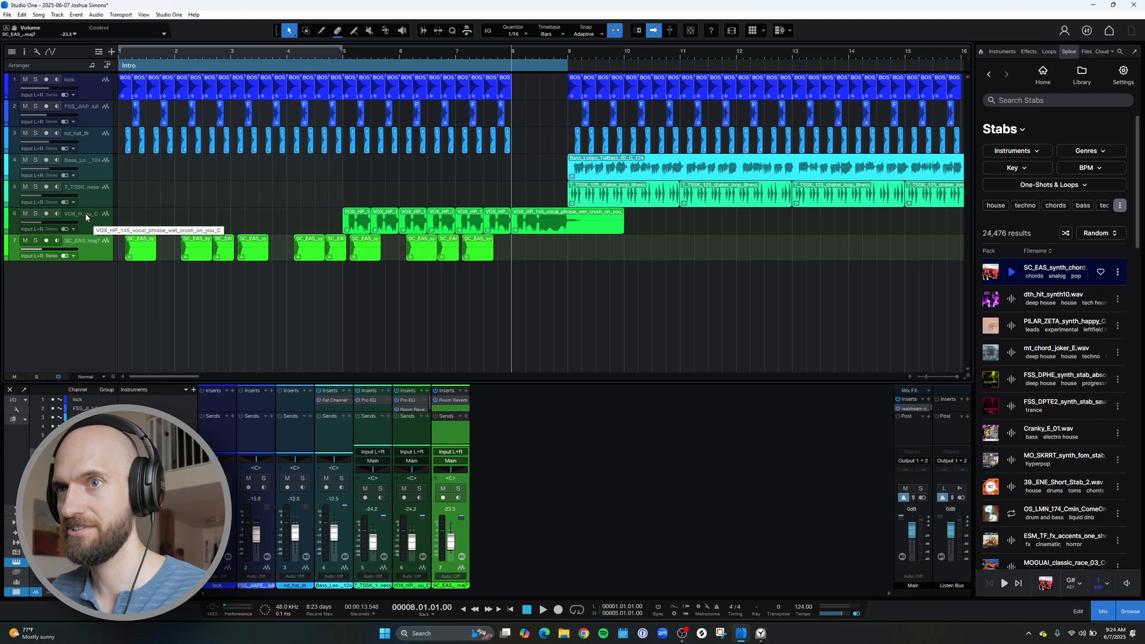
left_click(408, 400)
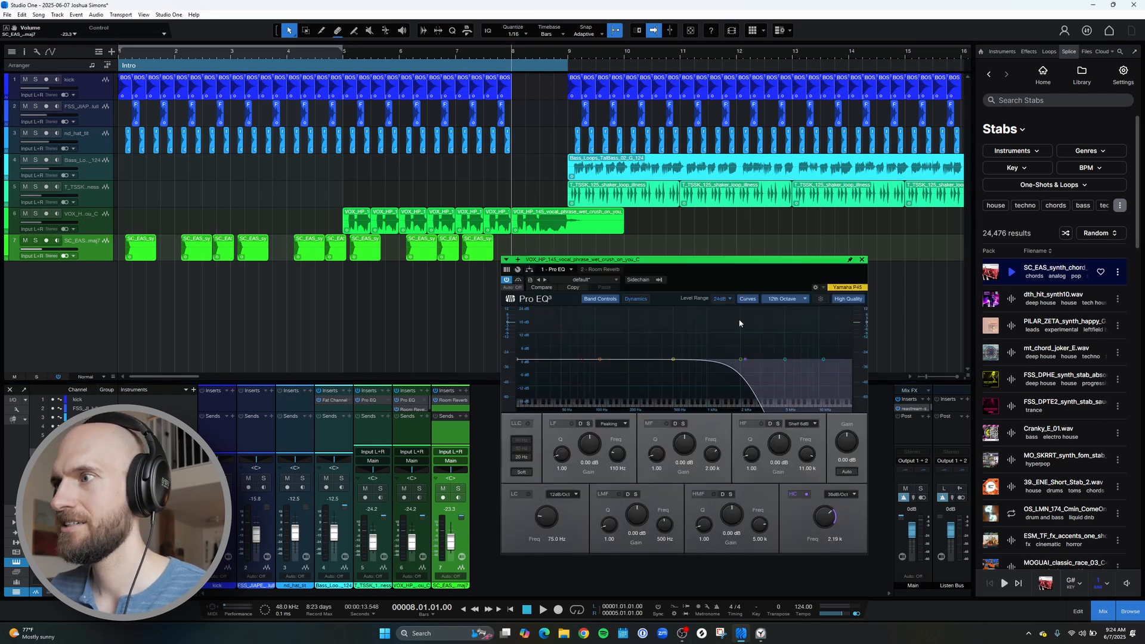
left_click(827, 517)
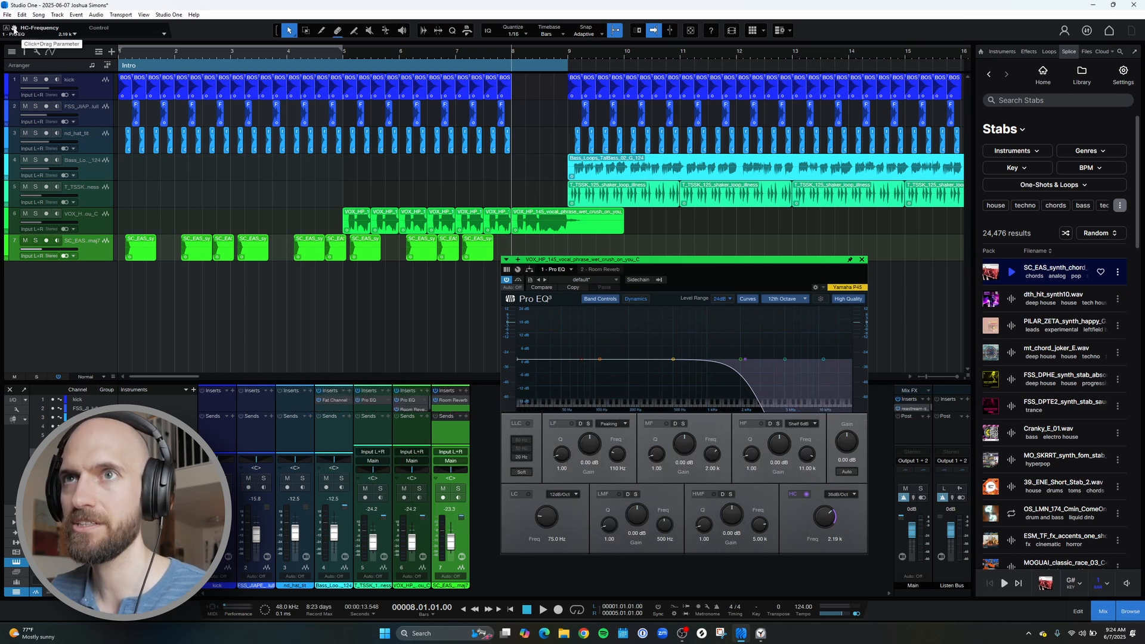
left_click_drag(13, 28, 519, 225)
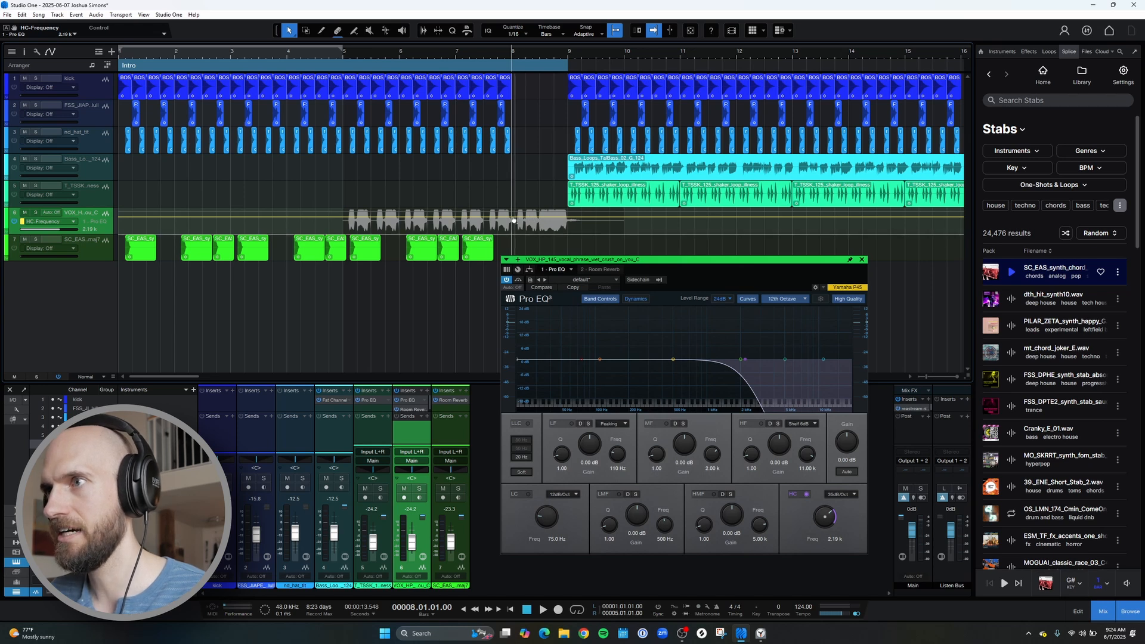
Automate the vocal's high-cut frequency to rise from 2.19 kHz at beat 7.4 to 20 kHz at bar 8
left_click(512, 219)
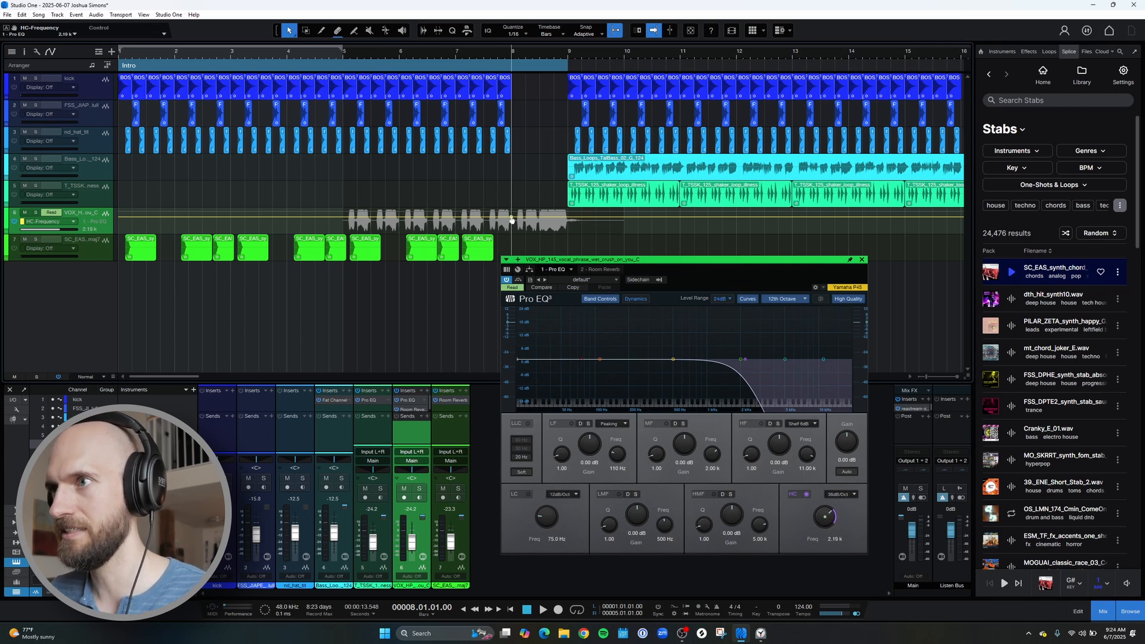
mouse_move(512, 220)
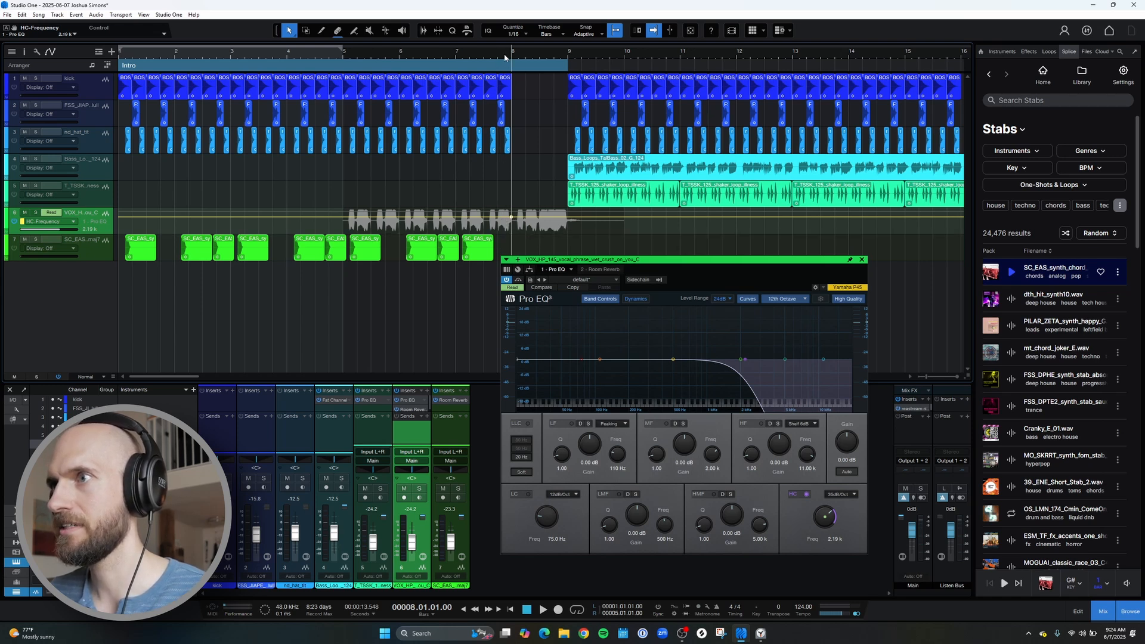
left_click_drag(504, 57, 512, 132)
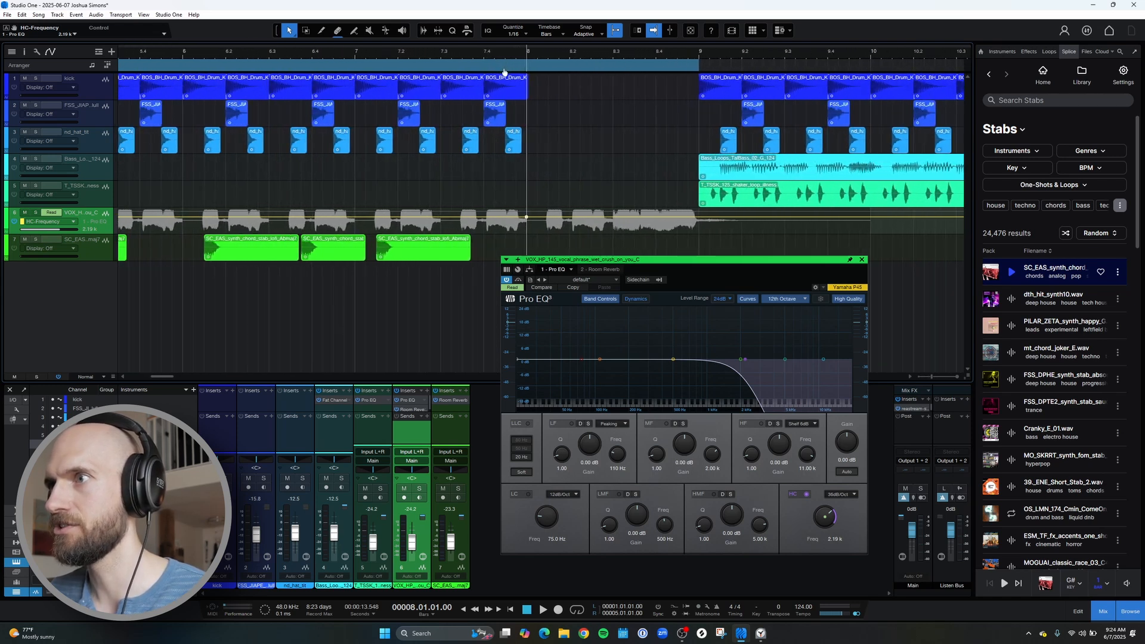
left_click(483, 218)
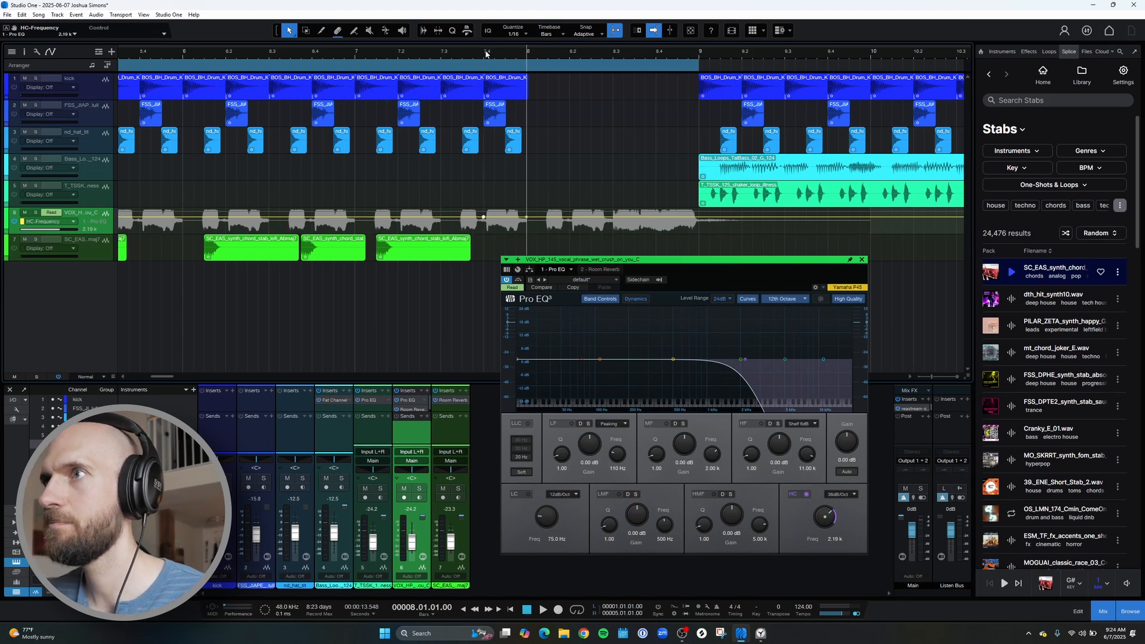
left_click(527, 219)
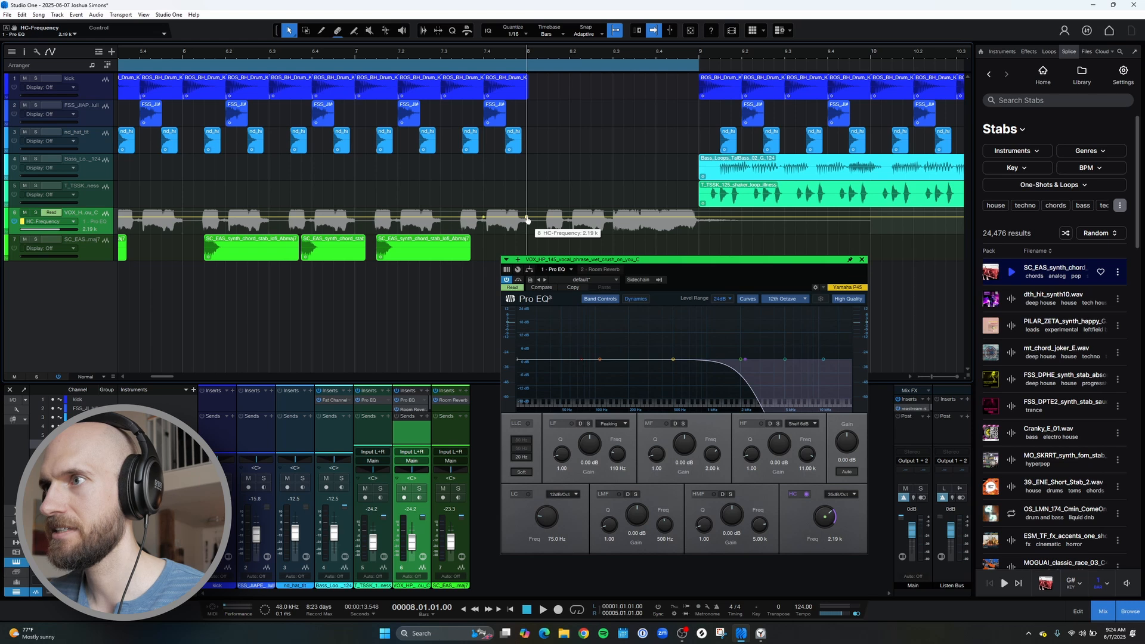
left_click_drag(527, 219, 527, 210)
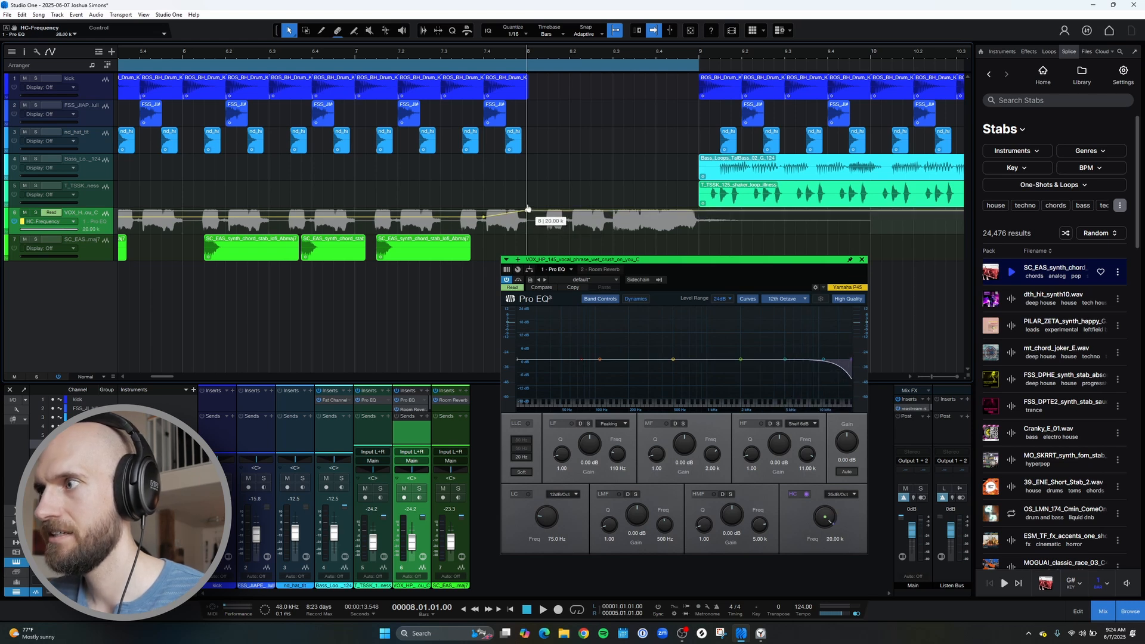
Audition the vocal filter opening from bar 7 into the following section, and close the Pro EQ window
left_click(430, 53)
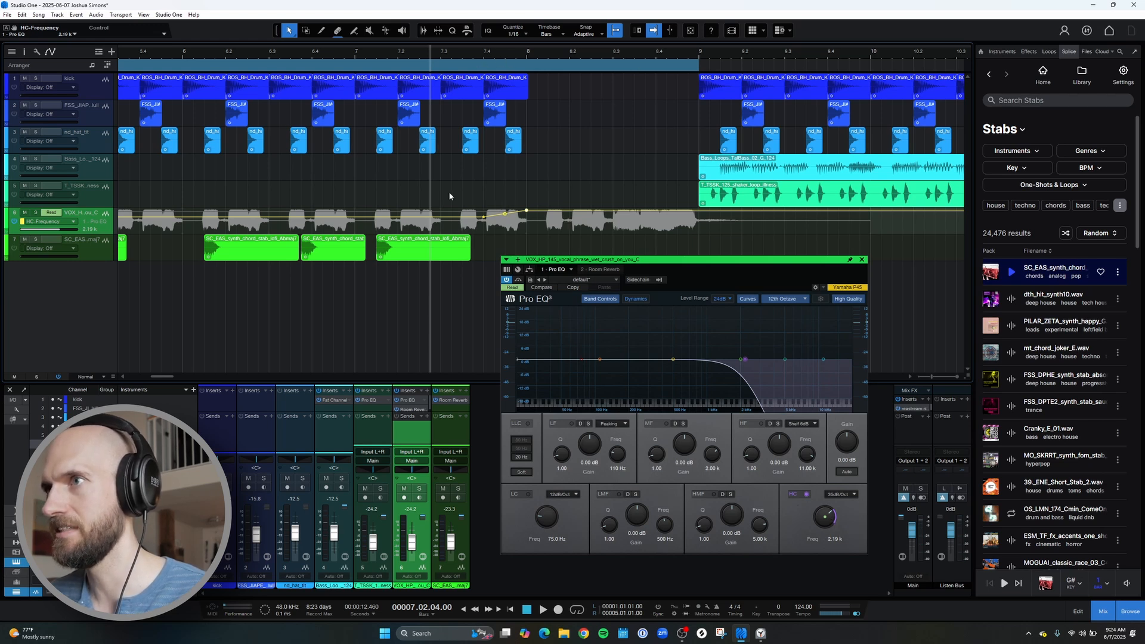
key("space")
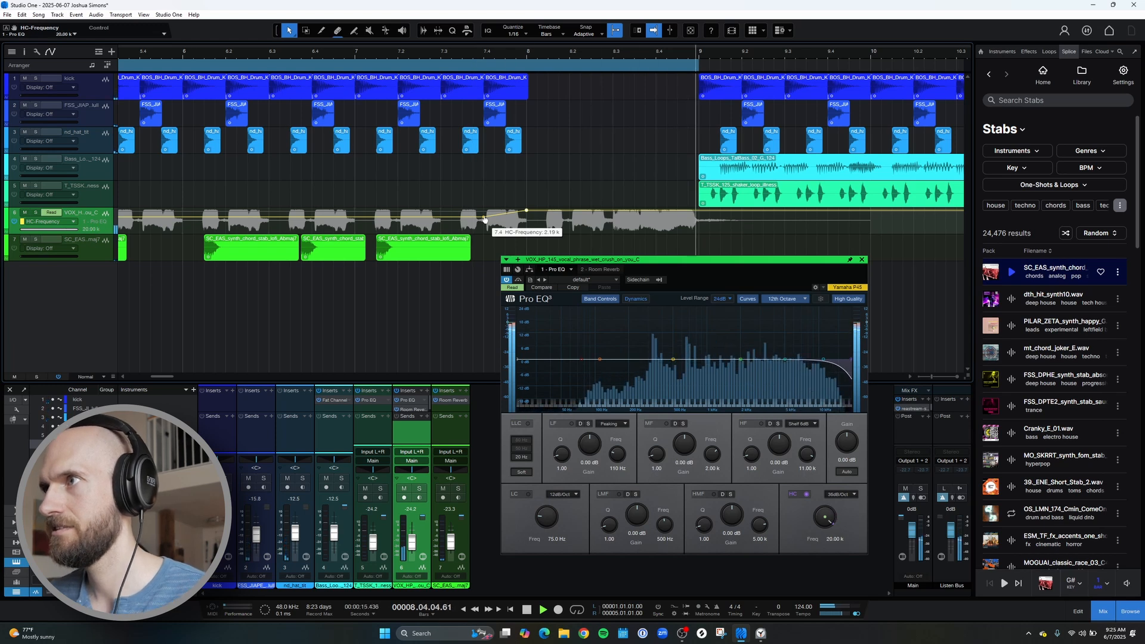
left_click(862, 259)
key("w")
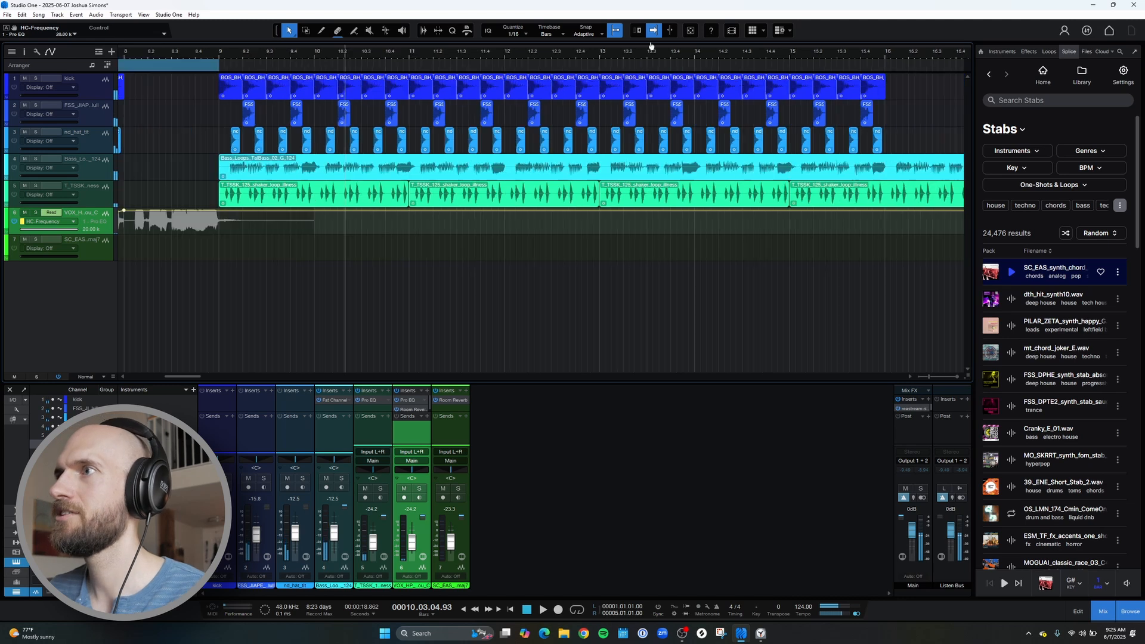
key("w")
Place two copies of the track 2 drum hit within the last beat of bar 8 and audition the fill
left_click_drag(454, 55, 452, 71)
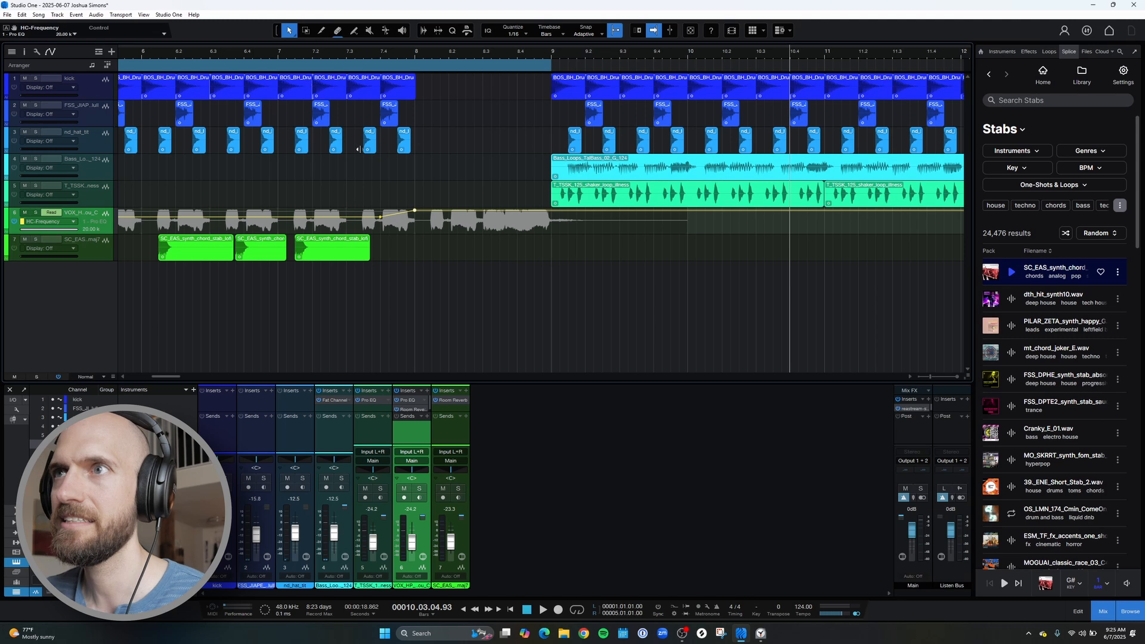
left_click(275, 70)
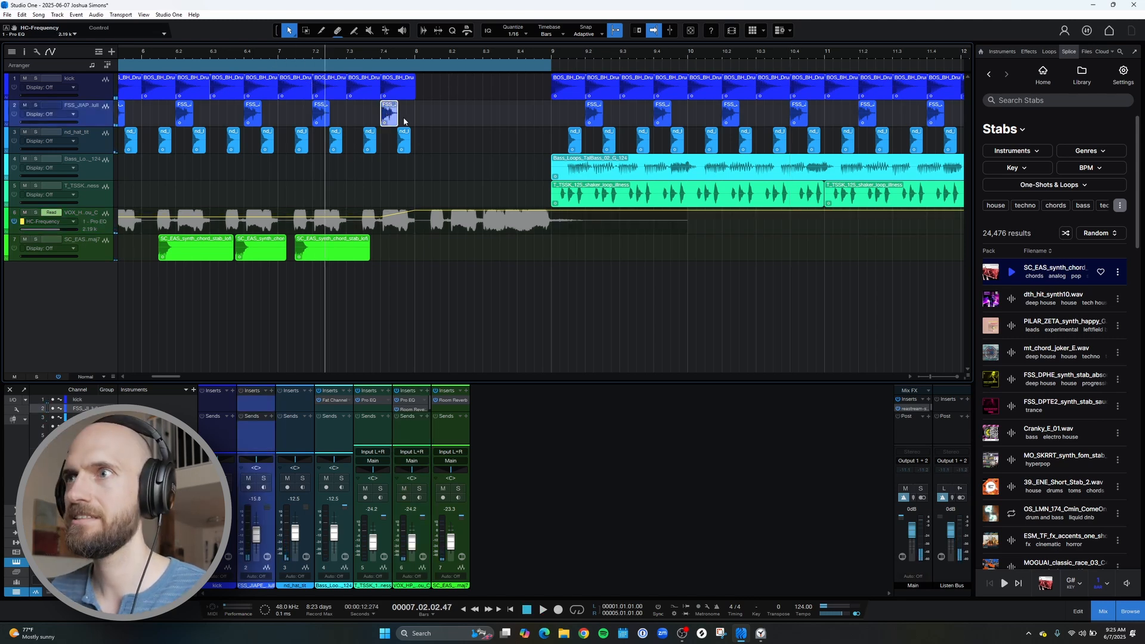
left_click_drag(387, 114, 546, 120)
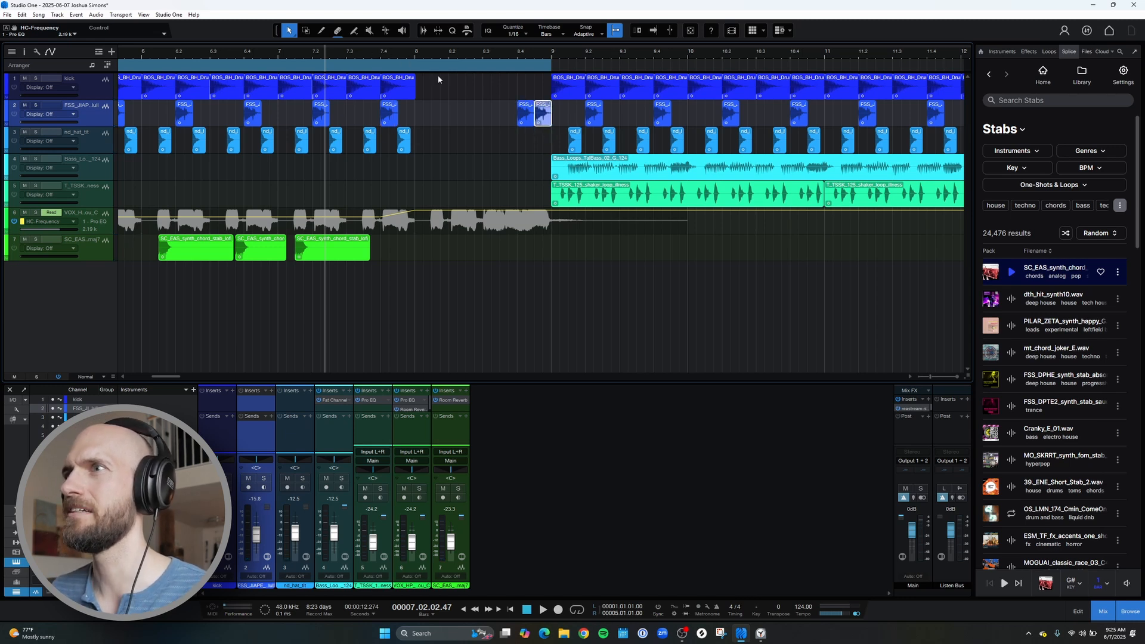
key("f")
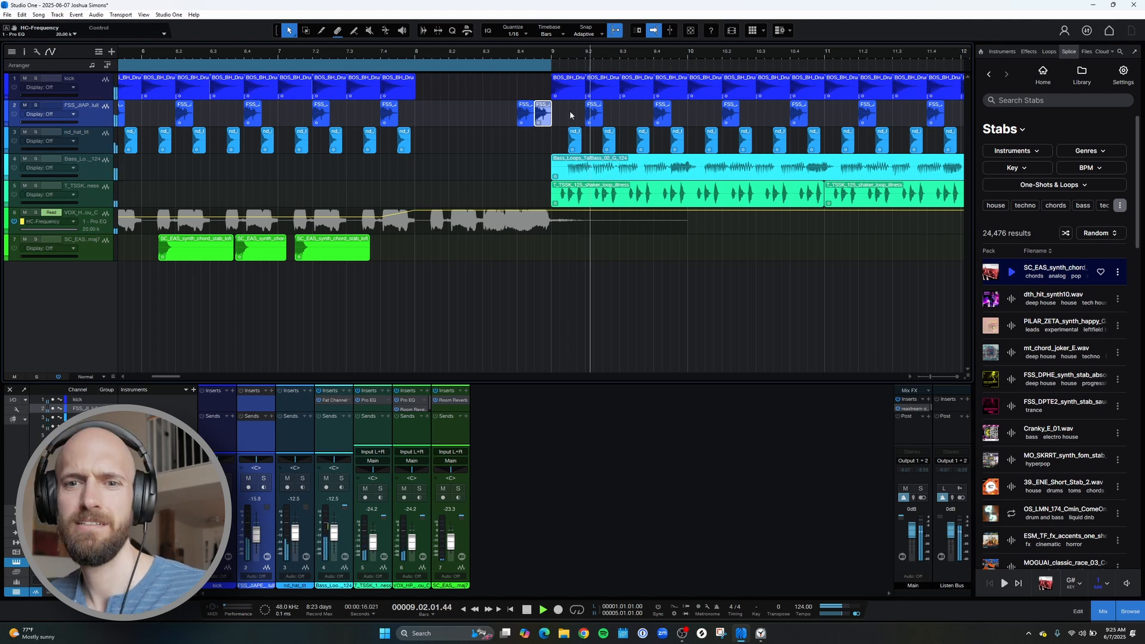
Copy all of the Intro's chord stab clips so the copies start at bar 9
scroll(590, 50, "down", 6)
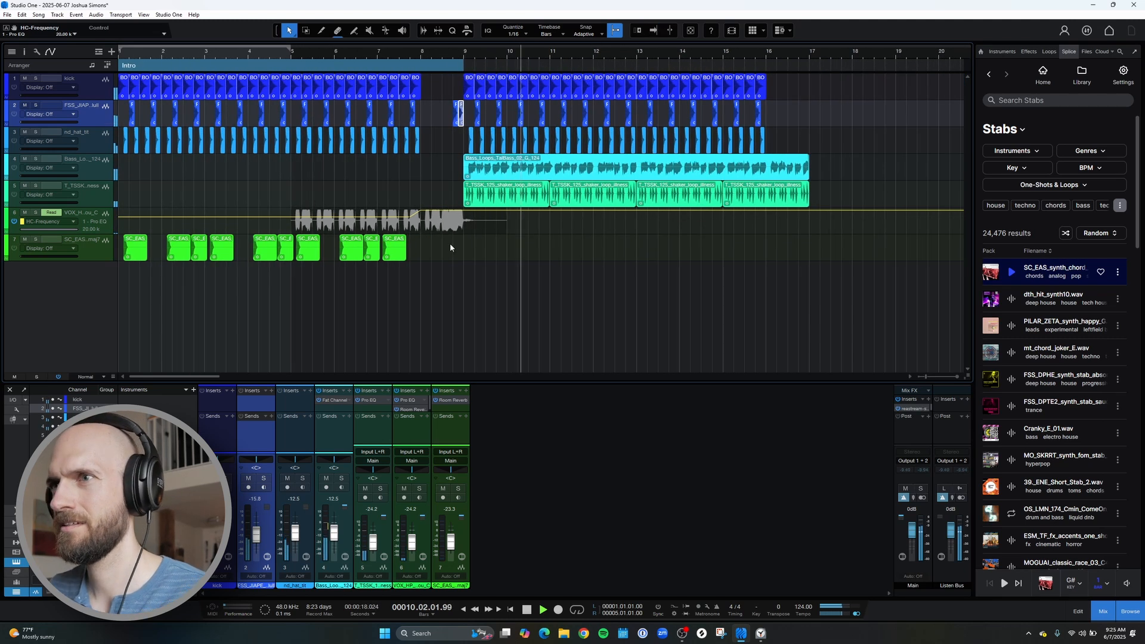
left_click_drag(446, 248, 483, 252)
key("f")
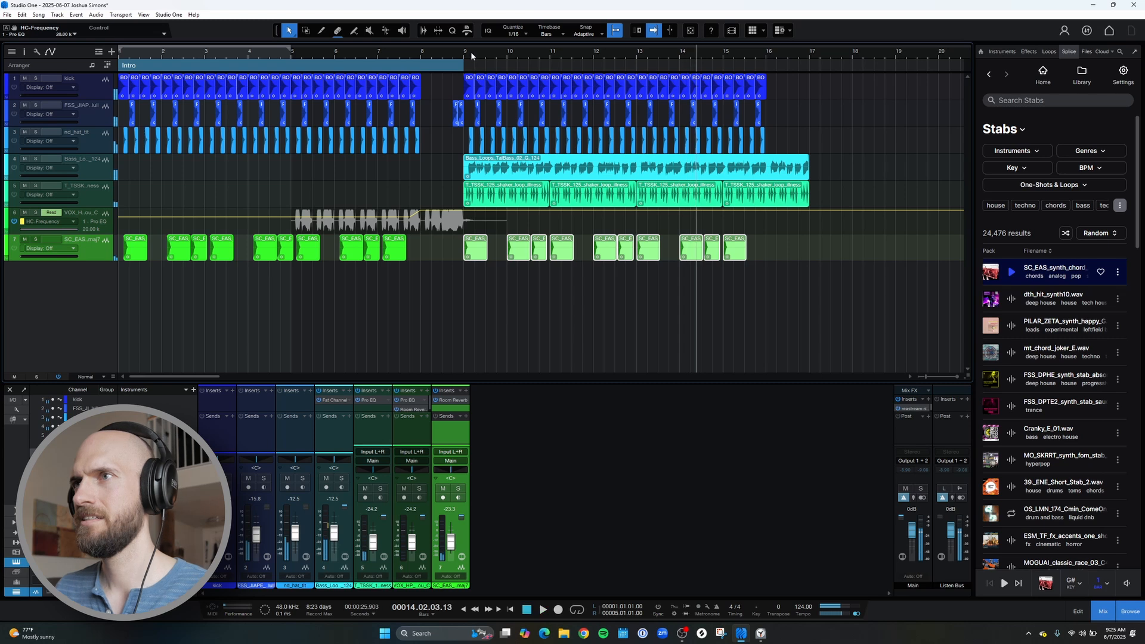
Shift the copied chord stabs slightly after bar 9 to match their Intro timing, and audition the new section
left_click_drag(471, 56, 471, 84)
left_click_drag(466, 250, 491, 253)
key("space")
left_click_drag(435, 56, 509, 33)
key("space")
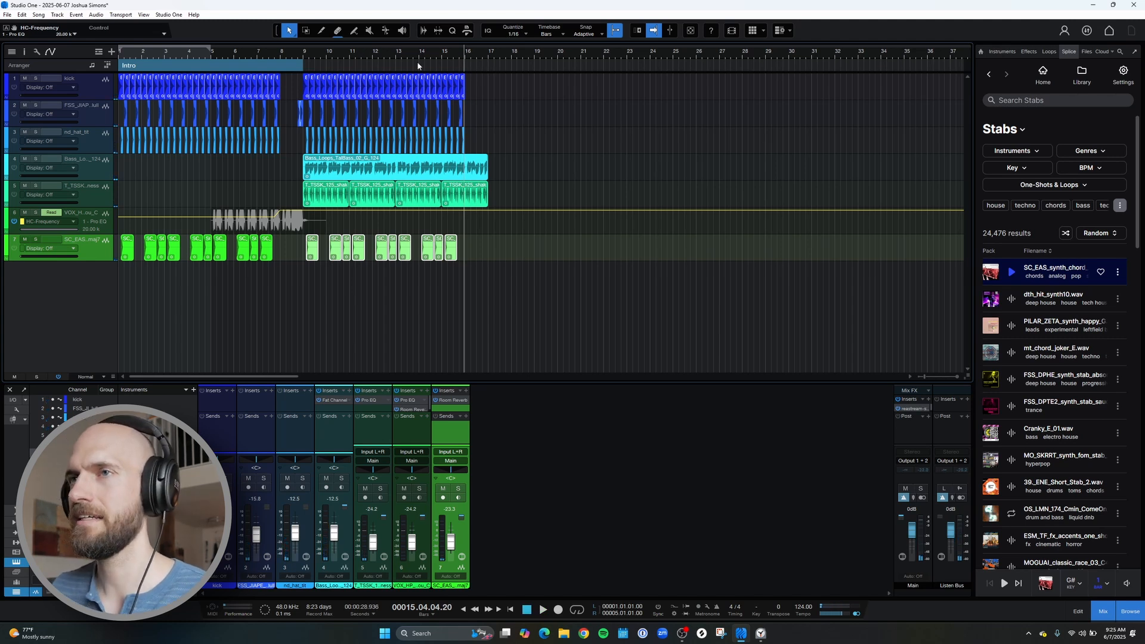
left_click(544, 146)
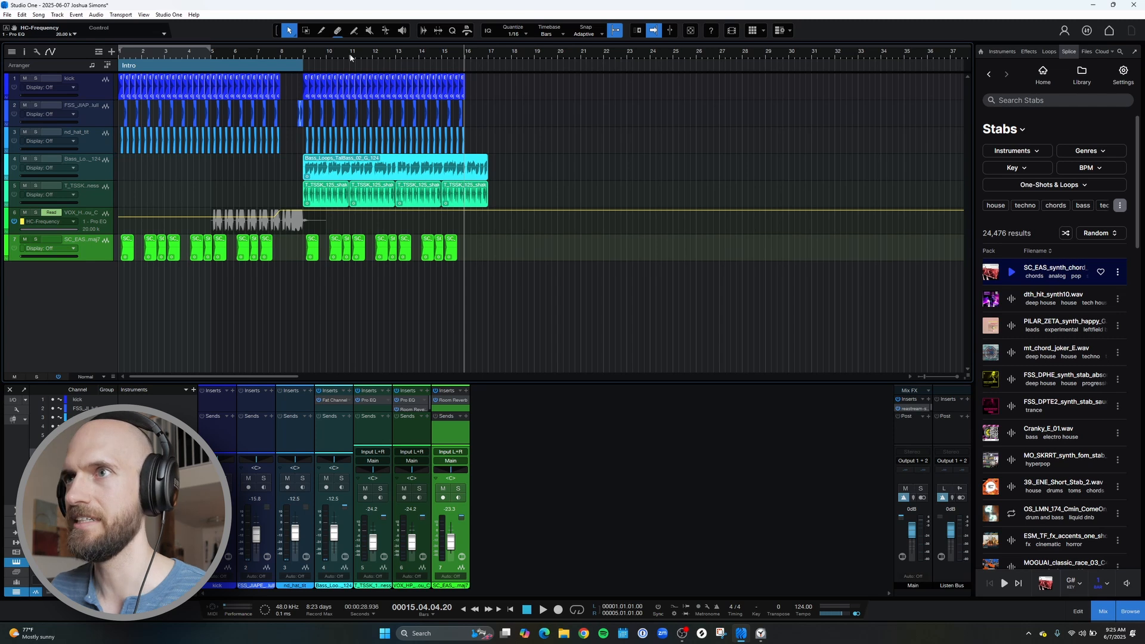
Hide the track automation and copy the long vocal phrase clip from bar 8 to bar 12
left_click_drag(351, 56, 388, 61)
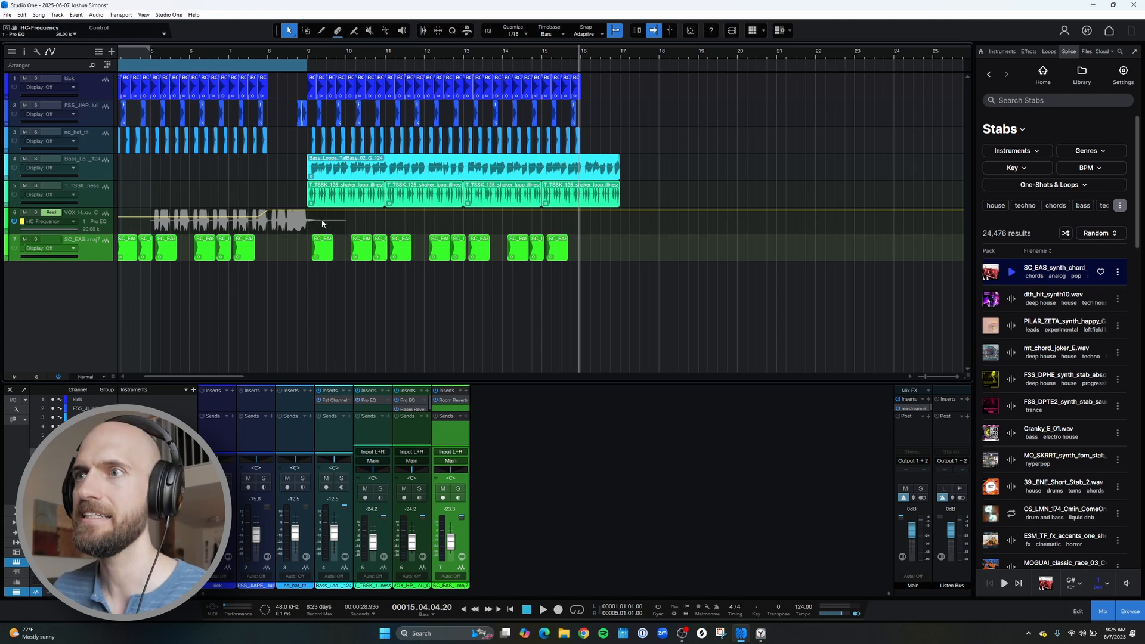
key("a")
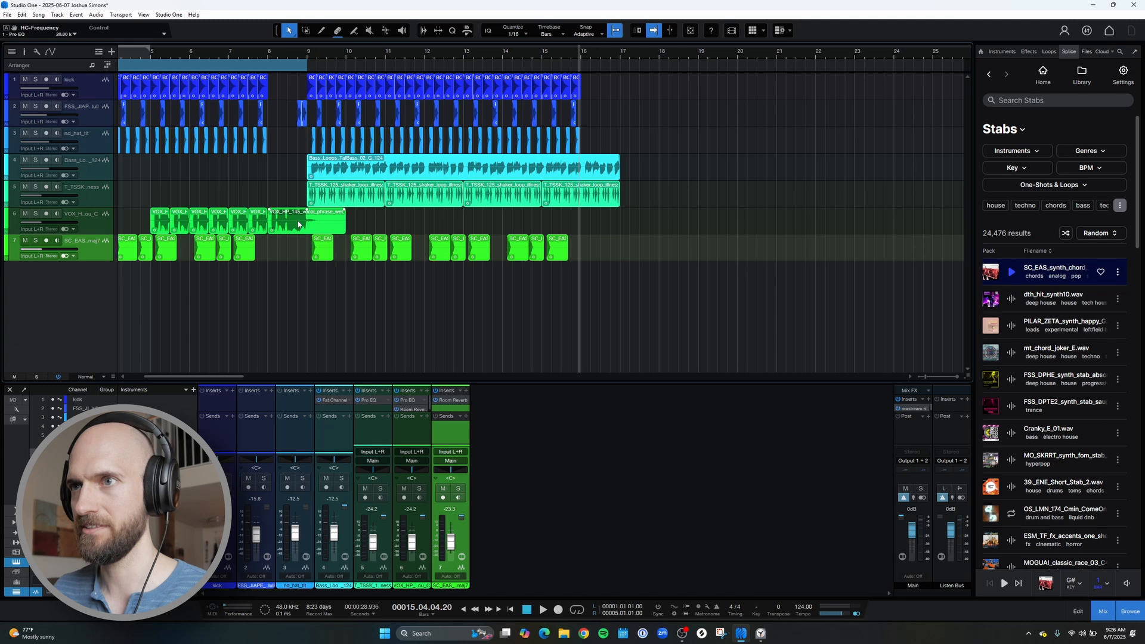
key("a")
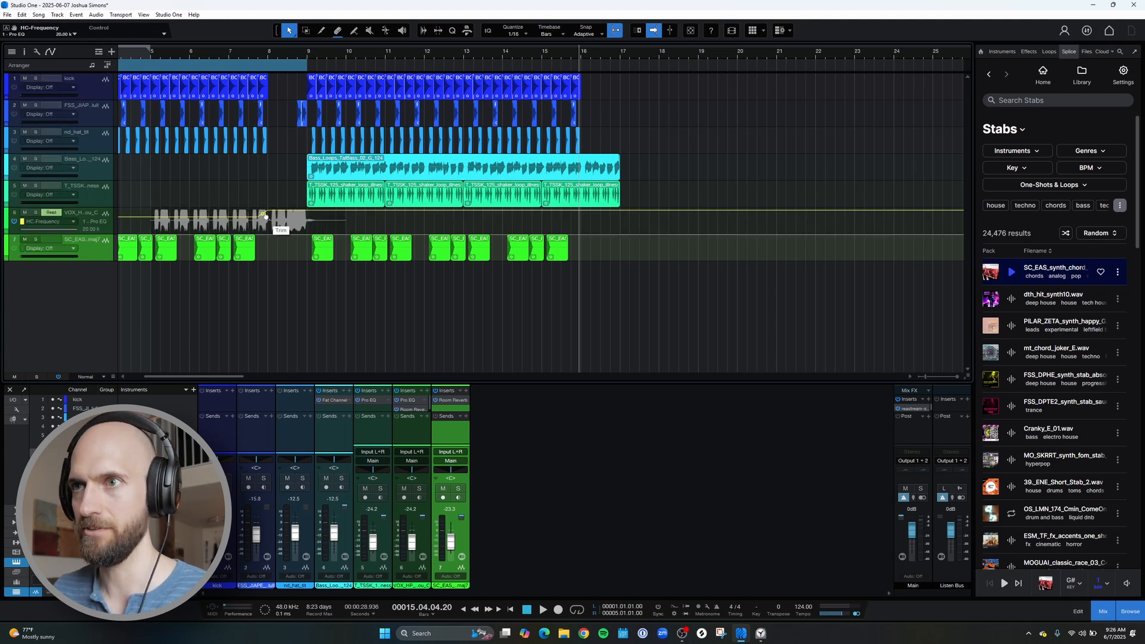
key("a")
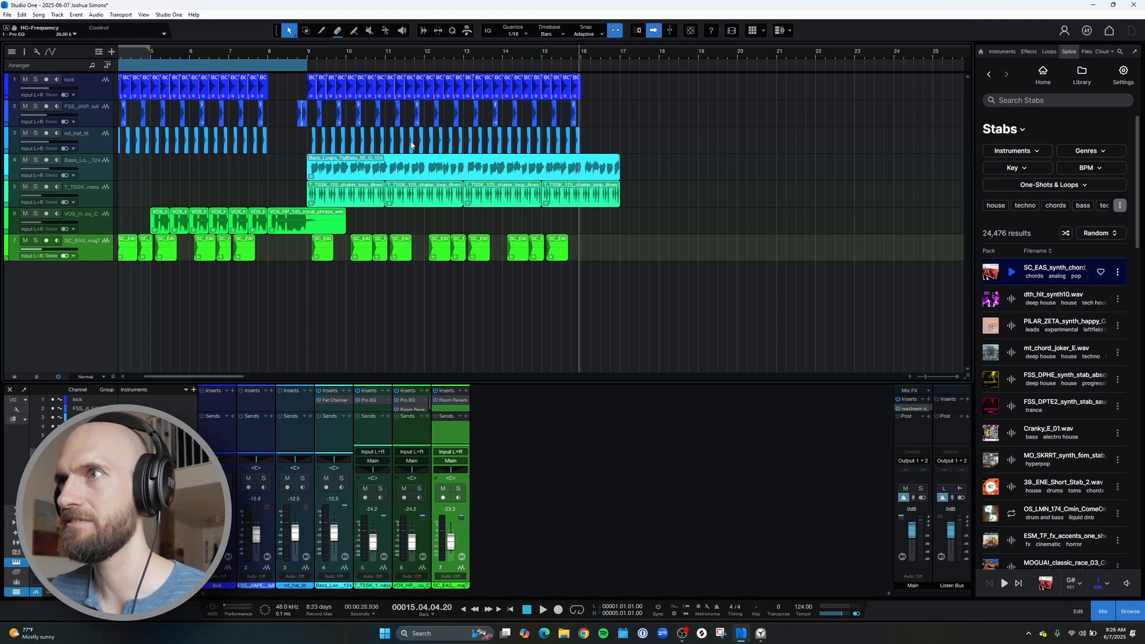
left_click_drag(281, 225, 438, 226)
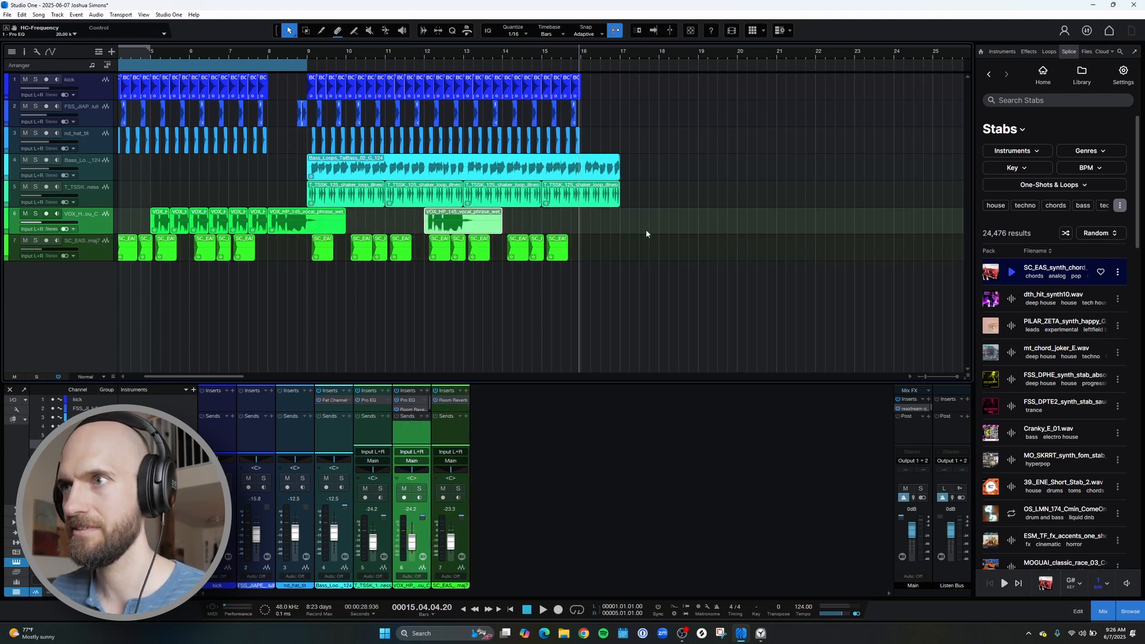
Audition the transition from bar 8 into the new section, and copy the bar 12 vocal phrase to bar 16
left_click(285, 57)
key("space")
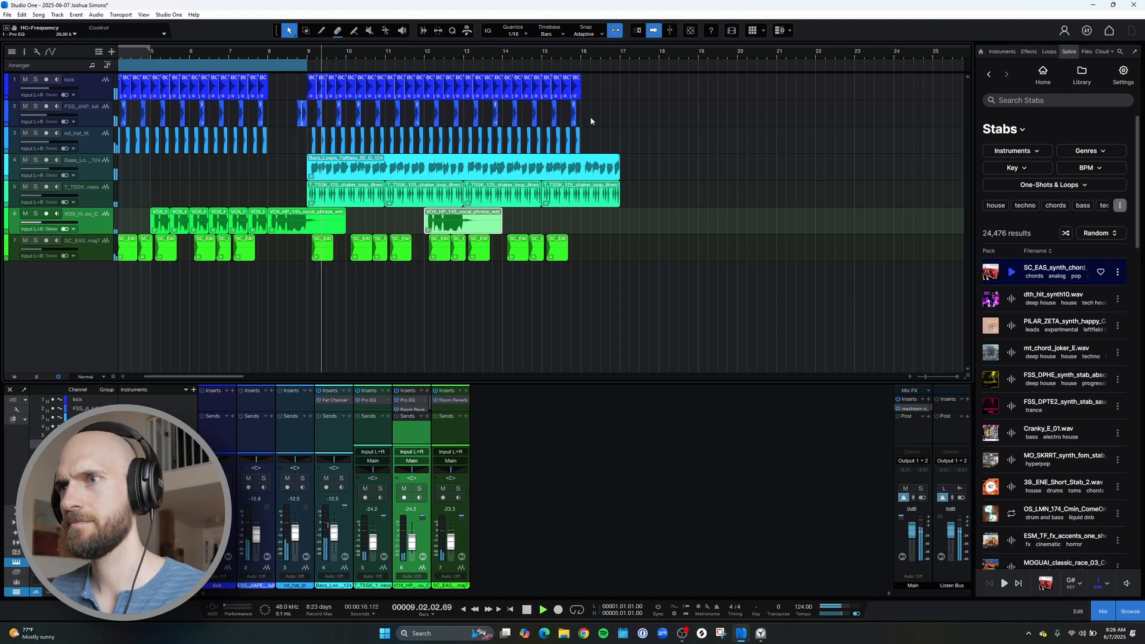
left_click(106, 161)
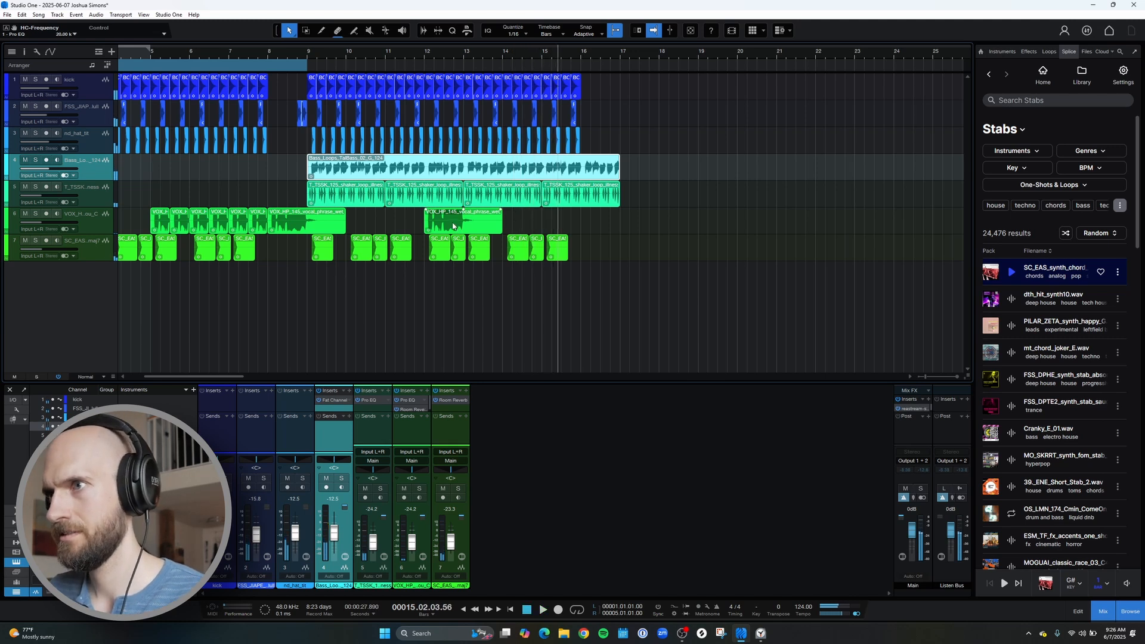
left_click_drag(453, 226, 612, 227)
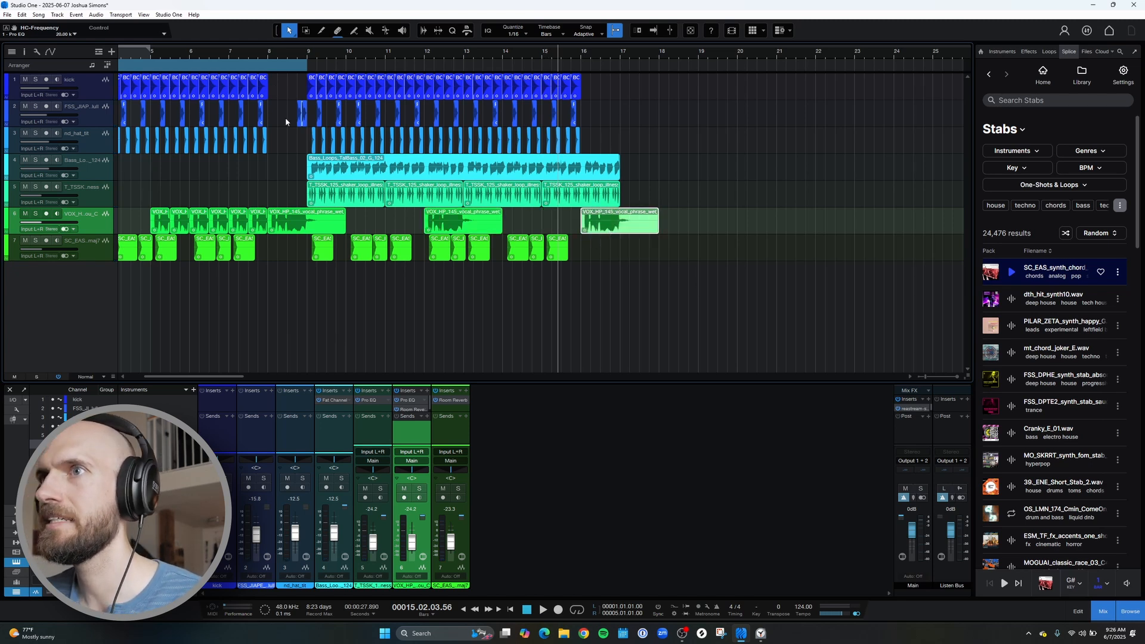
Duplicate the bar 15 kick, track 2 and hi-hat clips into bar 16, and audition the added drums
left_click_drag(596, 153, 549, 89)
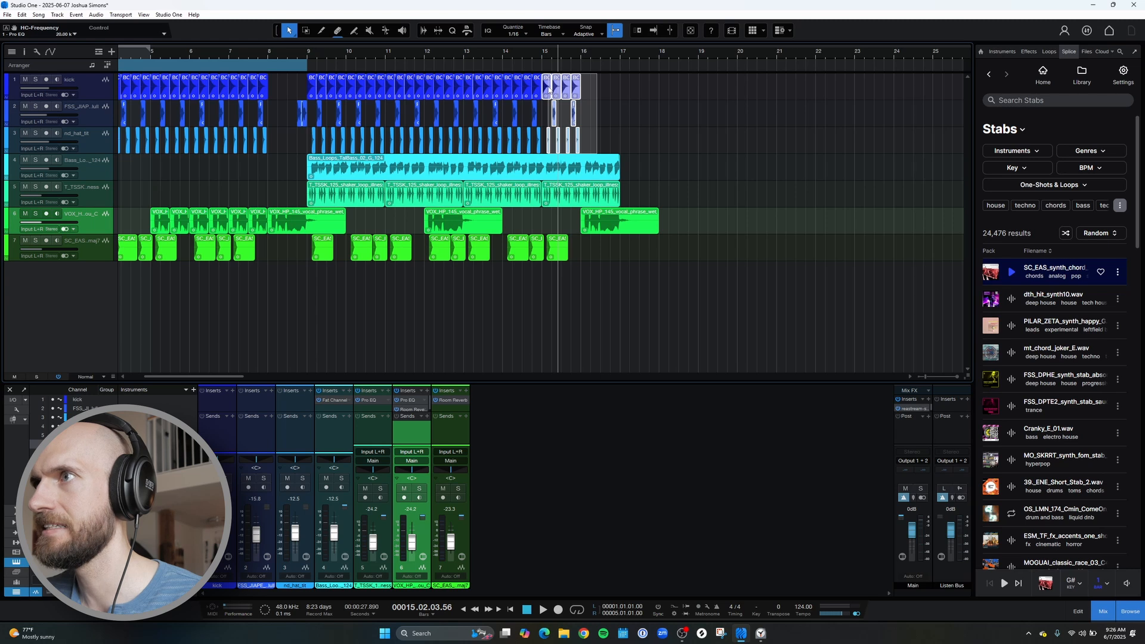
key("d")
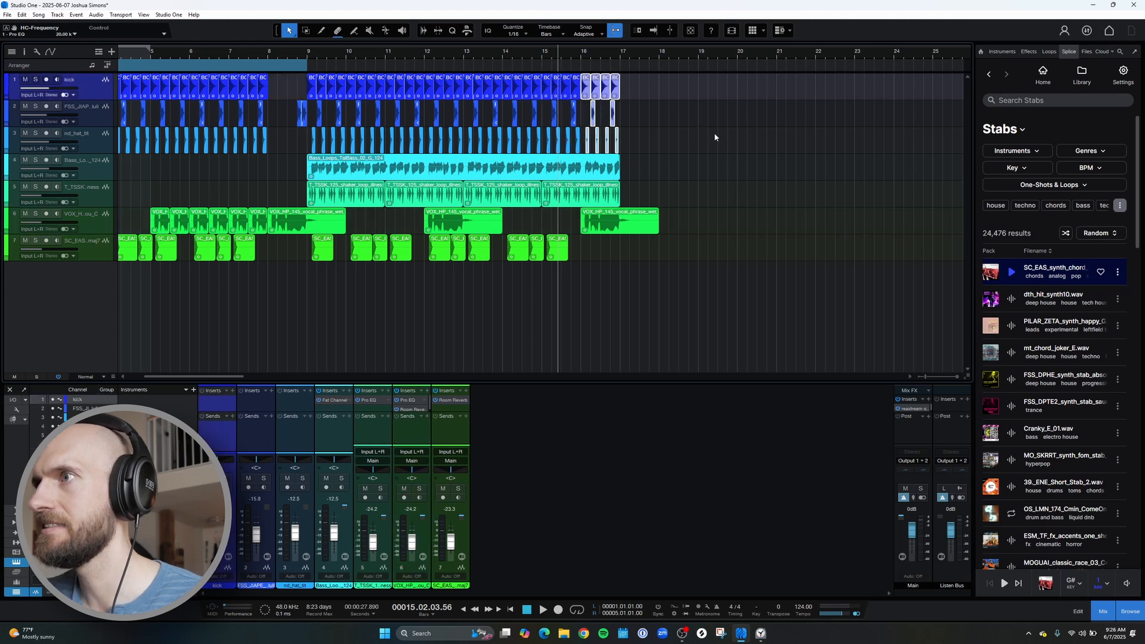
left_click(714, 133)
key("f")
key("space")
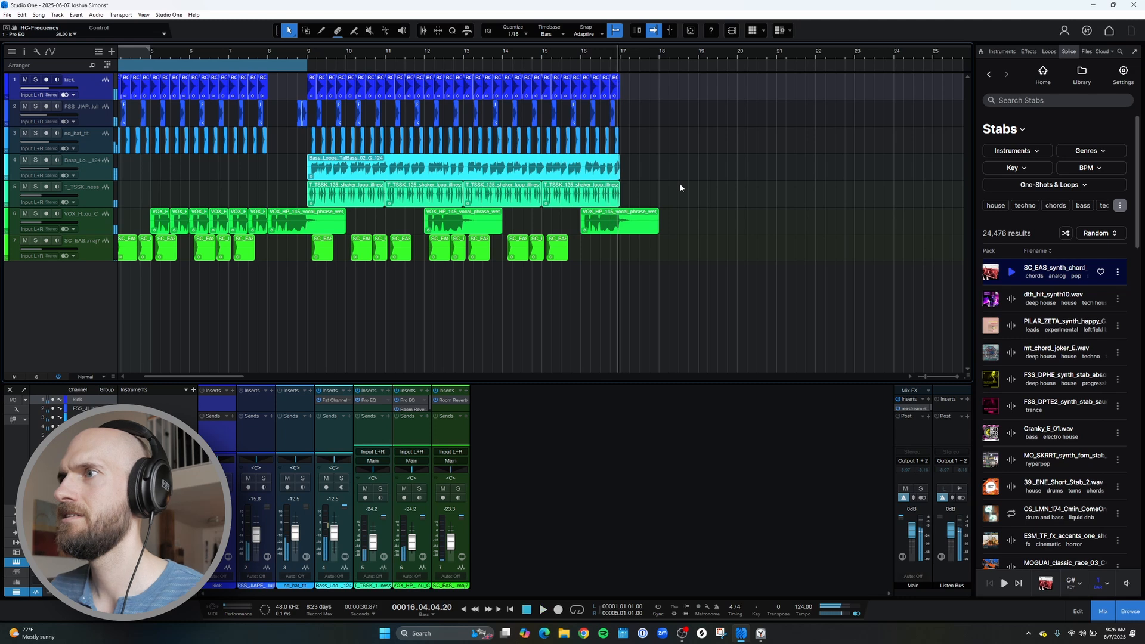
Create an arranger section spanning bars 9 to 17 and name it Drop
left_click_drag(312, 63, 619, 83)
right_click(335, 68)
left_click(352, 70)
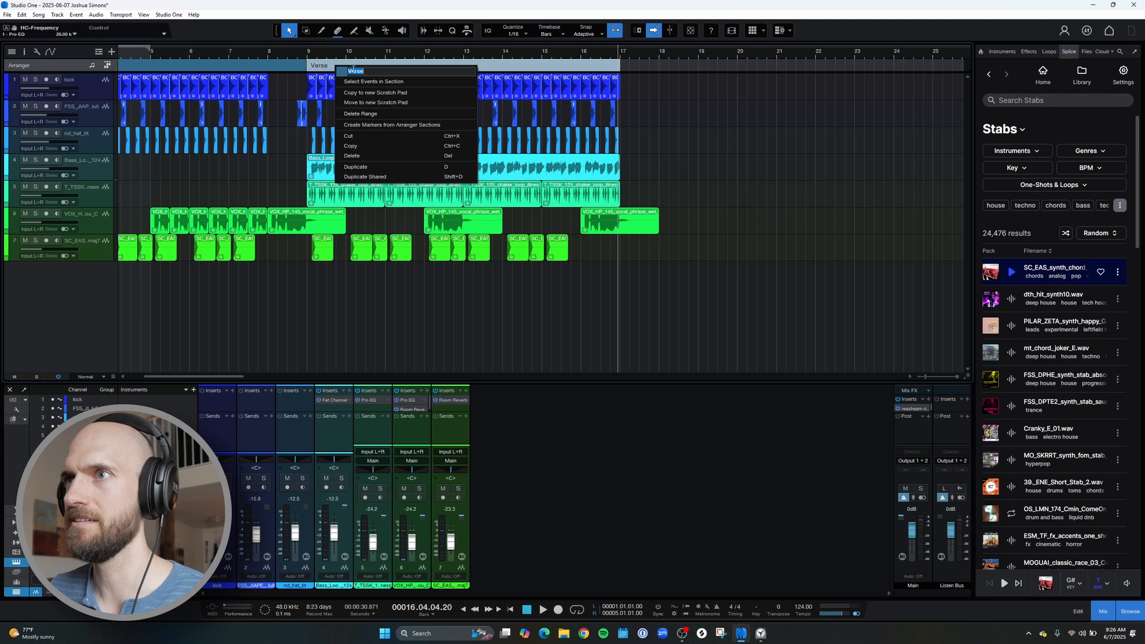
type("Drop")
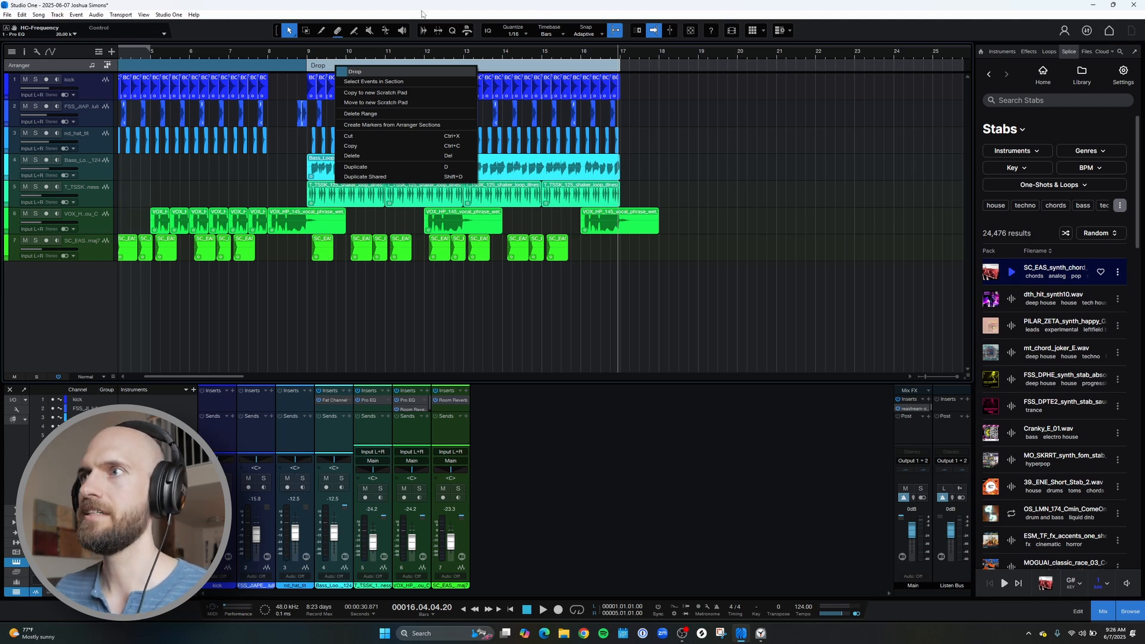
left_click(616, 50)
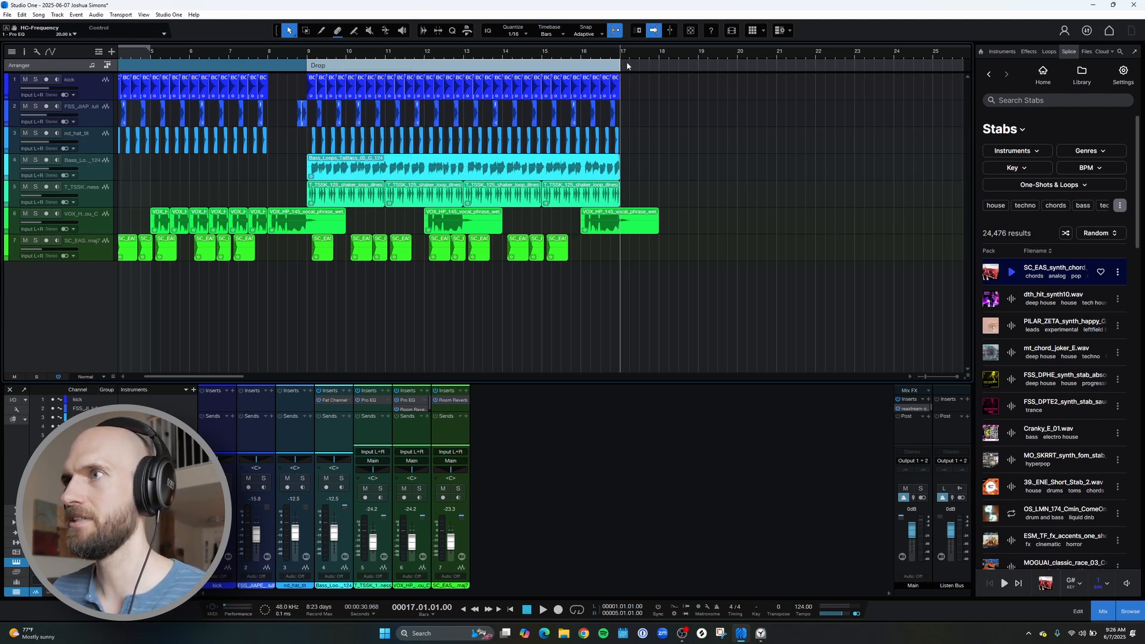
double_click(627, 65)
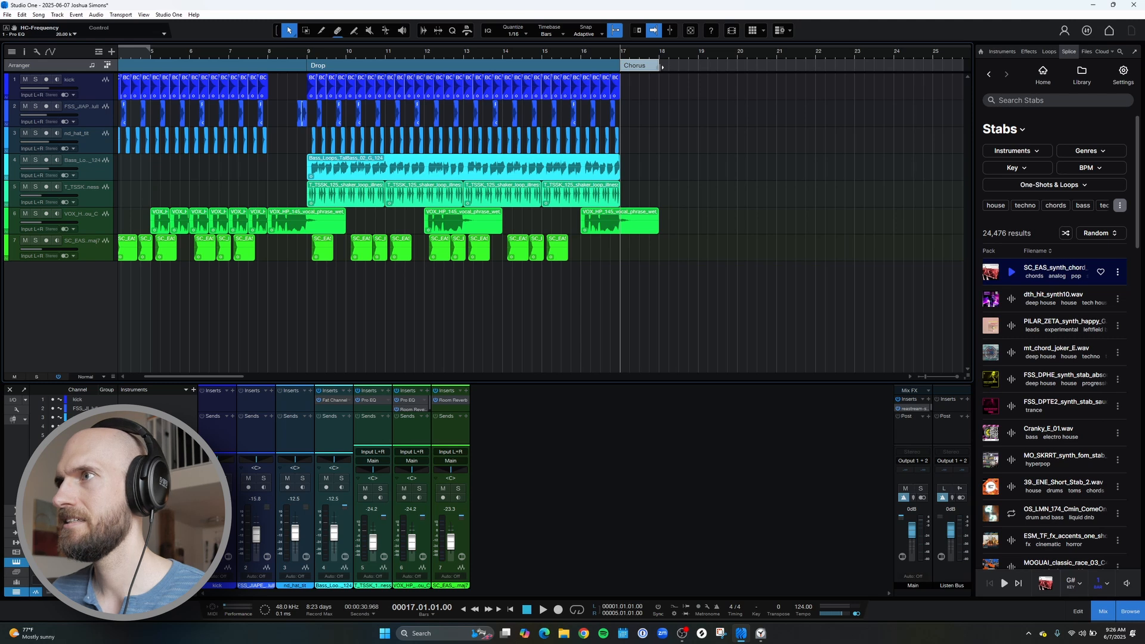
scroll(652, 54, "down", 4)
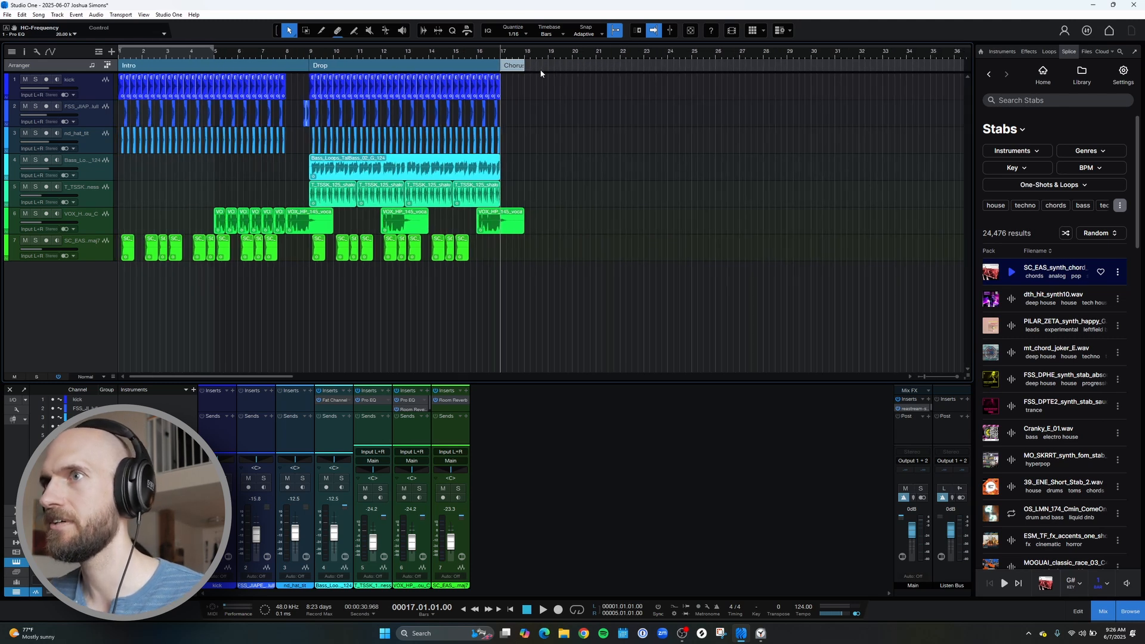
left_click_drag(524, 66, 690, 72)
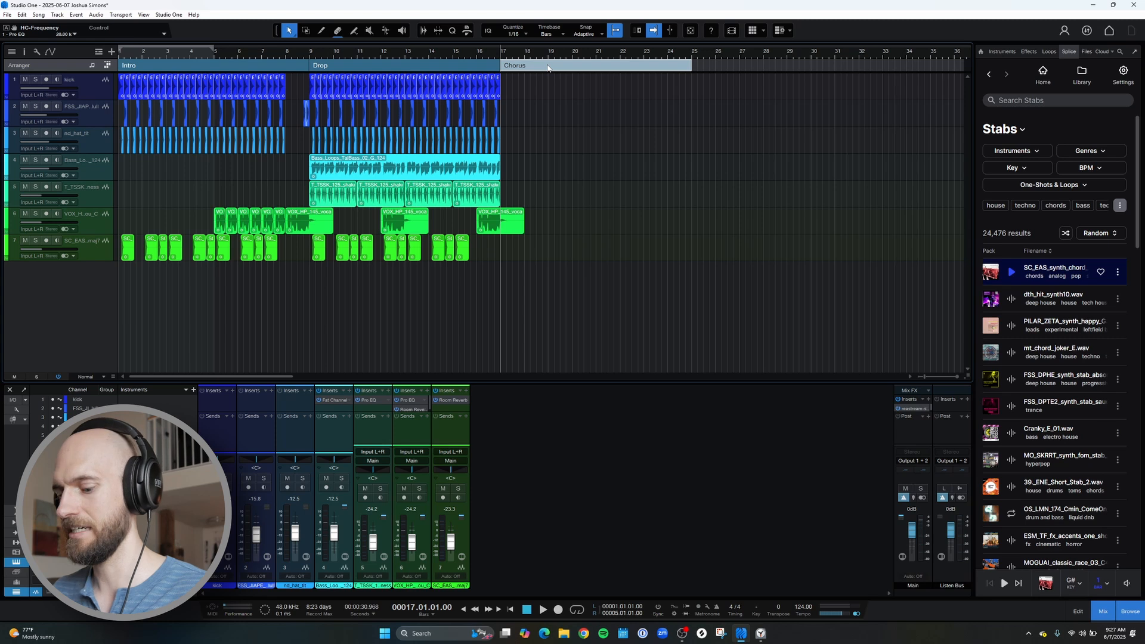
key("Delete")
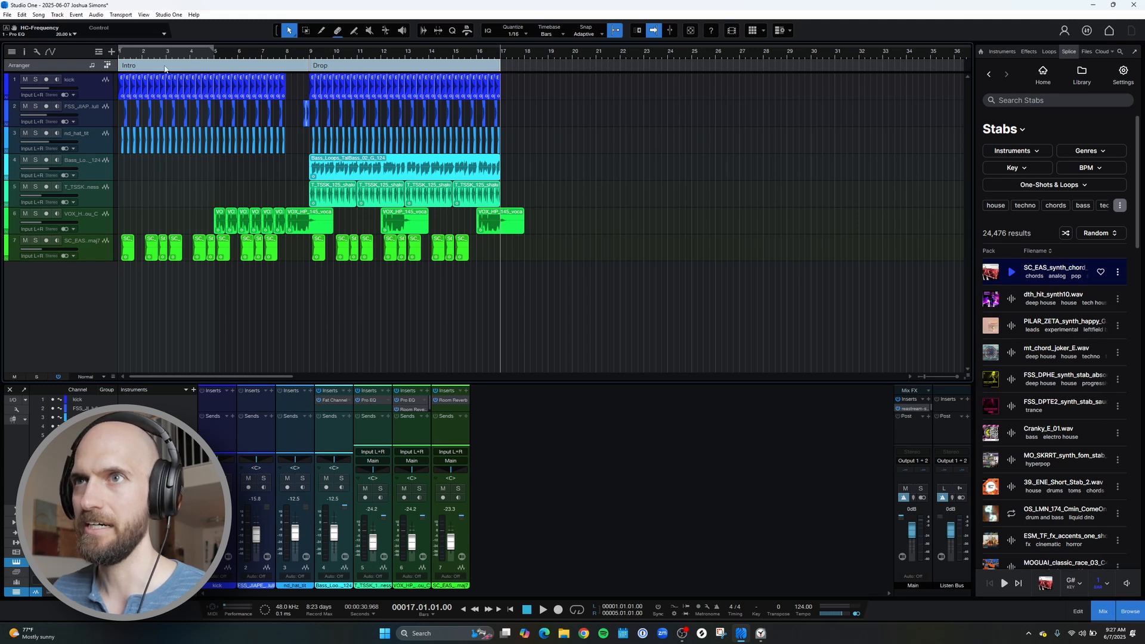
Copy the Intro and Drop sections together to bar 17, and trim the end of the bar 16 vocal clip to about beat 17.4
left_click_drag(166, 69, 549, 76)
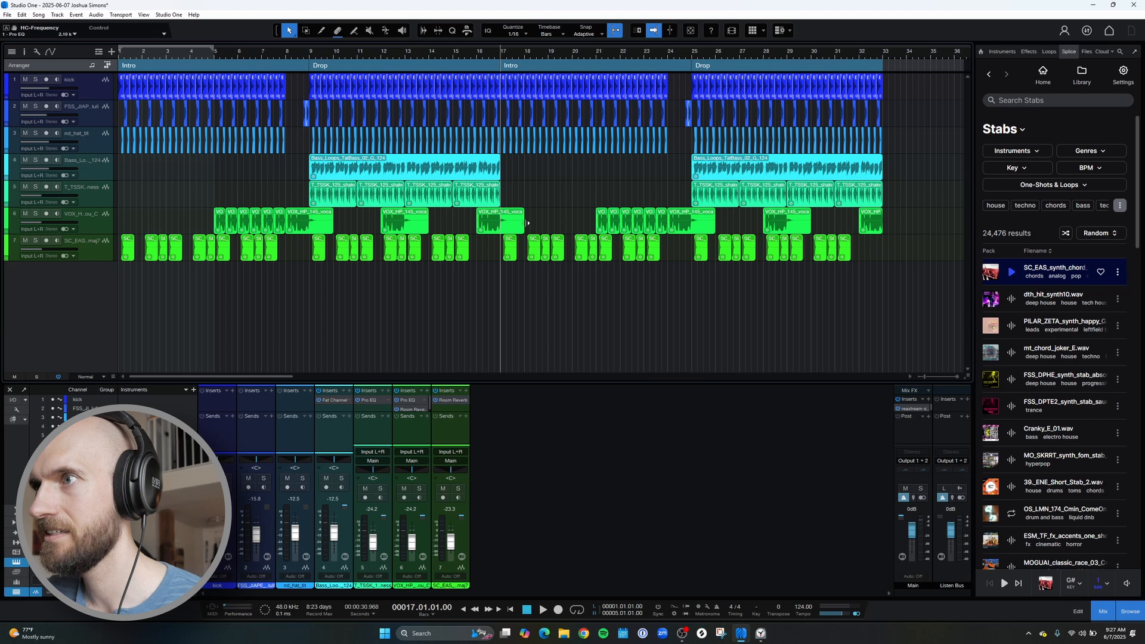
left_click_drag(528, 224, 518, 225)
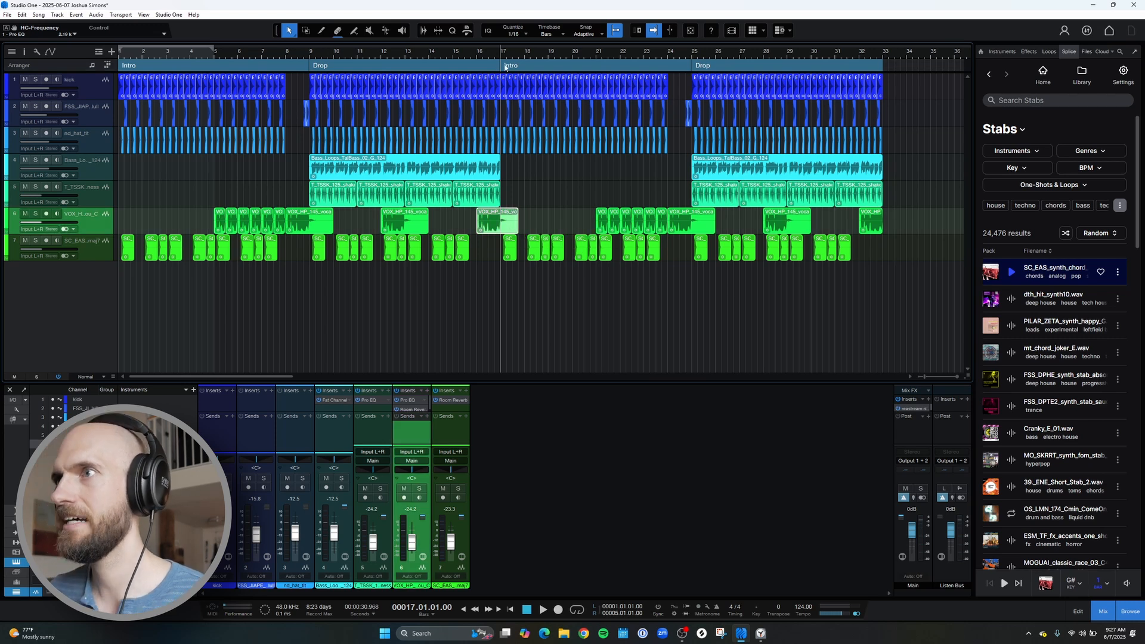
key("space")
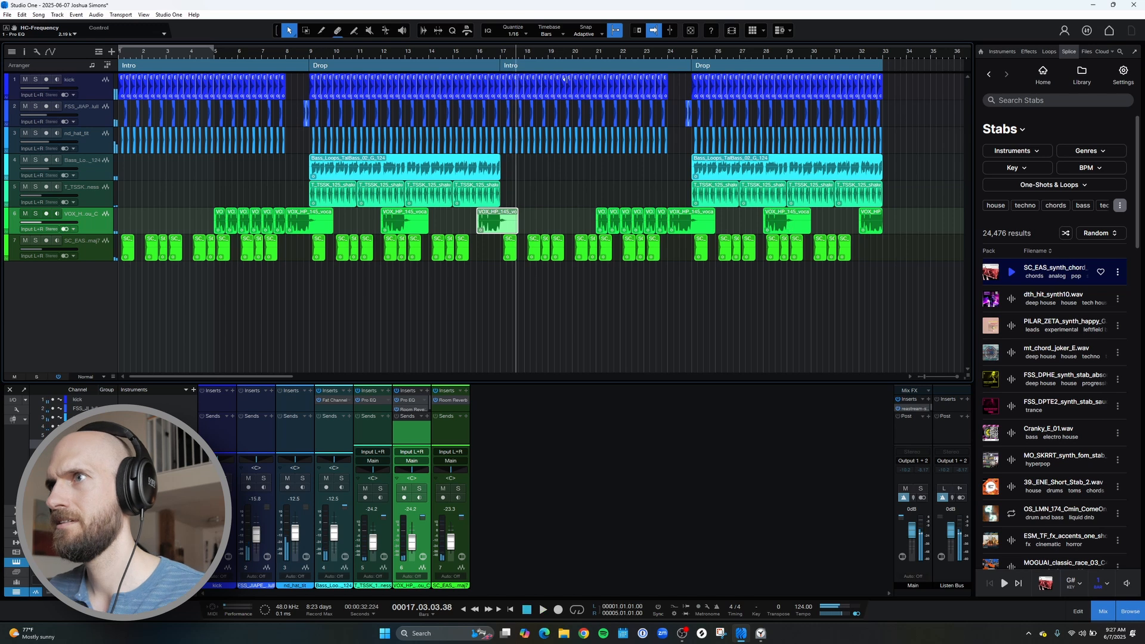
Rename the copied Intro section at bar 17 as Build
left_click(525, 67)
right_click(515, 68)
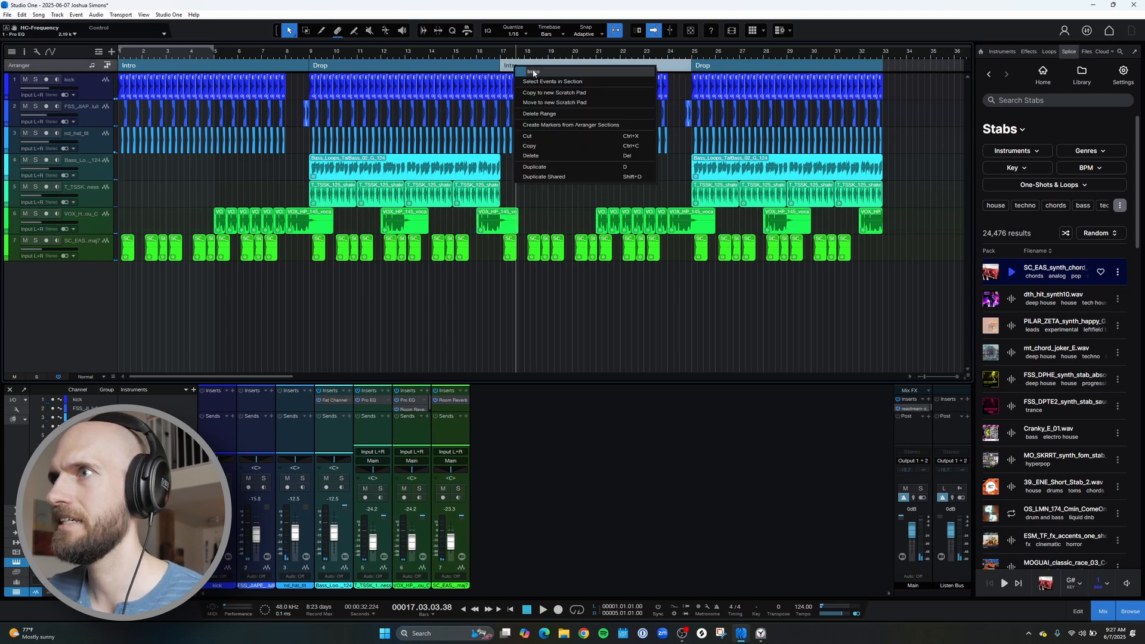
left_click(533, 73)
type("Bui")
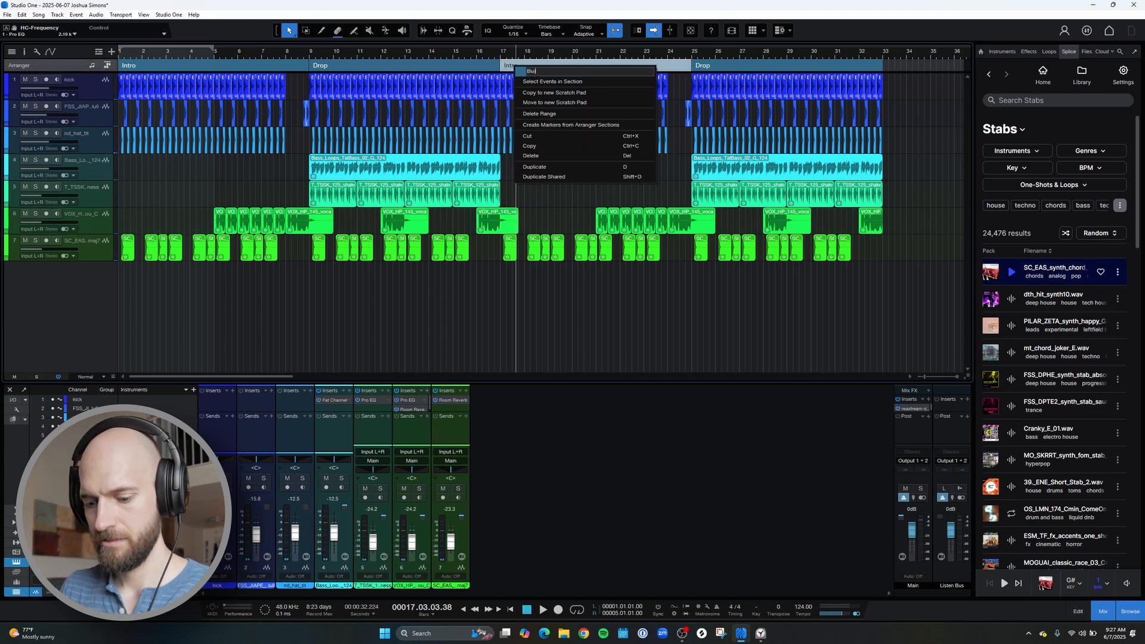
type("ld")
left_click(560, 303)
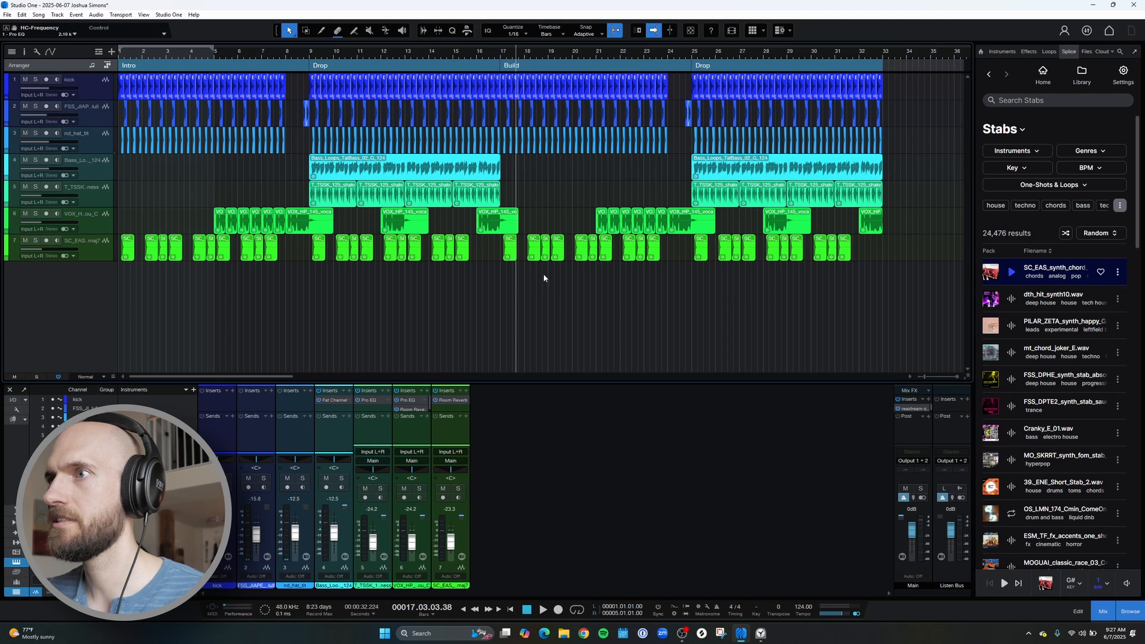
Duplicate the first Drop's bass loop into the Build section at bar 17 and audition it
left_click(380, 170)
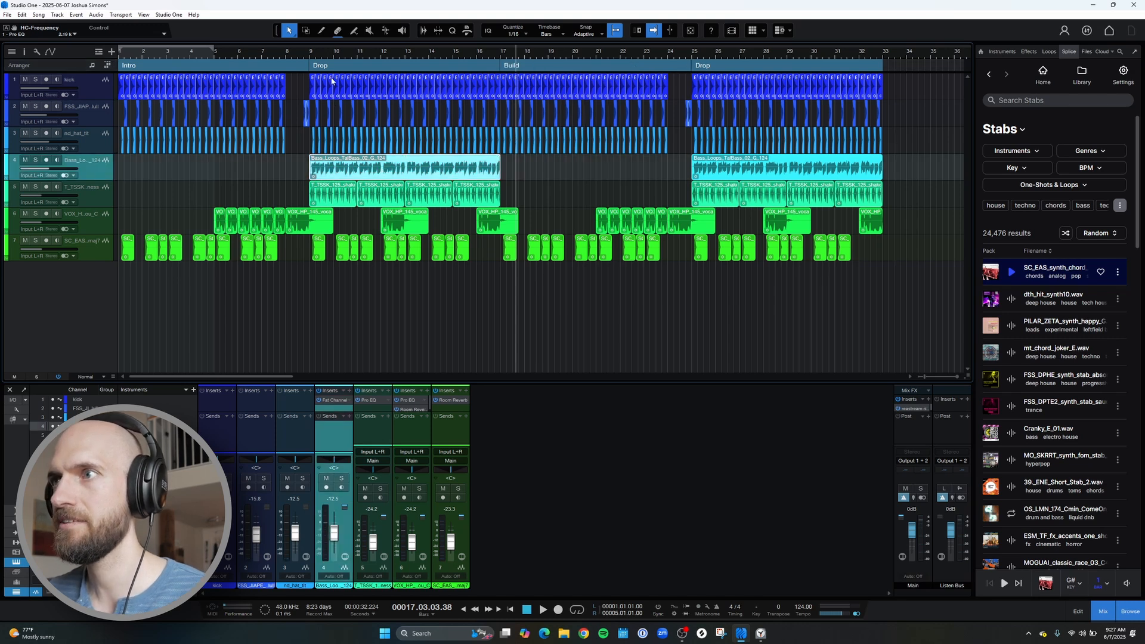
mouse_move(314, 58)
left_mouse_down()
mouse_move(318, 84)
mouse_move(318, 62)
left_mouse_up()
key("d")
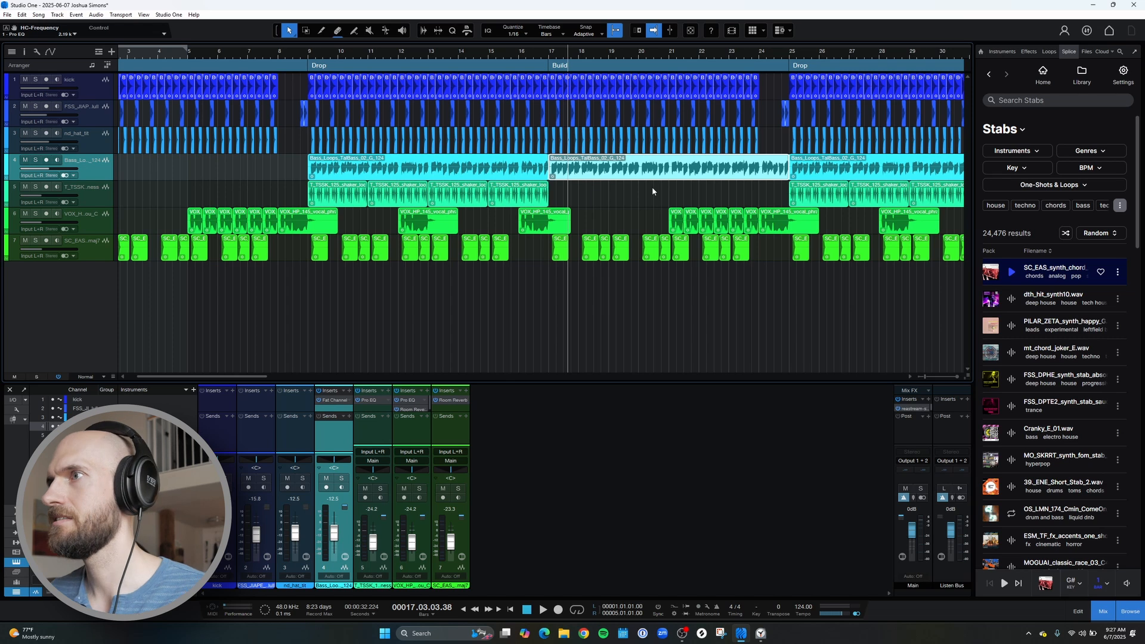
key("space")
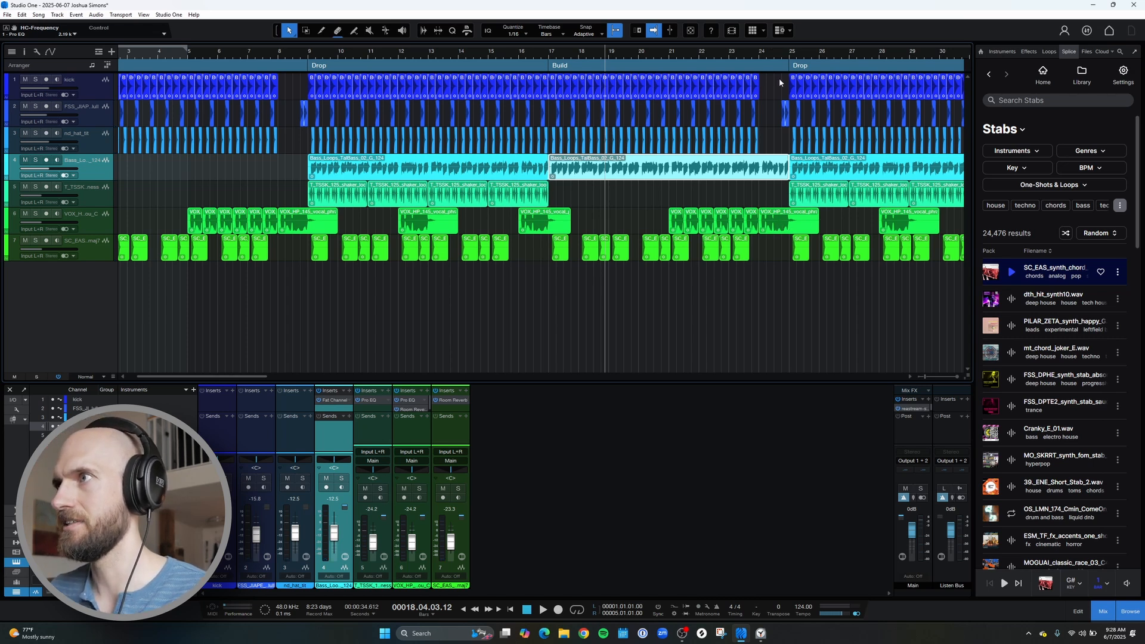
left_click(1044, 101)
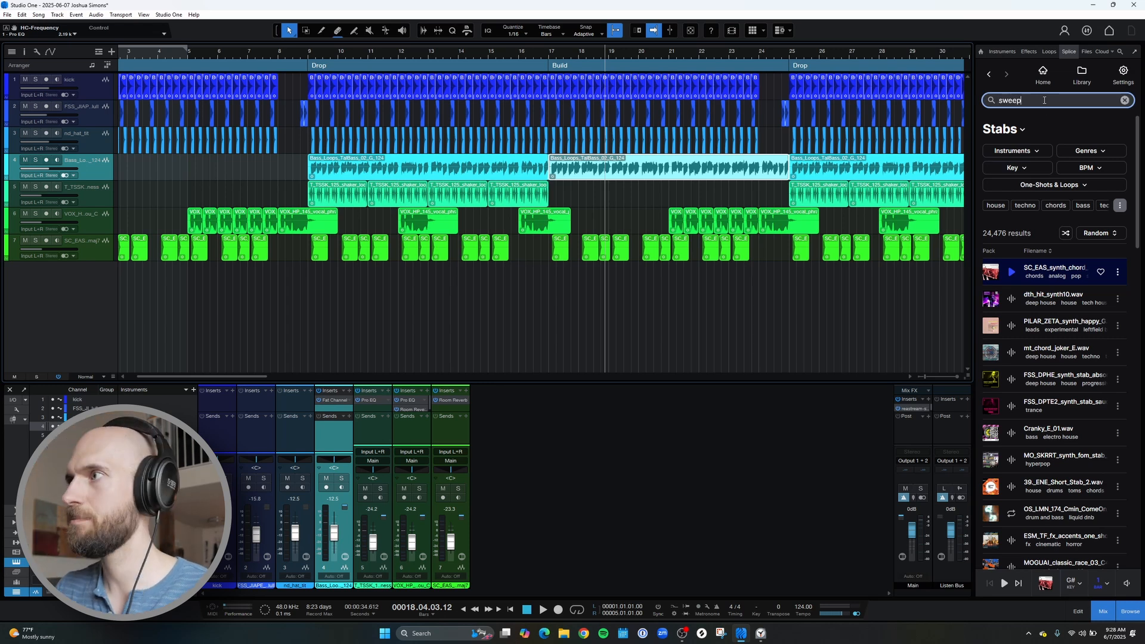
key("Return")
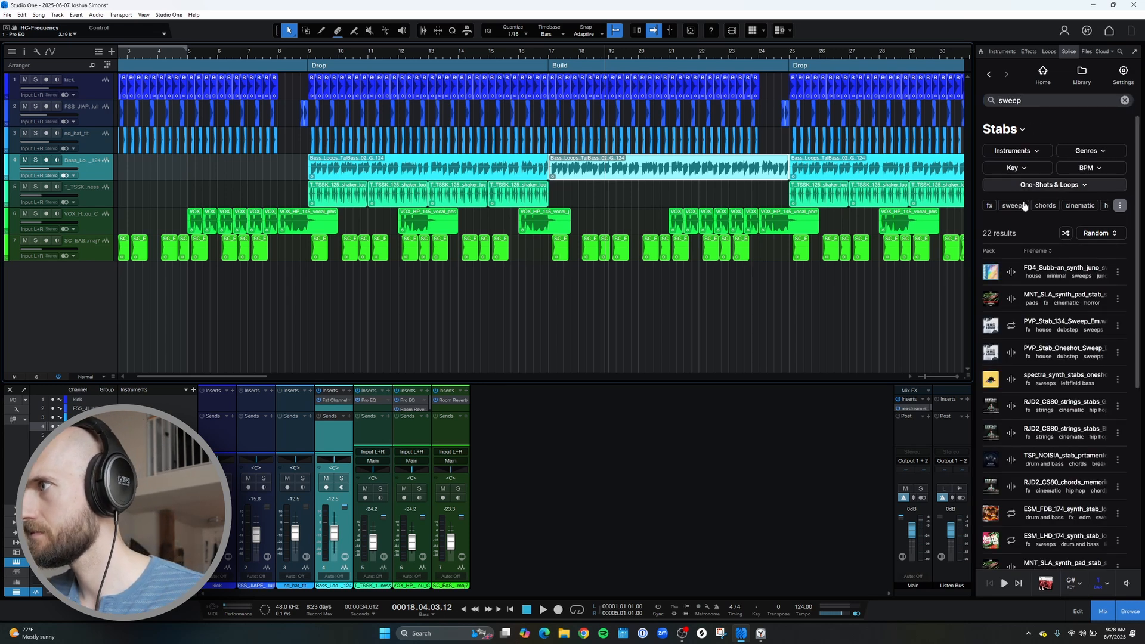
left_click(1125, 100)
left_click(1044, 72)
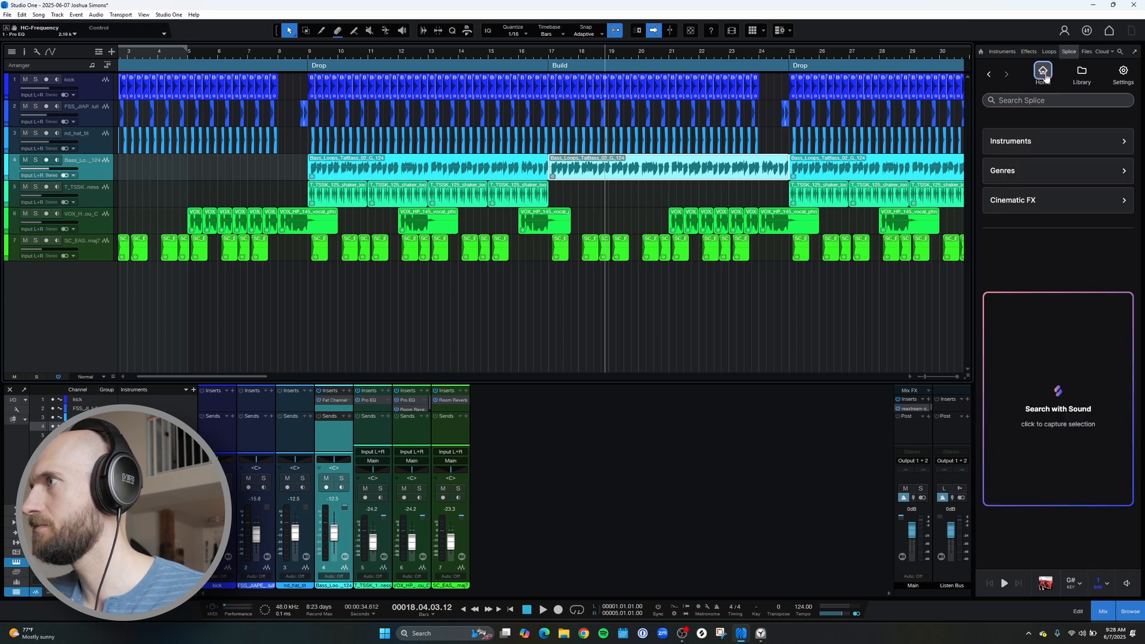
Search the whole Splice library for "sweep" and sort the results by Random
left_click(1038, 100)
type("sweep")
key("Return")
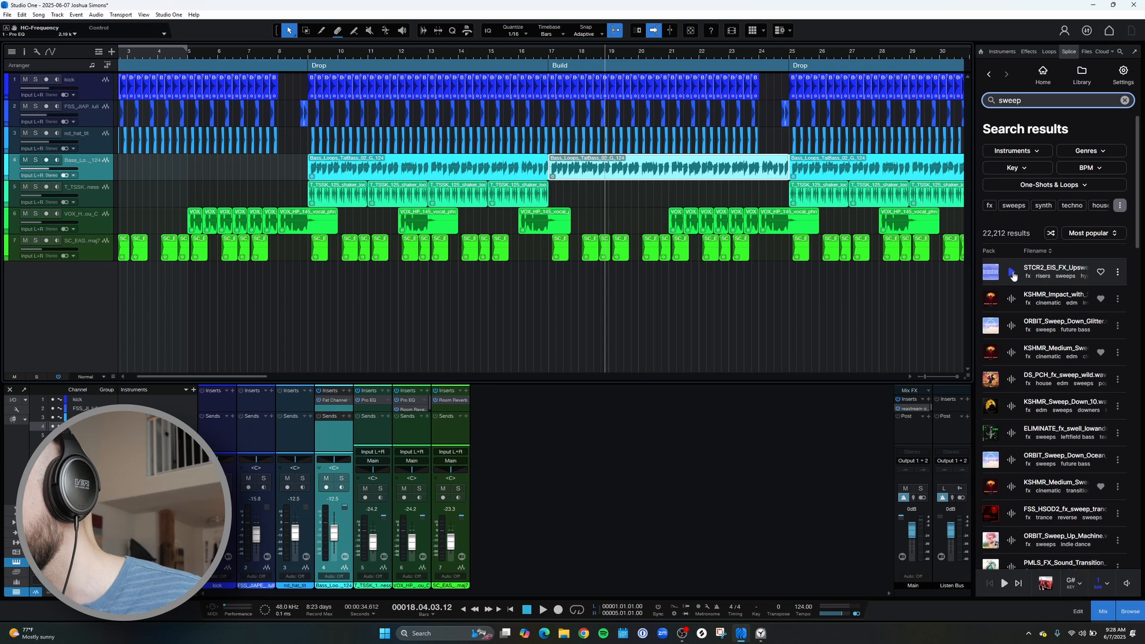
left_click(1089, 234)
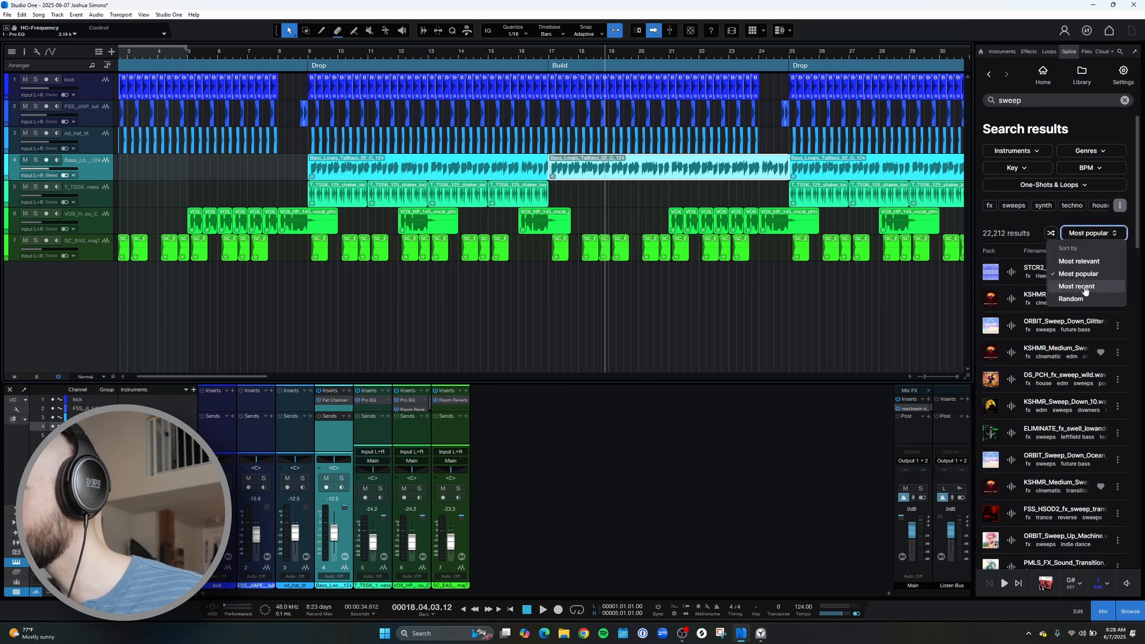
left_click(1071, 299)
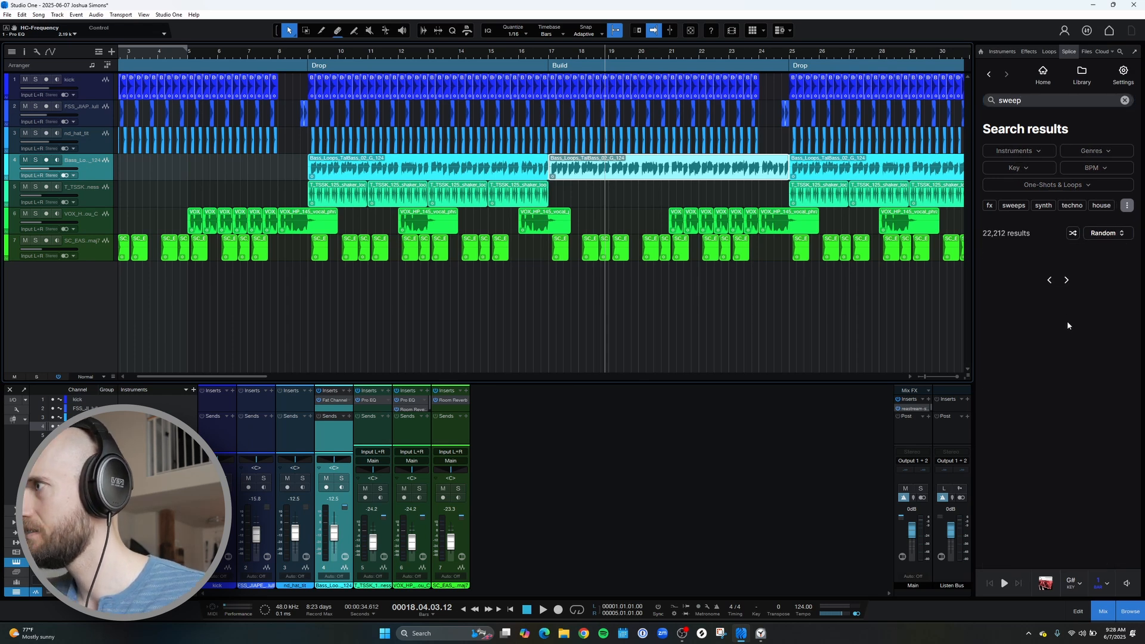
Audition the sweep search results one by one, from the first sample through ECFX_Sweep_2_Bar_125_05
left_click(1012, 273)
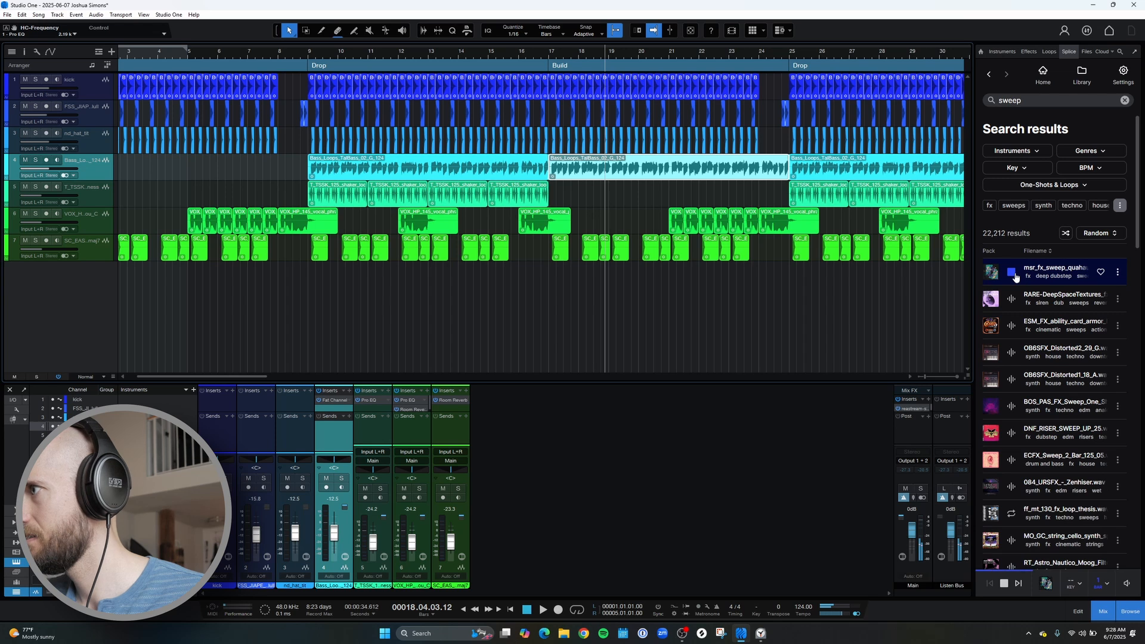
left_click(1011, 299)
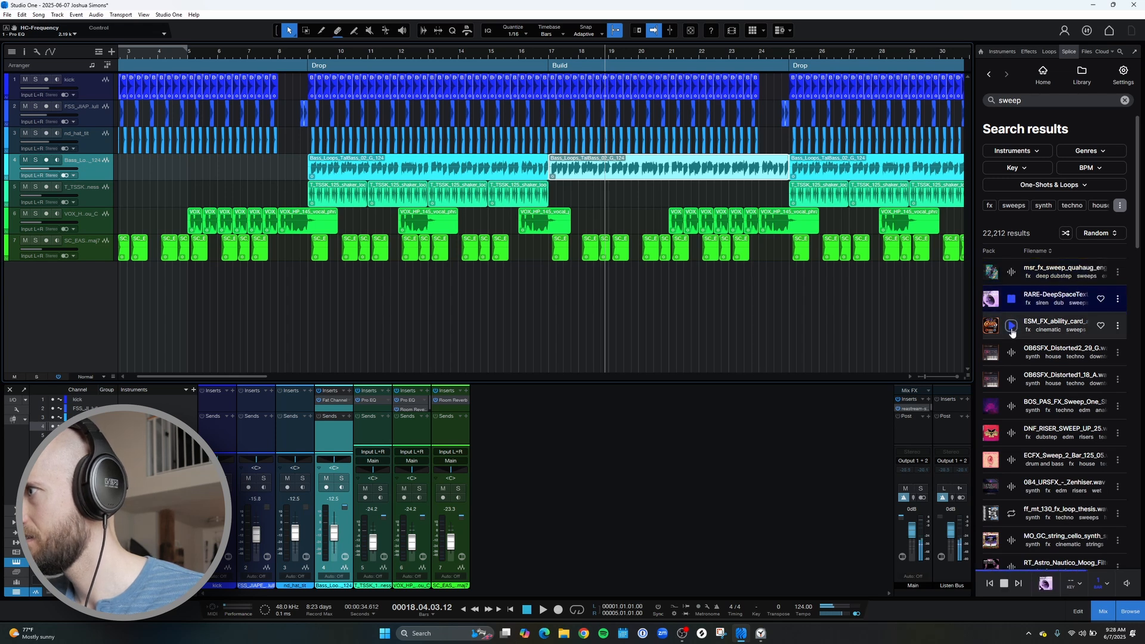
left_click(1012, 327)
left_click(1012, 353)
left_click(1012, 380)
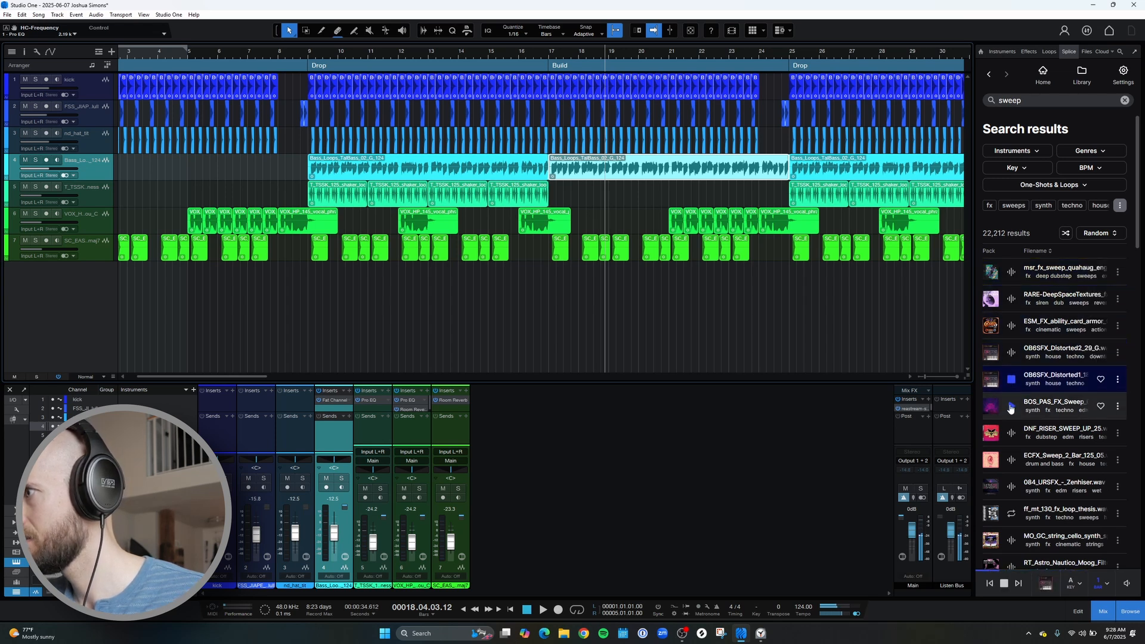
left_click(1012, 407)
left_click(1011, 433)
left_click(1011, 460)
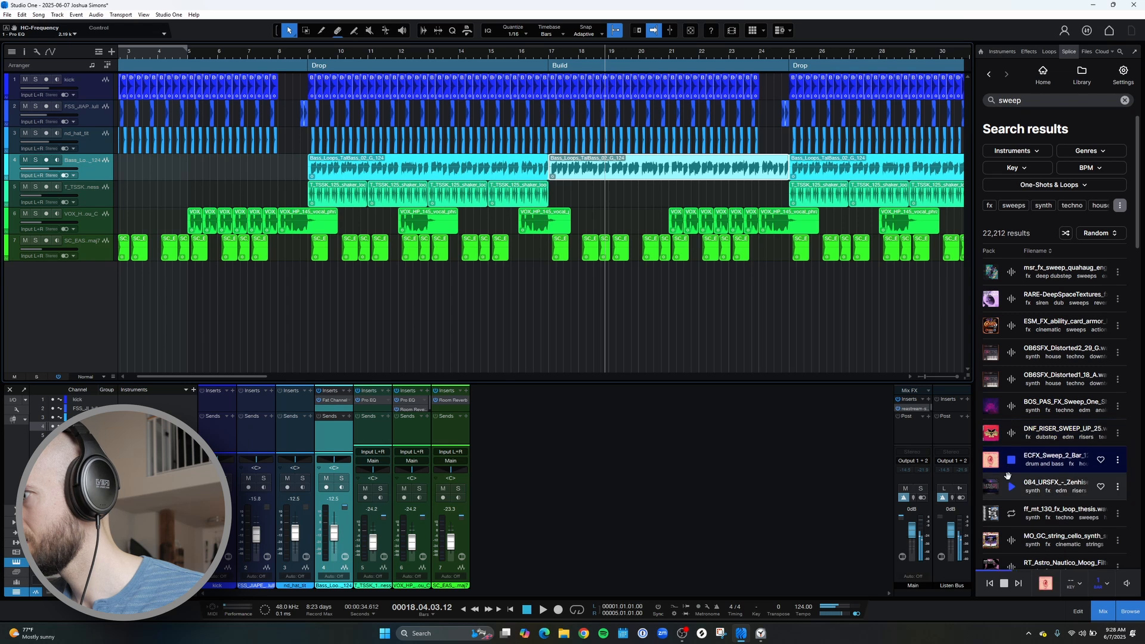
left_click(1012, 460)
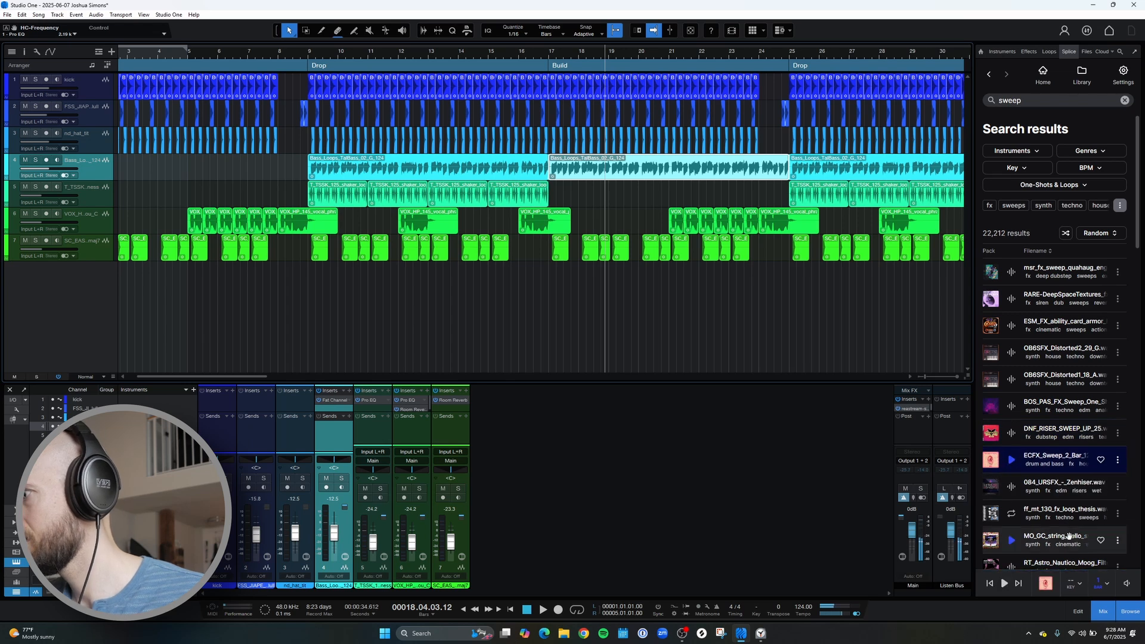
Add ECFX_Sweep_2_Bar_125_05 on a new track with its end at bar 24, and delete the clip while keeping the track
left_click(1103, 583)
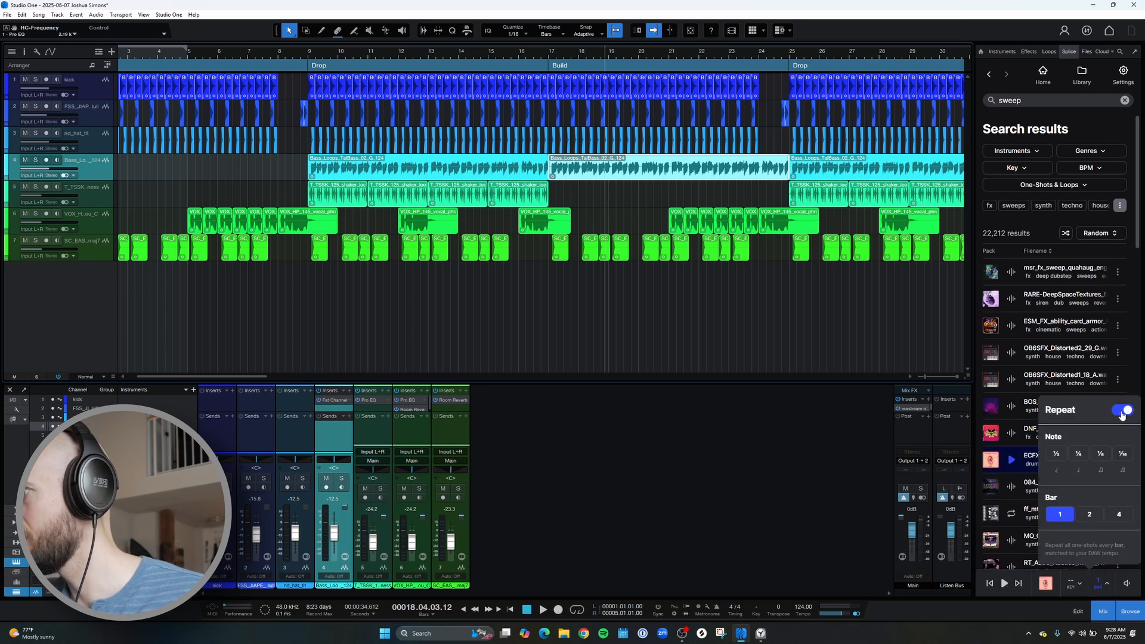
left_click(1021, 466)
left_click(1014, 467)
left_click_drag(1041, 454, 671, 309)
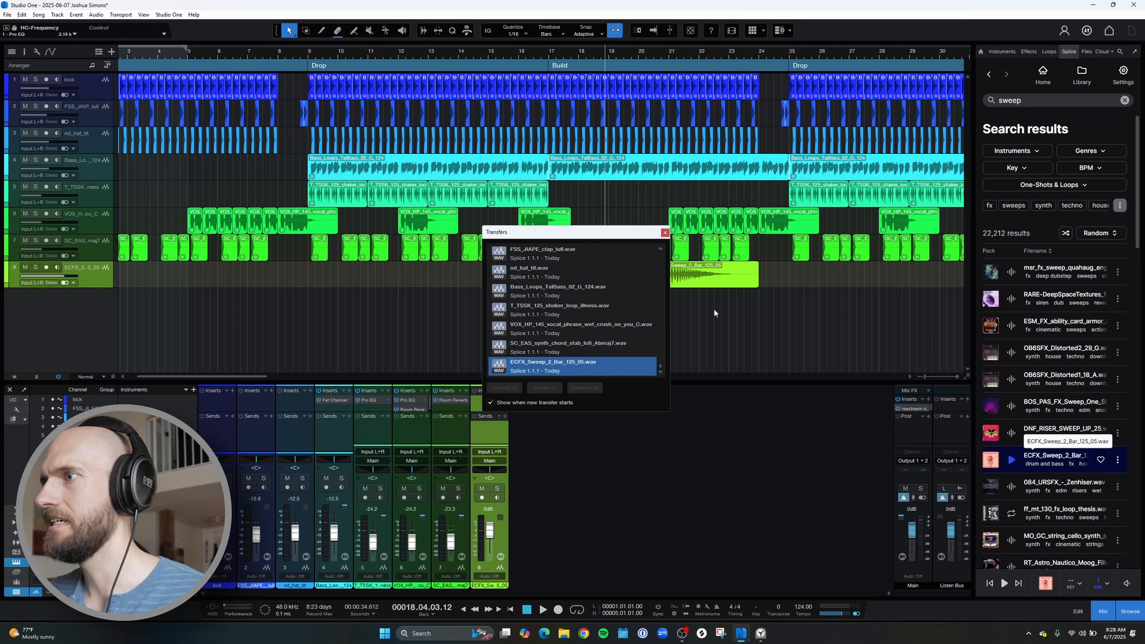
left_click(718, 280)
left_click(664, 233)
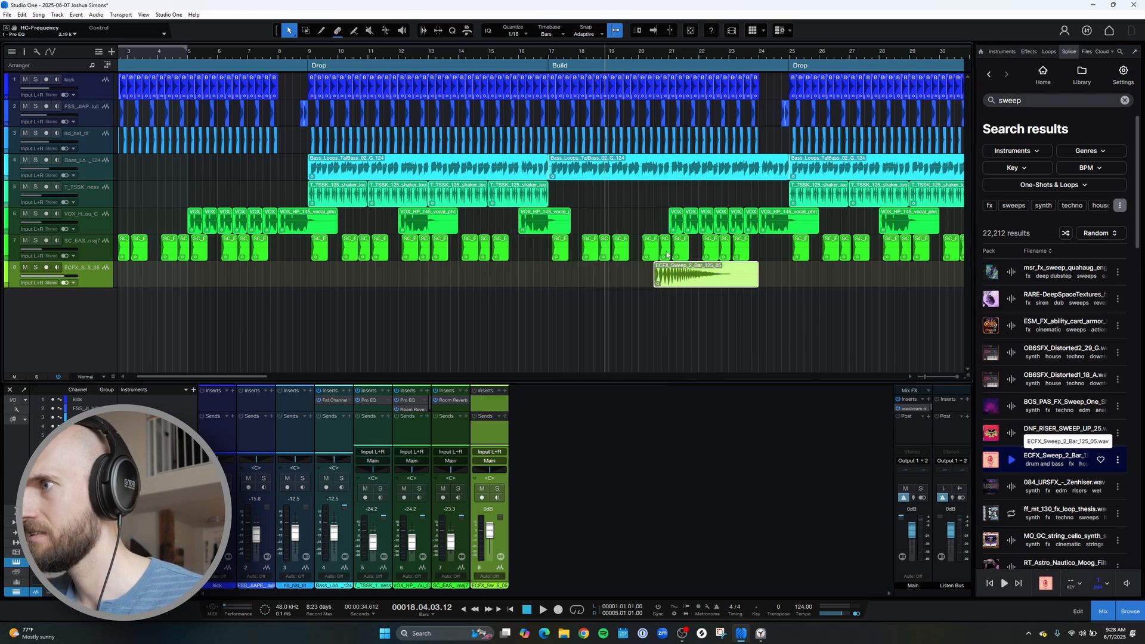
key("Delete")
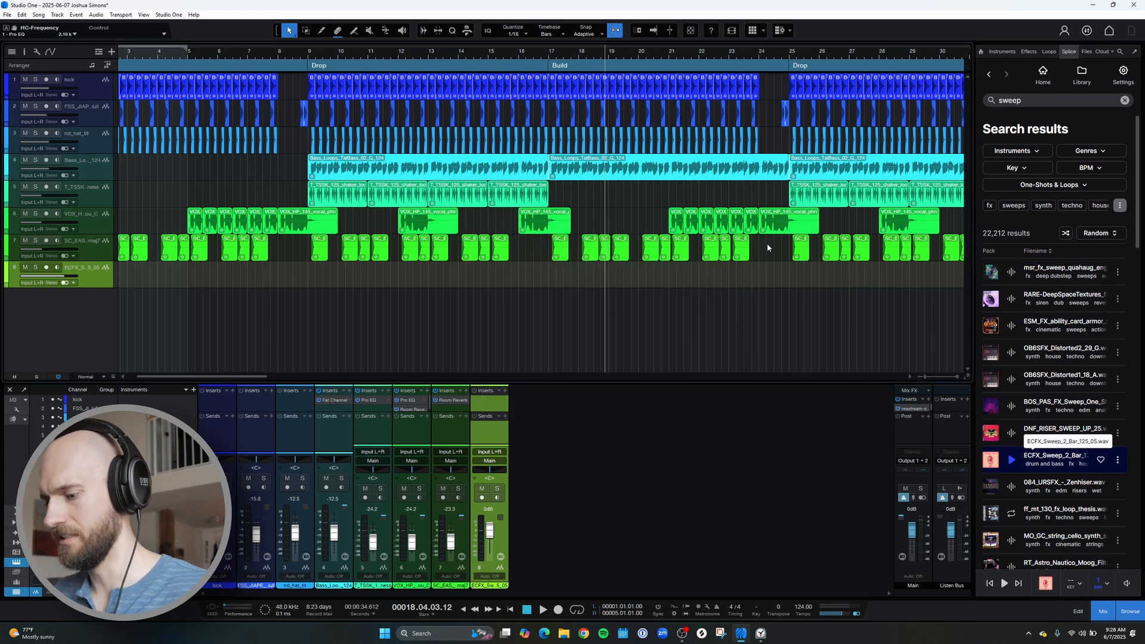
Search Splice for "sweep up", preview the first result, and sort the list by Most popular
left_click(1036, 102)
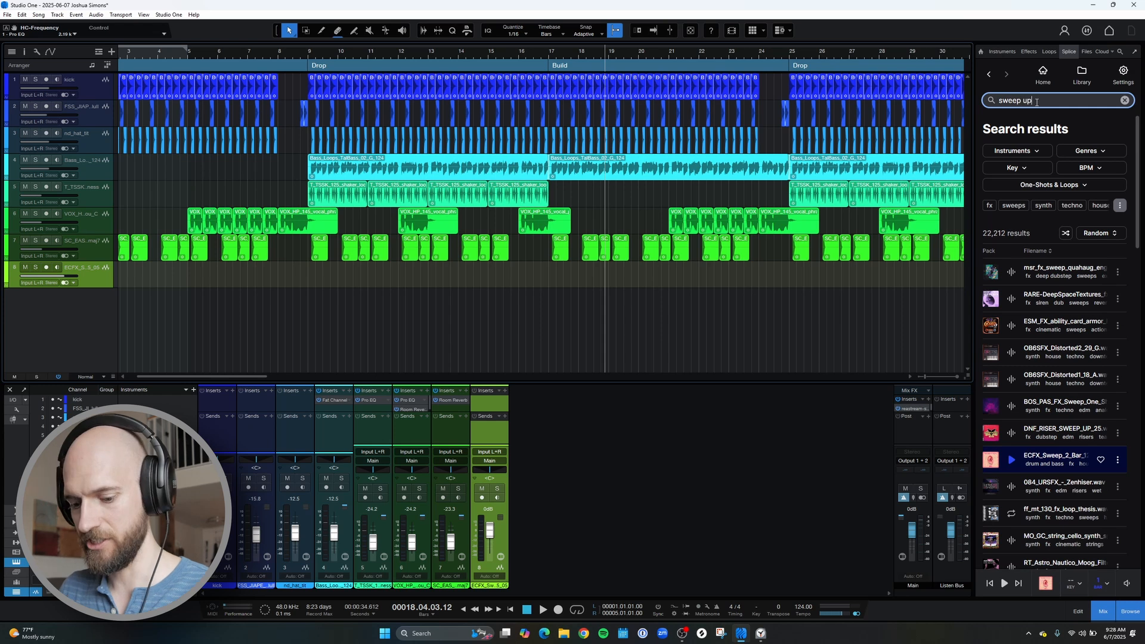
key("Return")
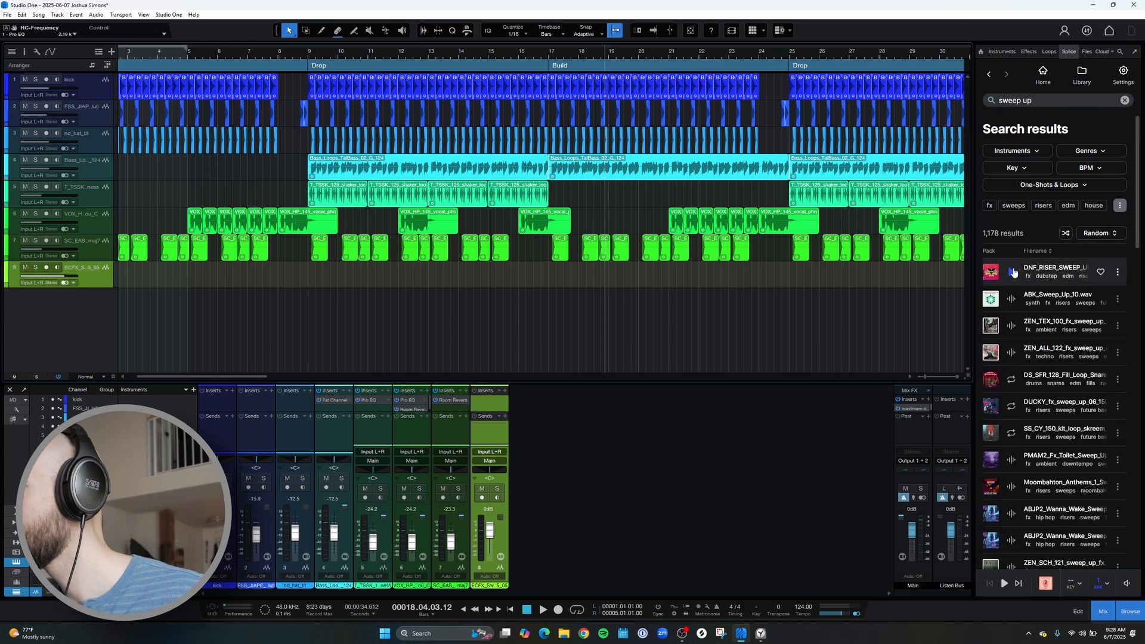
left_click(1013, 273)
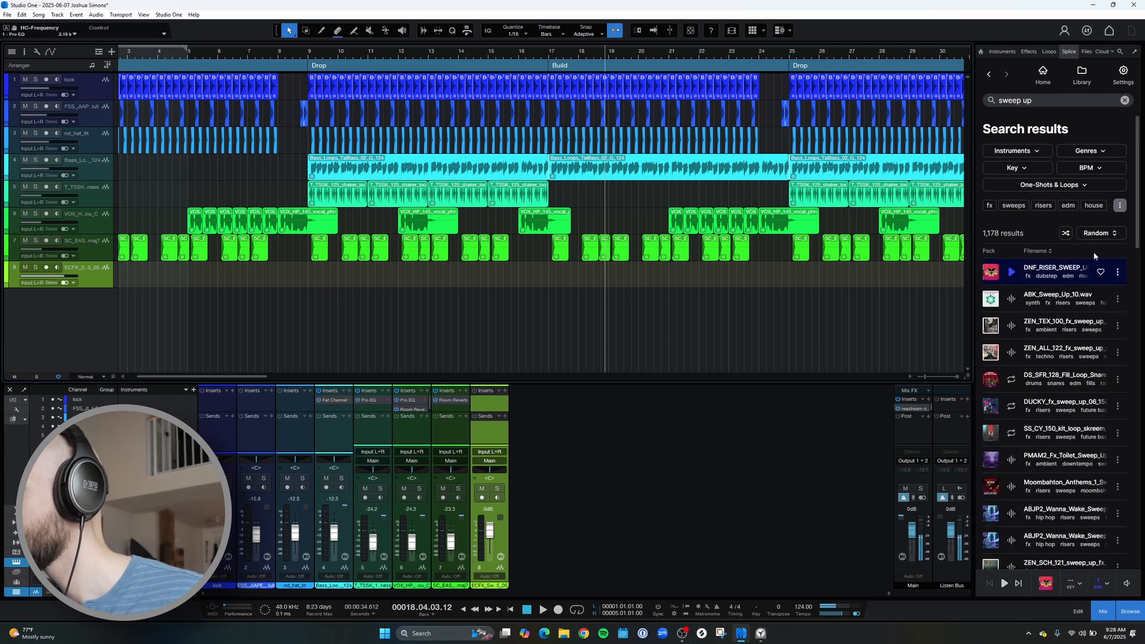
left_click(1098, 234)
left_click(1088, 274)
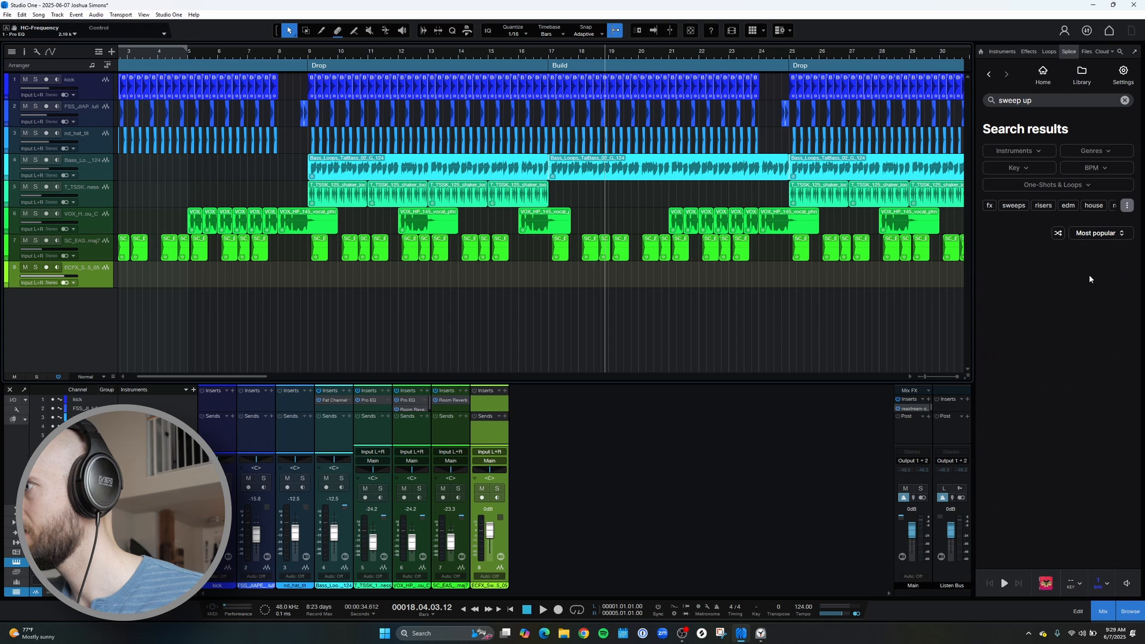
Place ORBIT_Sweep_Up_Machine on the empty sweep track ending at bar 24, and lower that channel to about -19.2 dB while auditioning it
left_click(1013, 274)
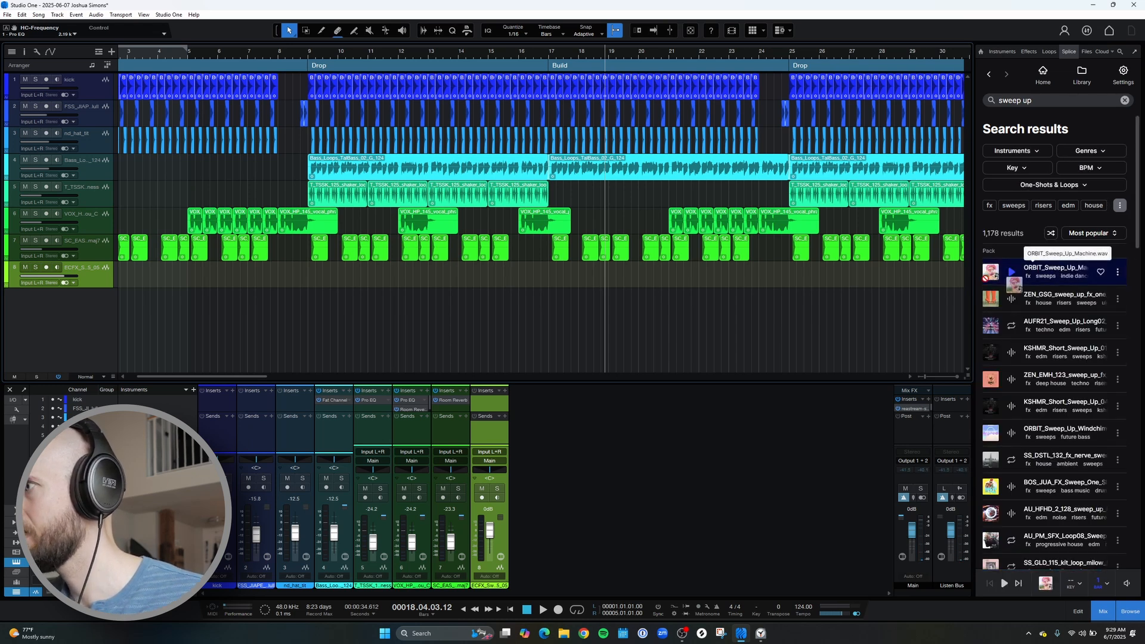
left_click_drag(1014, 280, 763, 276)
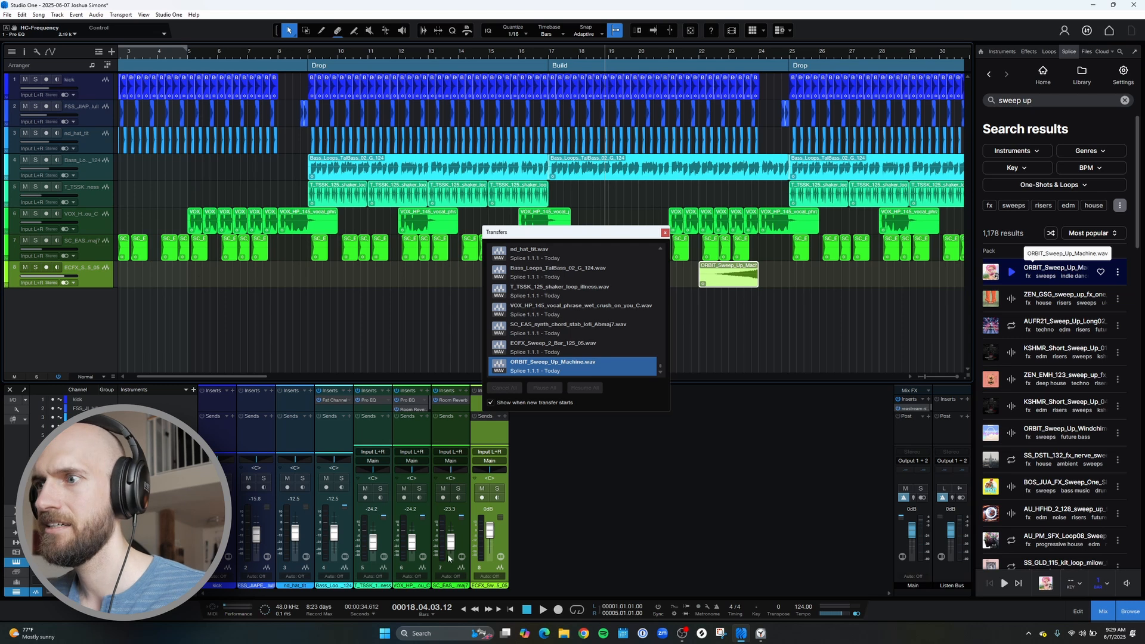
left_click_drag(490, 533, 490, 534)
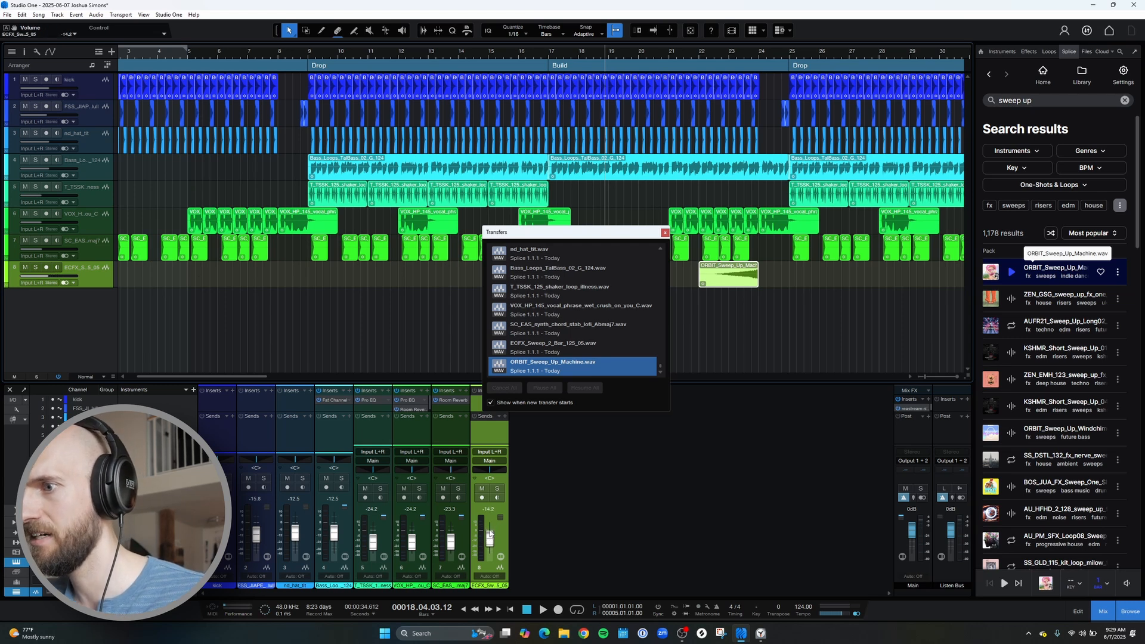
left_click(692, 54)
key("space")
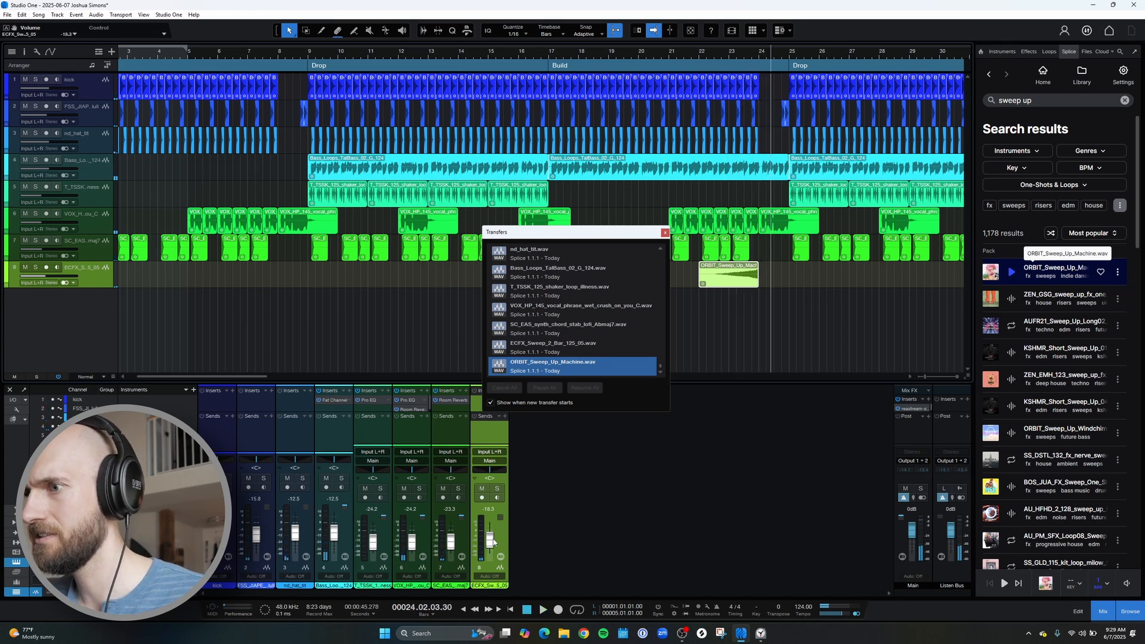
left_click(666, 233)
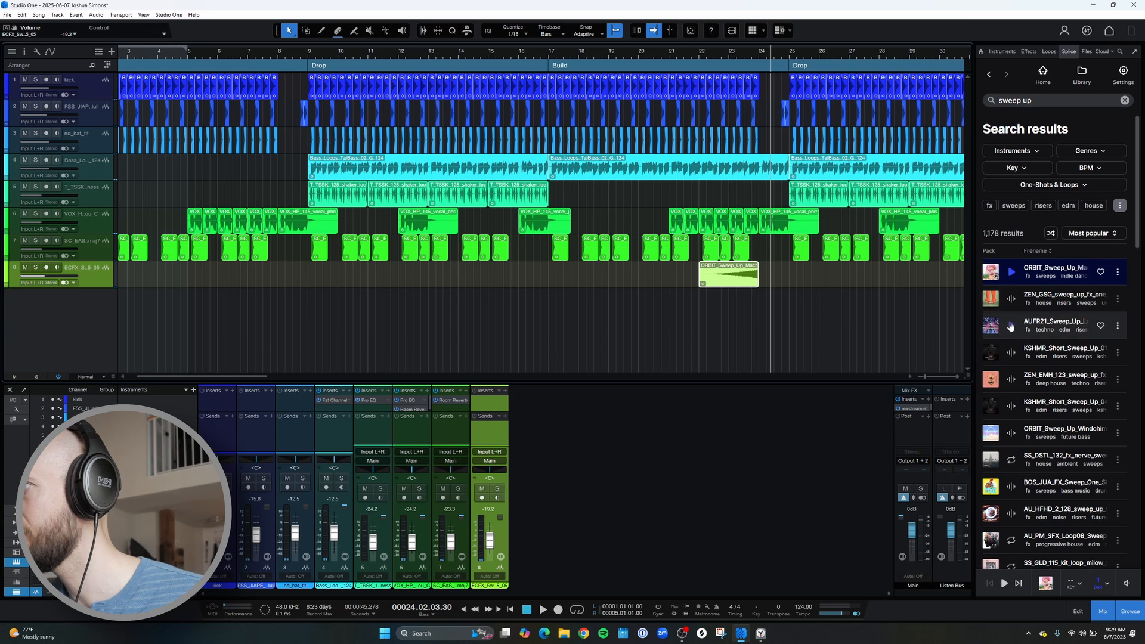
Preview the next two sweep-up results and add AUFR21_Sweep_Up_Long02_128 on a new track from bar 16 to bar 24
left_click(1013, 300)
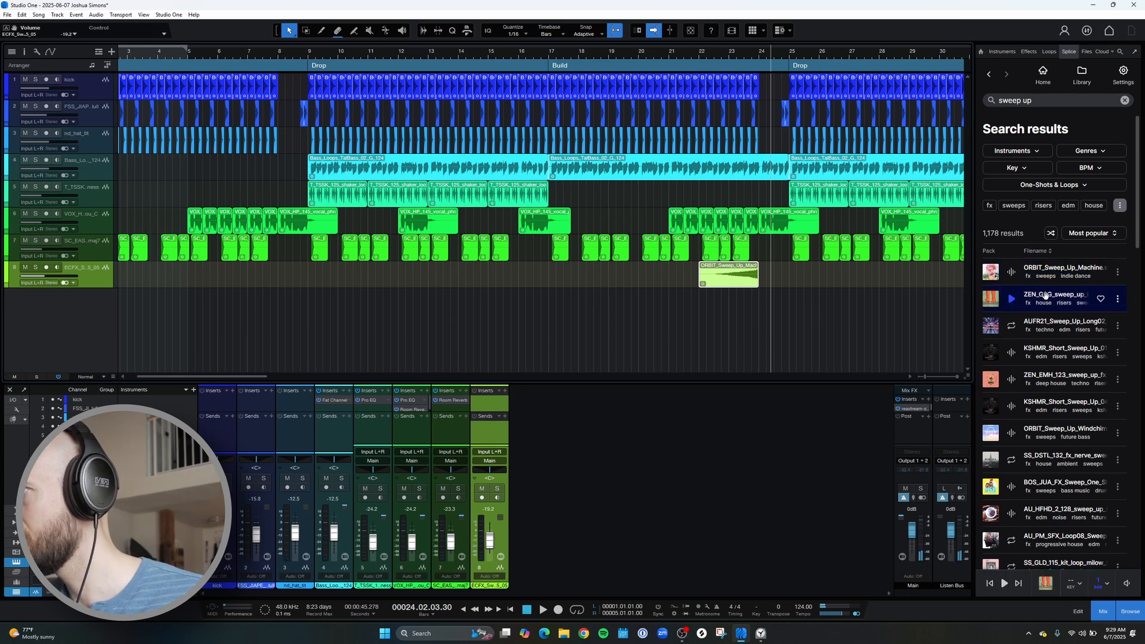
left_click(1010, 326)
left_click_drag(1011, 327, 534, 318)
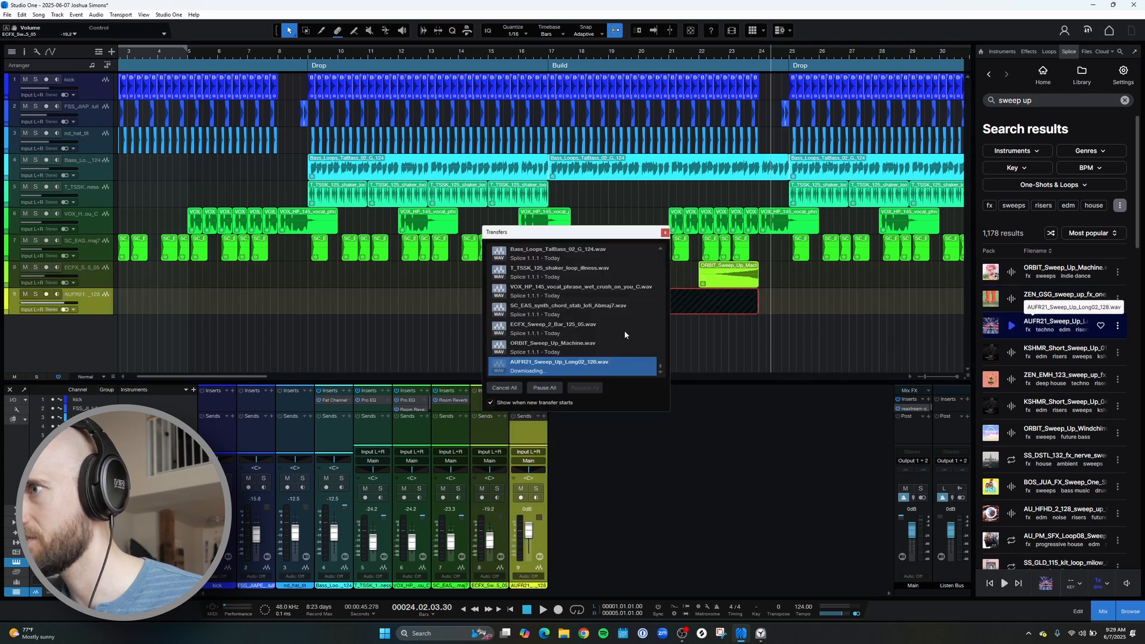
left_click(665, 233)
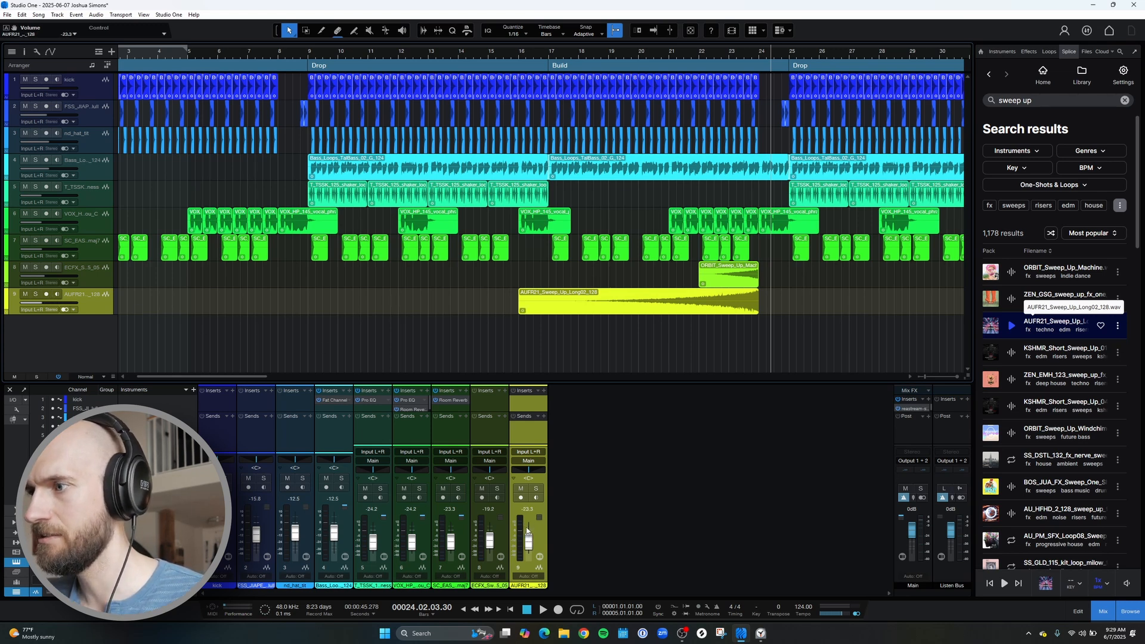
Play through the Build section and lower the long sweep's channel to about -31.7 dB
left_click(542, 54)
key("space")
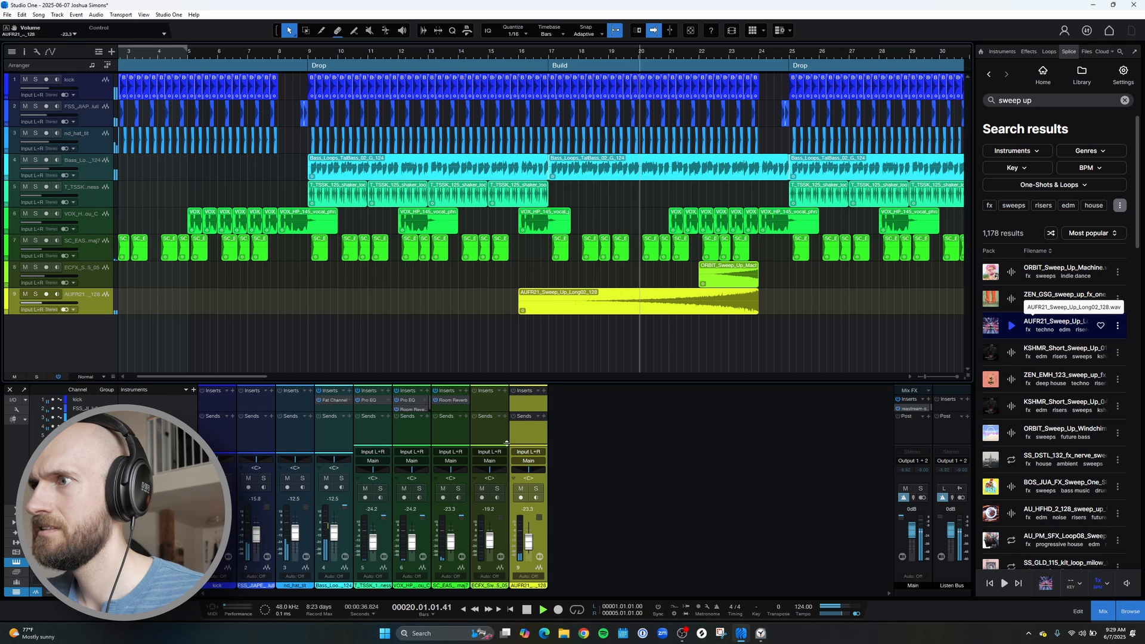
scroll(531, 544, "down", 5)
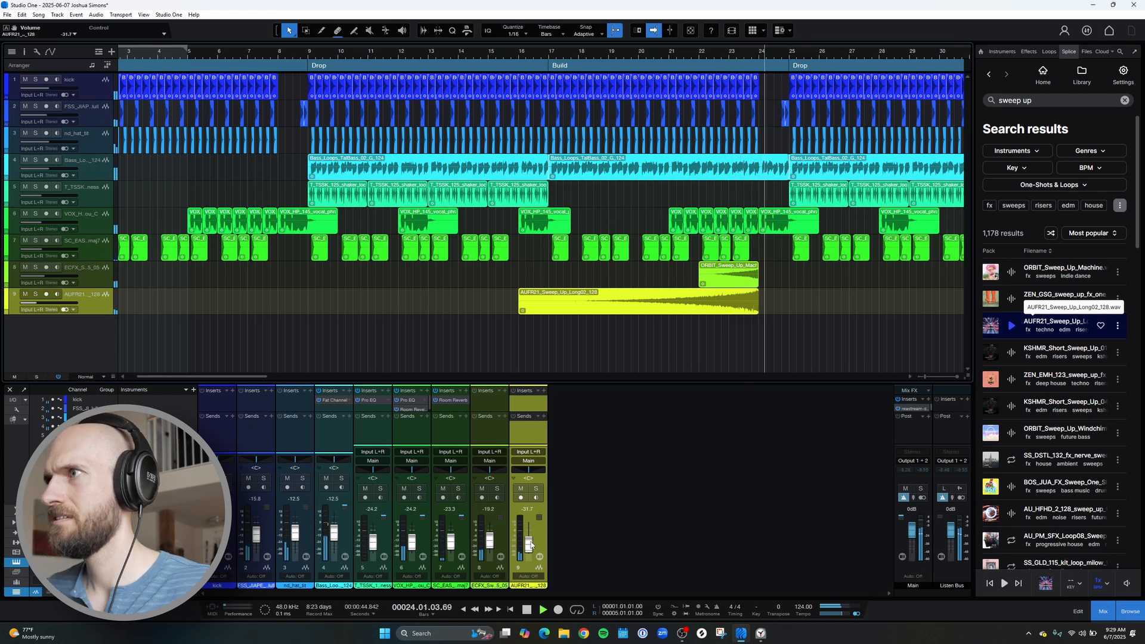
key("space")
Trim the end of the Build section's bass loop to bar 24 and audition the transition into the second Drop
left_click(778, 161)
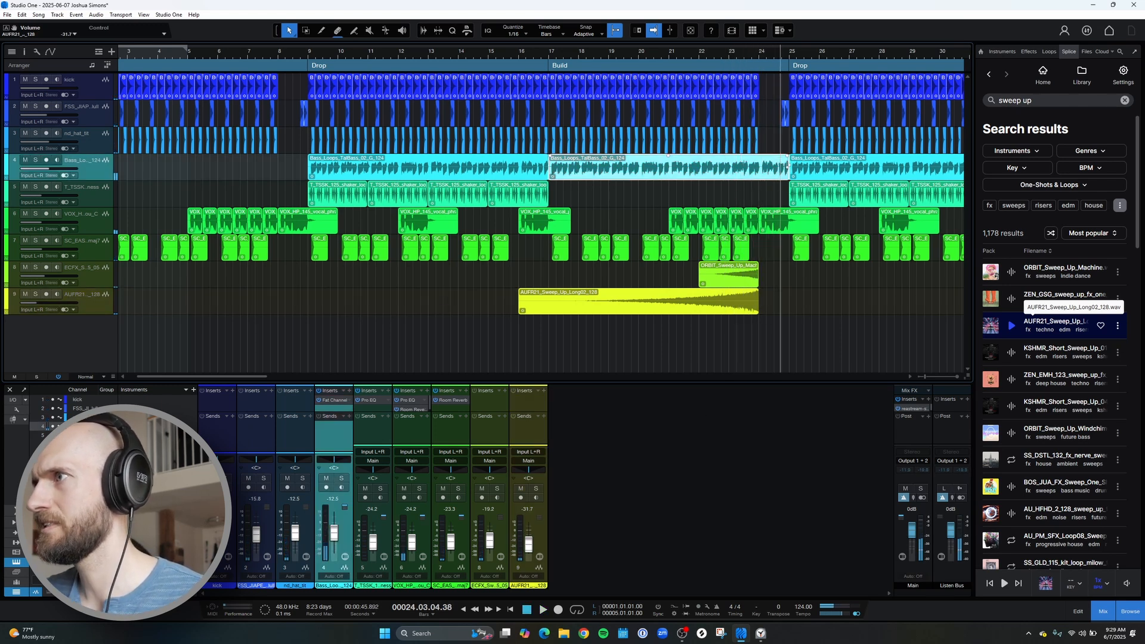
left_click_drag(788, 166, 759, 172)
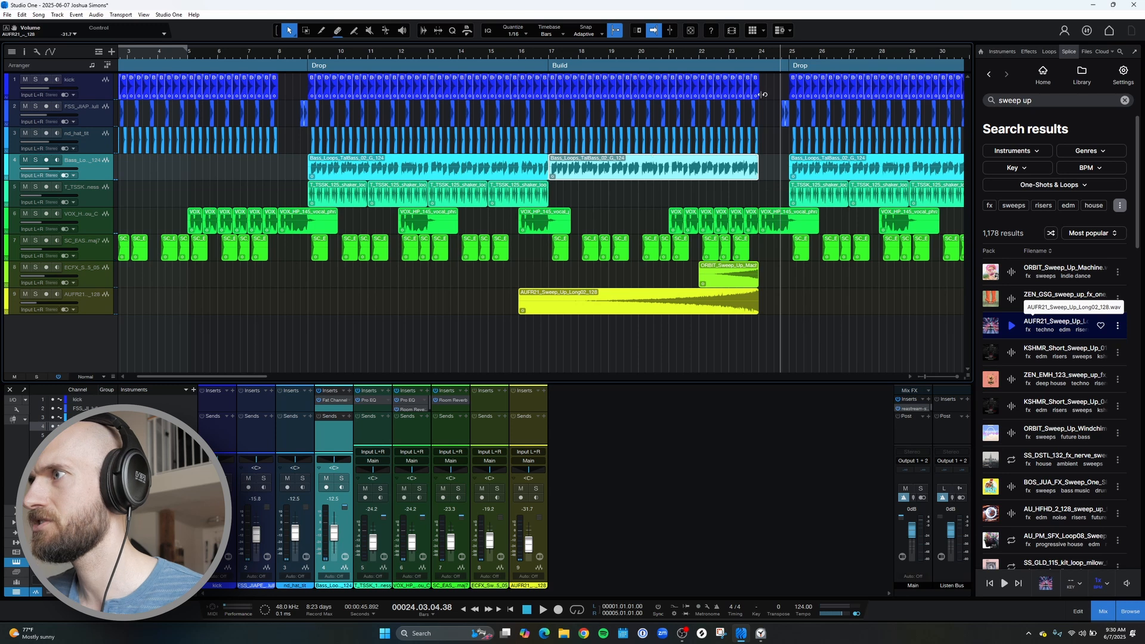
left_click(752, 55)
key("space")
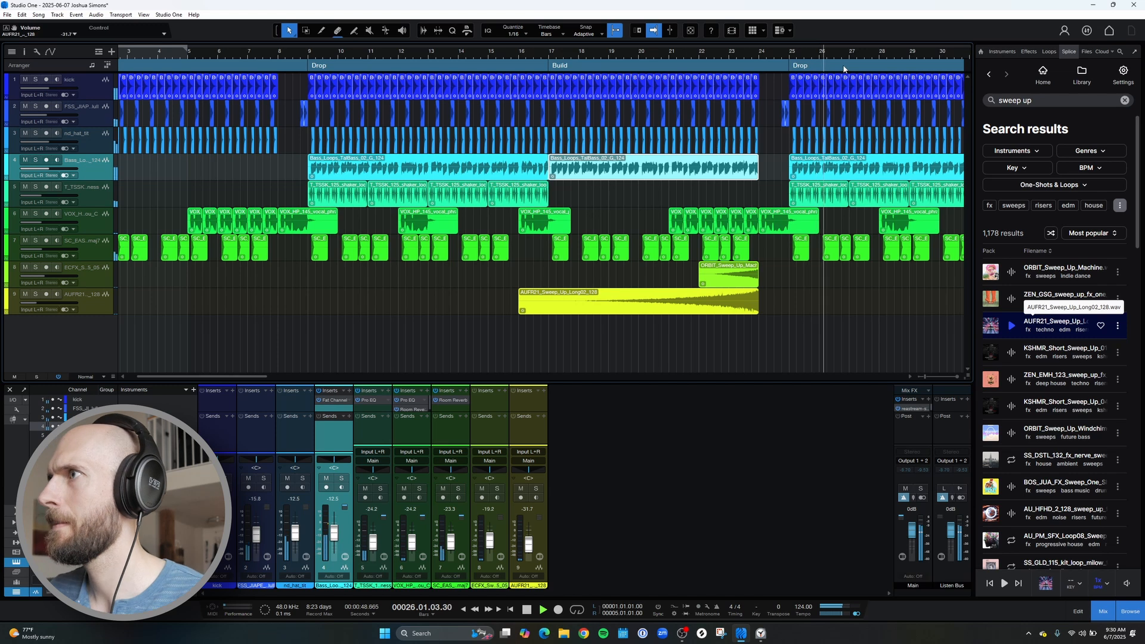
left_click_drag(729, 51, 724, 46)
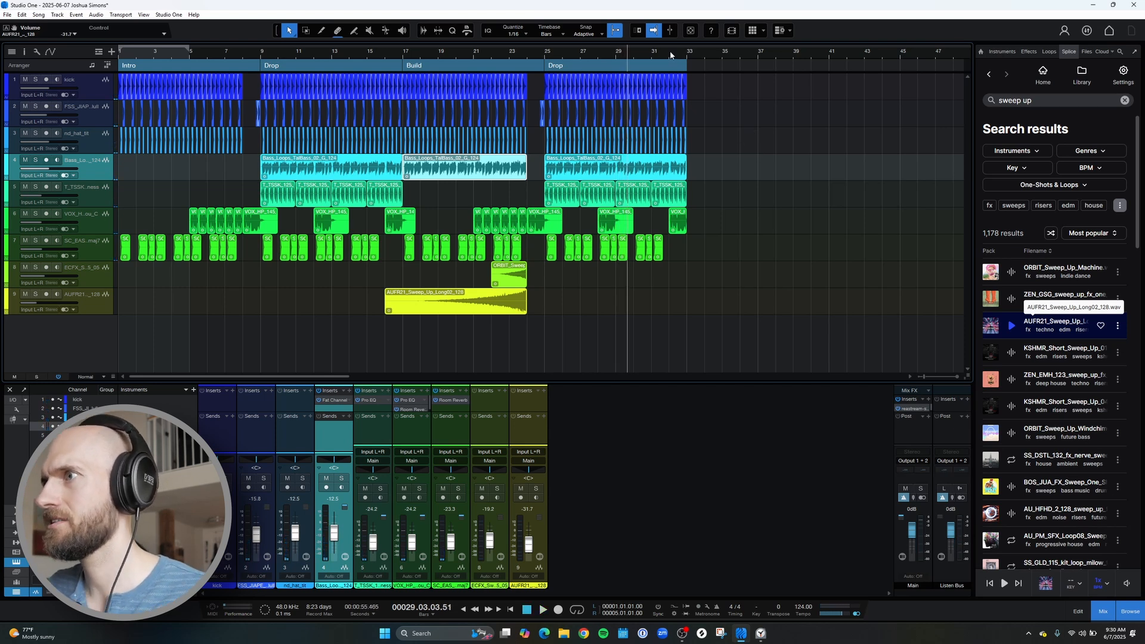
Add a half-bar copy of the last vocal clip from beat 31.3 to bar 32, and extend the last clip's end to about beat 33.3
left_click_drag(671, 55, 678, 78)
left_click(733, 224)
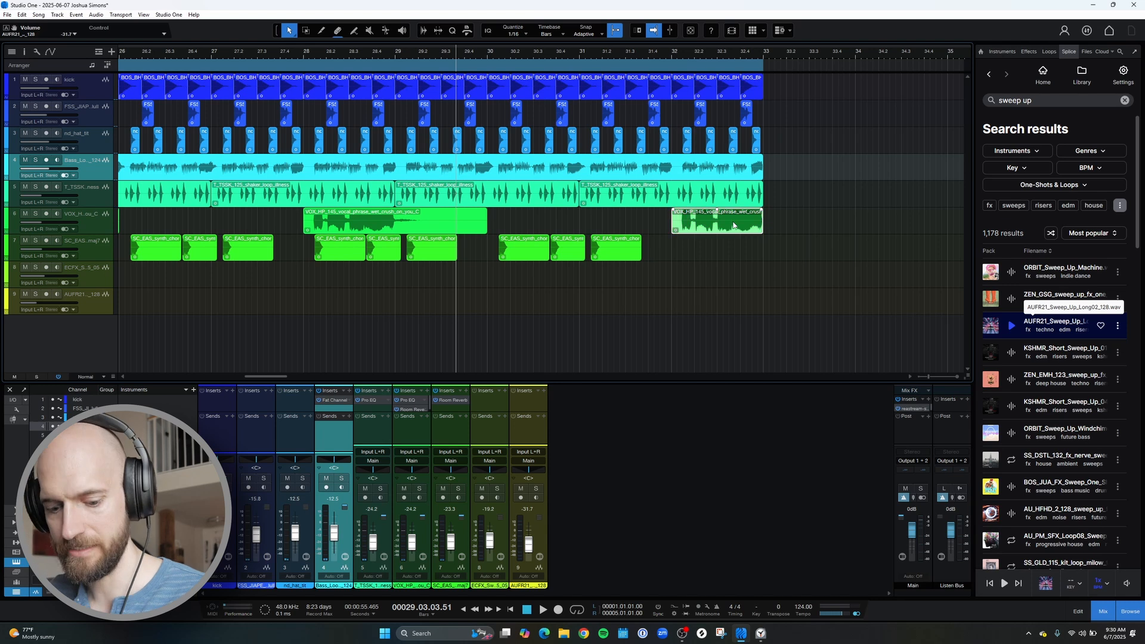
left_click_drag(733, 225, 625, 228)
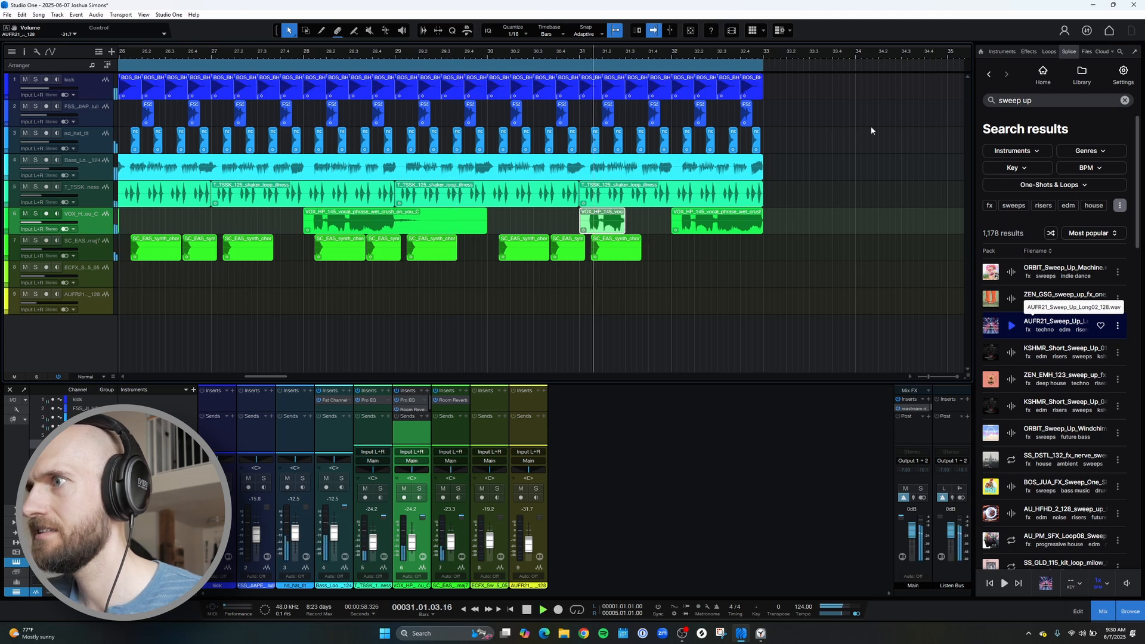
left_click(606, 228)
left_click_drag(606, 228, 652, 228)
left_click(578, 53)
key("space")
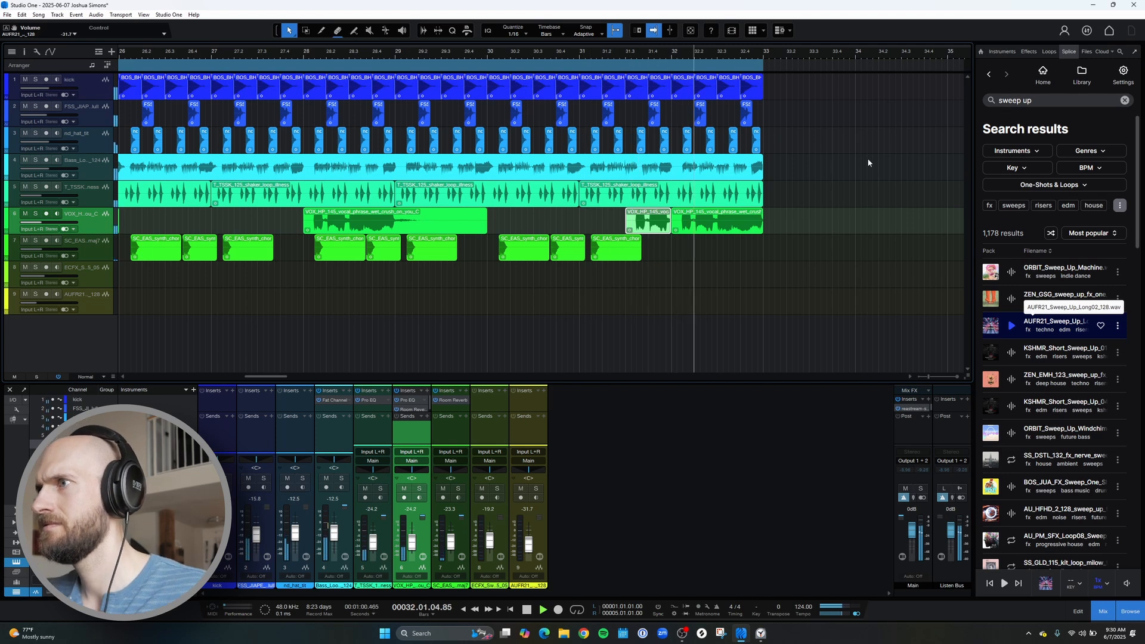
left_click_drag(800, 52, 818, 42)
left_click_drag(803, 223, 822, 223)
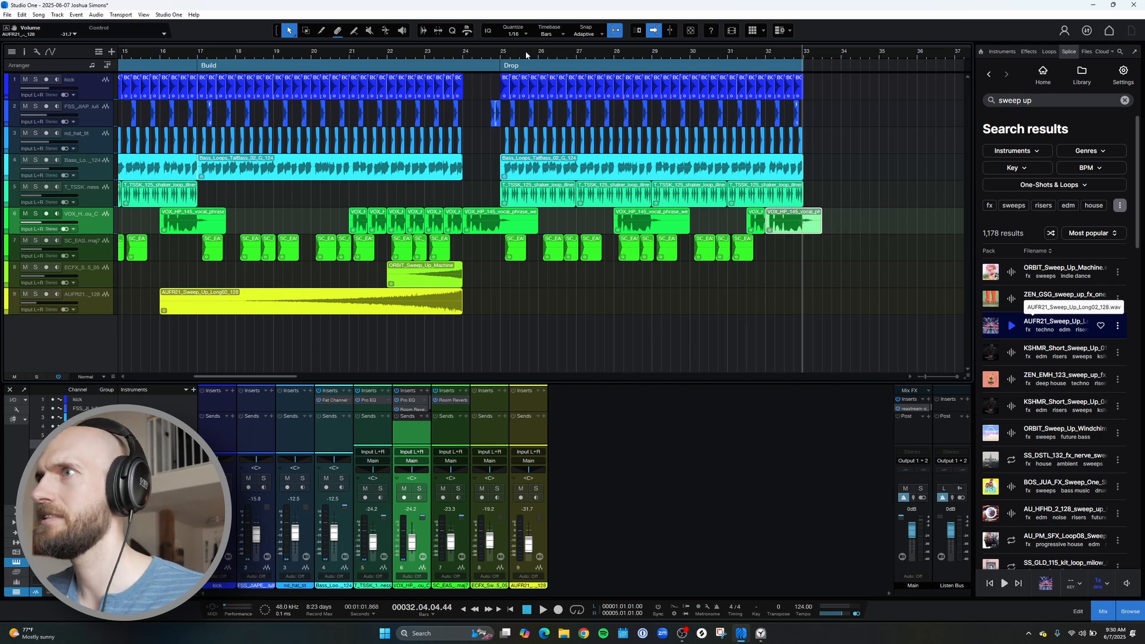
Duplicate the second Drop section to bar 33 and delete the leftover vocal clip at the start of the copy
left_click_drag(526, 54, 679, 69)
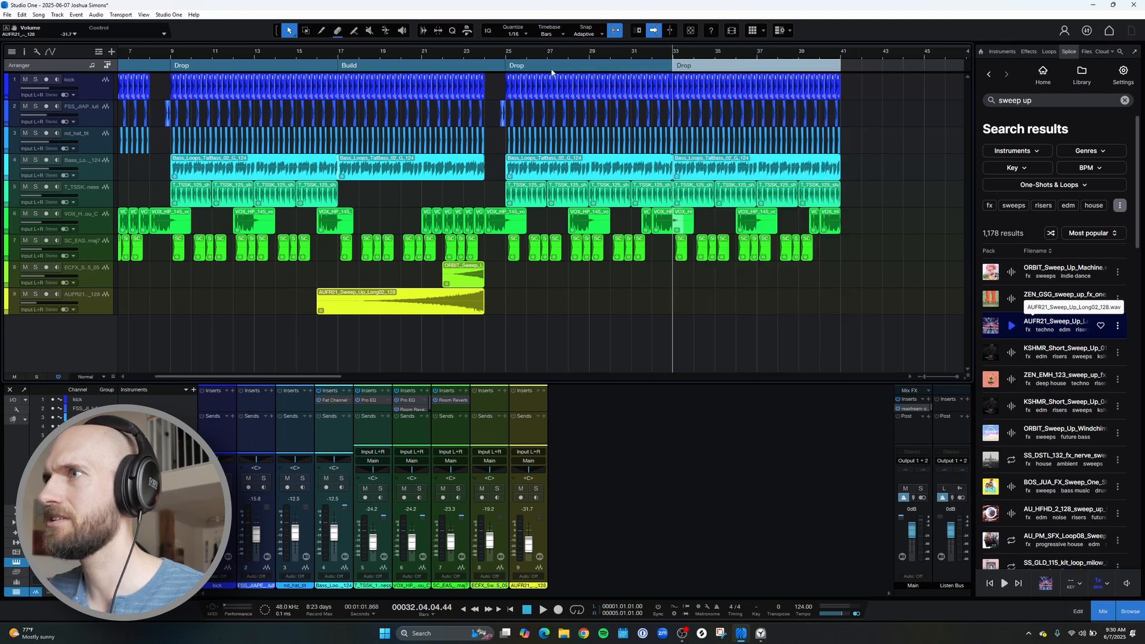
left_click(529, 70)
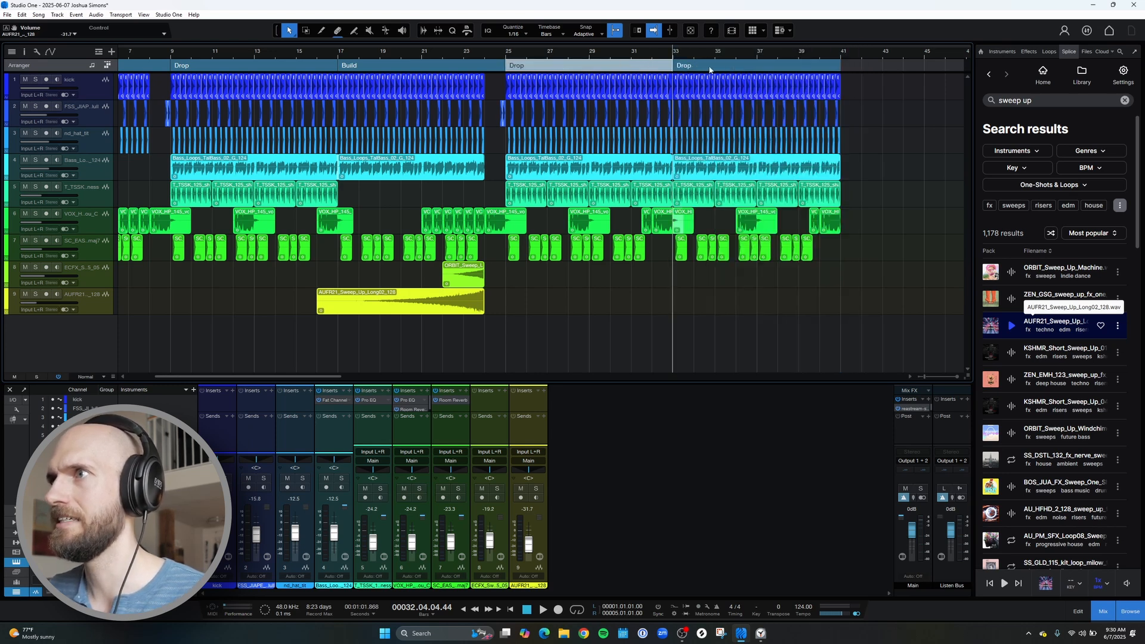
left_click_drag(732, 55, 726, 121)
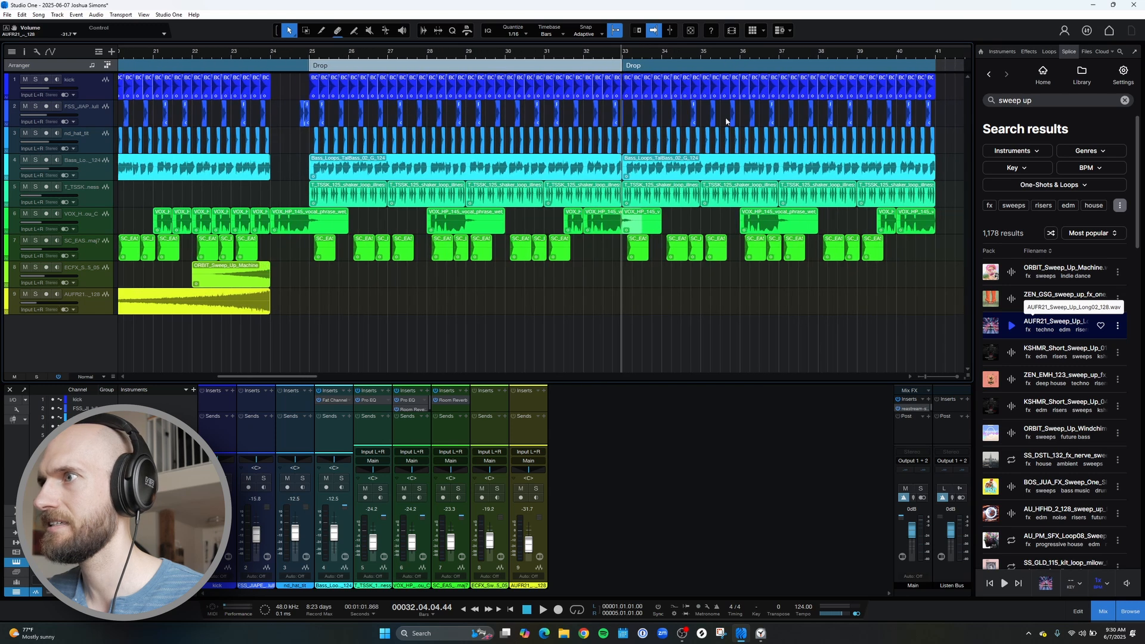
left_click(647, 230)
key("Delete")
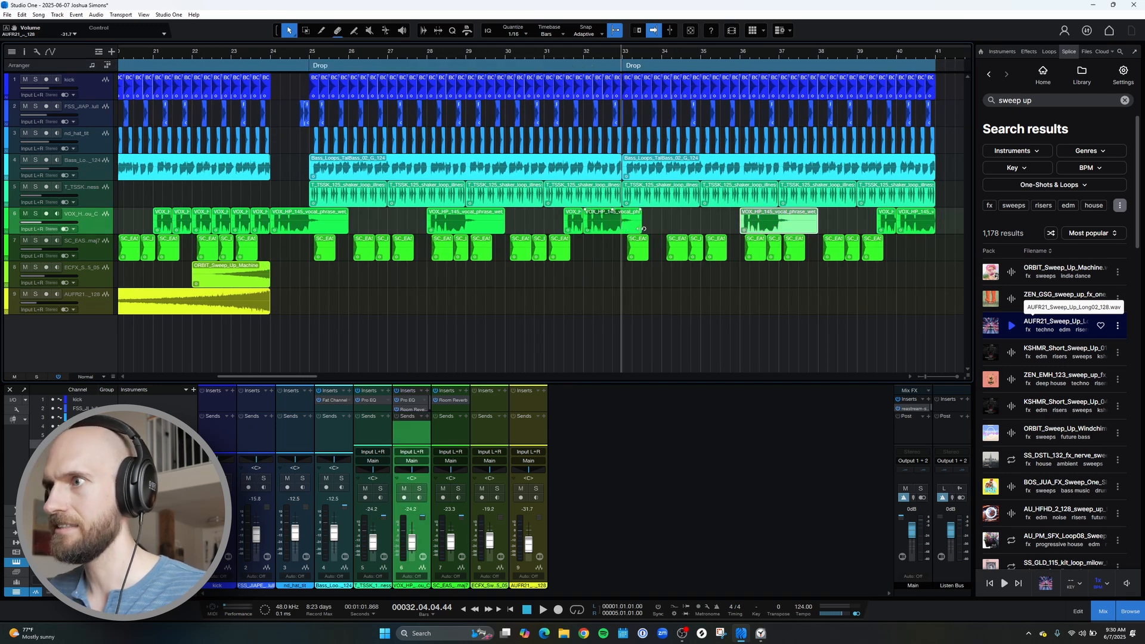
Duplicate the last Drop section's clips on the first four tracks, kick through bass, to bars 41–49
left_click_drag(584, 55, 391, 55)
left_click_drag(463, 171, 696, 91)
left_click_drag(876, 55, 713, 61)
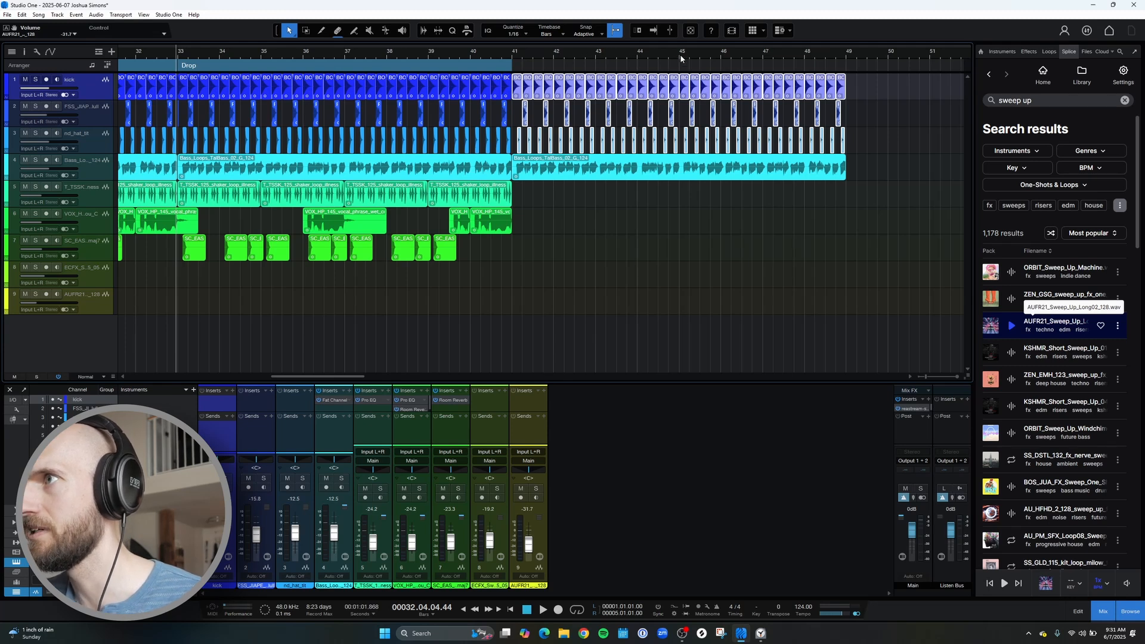
Delete the hi-hat clips from about bar 45 to the end of the song
left_click(681, 58)
left_click_drag(874, 142, 688, 145)
key("Delete")
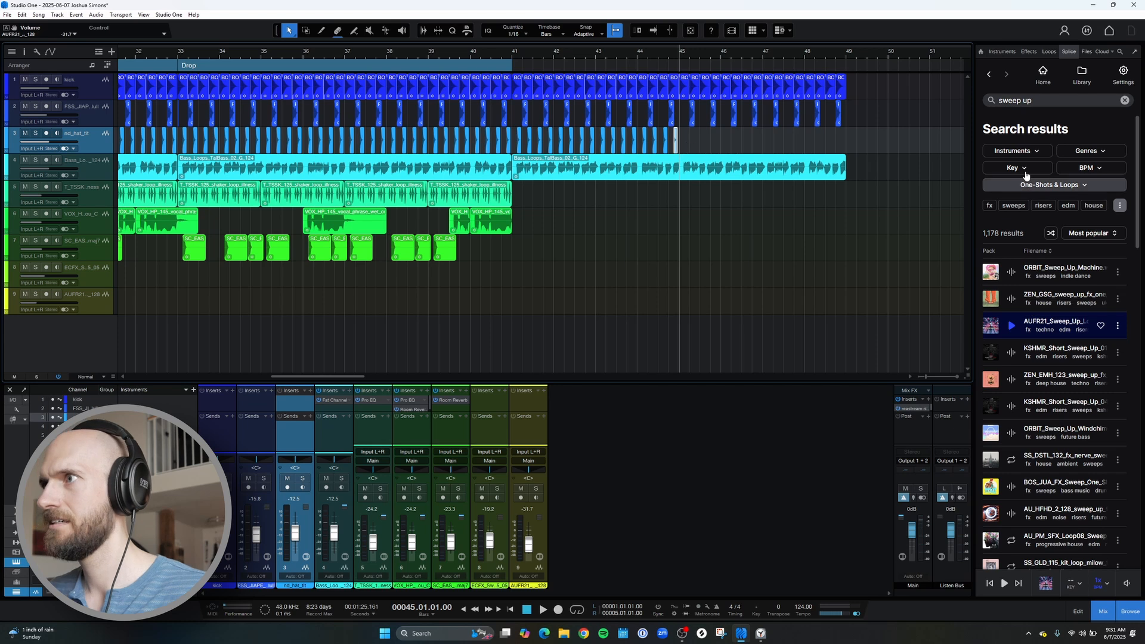
Audition the stripped-down ending from bar 40, beat 4, dismissing the clock timer alert
left_click_drag(476, 57, 515, 41)
left_click(528, 53)
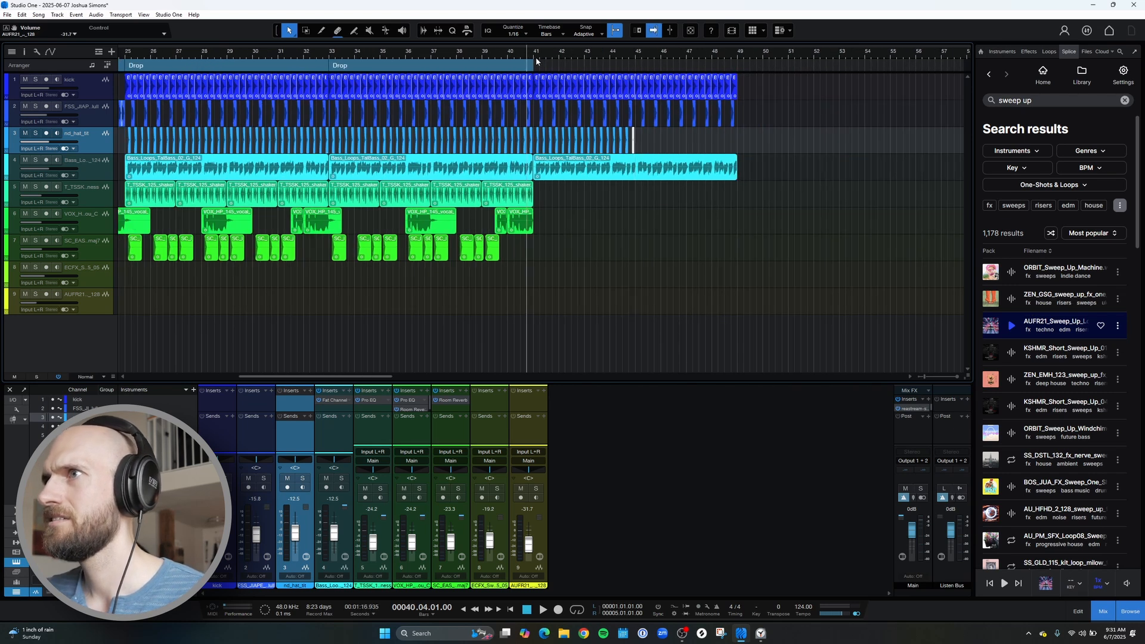
key("space")
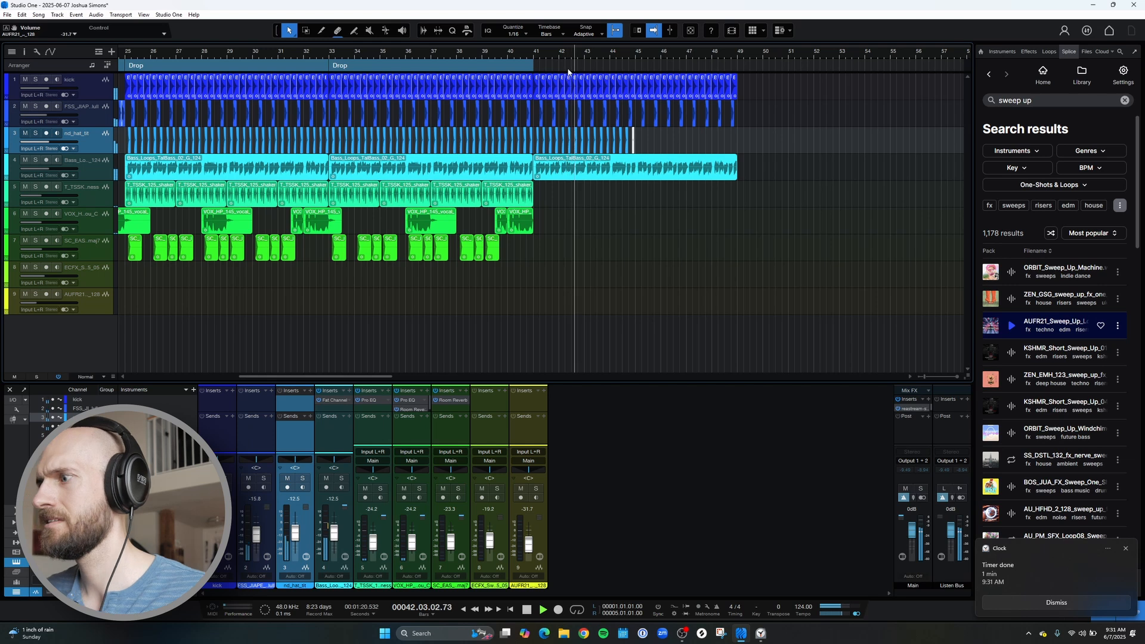
left_click(1042, 604)
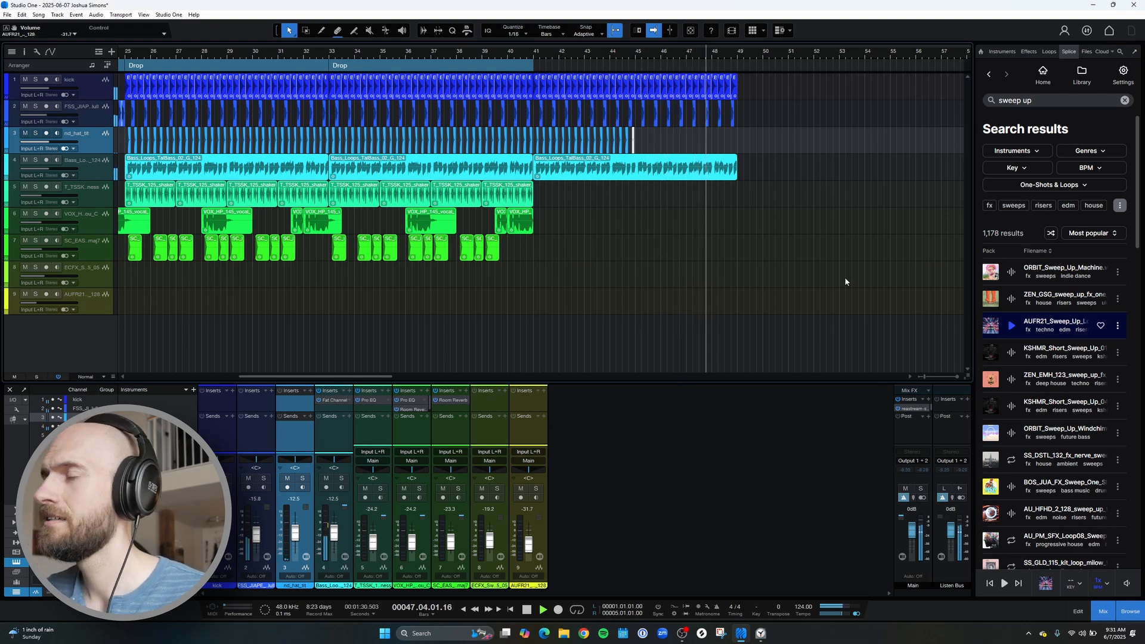
key("space")
Add an arranger section from bar 41 to bar 49 and name it Outro
left_click_drag(660, 54, 684, 53)
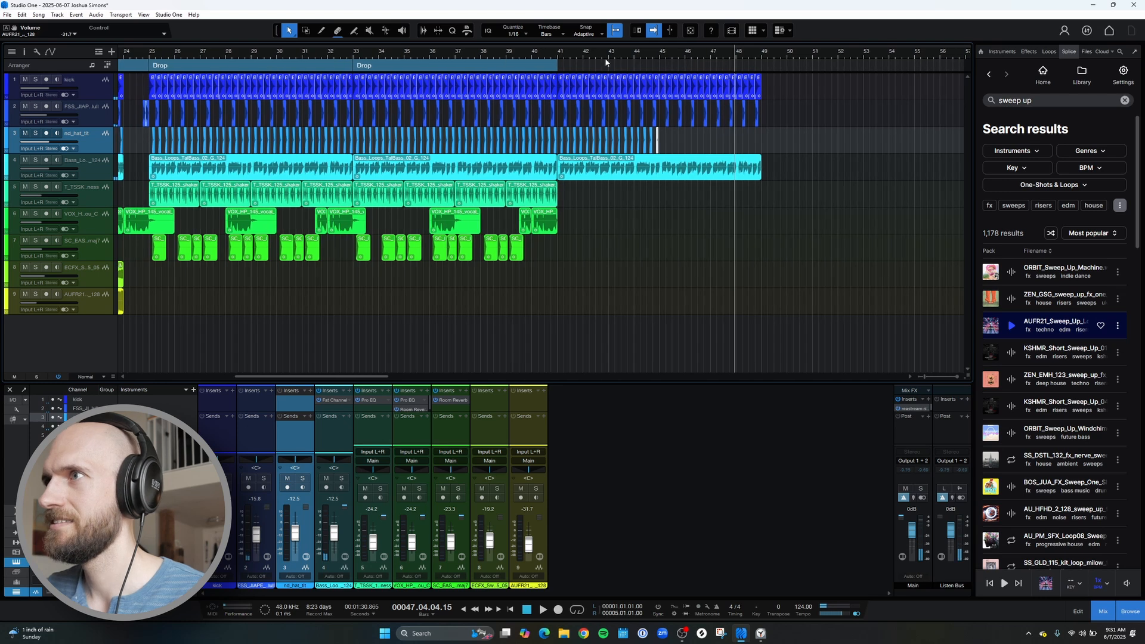
left_click_drag(584, 66, 761, 71)
right_click(593, 69)
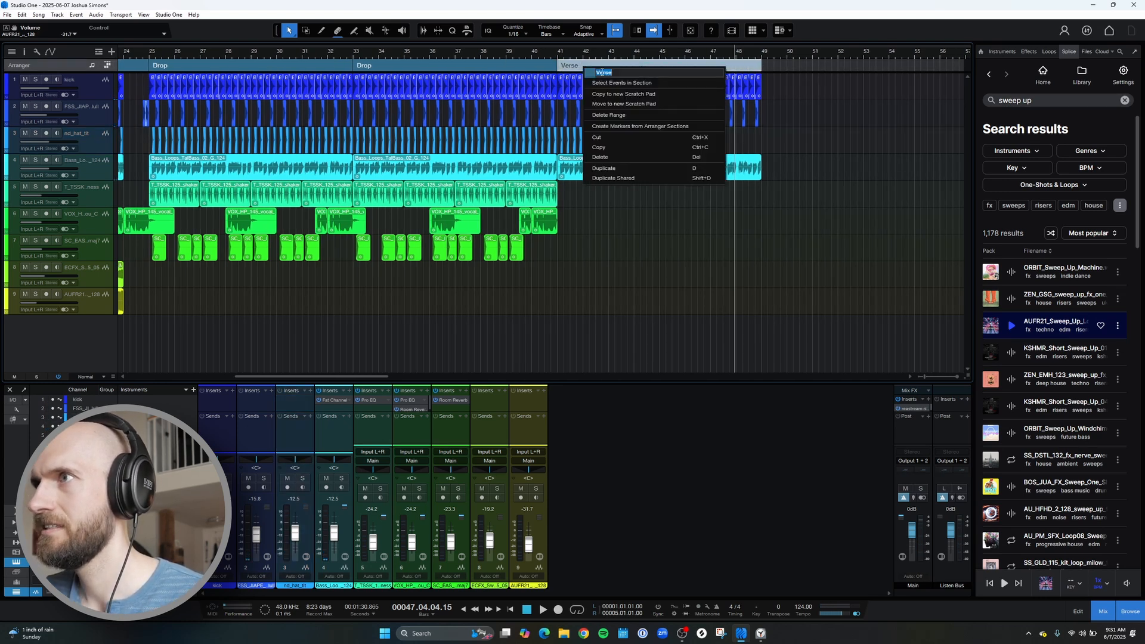
type("Outro")
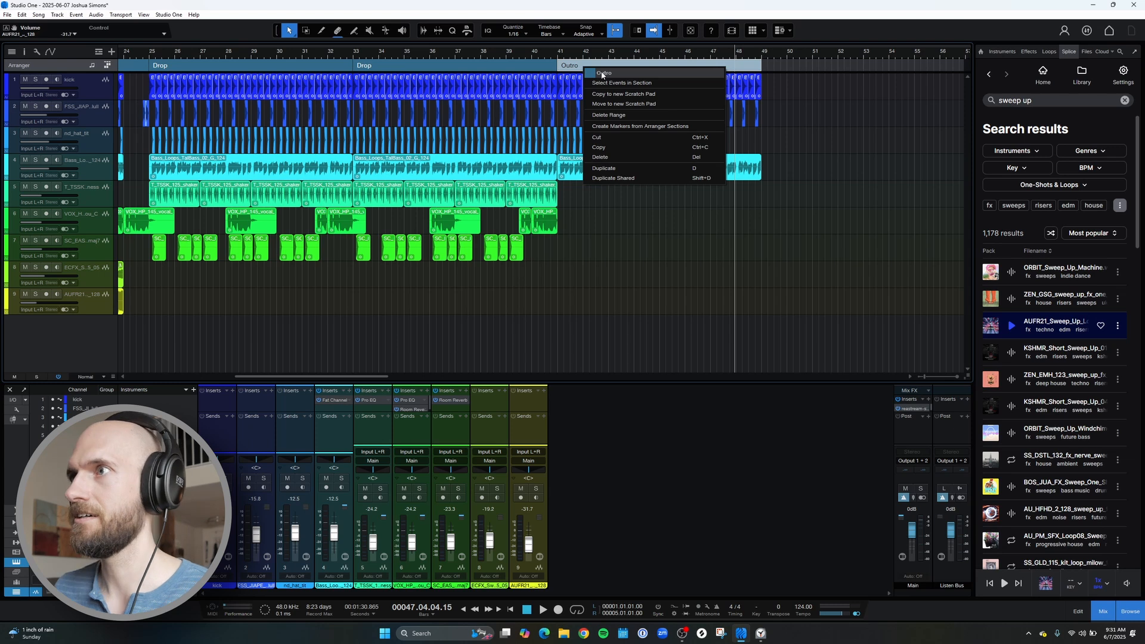
left_click(631, 218)
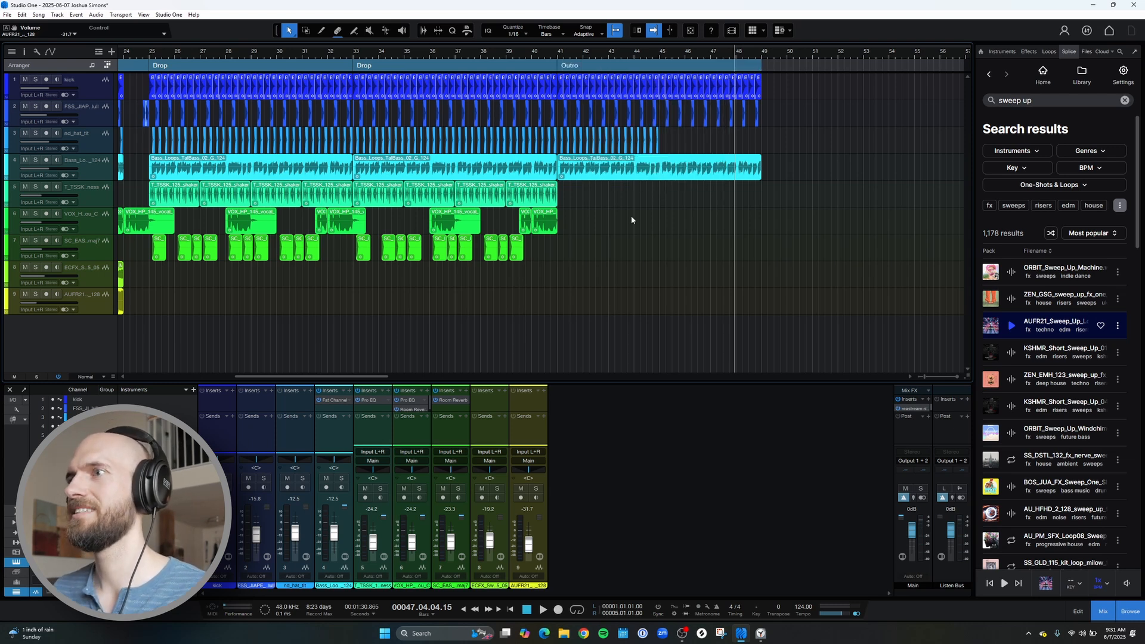
Play the full arrangement from bar 1 through the end of the Outro
scroll(514, 50, "down", 3)
left_click_drag(514, 51, 546, 52)
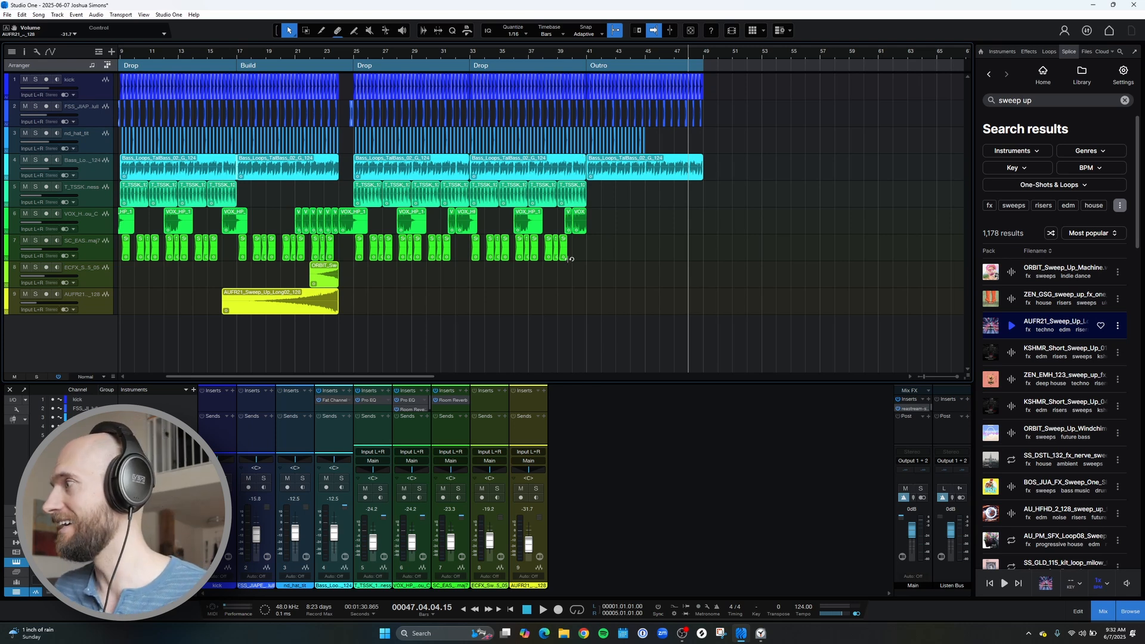
left_click(521, 611)
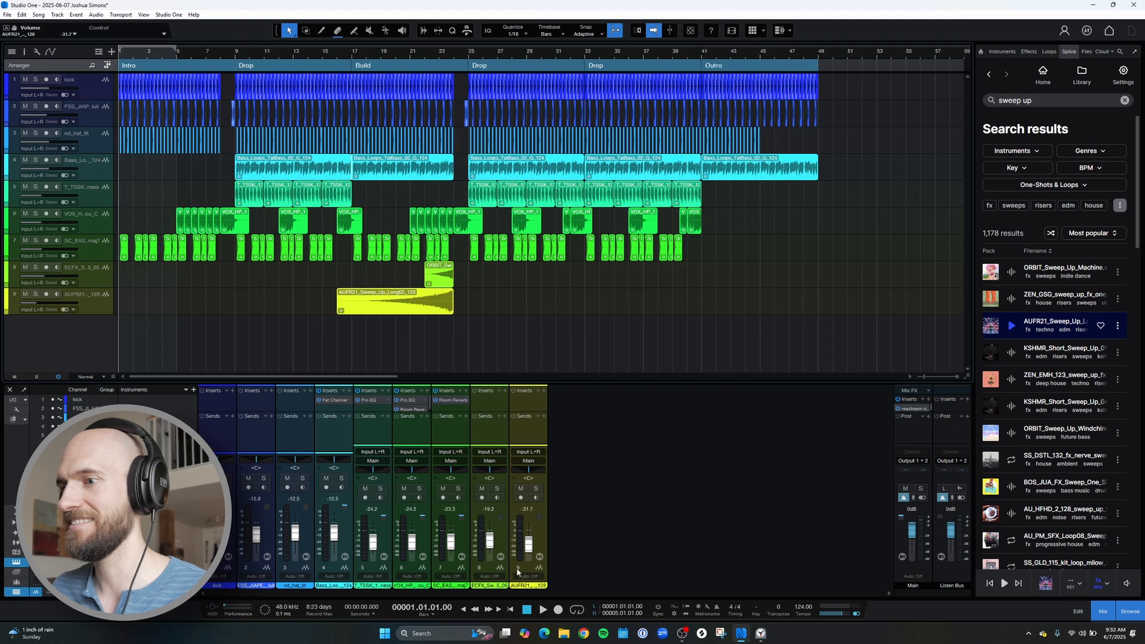
key("space")
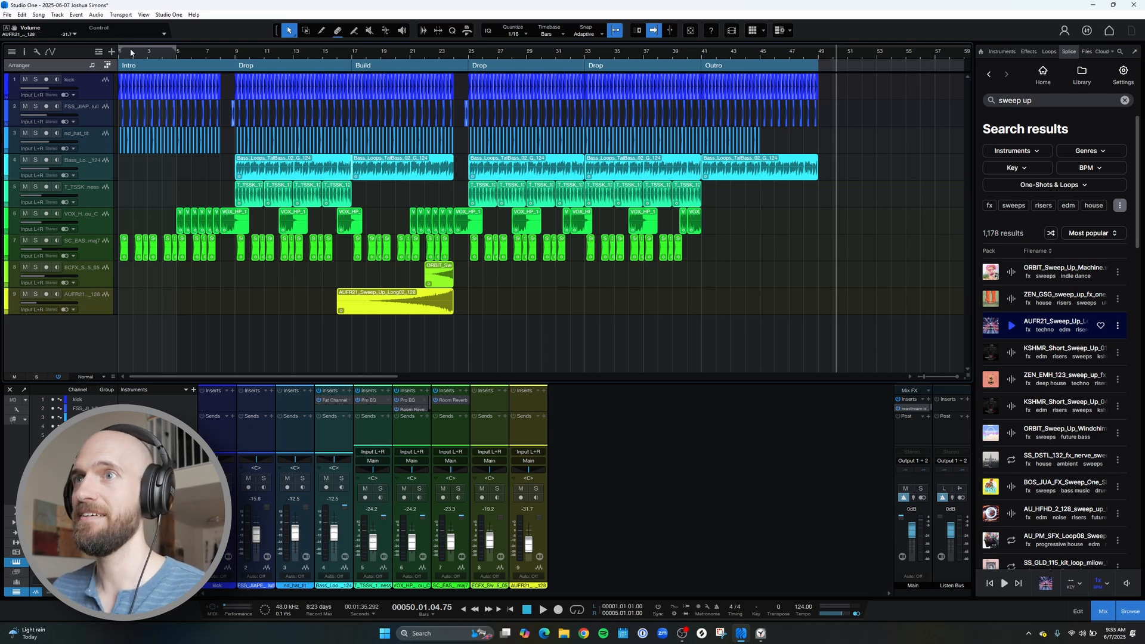
Review the arranger sections in order, from the first Drop through the Build and the two following Drops to the Outro
left_click(274, 63)
left_click(400, 71)
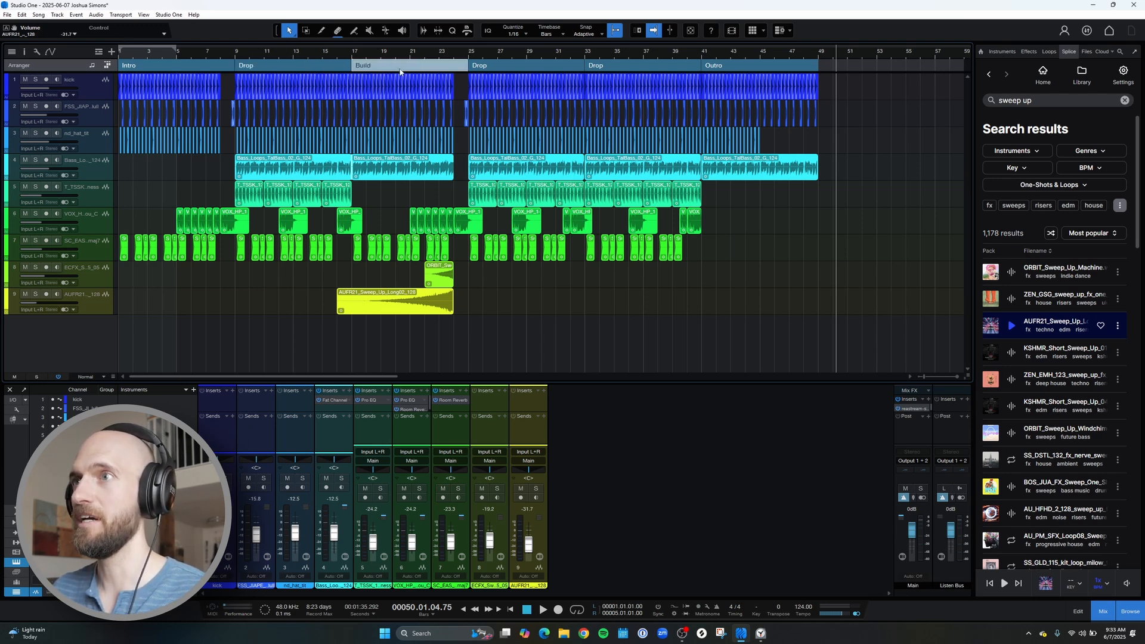
left_click(538, 68)
left_click(615, 67)
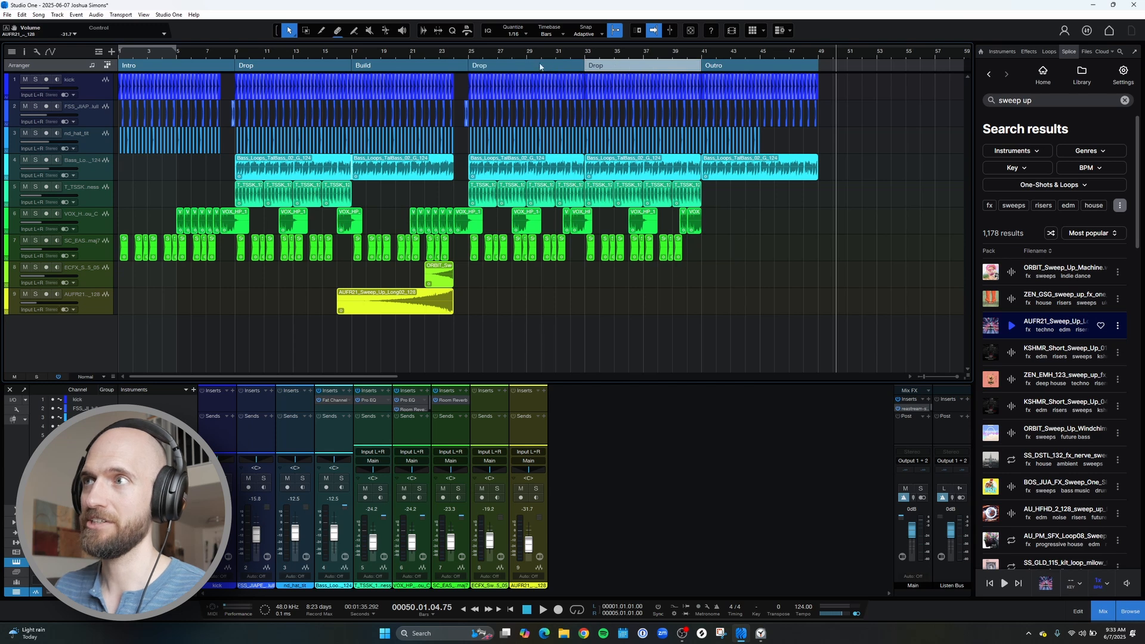
left_click(740, 72)
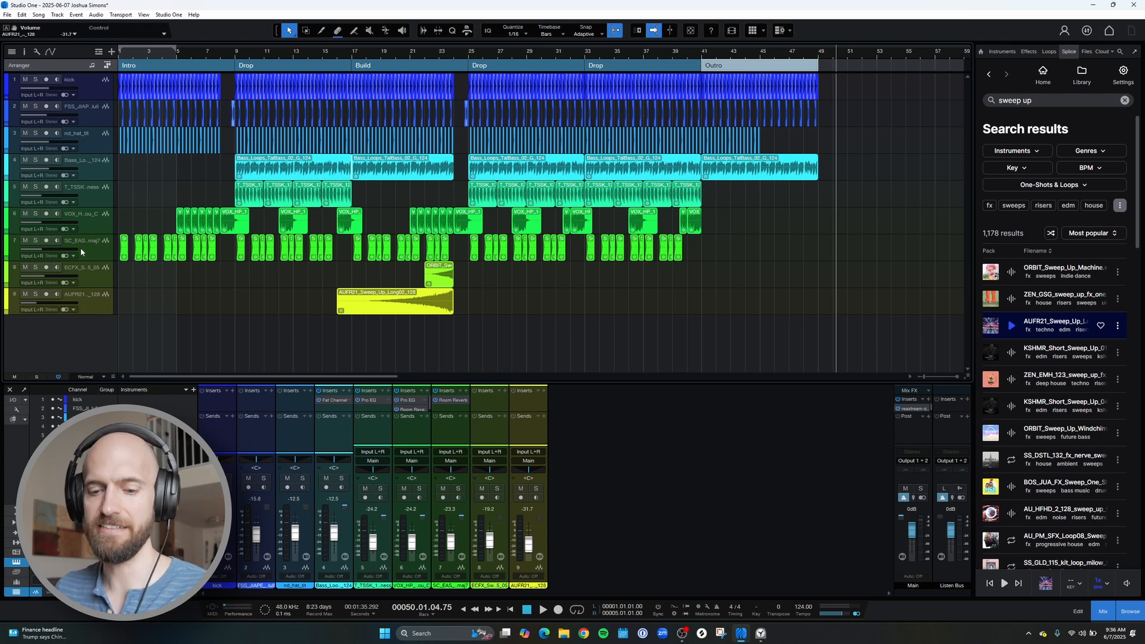
Show the tracks' automation envelopes to check the vocal track's Pro EQ automation, and hide them again
key("a")
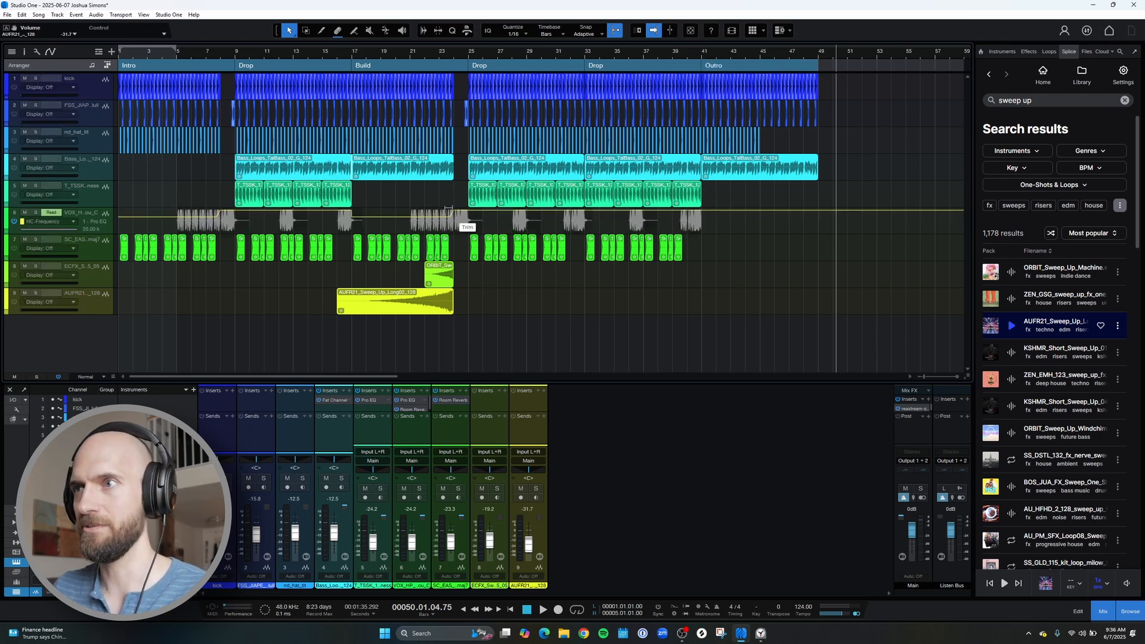
key("a")
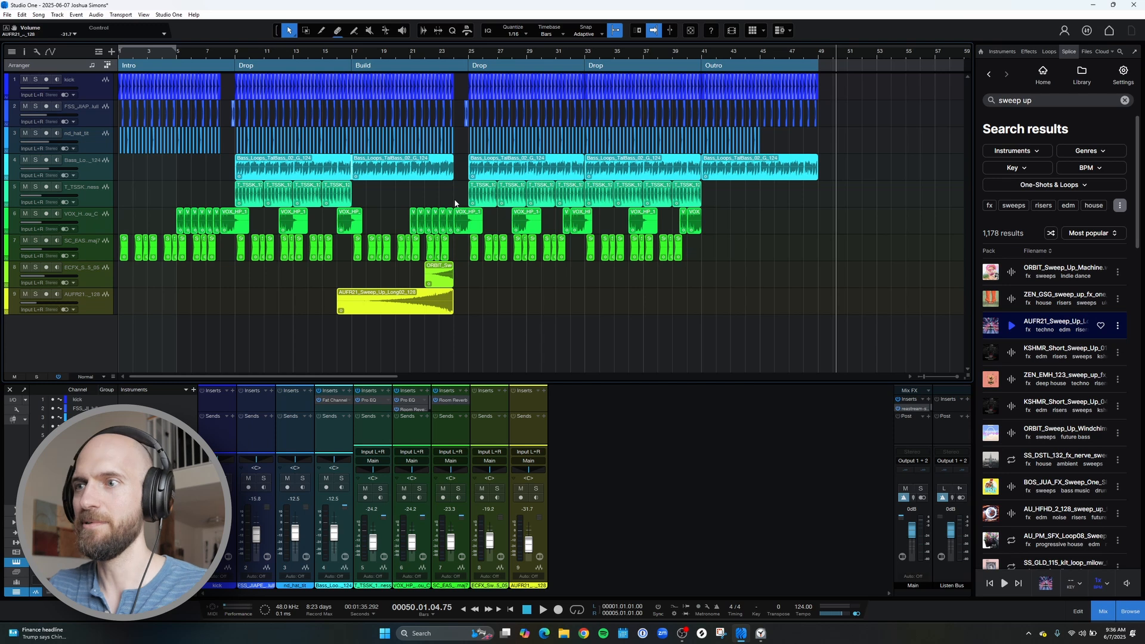